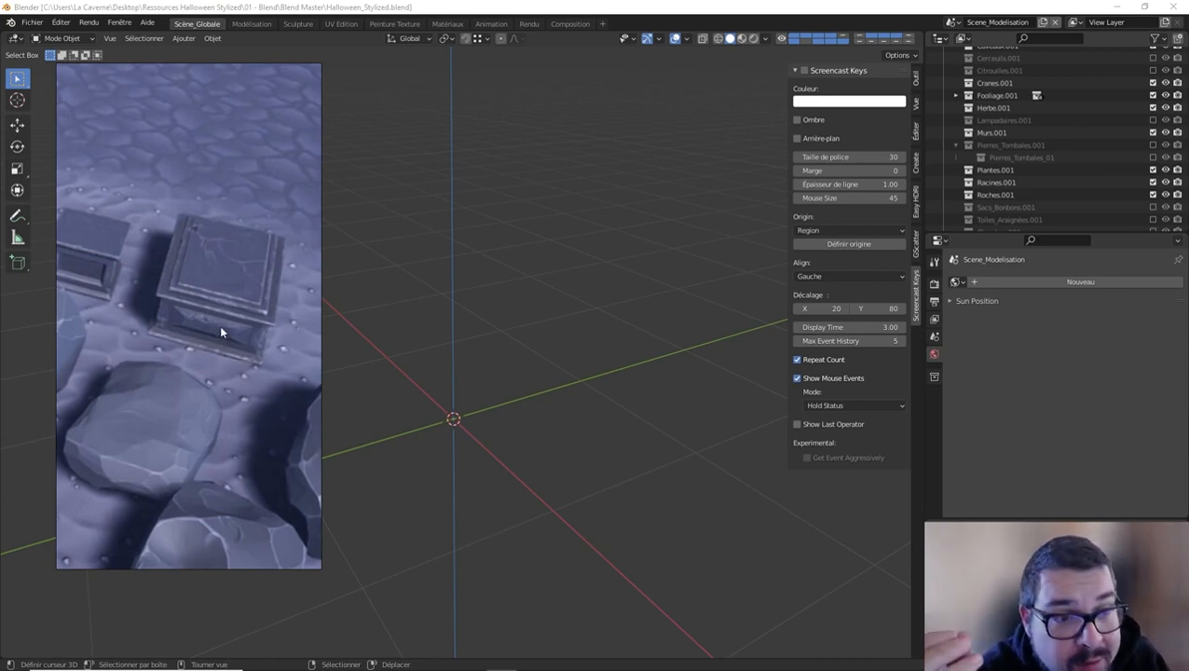
Add a cube mesh to Scene_Modelisation with the default size of 2 m.
key("shift+a")
left_click(517, 376)
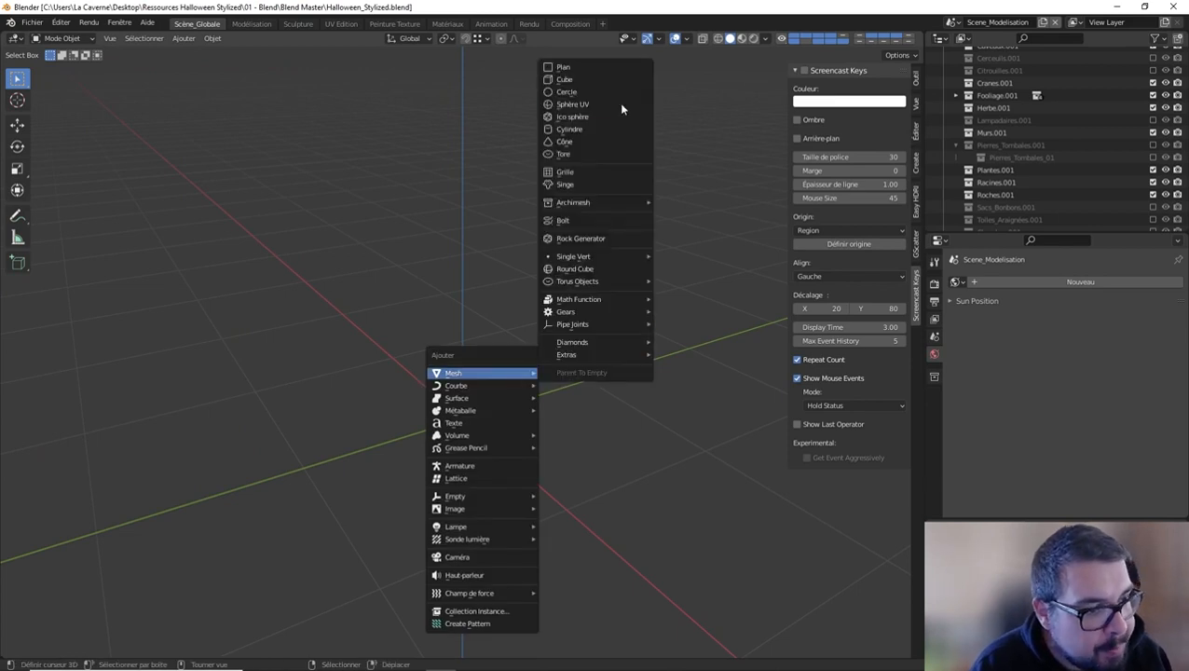
left_click(583, 80)
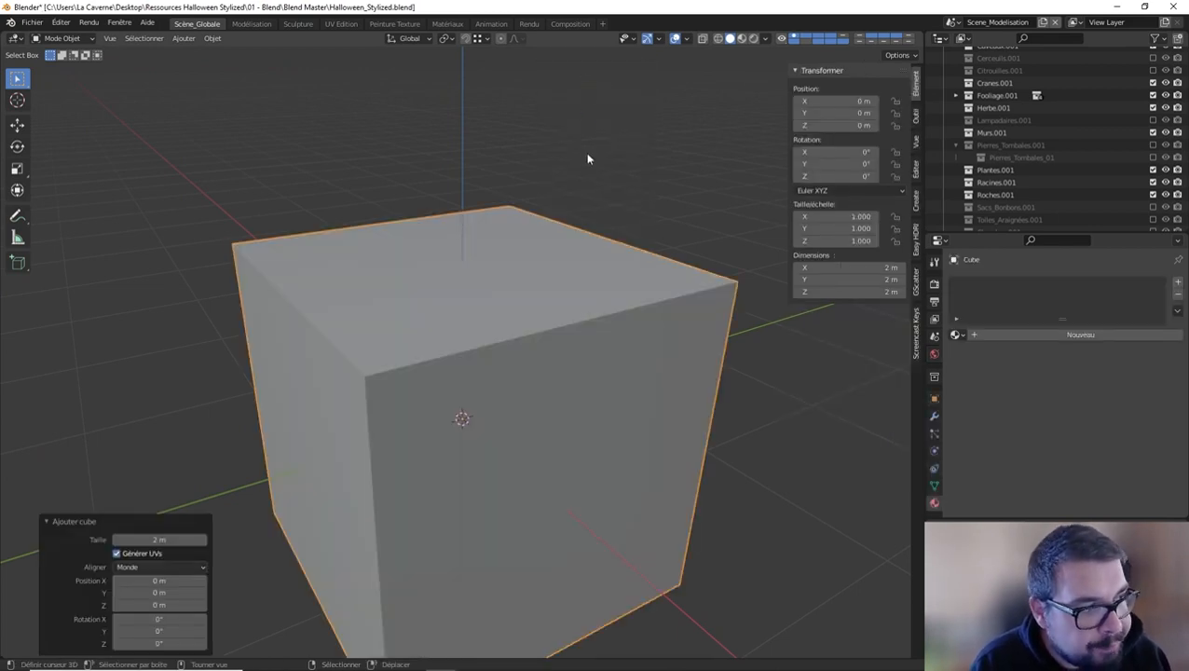
Create a new collection inside Assets.001 and name it Tombes.001.
scroll(1013, 207, "down", 2)
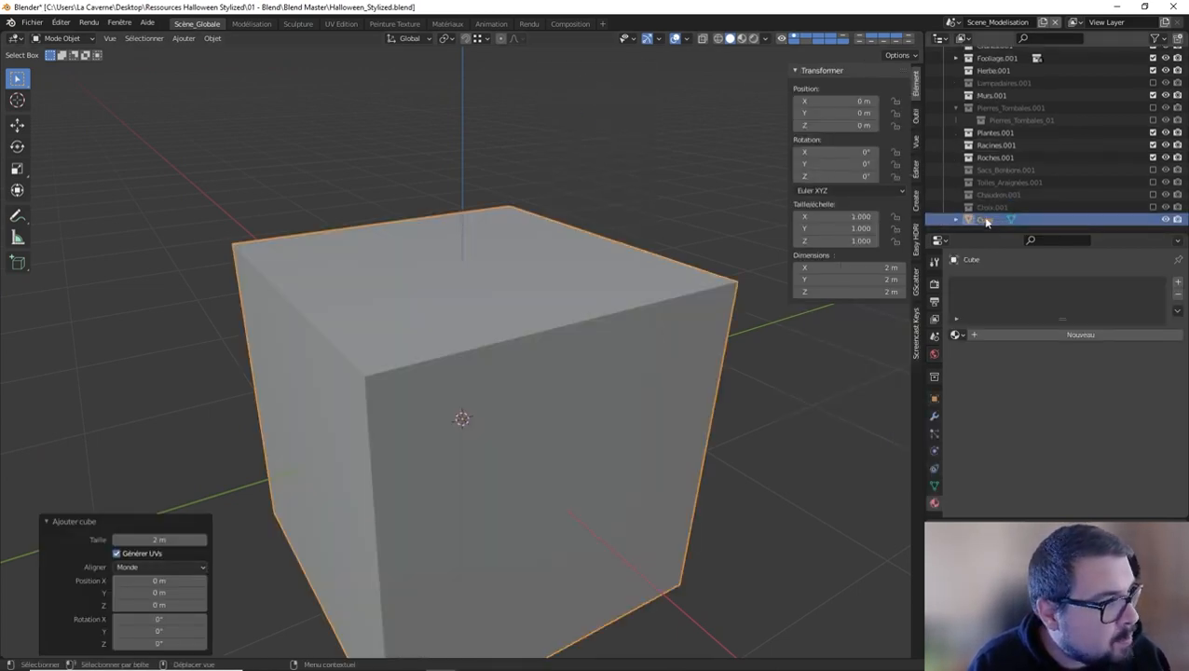
left_click_drag(984, 221, 998, 192)
scroll(1001, 191, "up", 4)
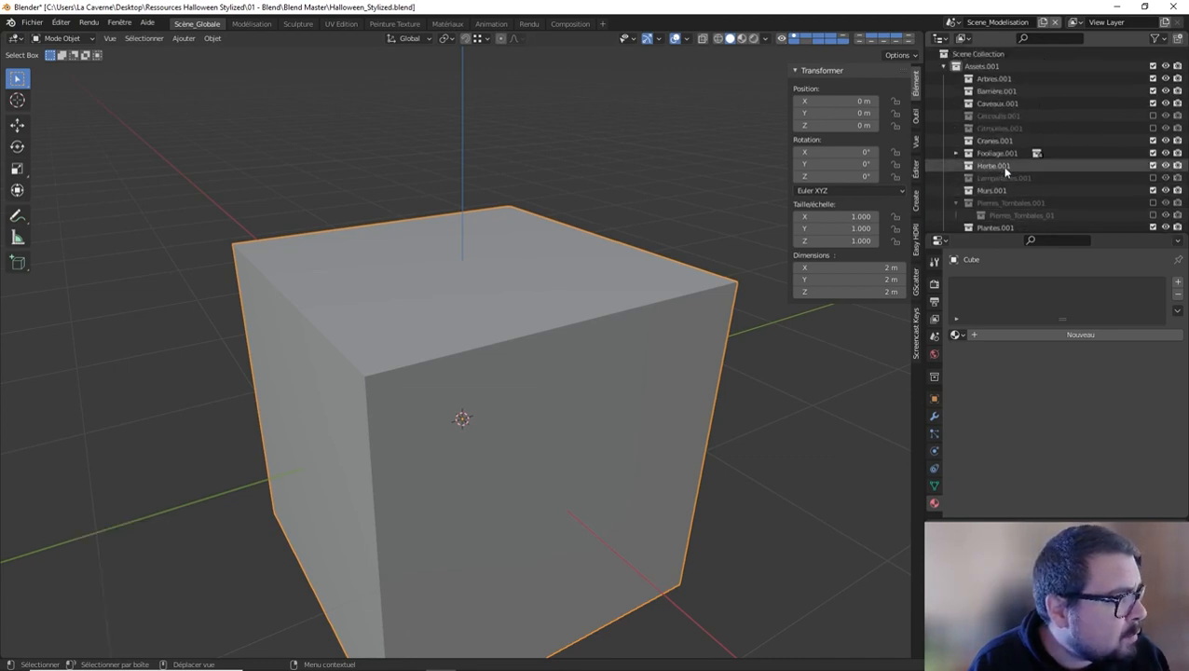
scroll(994, 198, "down", 4)
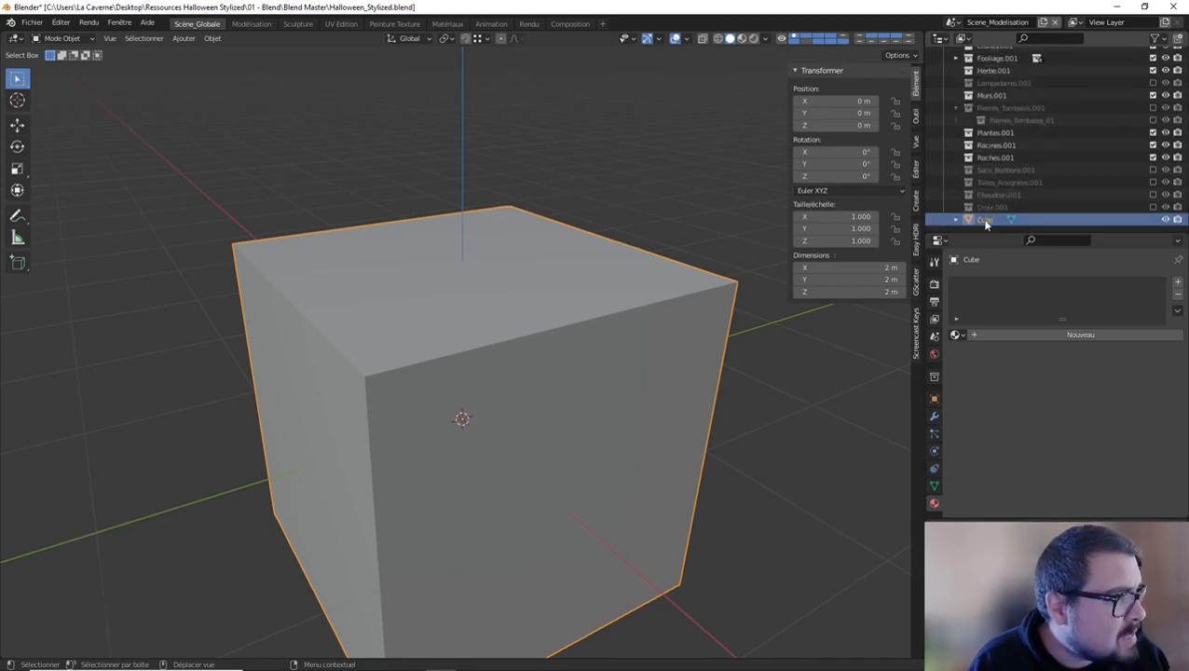
scroll(986, 224, "up", 1)
scroll(986, 224, "up", 3)
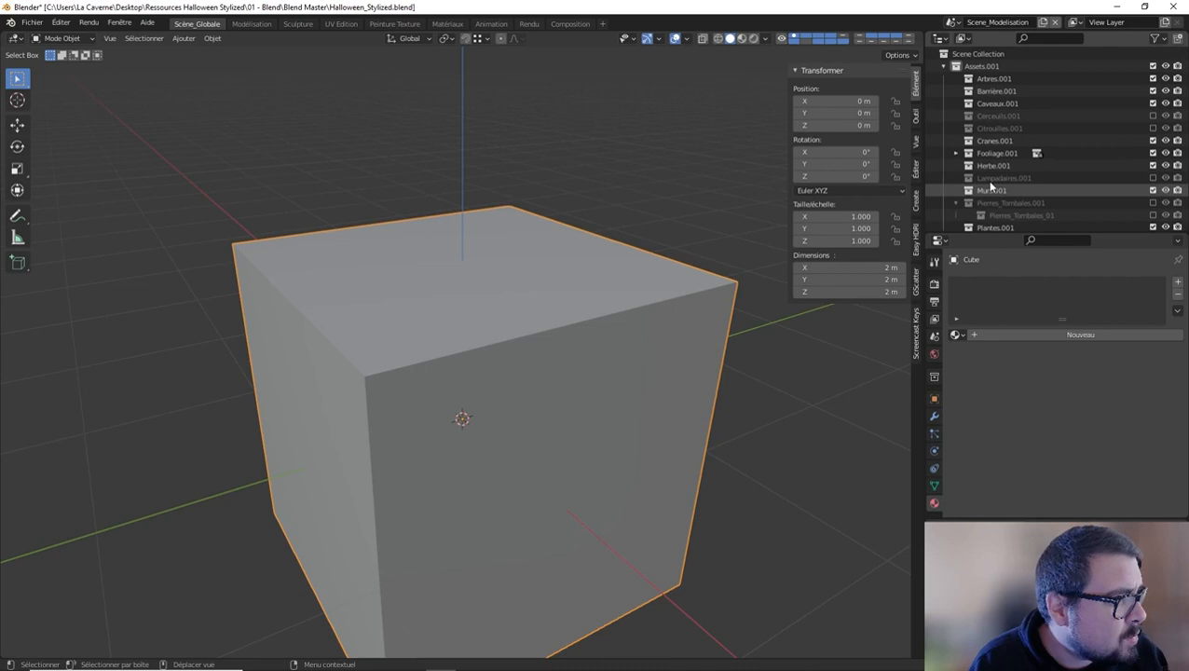
right_click(980, 69)
scroll(1025, 177, "down", 5)
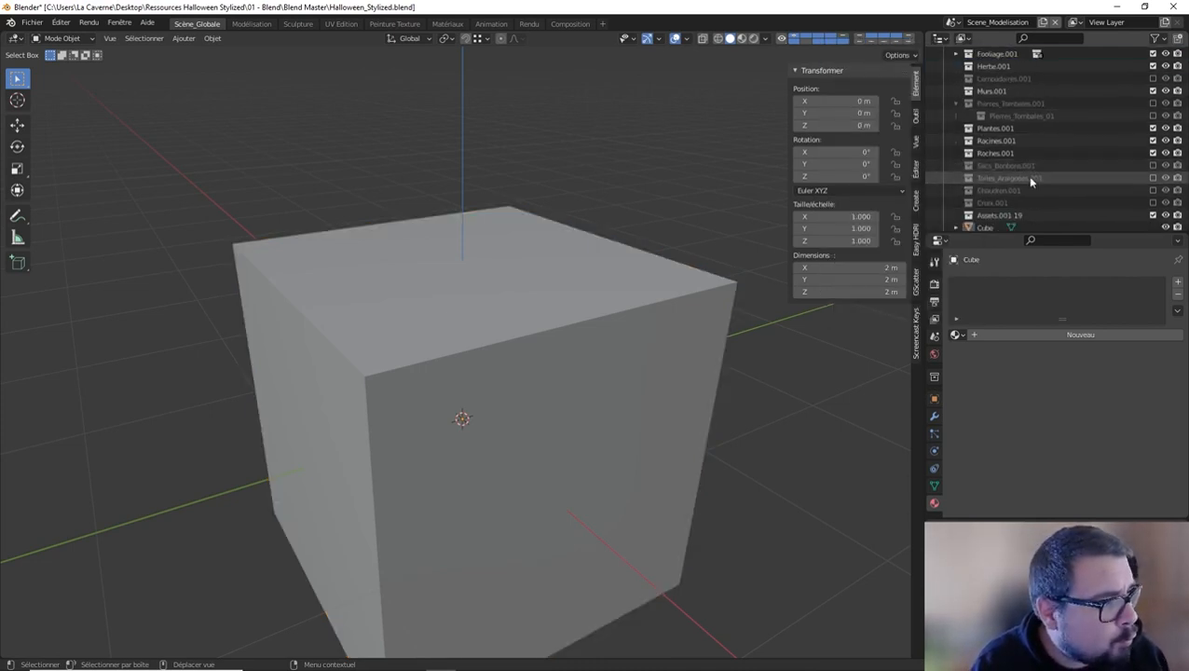
left_click(1014, 203)
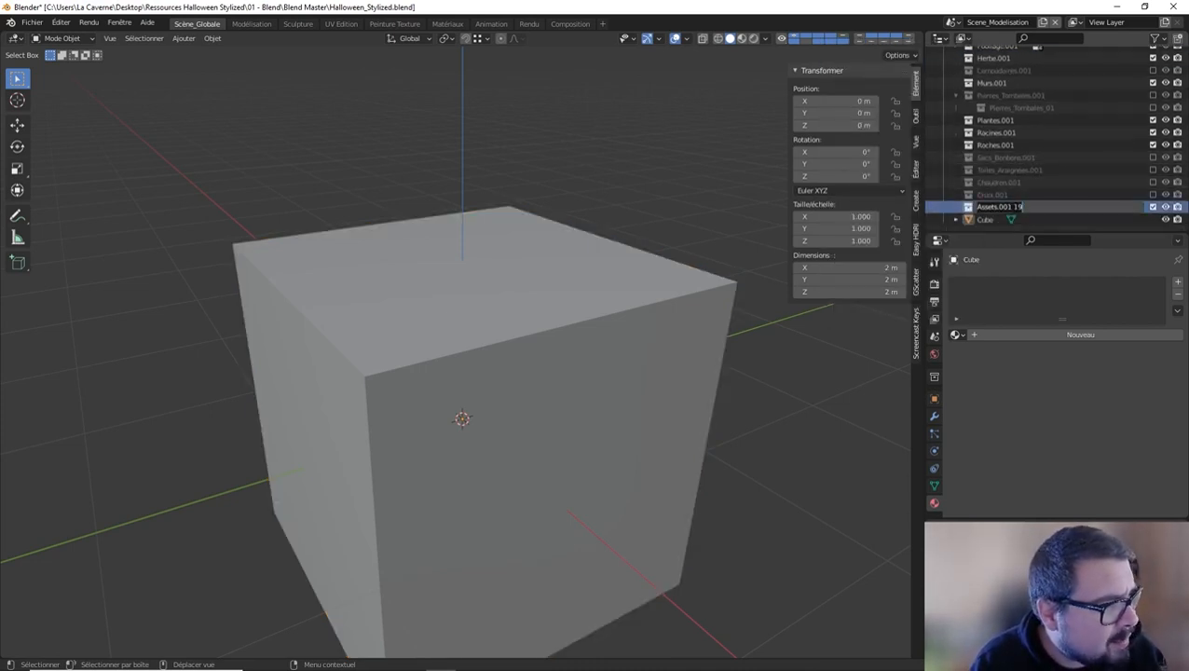
type("Y")
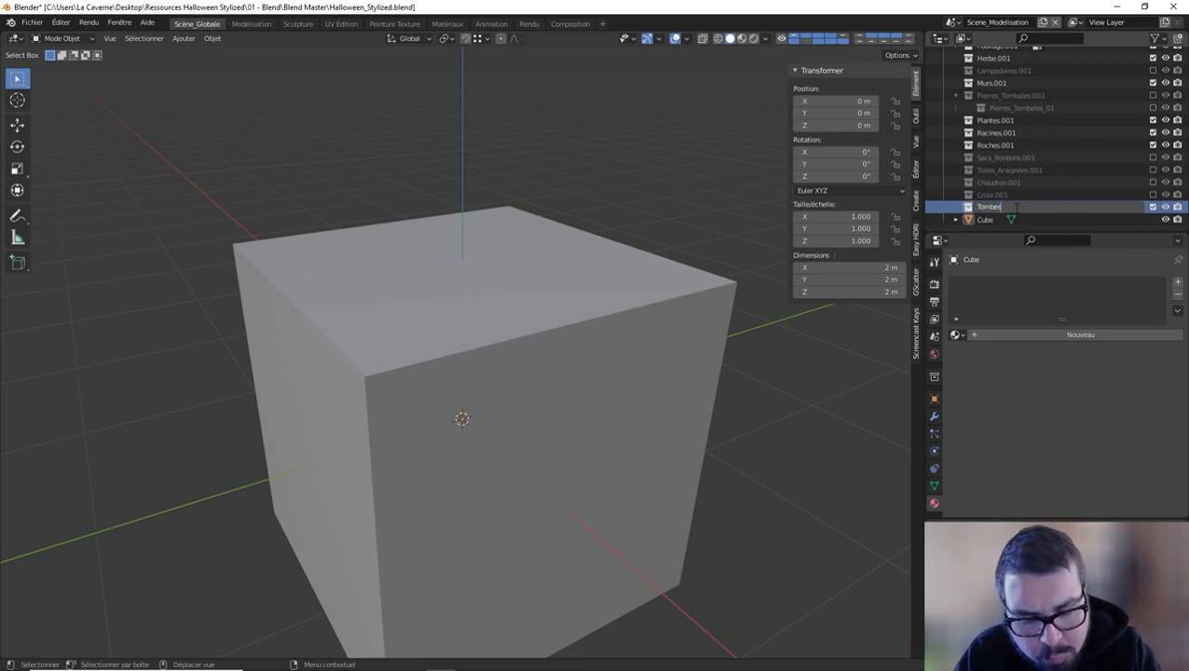
type("ombes.001")
key("Return")
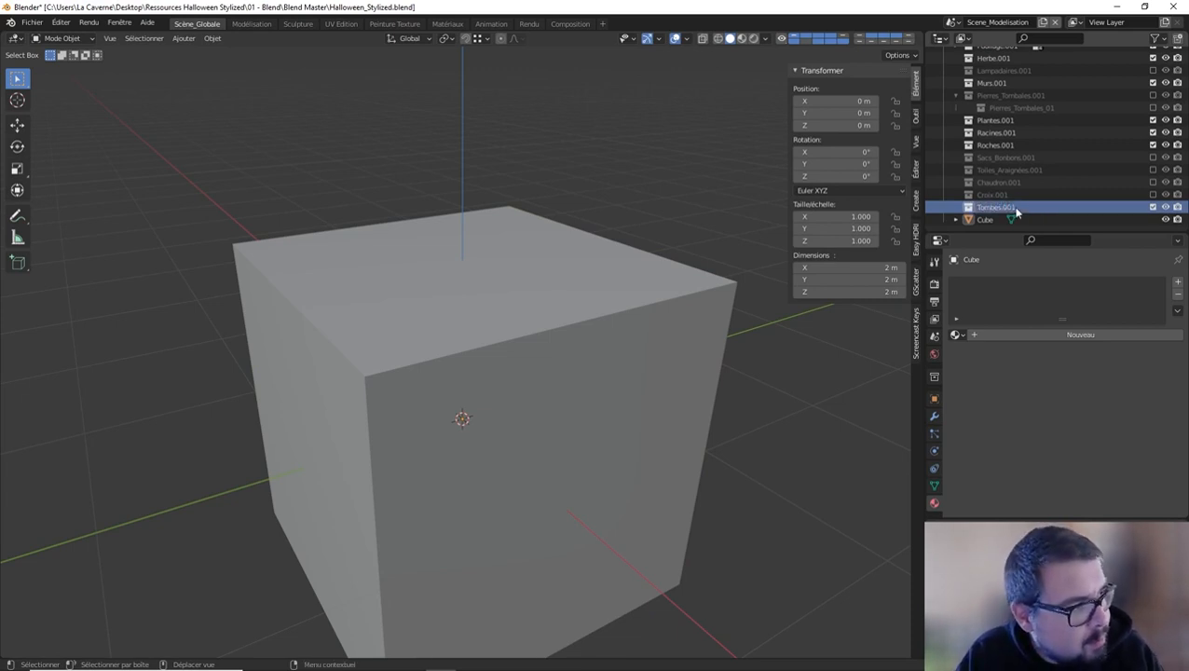
Create a new collection inside Assets of the Scene_Principal scene and name it Tombes.
left_click(952, 21)
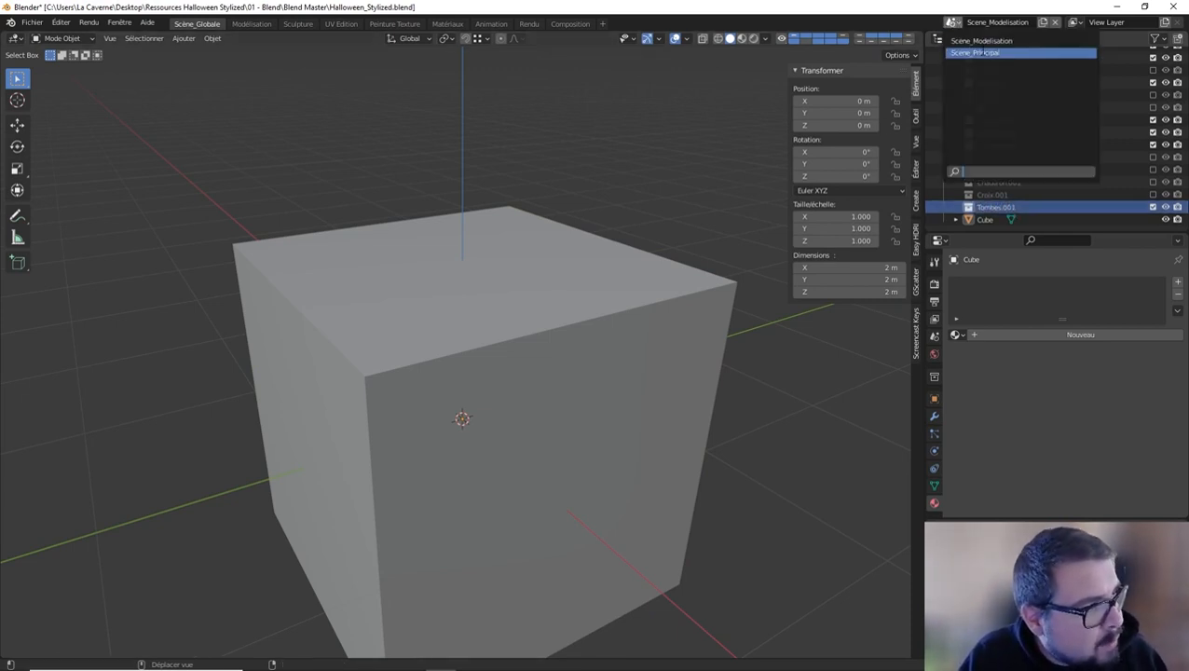
left_click(982, 56)
scroll(988, 97, "up", 4)
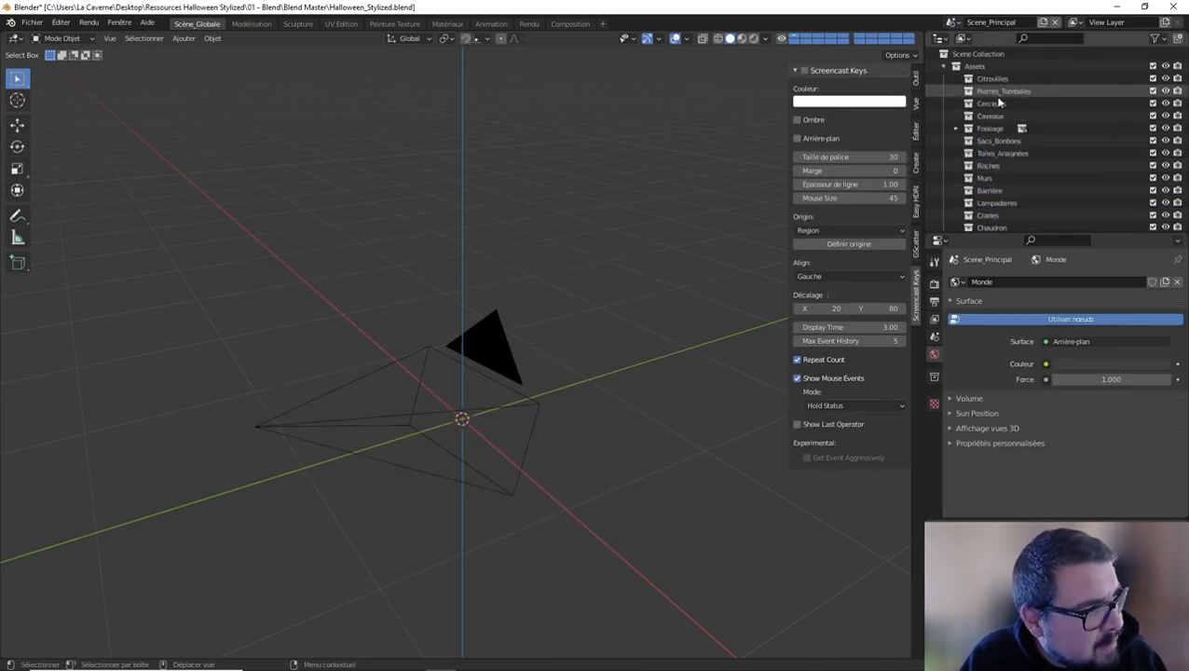
right_click(982, 68)
left_click(982, 69)
scroll(1015, 140, "down", 4)
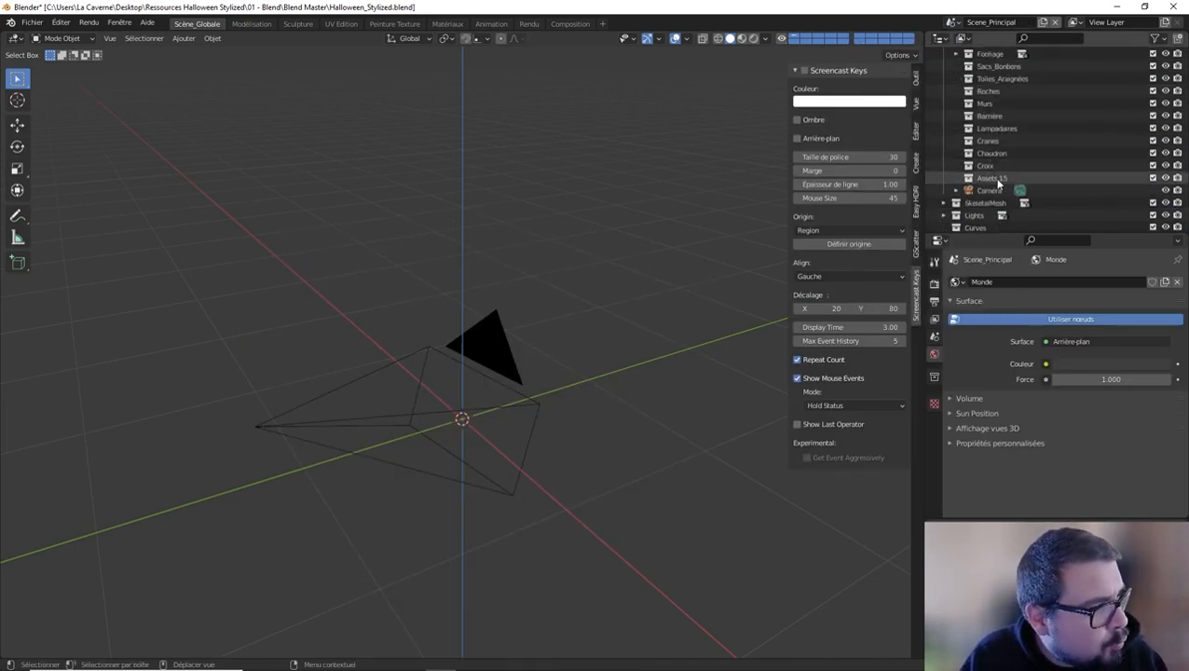
double_click(993, 177)
type("Tom")
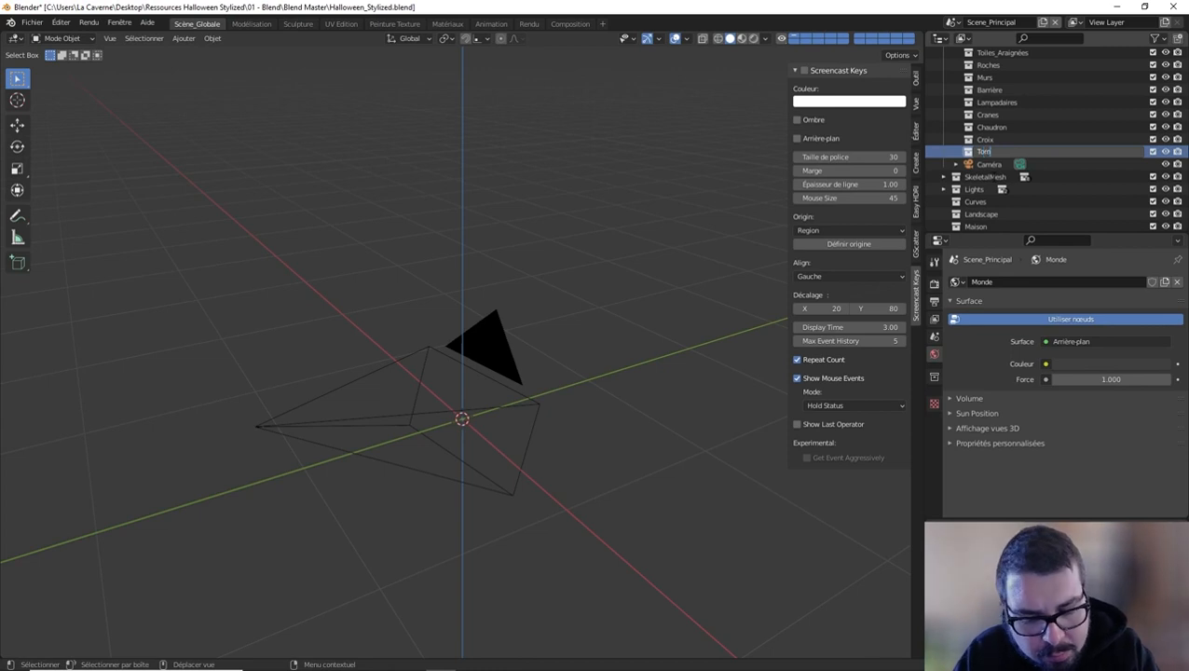
type("bes")
key("Return")
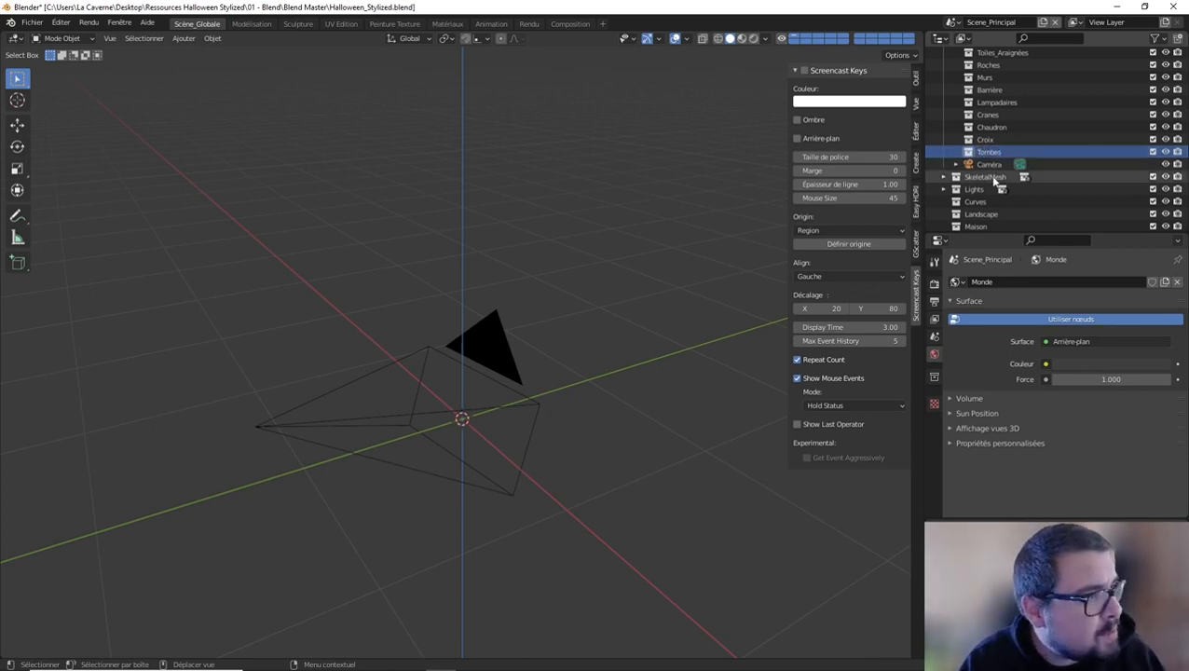
Return to the Scene_Modelisation scene and move the cube into the Tombes.001 collection.
scroll(999, 159, "up", 5)
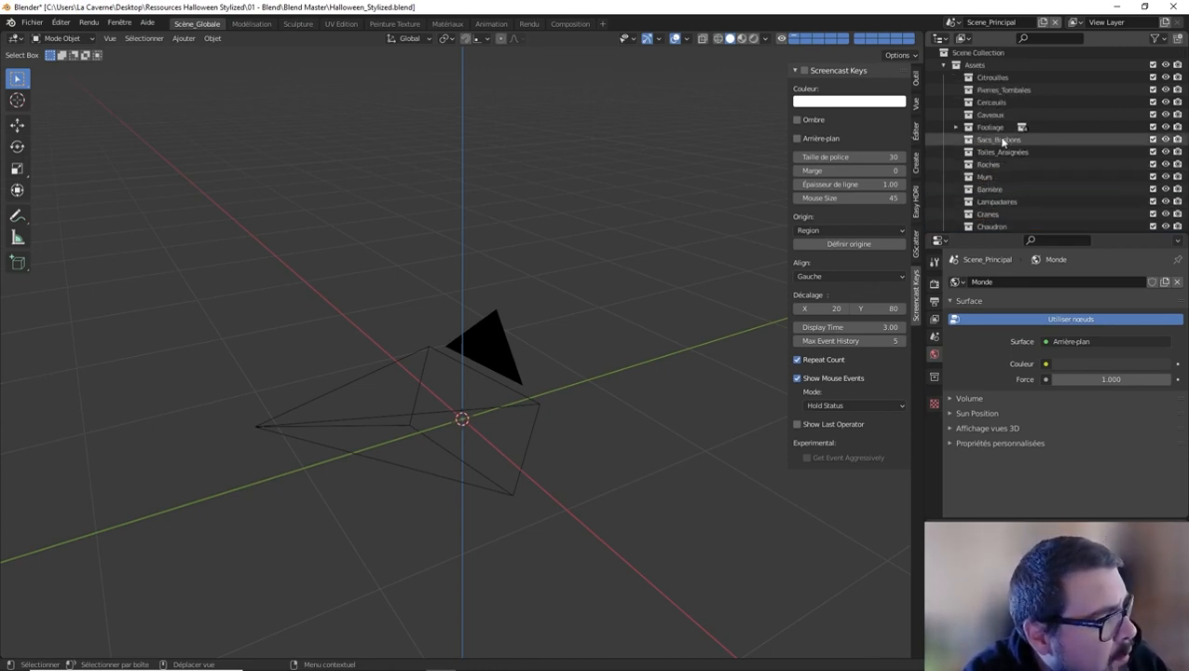
left_click(950, 22)
left_click(981, 40)
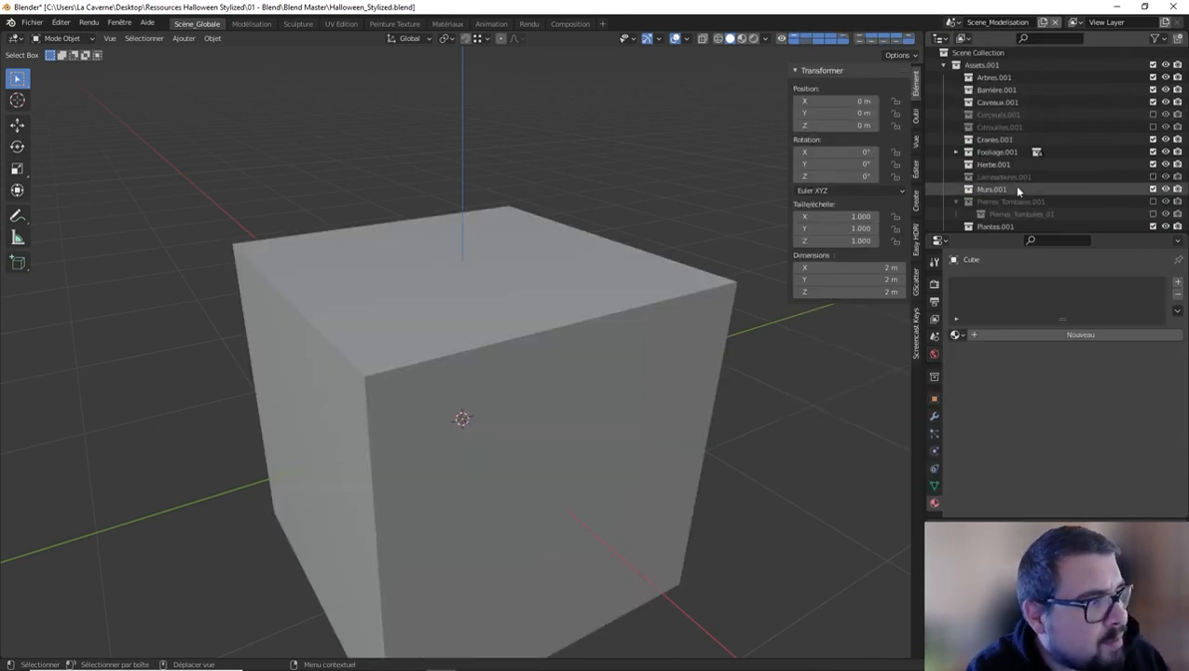
scroll(1006, 191, "up", 1)
scroll(1004, 198, "down", 2)
left_click(988, 219)
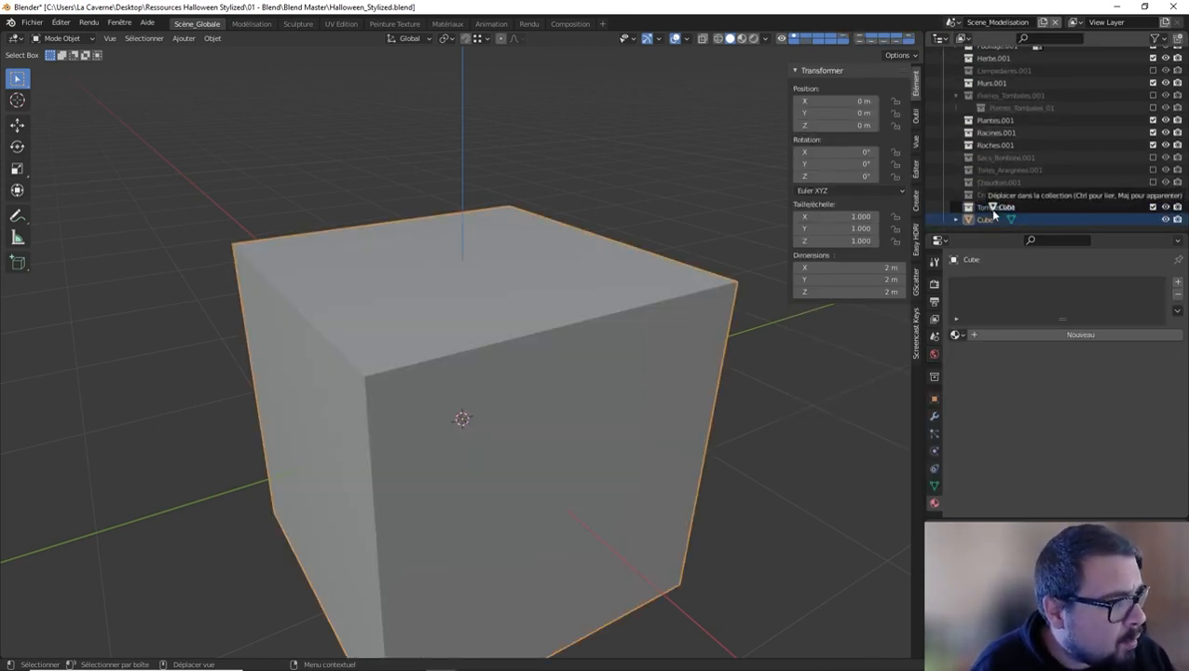
Rename the cube object in Tombes.001 as SM_Tombe.
double_click(997, 219)
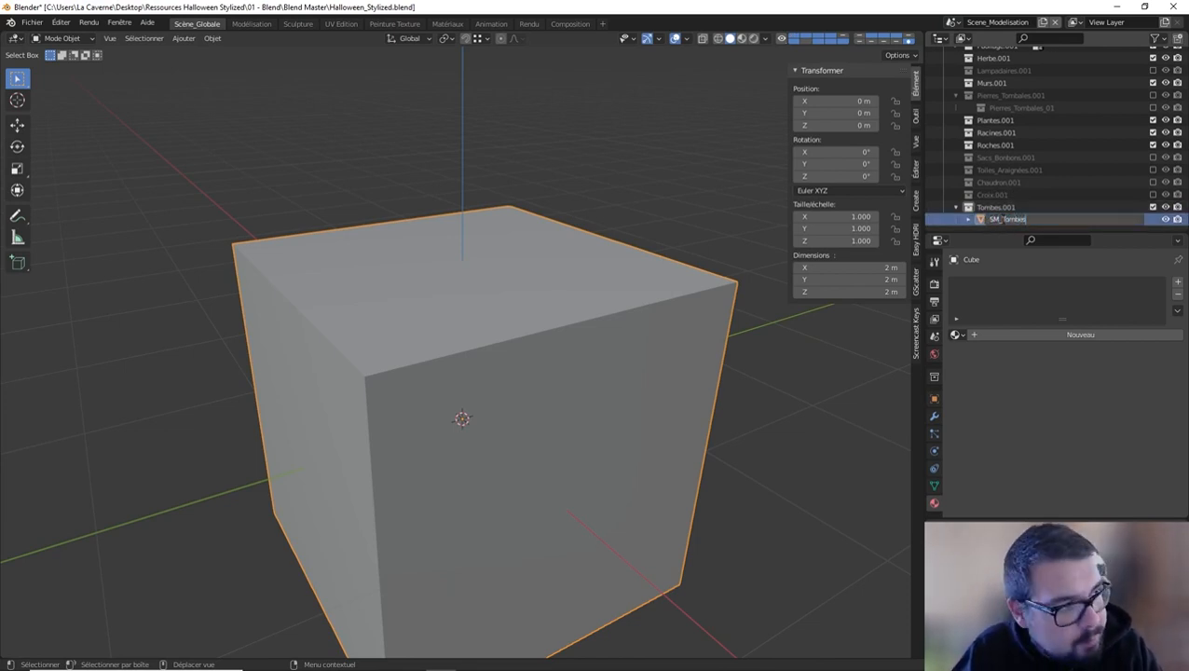
type("SM_Tombes")
key("Return")
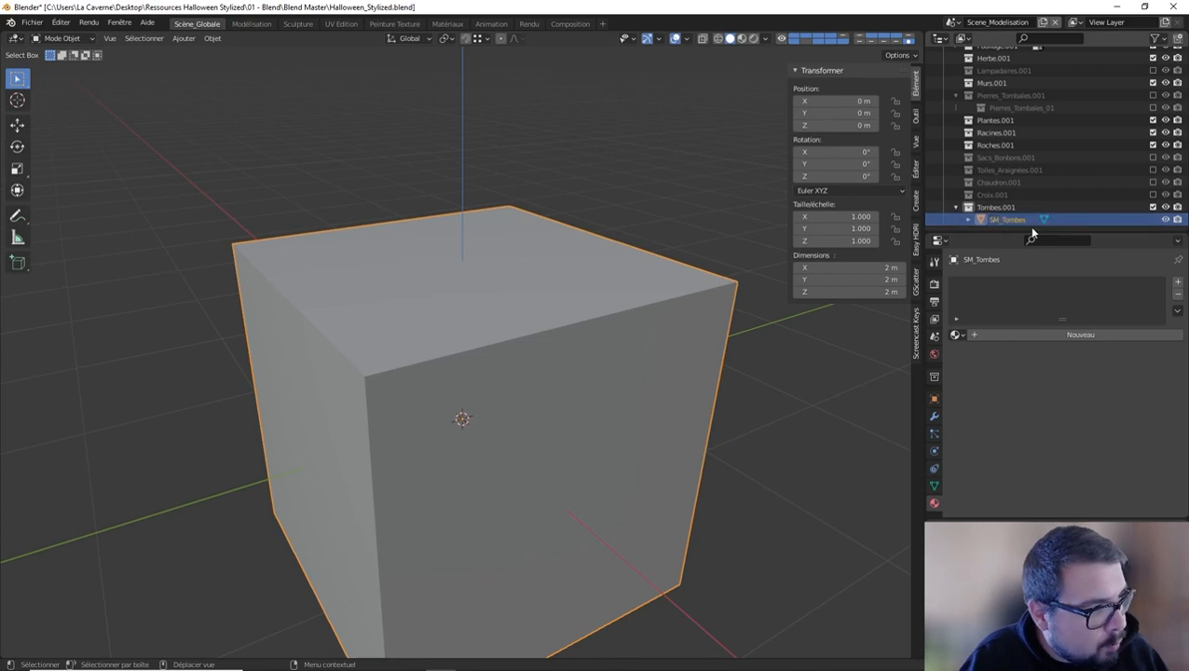
double_click(1016, 219)
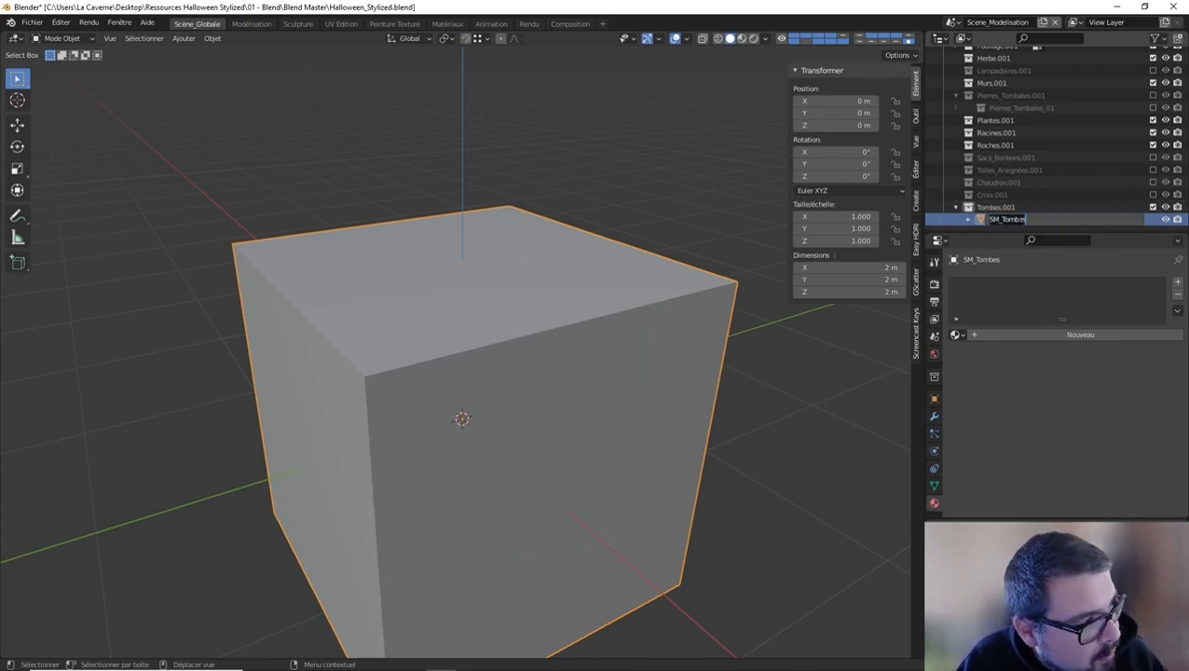
key("Return")
Flatten SM_Tombe into a slab by scaling it along Z by 0.1 and again by 0.5.
scroll(552, 372, "down", 5)
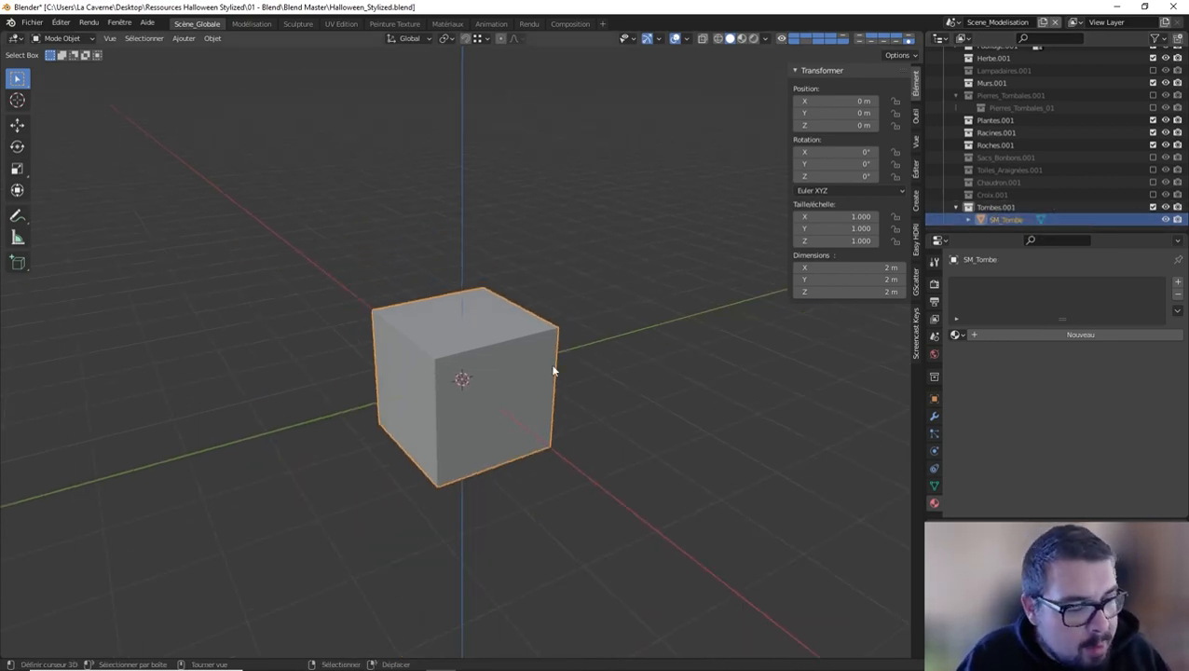
middle_click_drag(551, 371, 623, 344)
type("sz0.1")
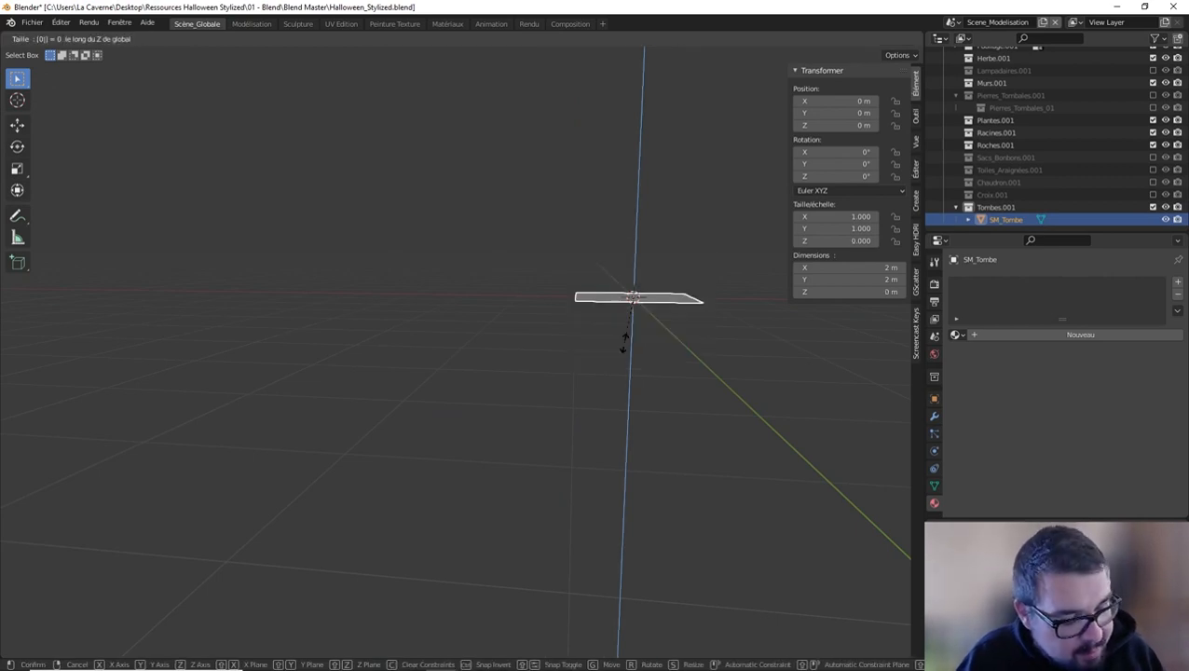
key("Return")
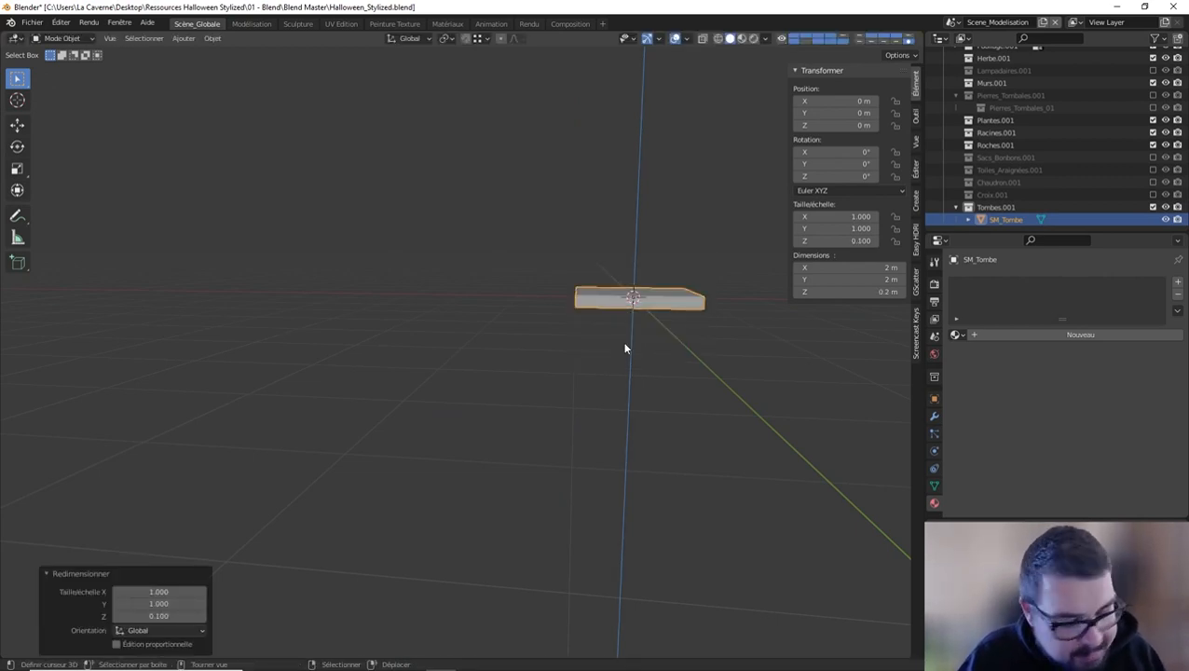
type("sz0.5")
key("Return")
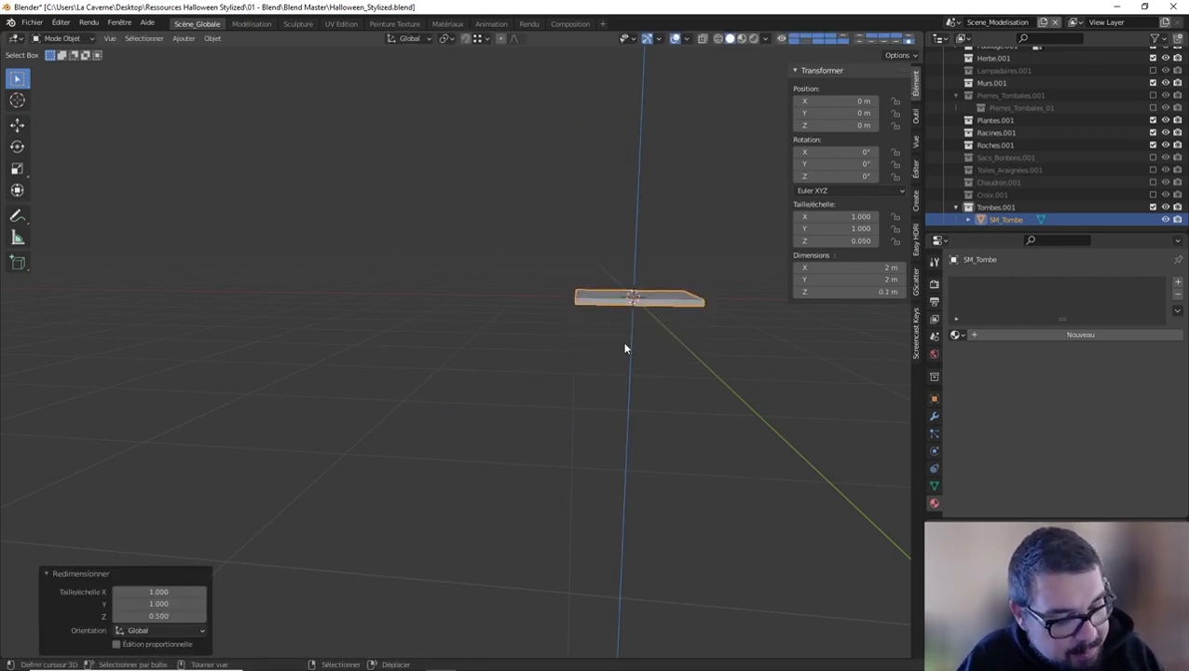
Try Y dimensions of 0.75 m and 12 m on the slab, and set it back to 2 m.
scroll(624, 348, "up", 8)
scroll(627, 345, "down", 3)
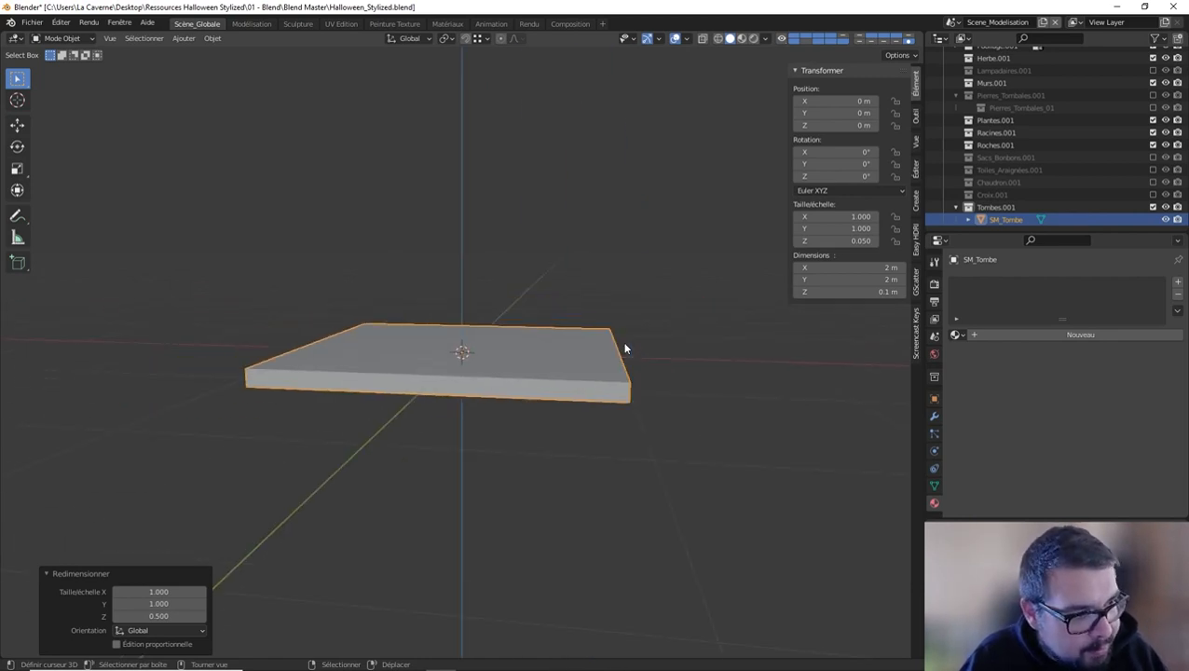
middle_click_drag(626, 344, 526, 354)
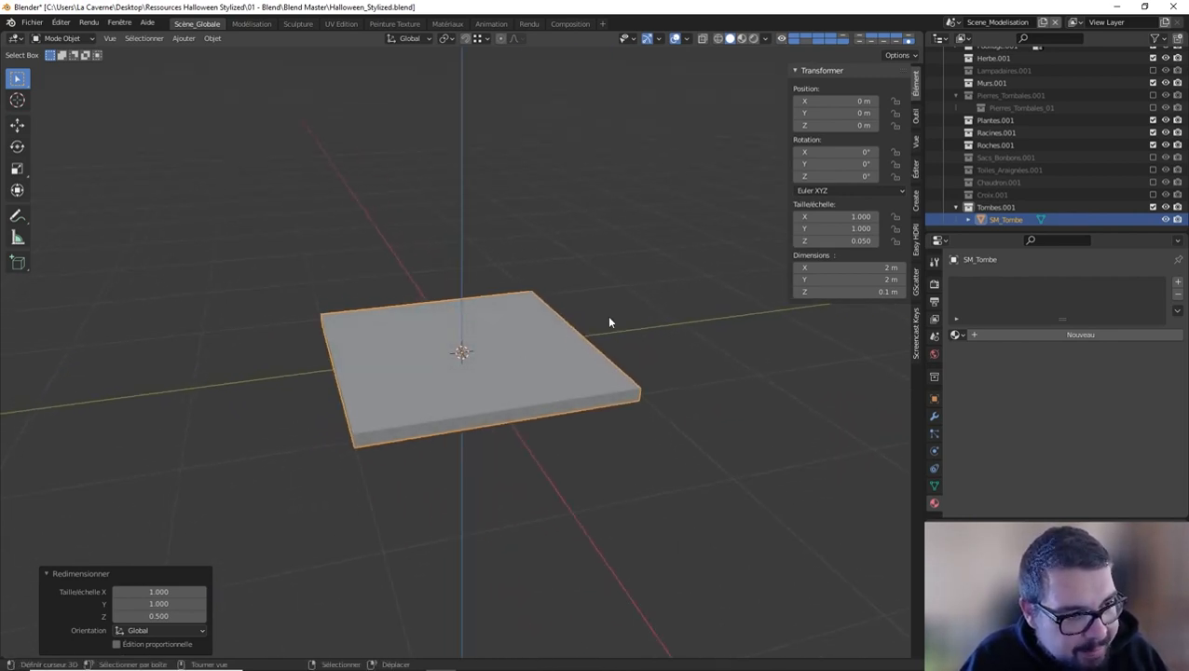
left_click(845, 278)
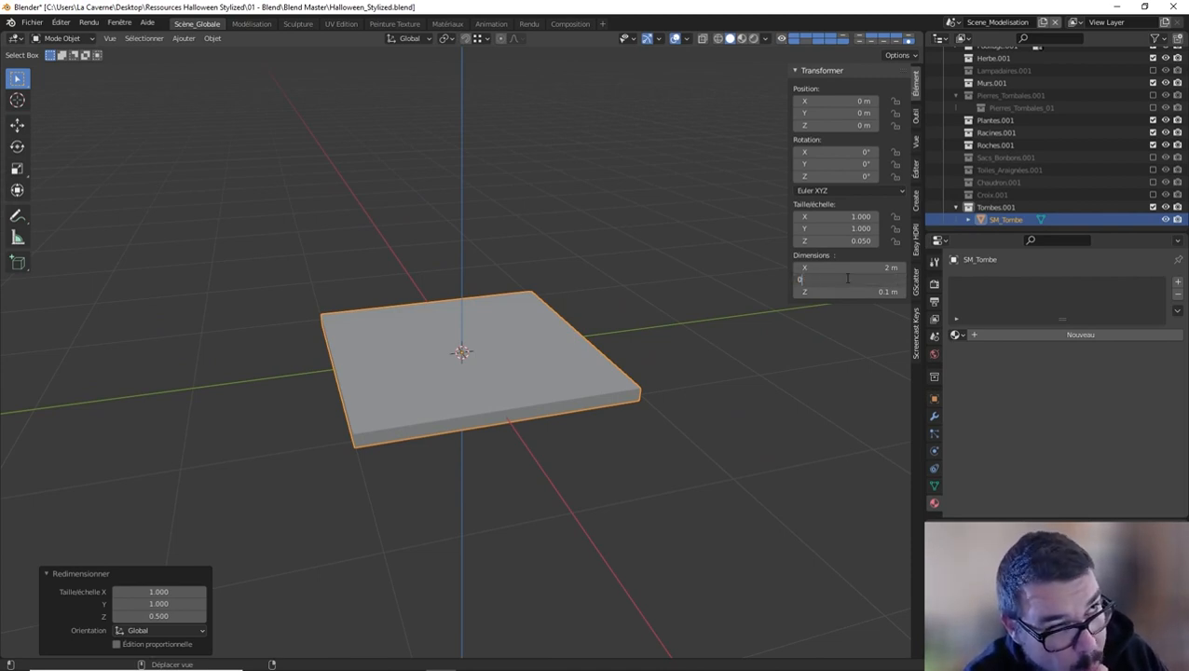
key("Return")
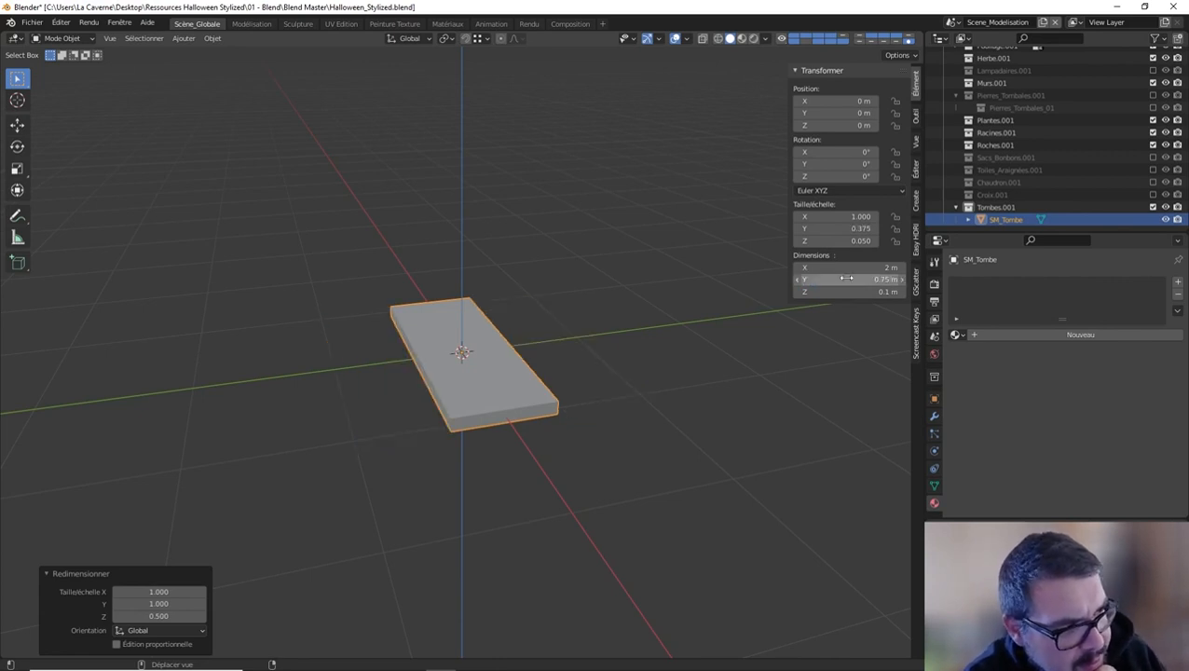
left_click(850, 277)
type("12")
key("Return")
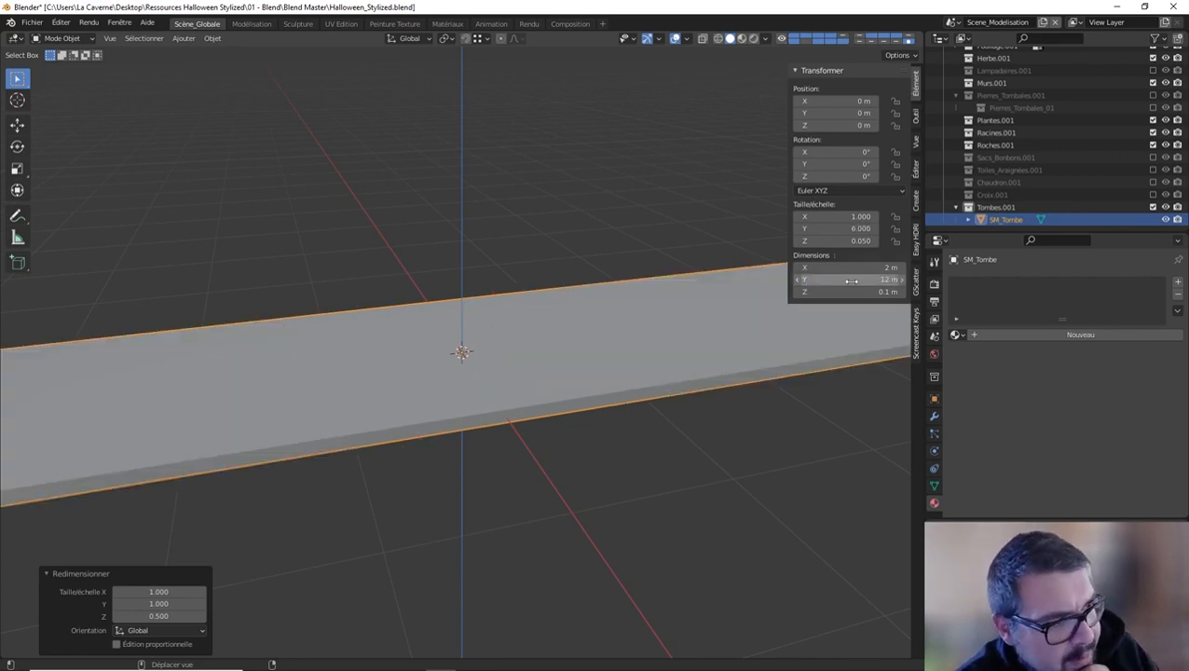
left_click(851, 280)
type("2")
key("Return")
Try an X dimension of 0.75 m on the slab.
left_click(853, 268)
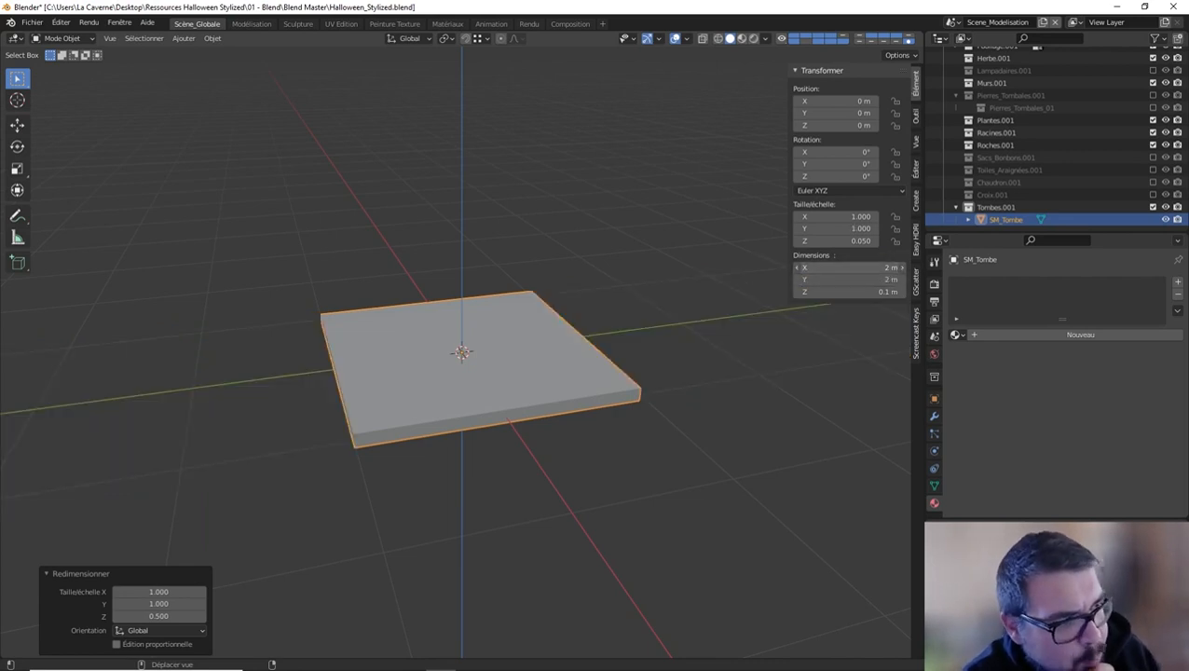
type("0.75")
key("Return")
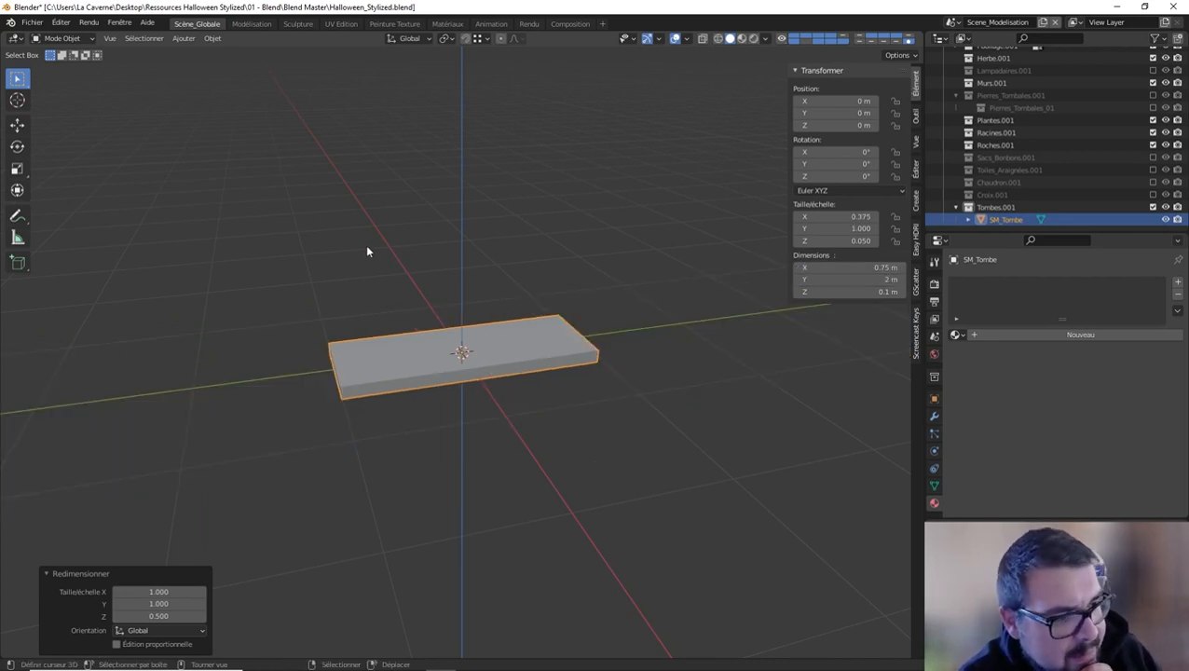
Set the slab's X dimension to 1 m.
middle_click_drag(365, 244, 491, 263)
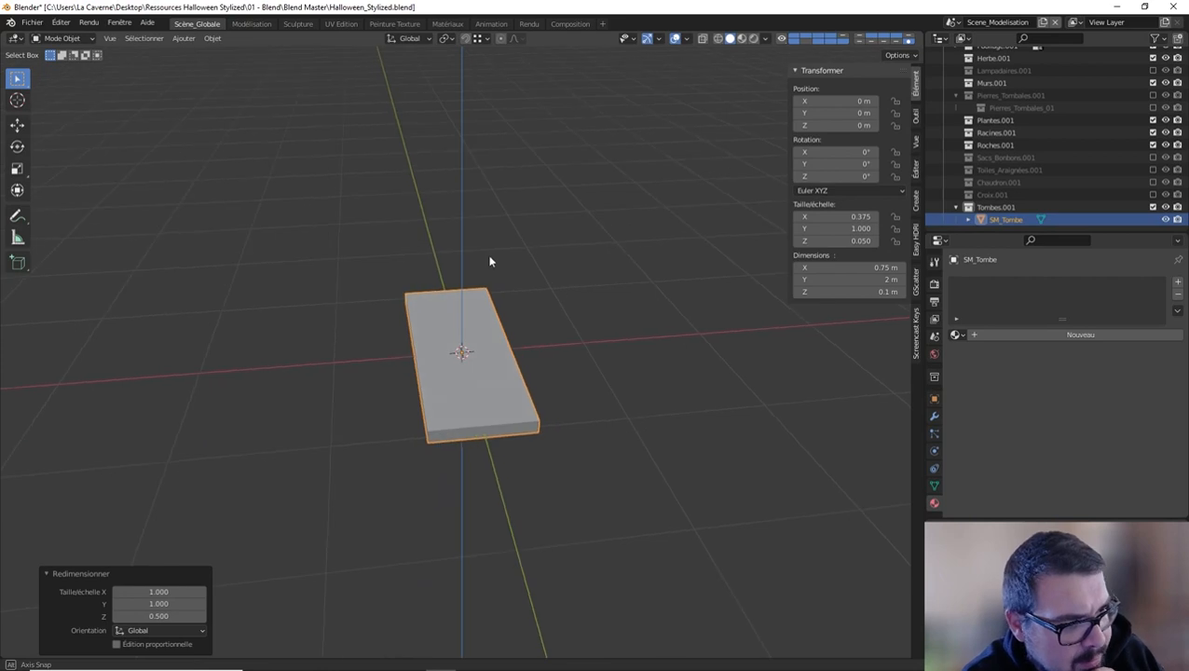
left_click(871, 269)
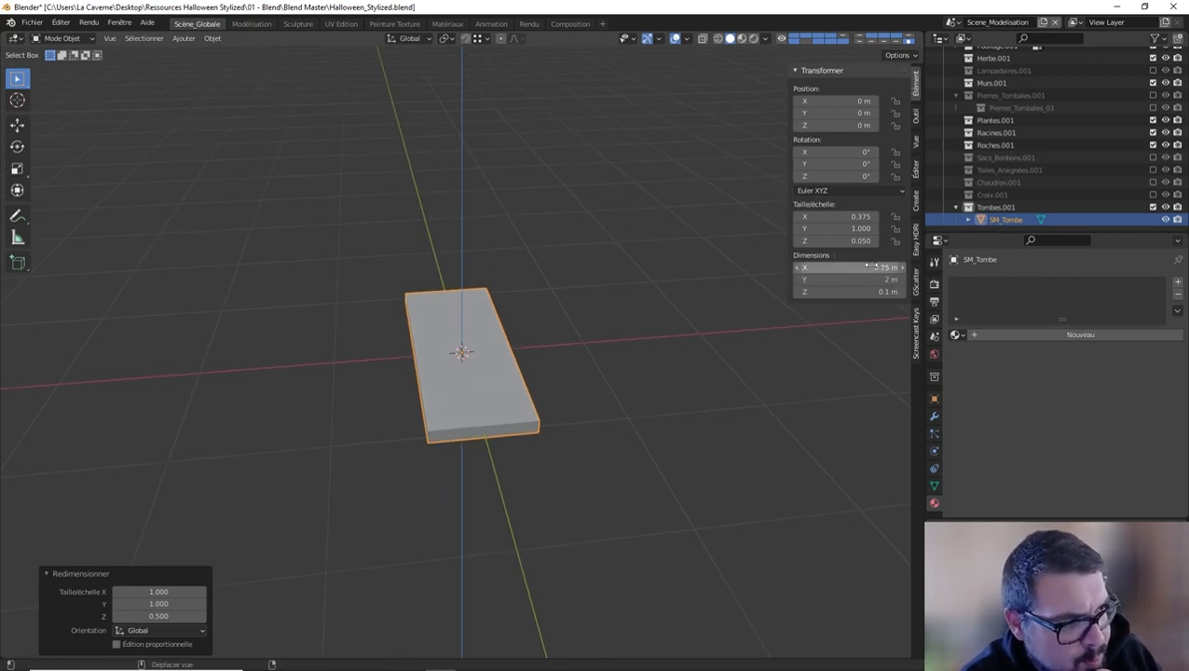
type("1")
key("Return")
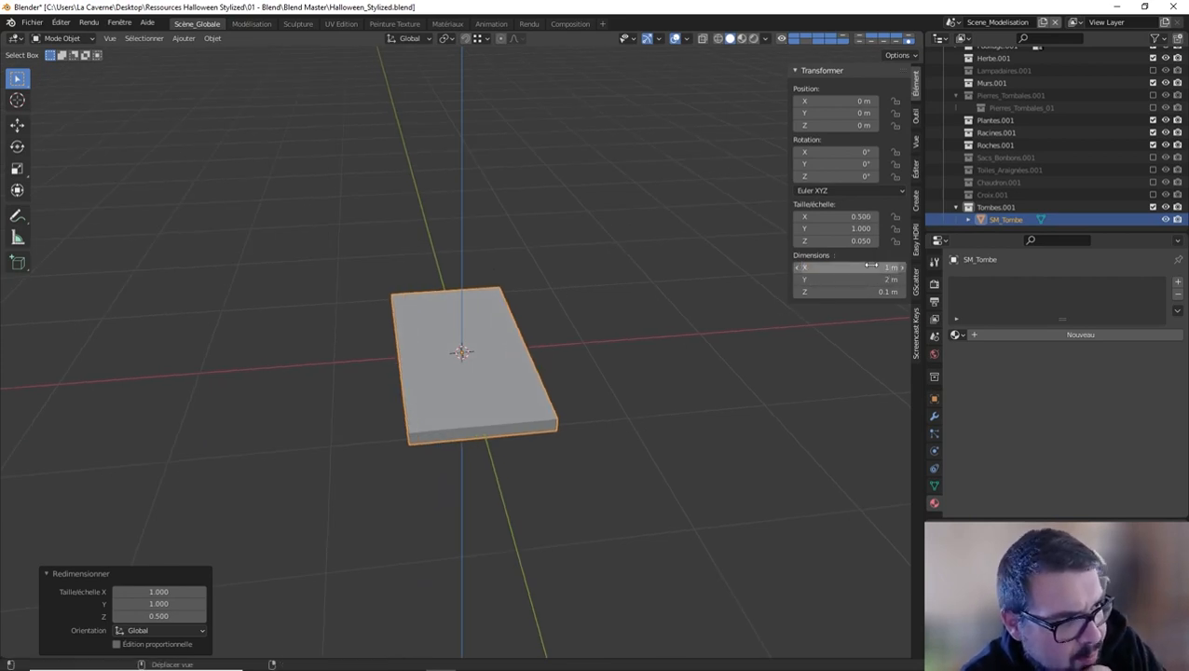
Set the slab's X dimension to 1.25 m.
left_click(871, 268)
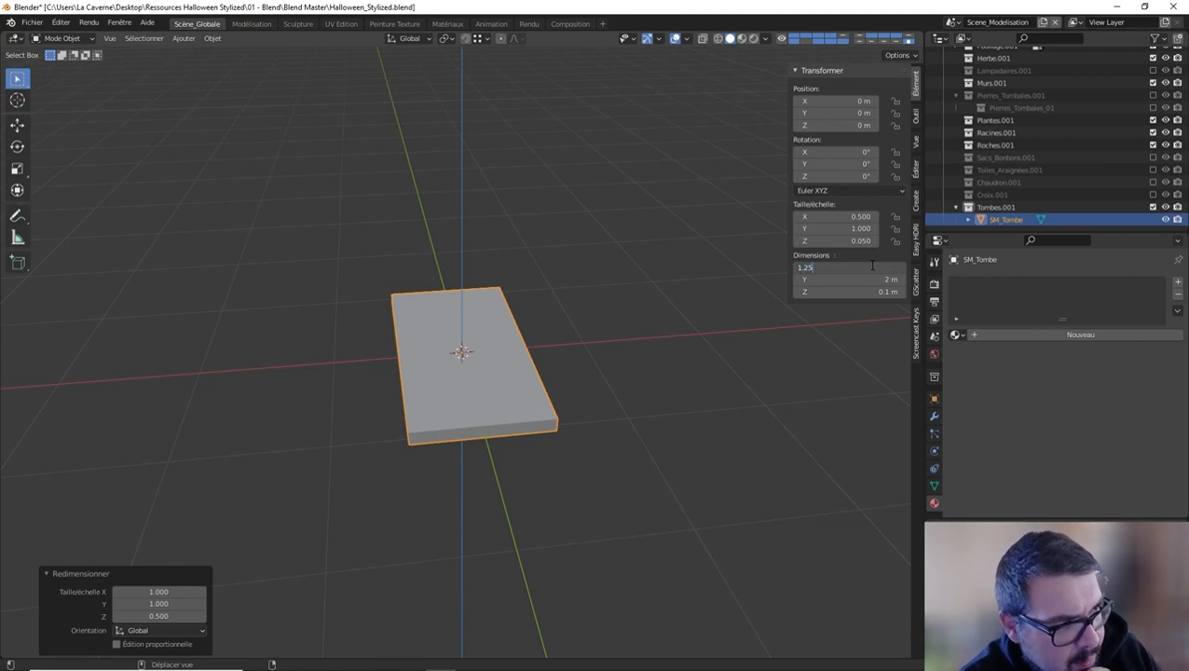
type("1.25")
key("Return")
Apply the slab's scale and rotation, and set its origin to geometry.
middle_click_drag(626, 323, 551, 332)
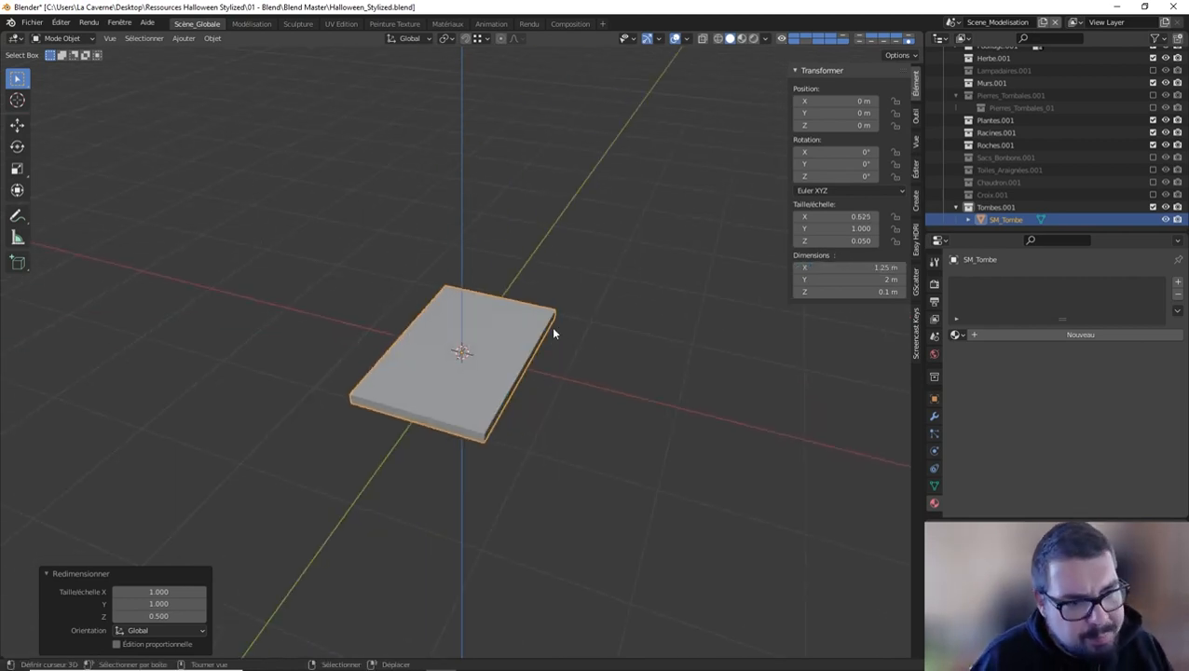
key("ctrl+a")
left_click(438, 326)
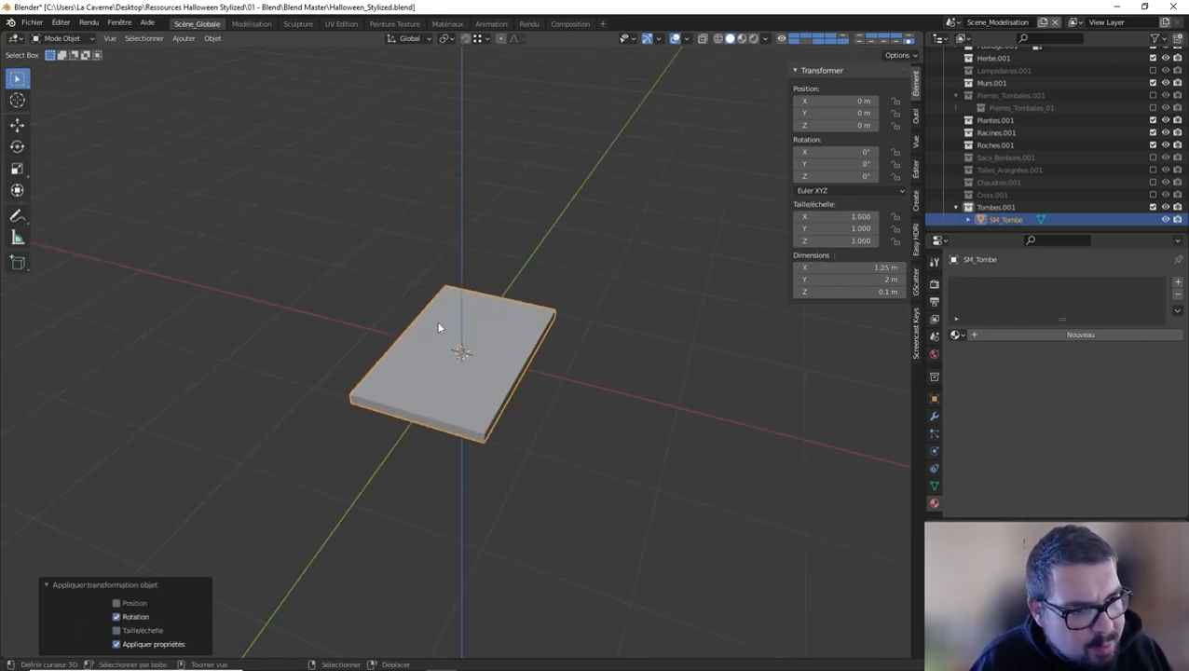
key("q")
left_click(442, 327)
scroll(511, 370, "up", 2)
middle_click_drag(510, 361, 524, 356, "shift")
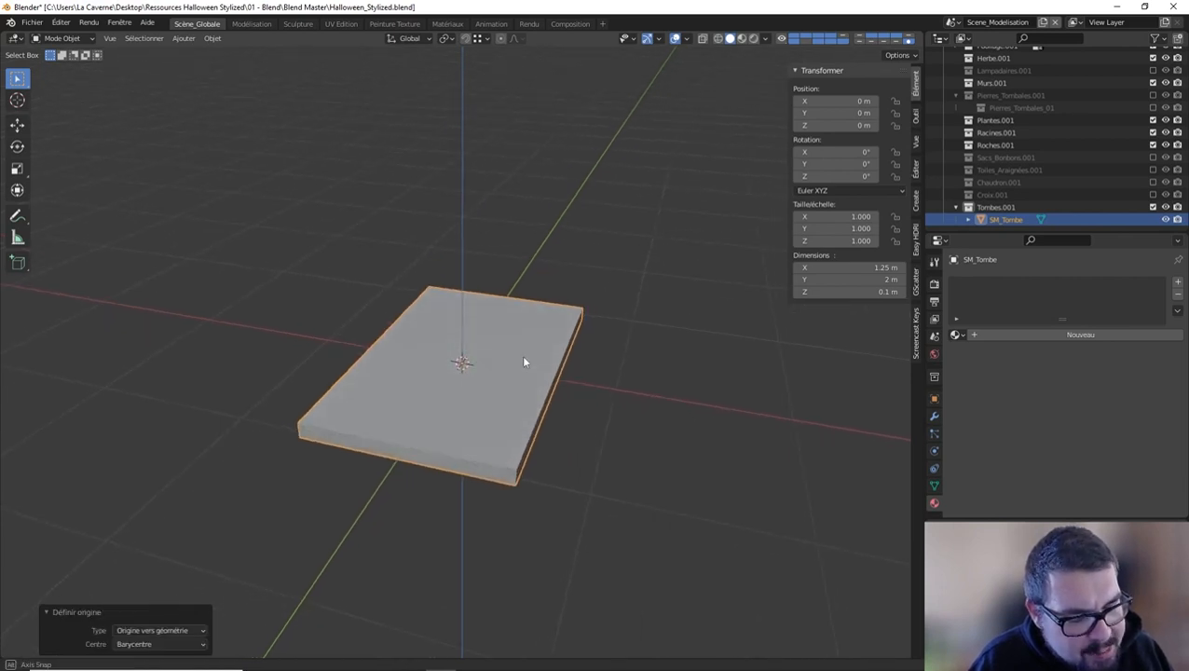
Scale the slab's top face by 0.9 in X and Y, leaving Z locked, to bevel the sides inward.
key("Tab")
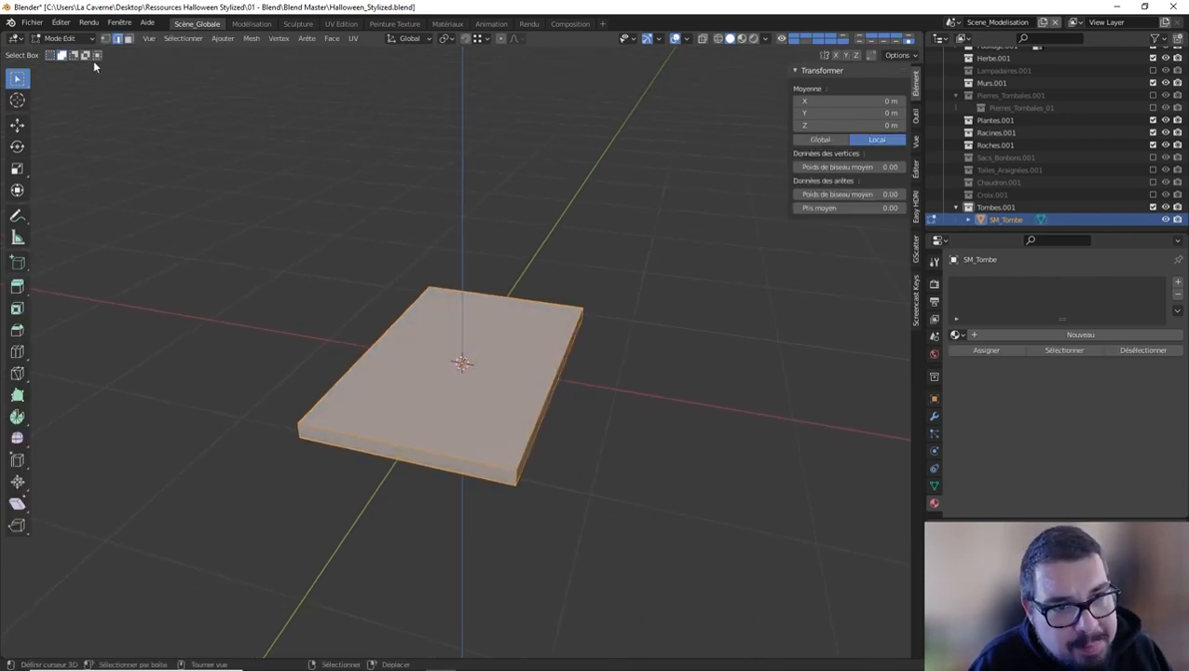
left_click(128, 38)
left_click(437, 368)
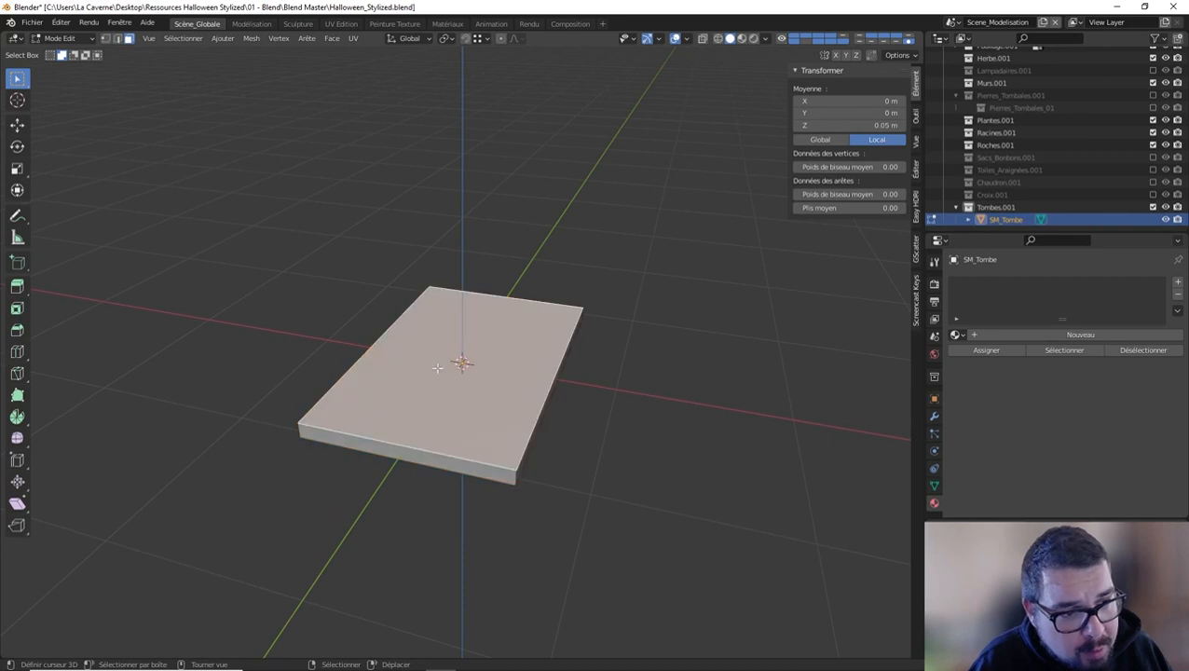
key("s")
key("shift+z")
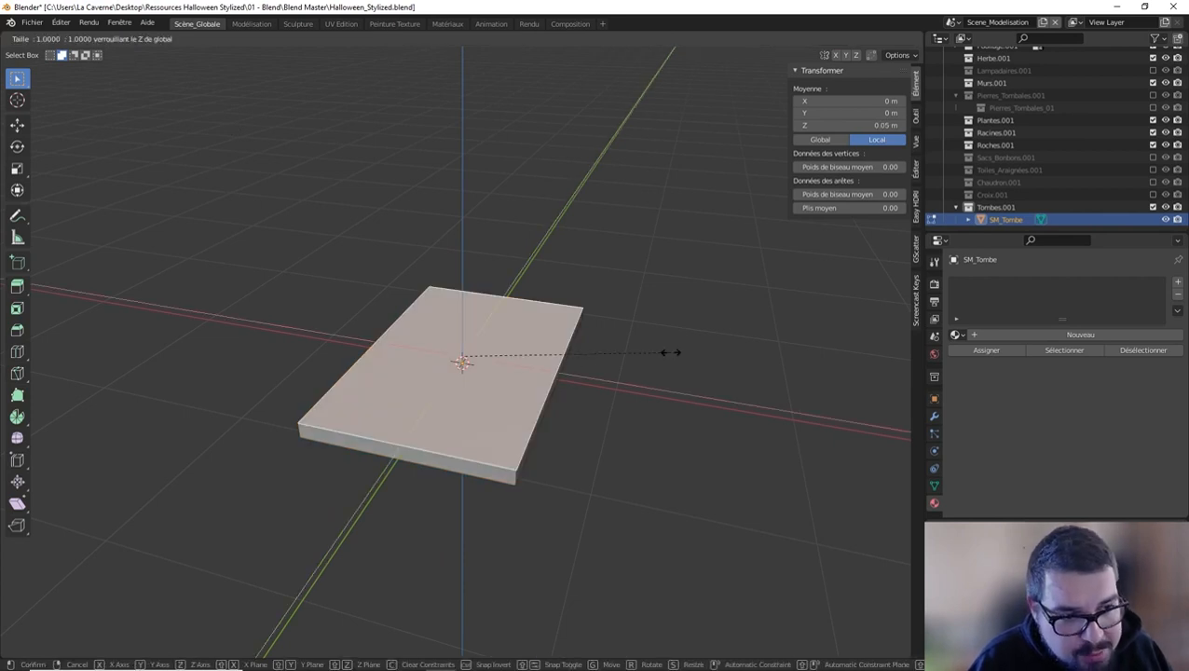
type("0.9")
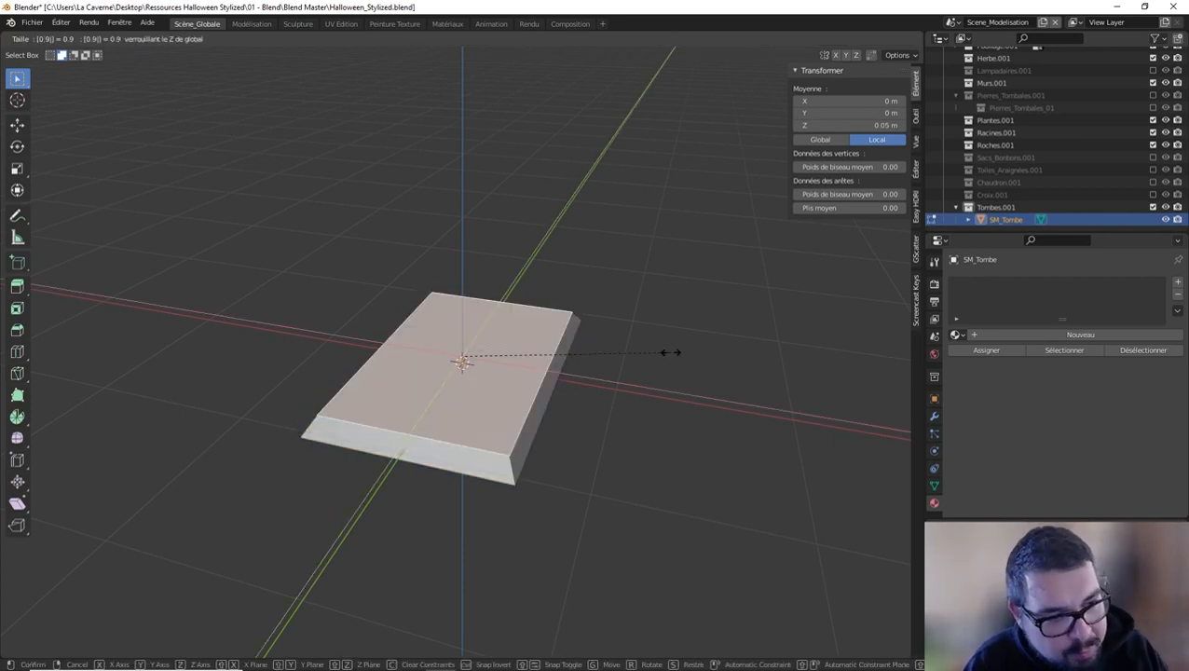
key("Return")
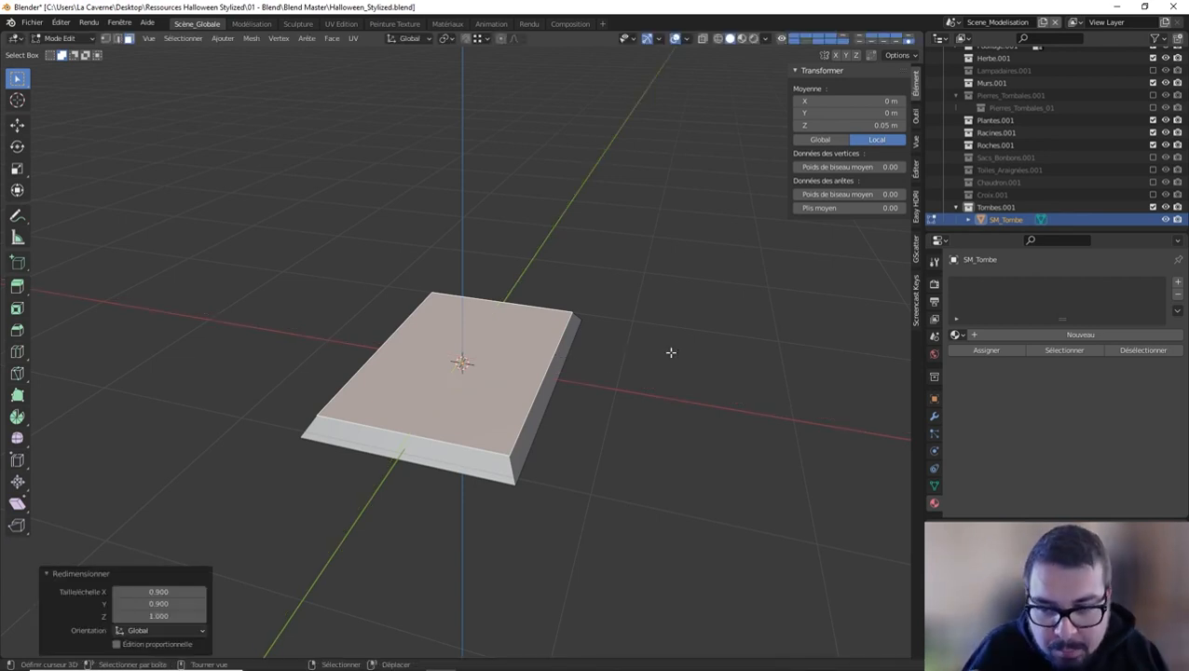
Extrude the top face upward by 0.5 m to form the tomb's body.
middle_click_drag(484, 369, 512, 342)
key("e")
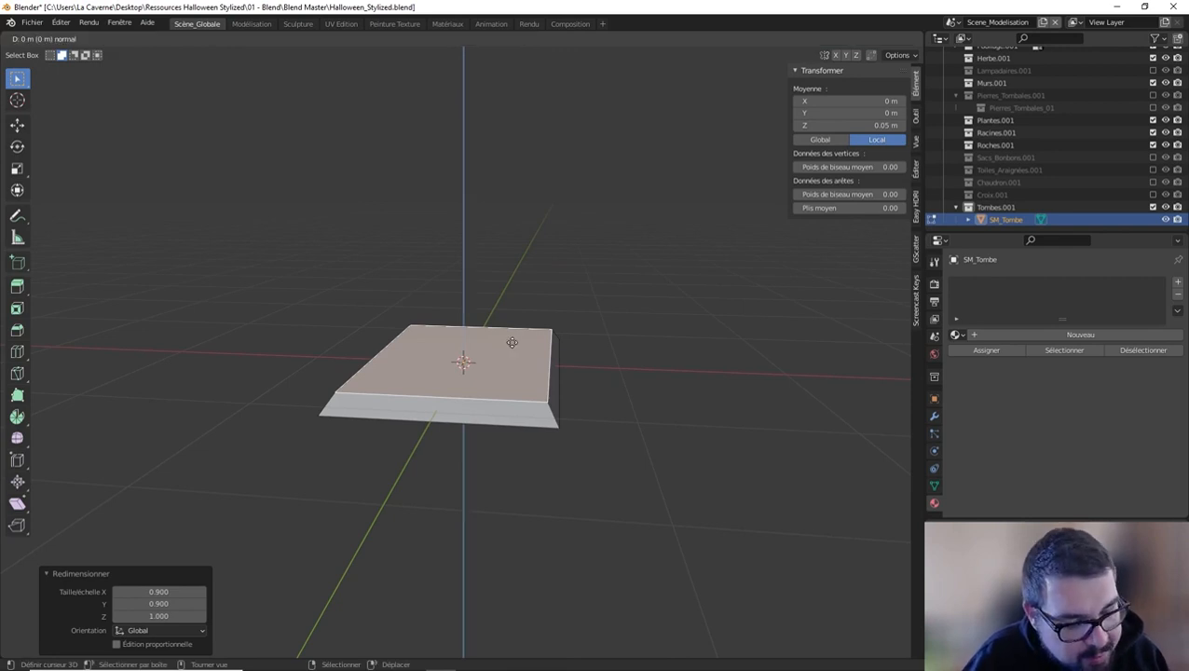
key("1")
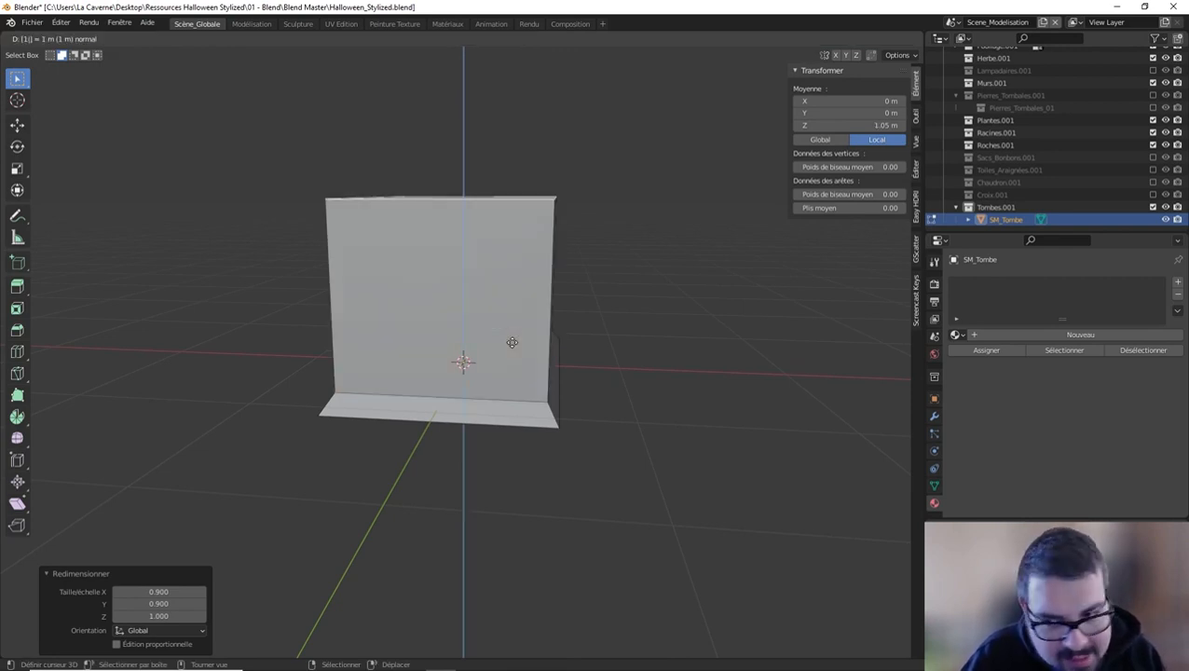
key("BackSpace")
type("0.5")
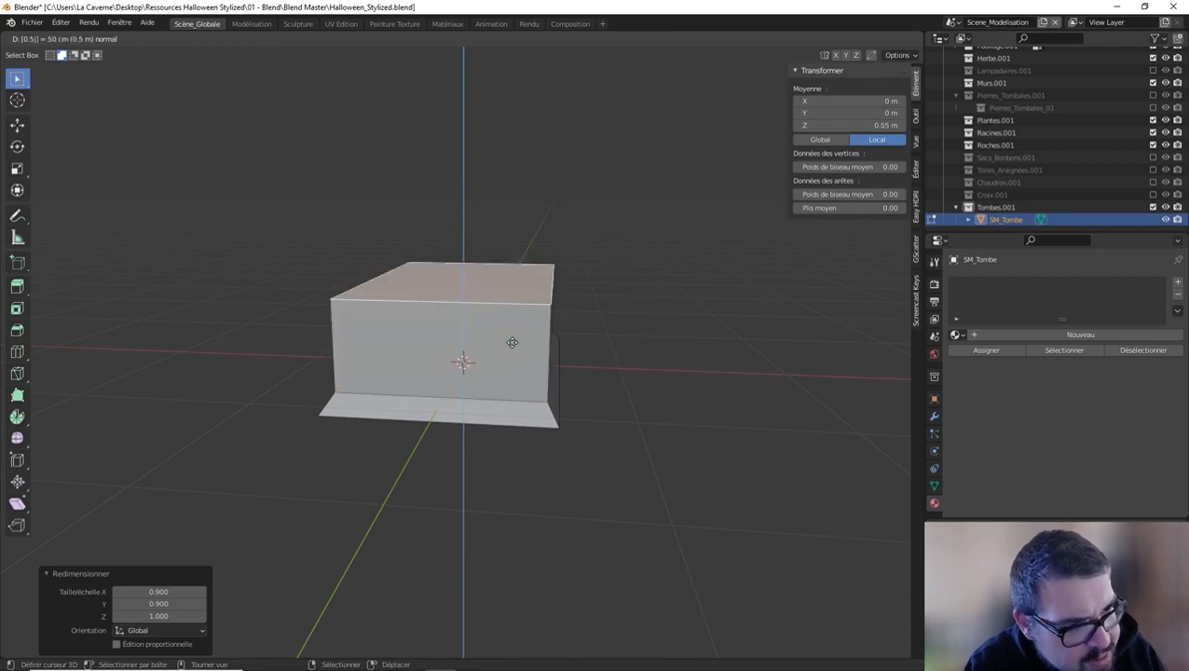
key("Return")
Extrude the top face another 0.1 m along Z for the lid section.
mouse_move(507, 304)
middle_mouse_down()
mouse_move(504, 250)
mouse_move(501, 298)
middle_mouse_up()
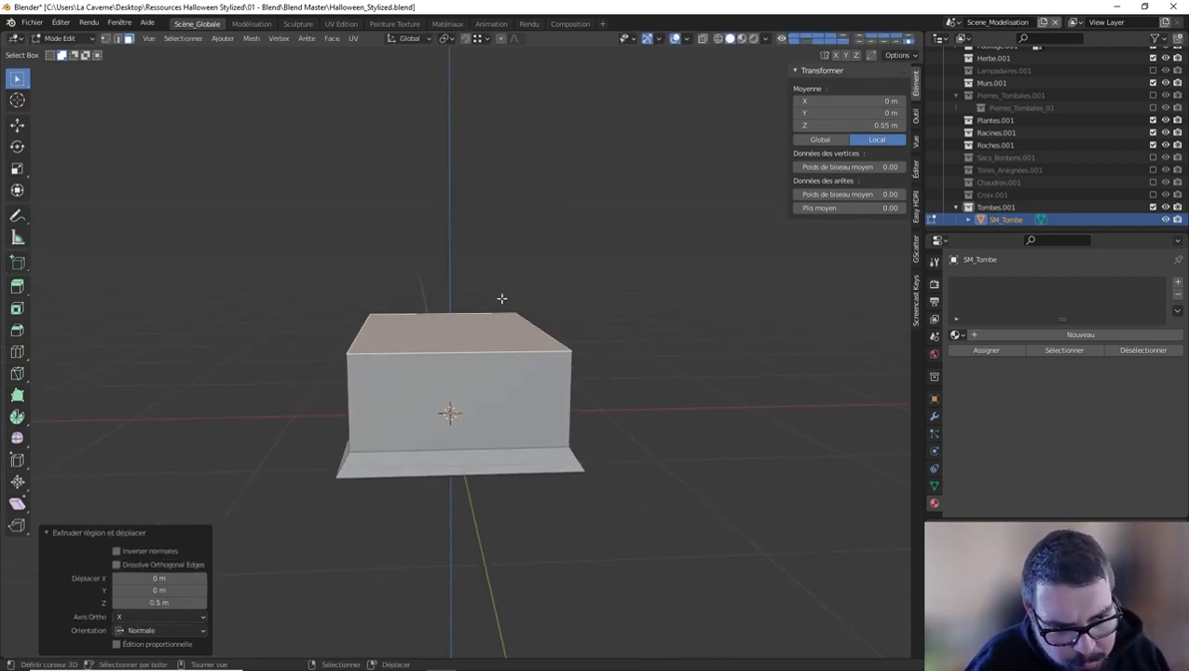
key("g")
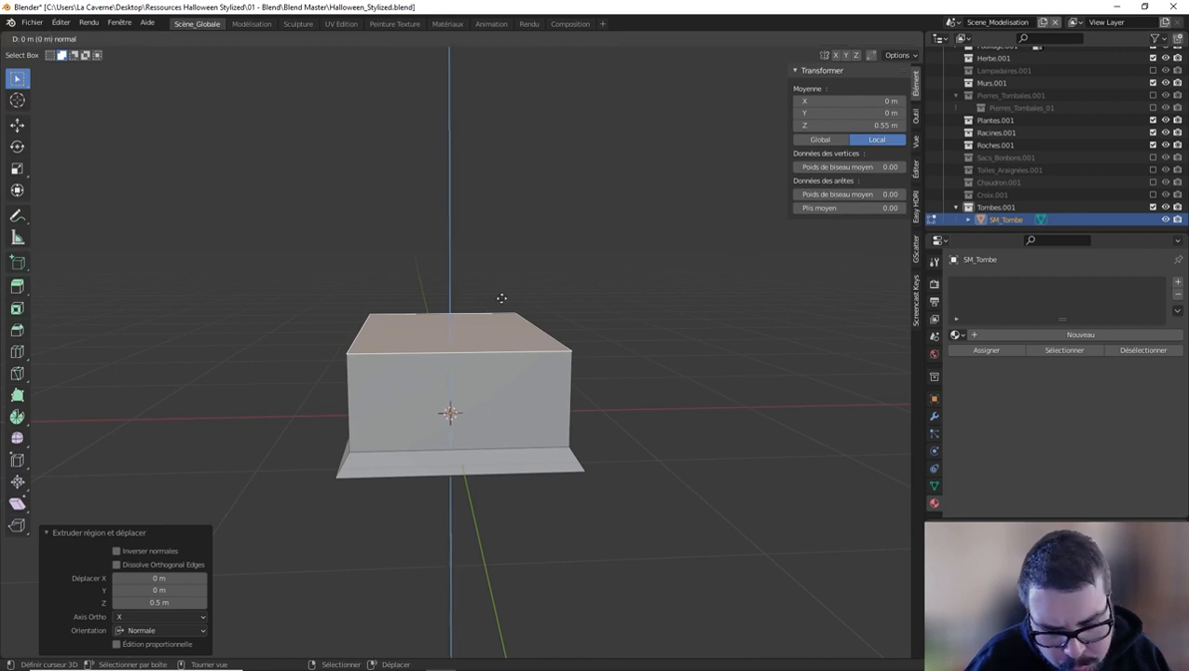
type("z0.1")
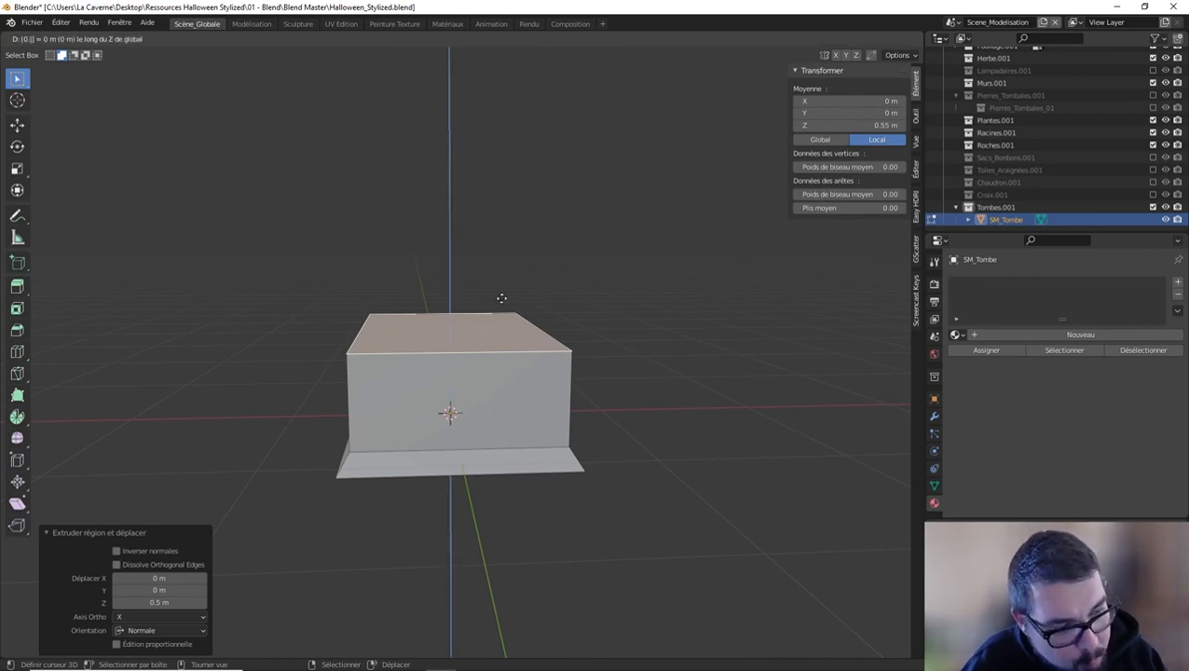
key("Return")
Flare the lid by scaling its top face about 1.17 times in X and Y with Z locked, and leave Edit Mode.
key("s")
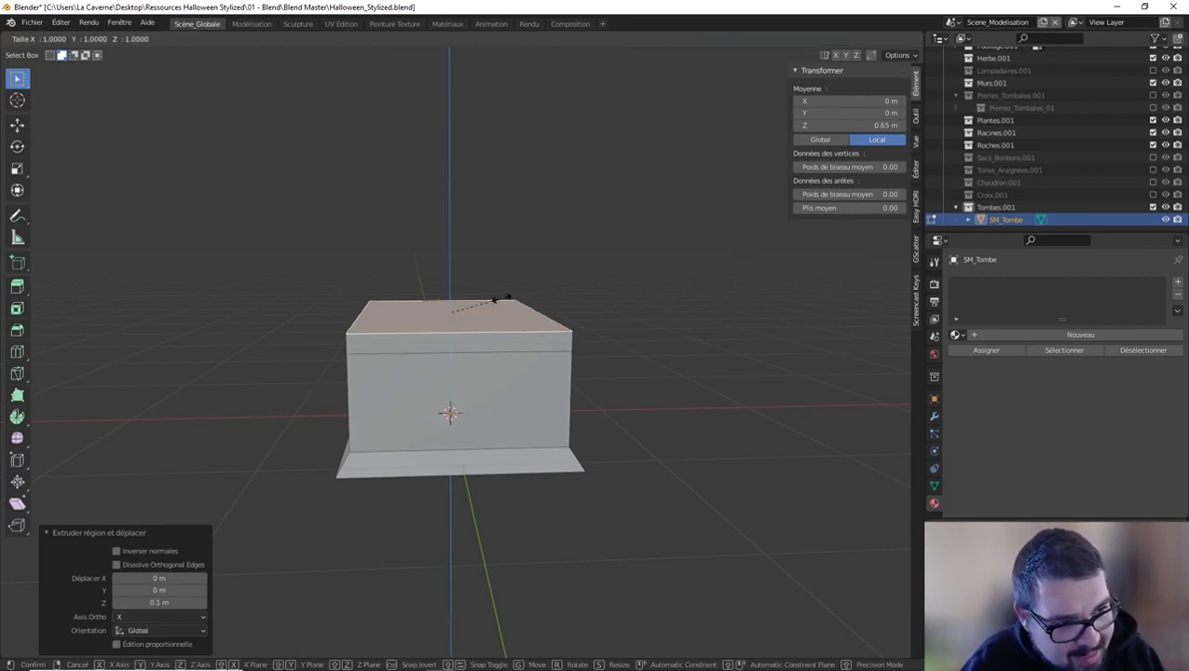
key("shift+z")
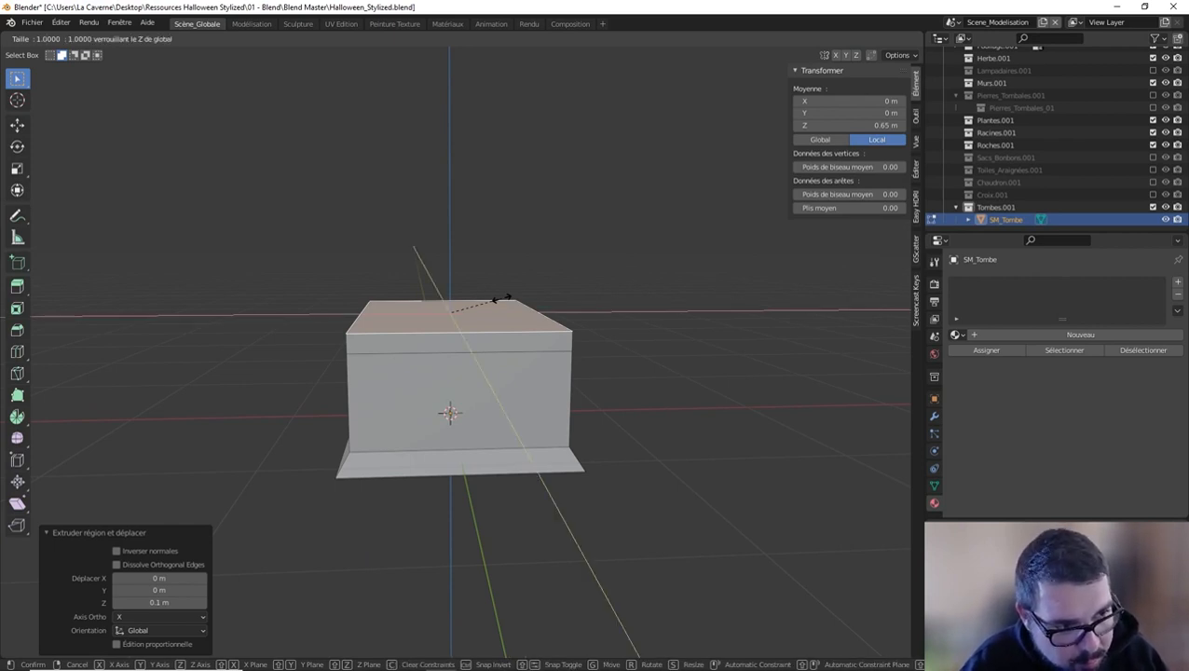
left_click(490, 295)
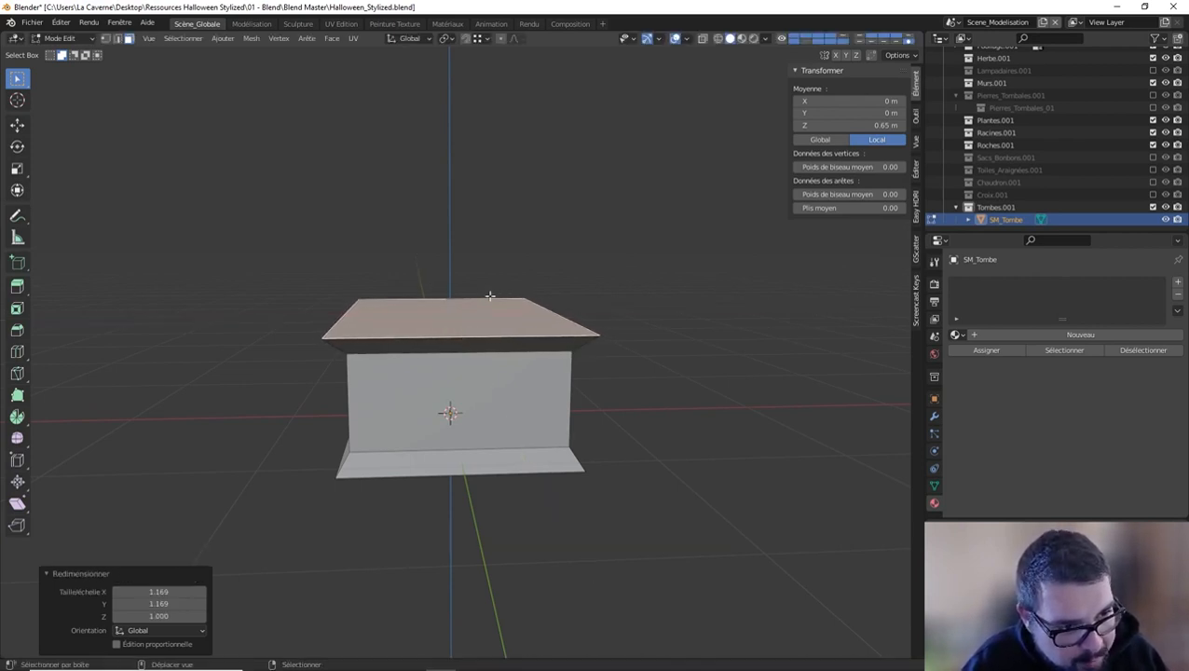
middle_click_drag(490, 296, 557, 290)
key("Tab")
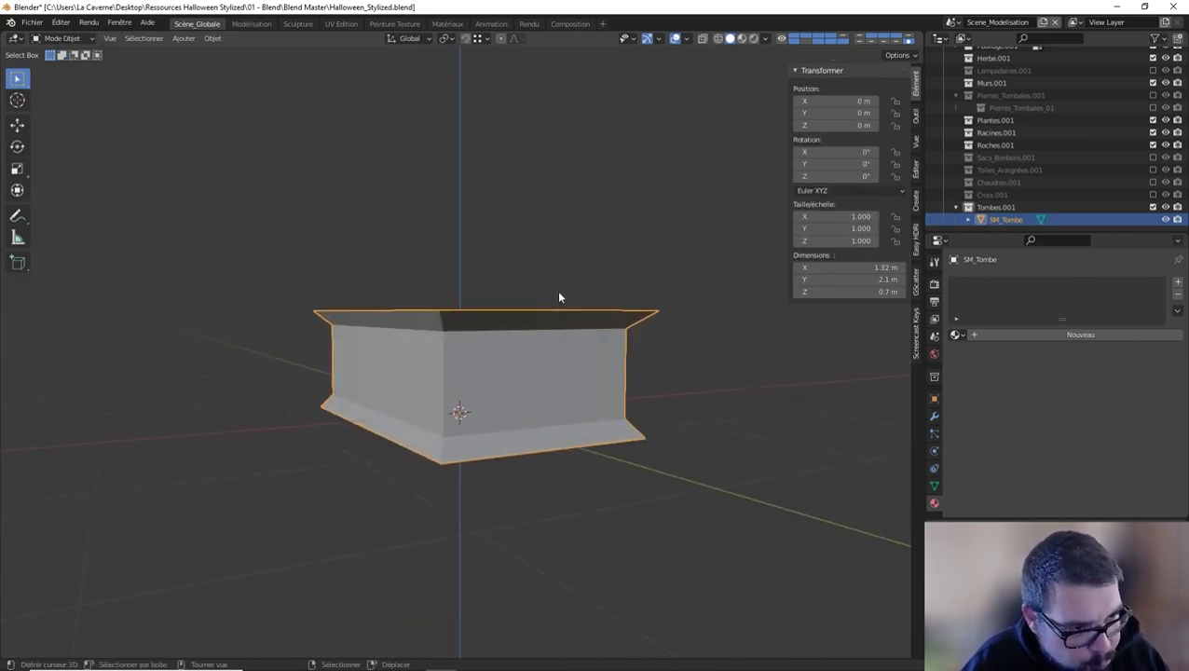
Separate the flared base faces and the underside from the tomb mesh as their own object.
key("Tab")
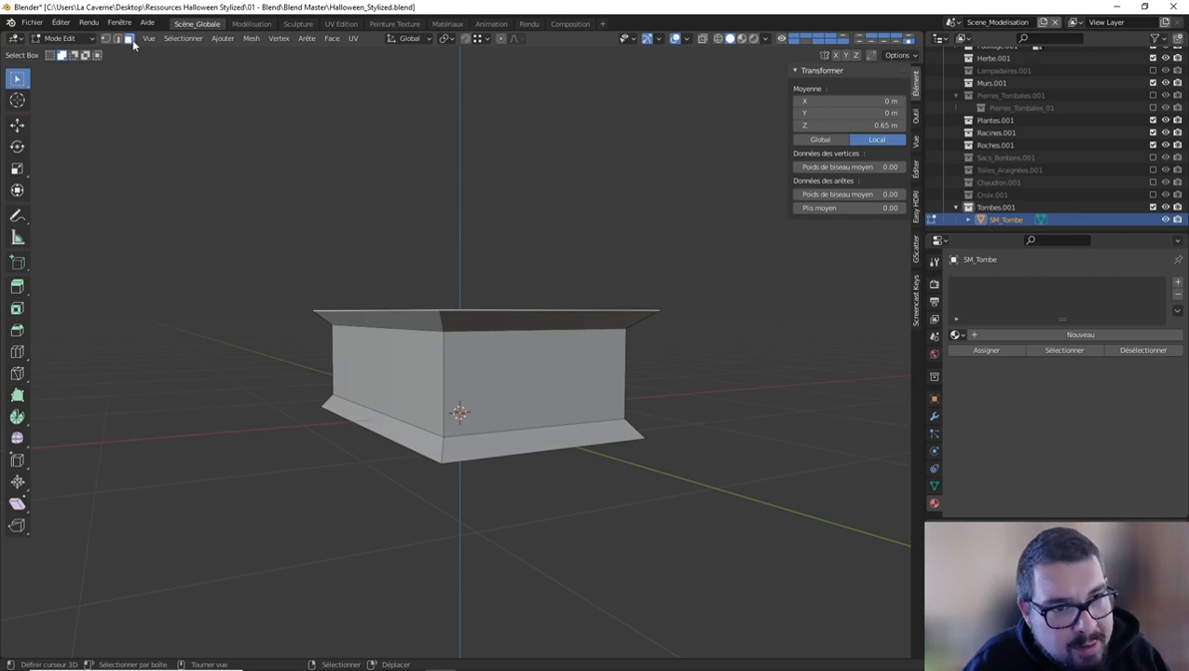
left_click(445, 447, "alt")
middle_click_drag(669, 456, 510, 363)
left_click(473, 375, "shift")
key("p")
left_click(474, 375)
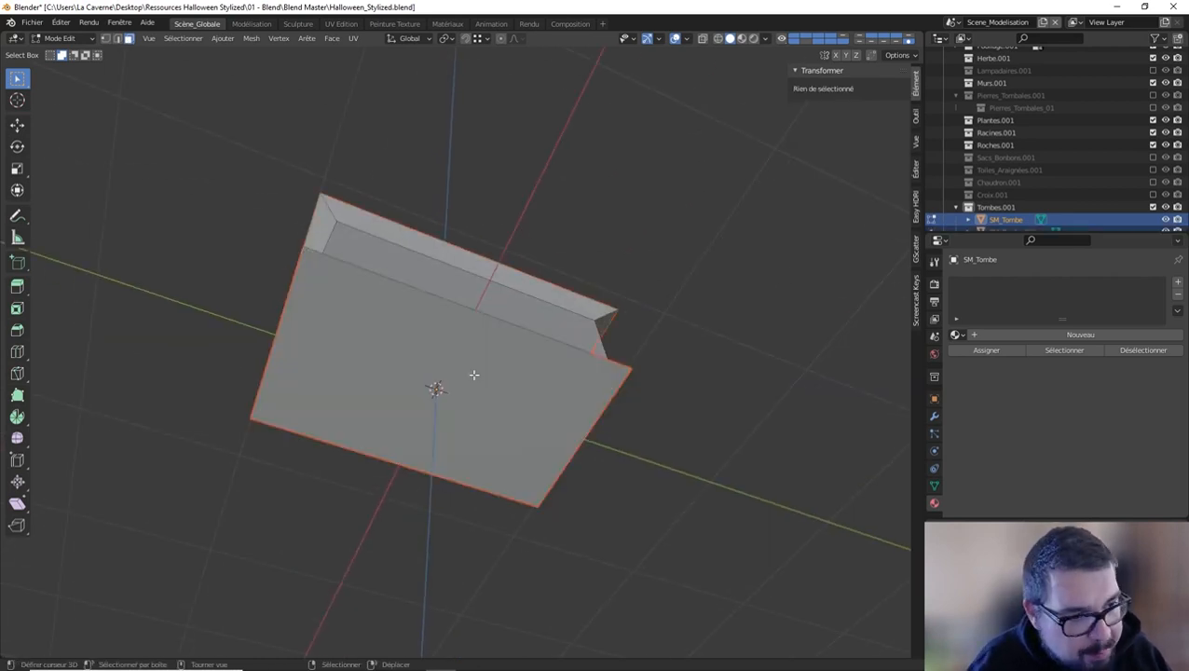
Separate the loop of wall faces between lid and base as its own object, and return to Object Mode.
middle_click_drag(468, 289, 464, 358)
left_click(341, 334, "alt")
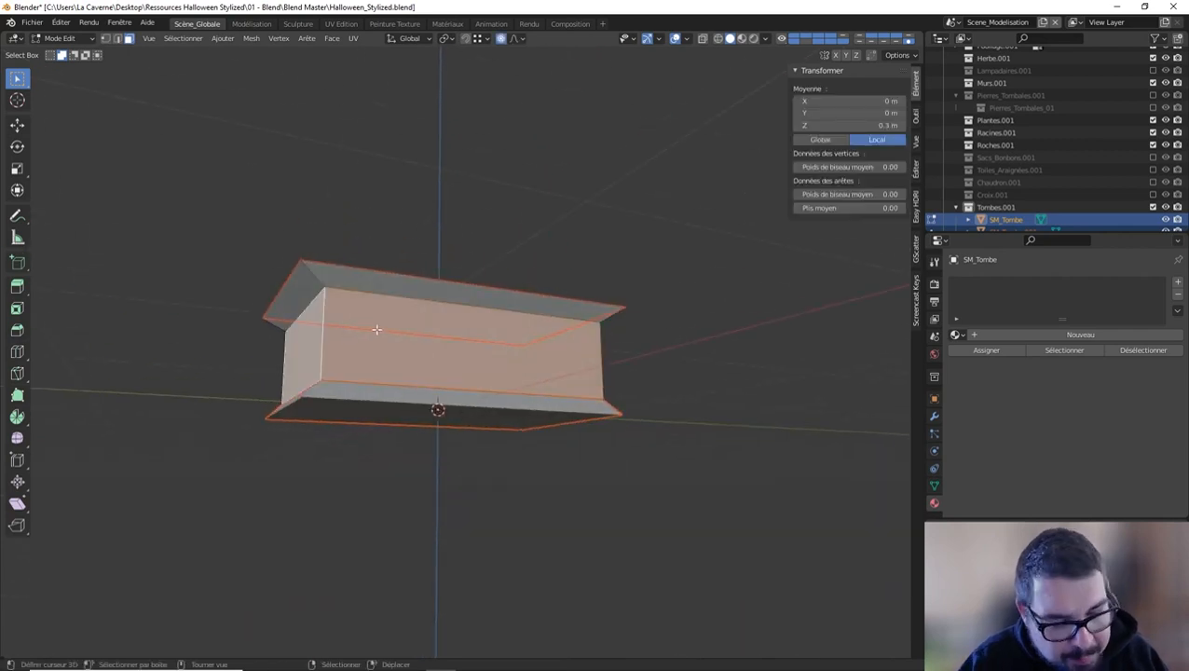
key("p")
left_click(376, 329)
key("Tab")
Apply scale and rotation to all separated tomb parts, and set their origins to geometry.
key("q")
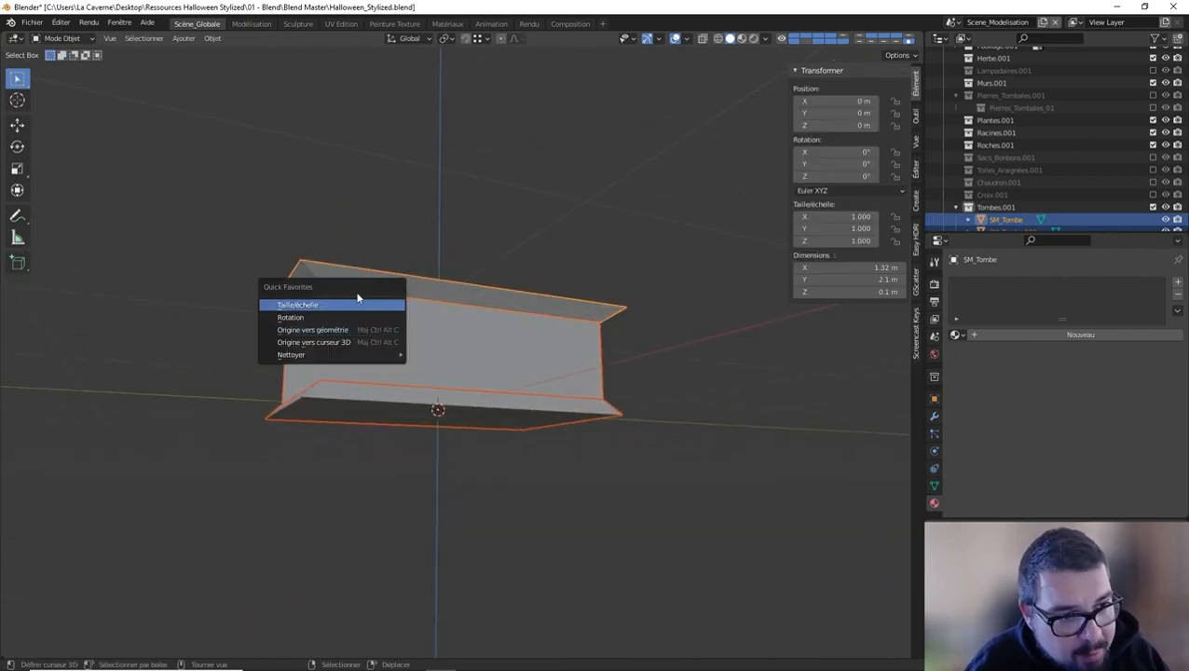
left_click(345, 300)
key("q")
left_click(300, 315)
key("q")
left_click(282, 328)
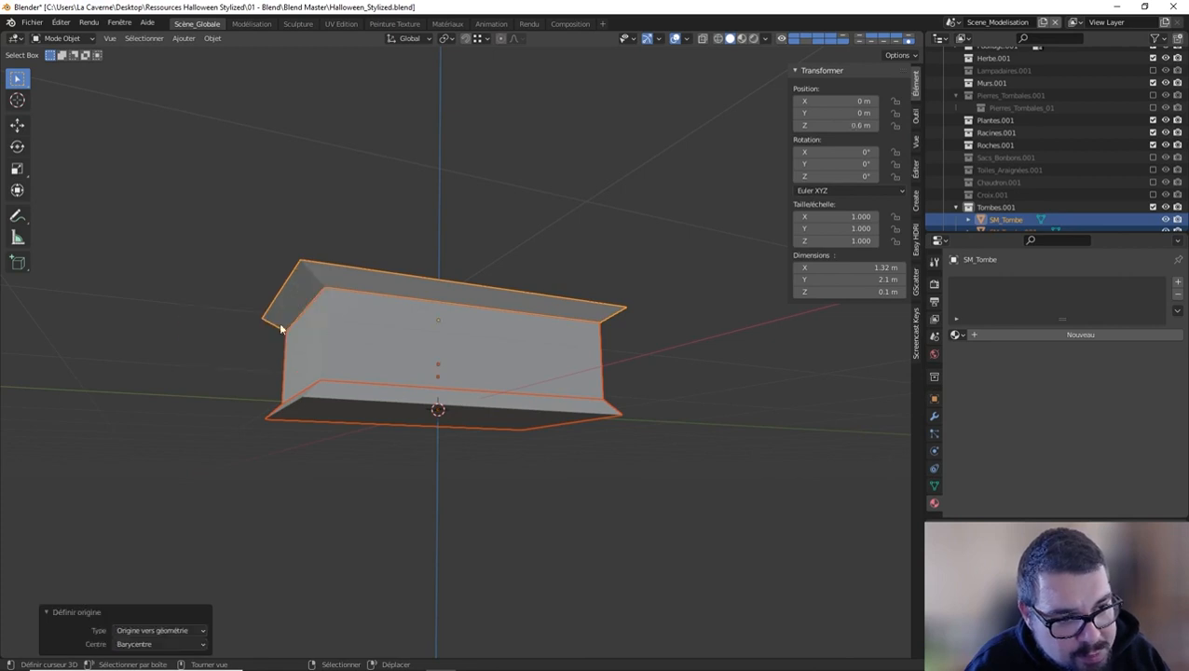
Select the lid and the base in turn to check which faces each separated part contains.
middle_click_drag(282, 329, 446, 351)
key("a")
left_click(440, 275)
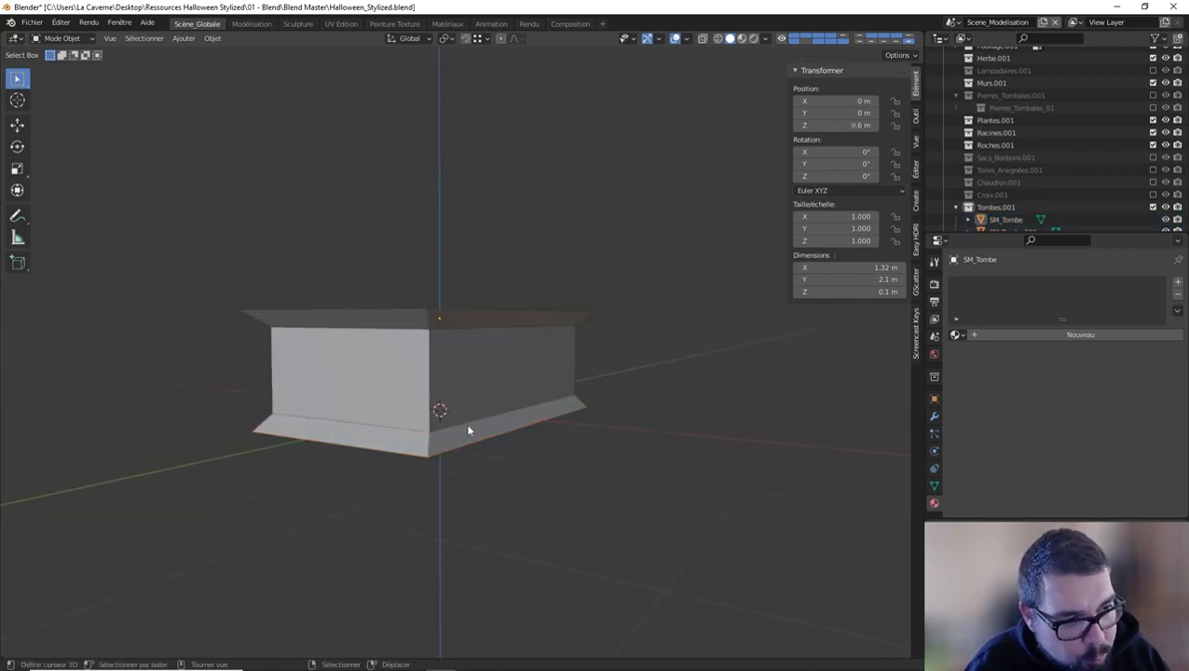
left_click(467, 427)
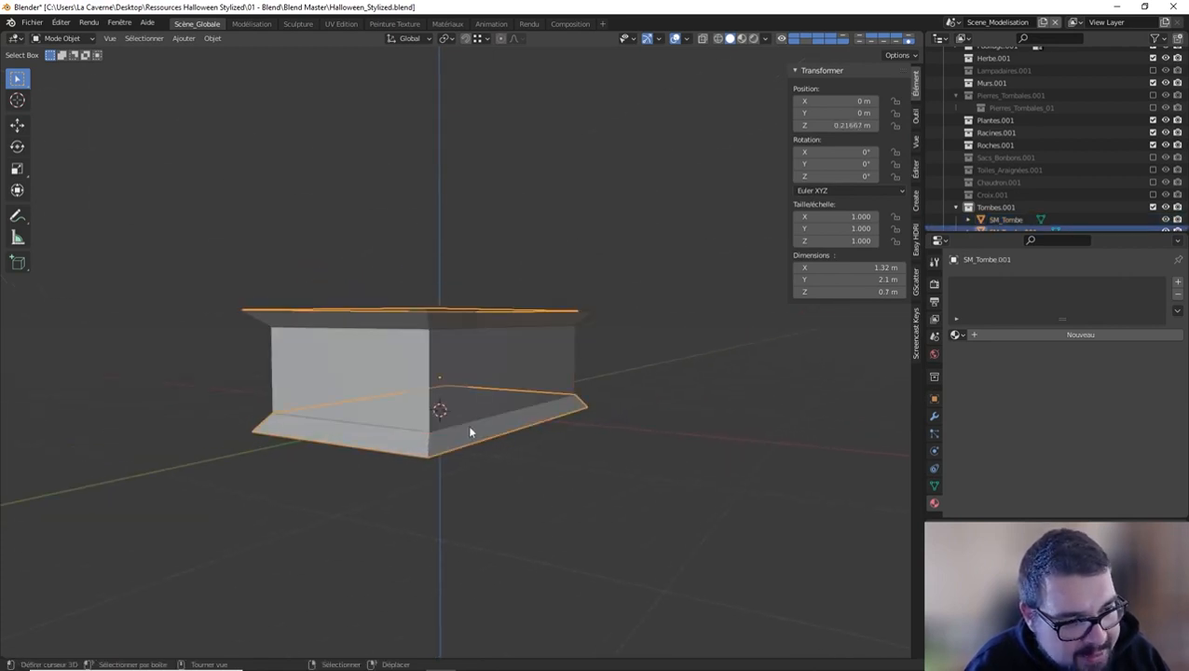
left_click(450, 316)
key("Tab")
key("Tab")
Edit both objects sharing the lid together and separate its rim and top face from the remaining parts.
middle_click_drag(448, 309, 439, 328)
left_click(428, 318, "shift")
key("Tab")
left_click(429, 317)
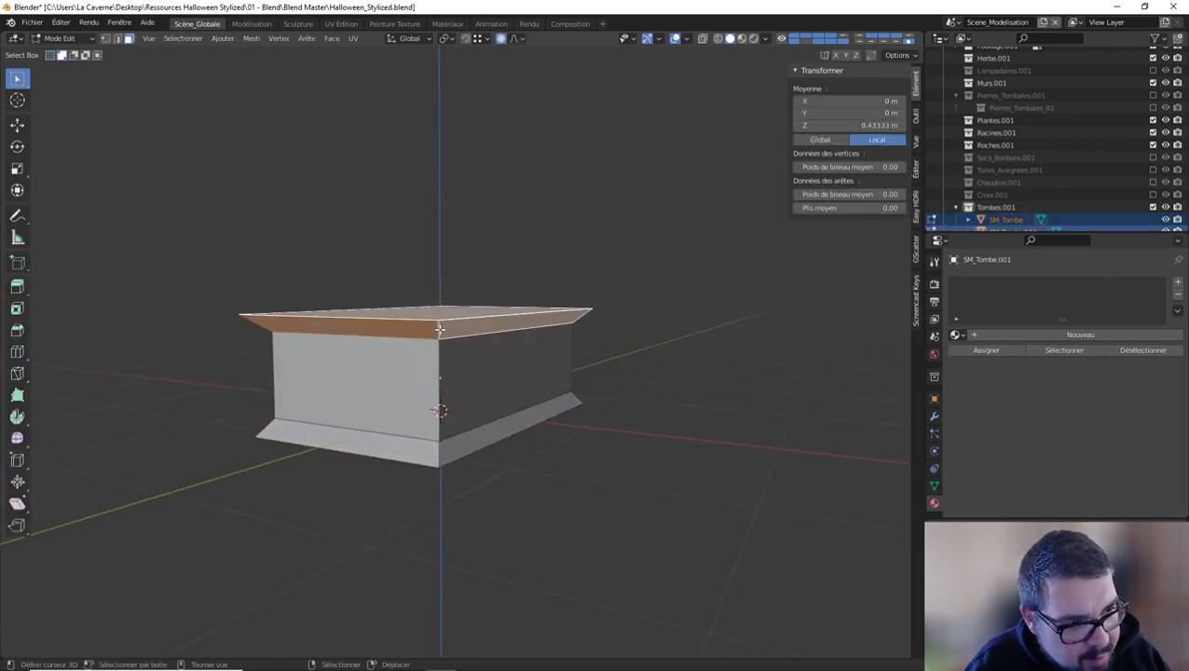
key("p")
left_click(440, 330)
key("Tab")
left_click(441, 333)
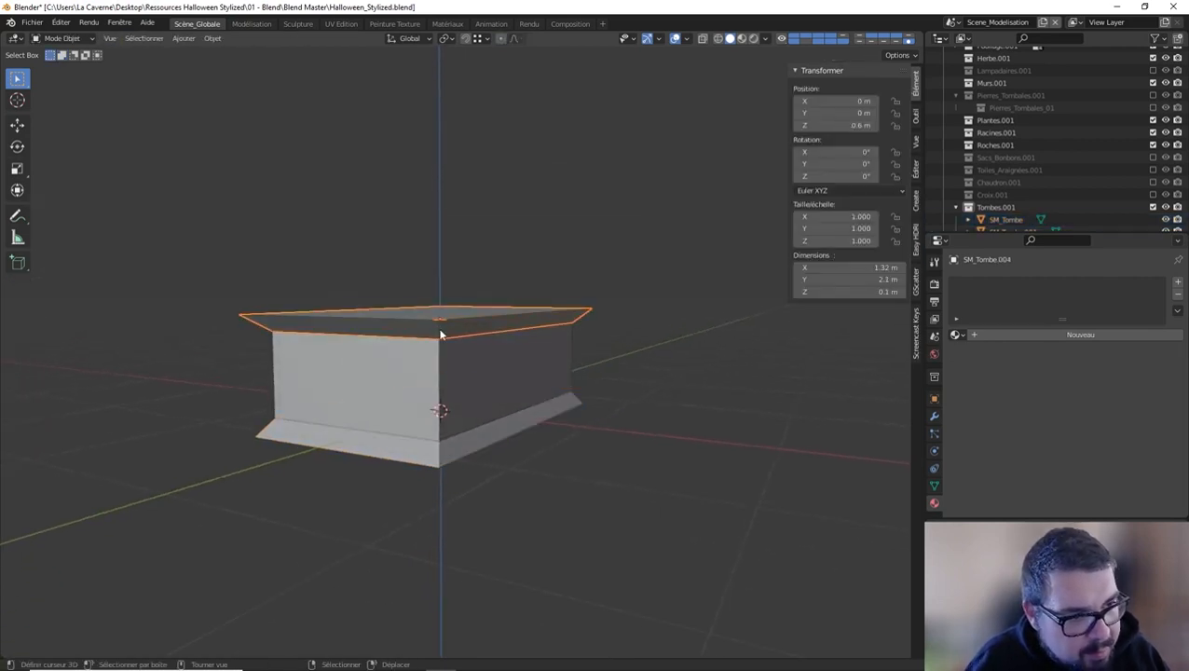
Apply the flared base's scale and rotation, and set its origin to geometry.
middle_click_drag(451, 350, 432, 410)
left_click(433, 411)
key("ctrl+a")
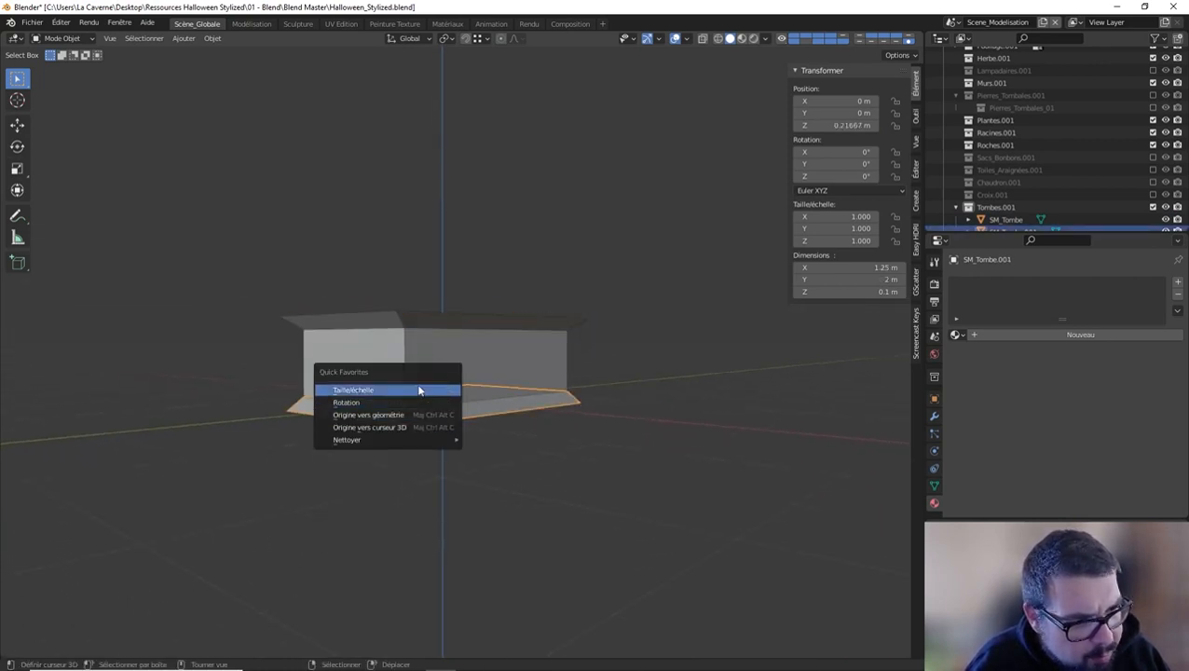
left_click(419, 391)
key("q")
left_click(388, 398)
key("q")
left_click(383, 408)
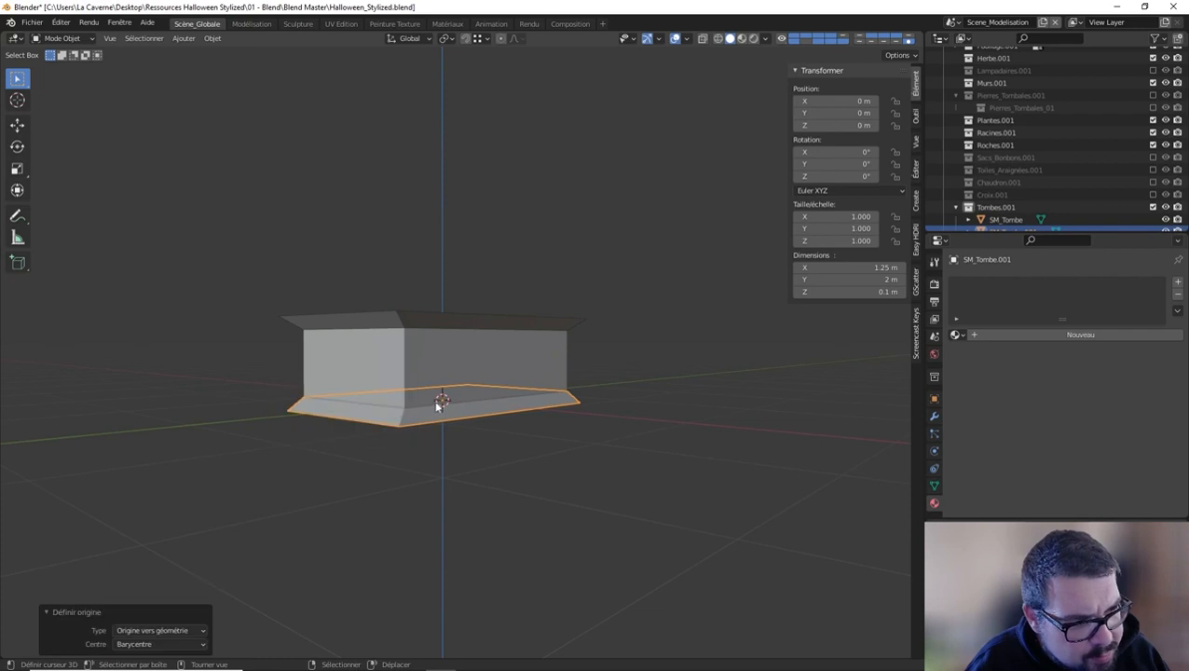
middle_click_drag(435, 404, 438, 372)
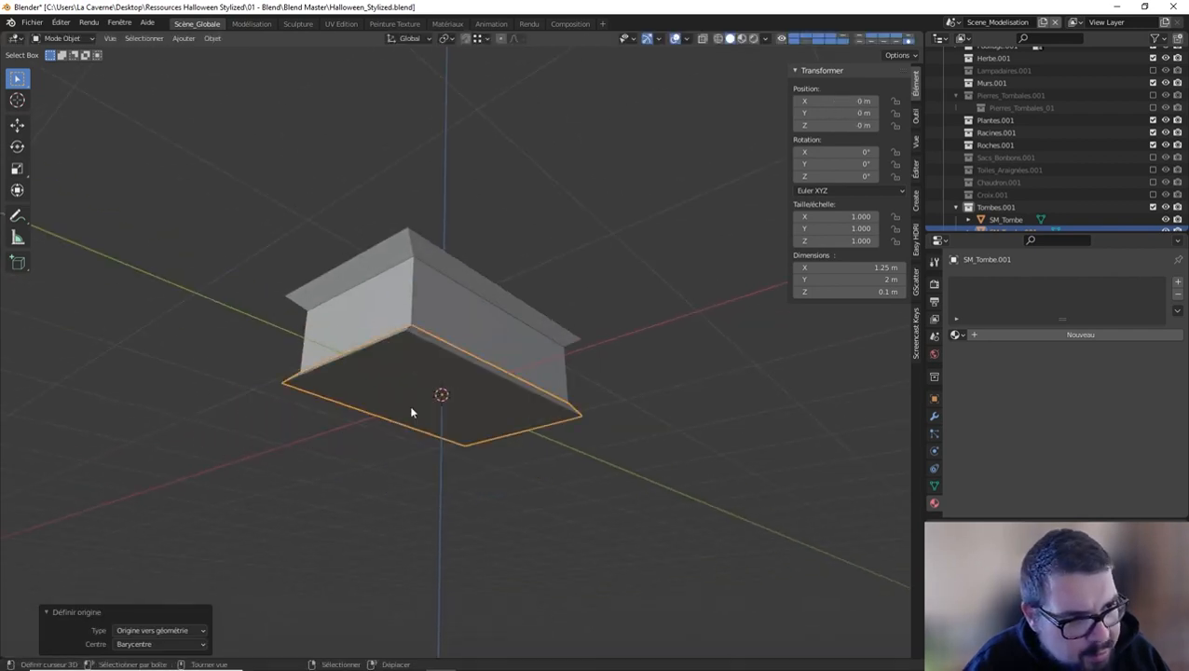
left_click(410, 325)
key("shift+d")
key("Escape")
key("shift+d")
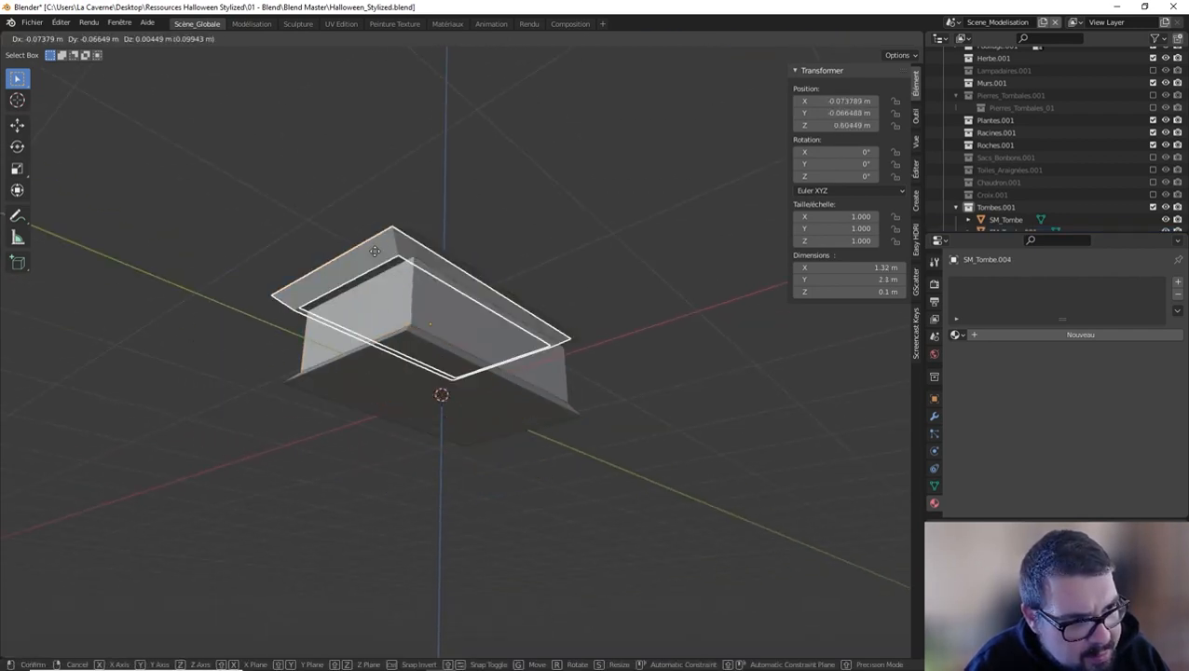
right_click(406, 257)
Join the lid's rim and top face into one object, and apply scale, rotation and origin to geometry on it.
middle_click_drag(406, 257, 409, 298)
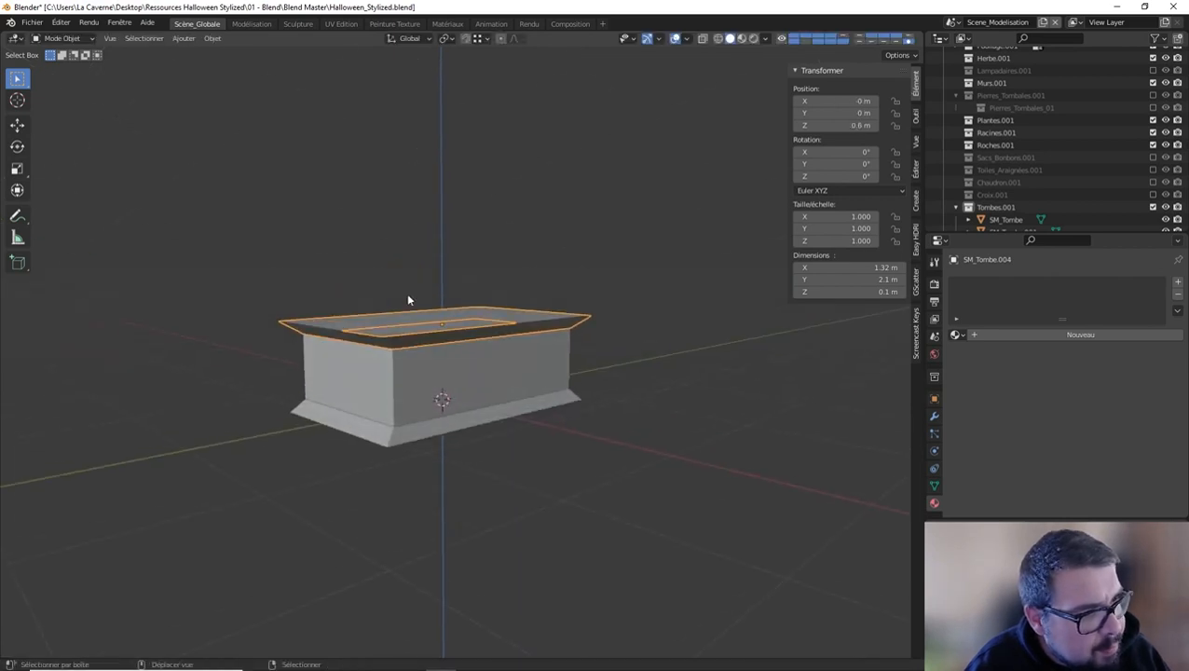
left_click(421, 325, "shift")
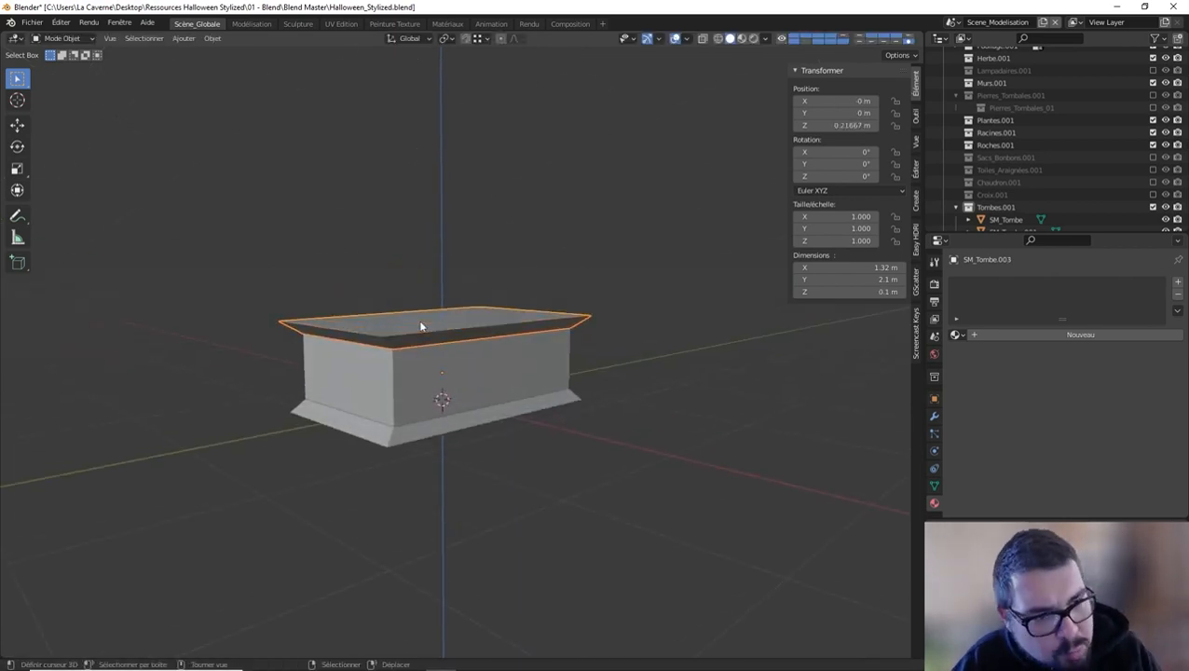
key("q")
left_click(397, 297)
key("q")
left_click(370, 308)
key("q")
left_click(382, 320)
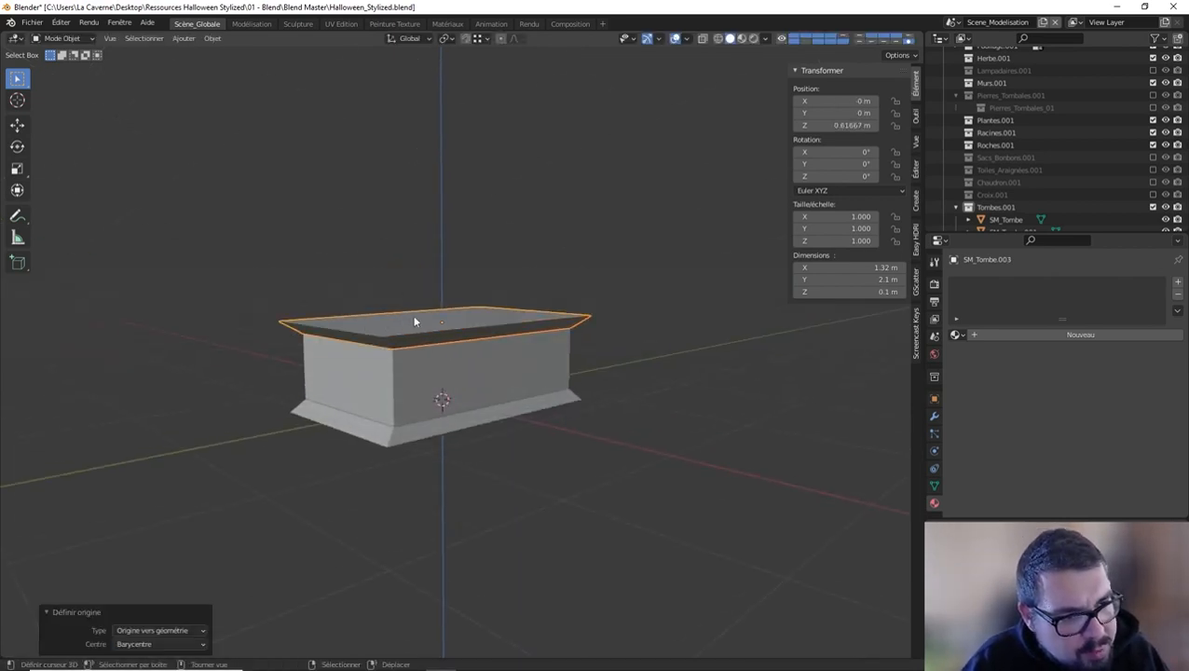
Select the whole lid mesh in edit mode and add the Supprimer isolés cleanup command to the quick favorites.
key("Tab")
key("a")
left_click(410, 244)
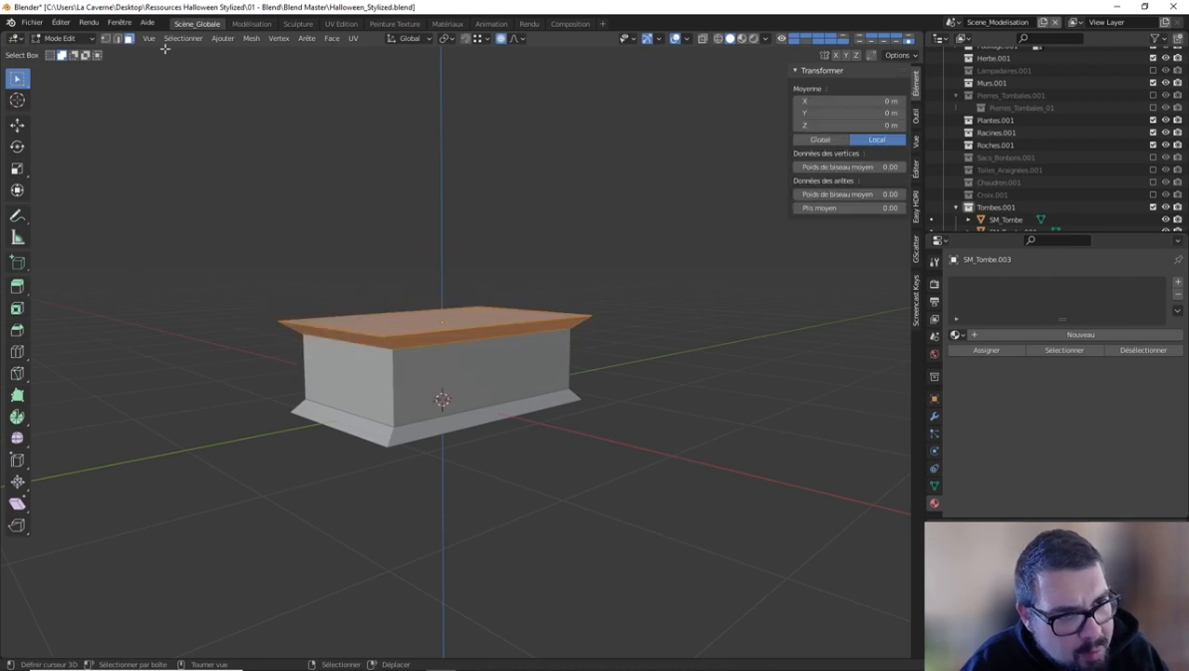
left_click(252, 39)
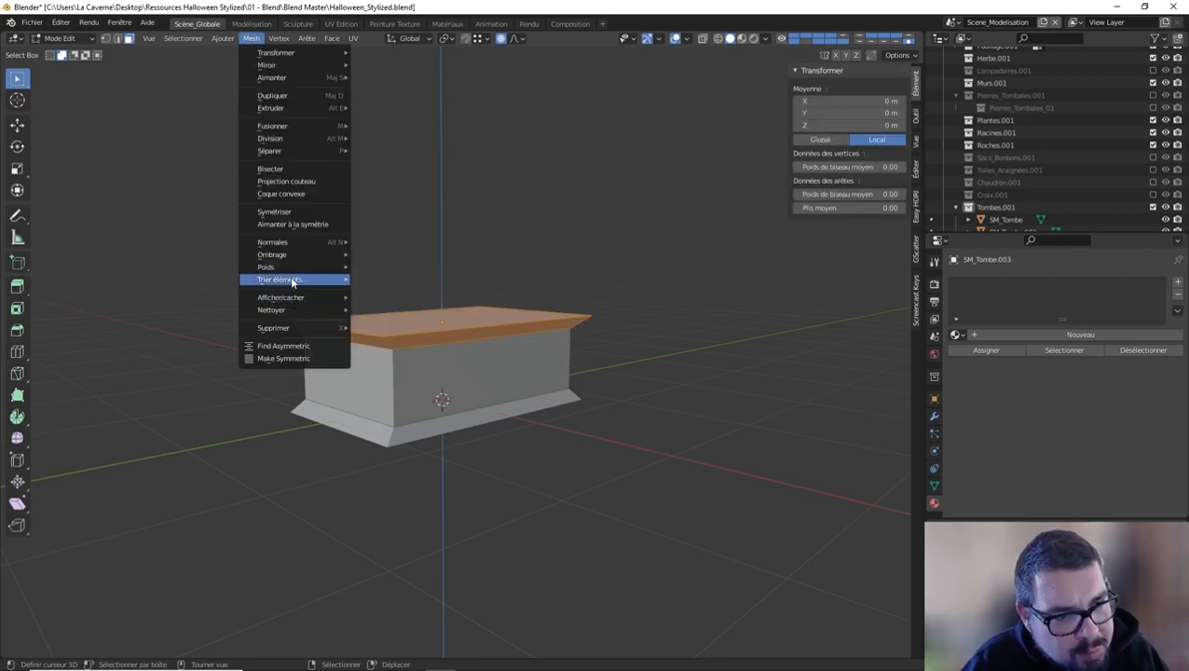
mouse_move(326, 309)
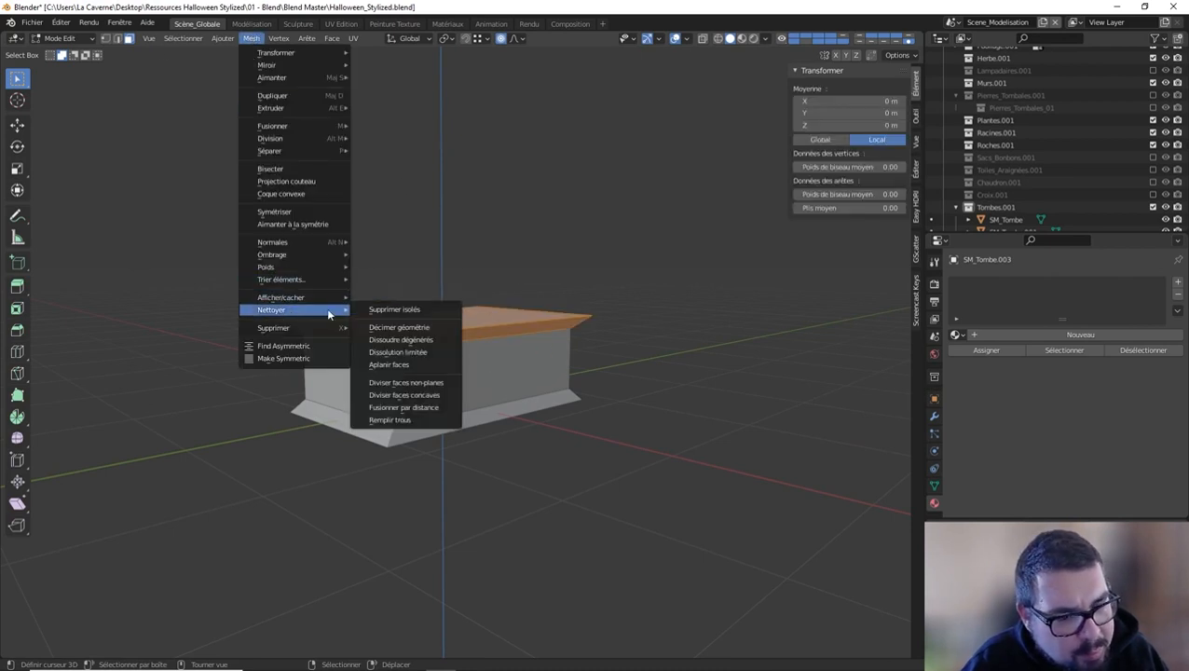
right_click(422, 310)
left_click(424, 311)
Clean up the lid mesh with Dissoudre dégénérés, Fusionner par distance and Supprimer isolés from the quick favorites.
key("q")
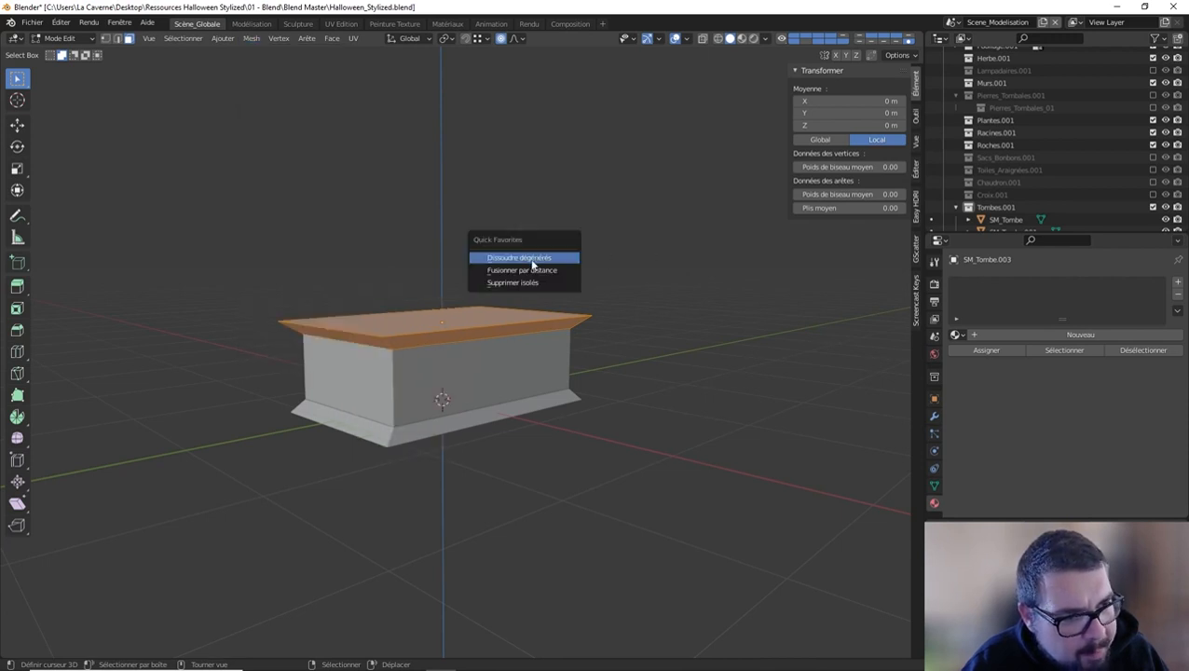
left_click(531, 262)
key("q")
left_click(526, 271)
key("q")
left_click(524, 284)
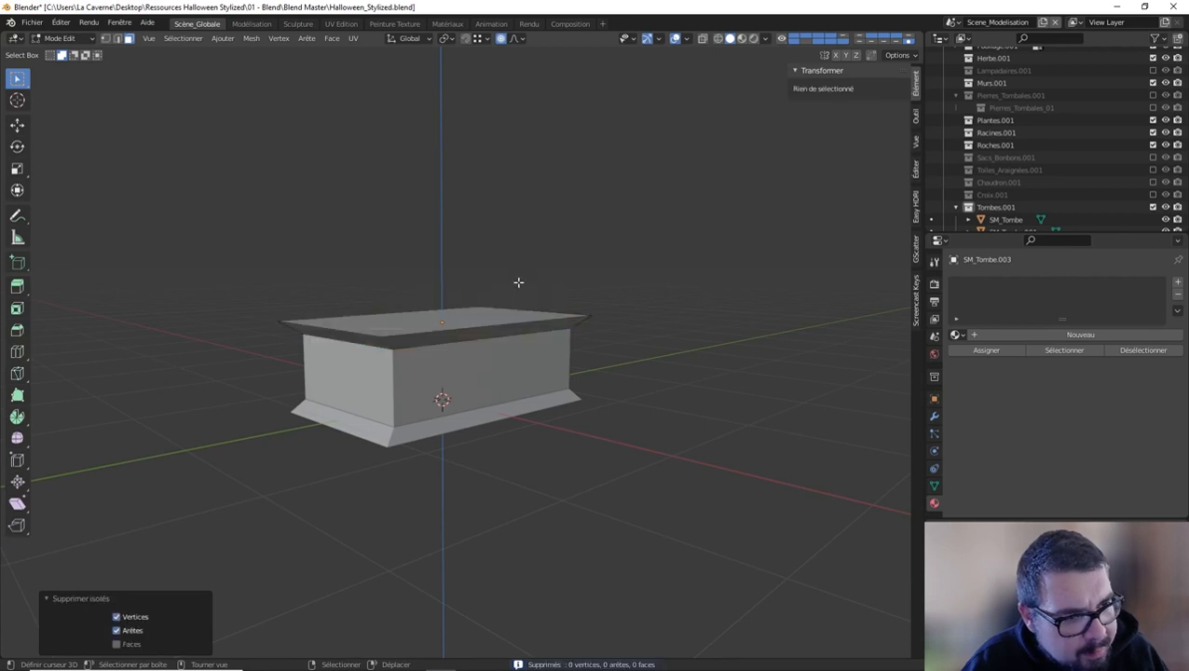
Return to object mode and set the lid's origin to geometry.
key("Tab")
key("q")
left_click(430, 323)
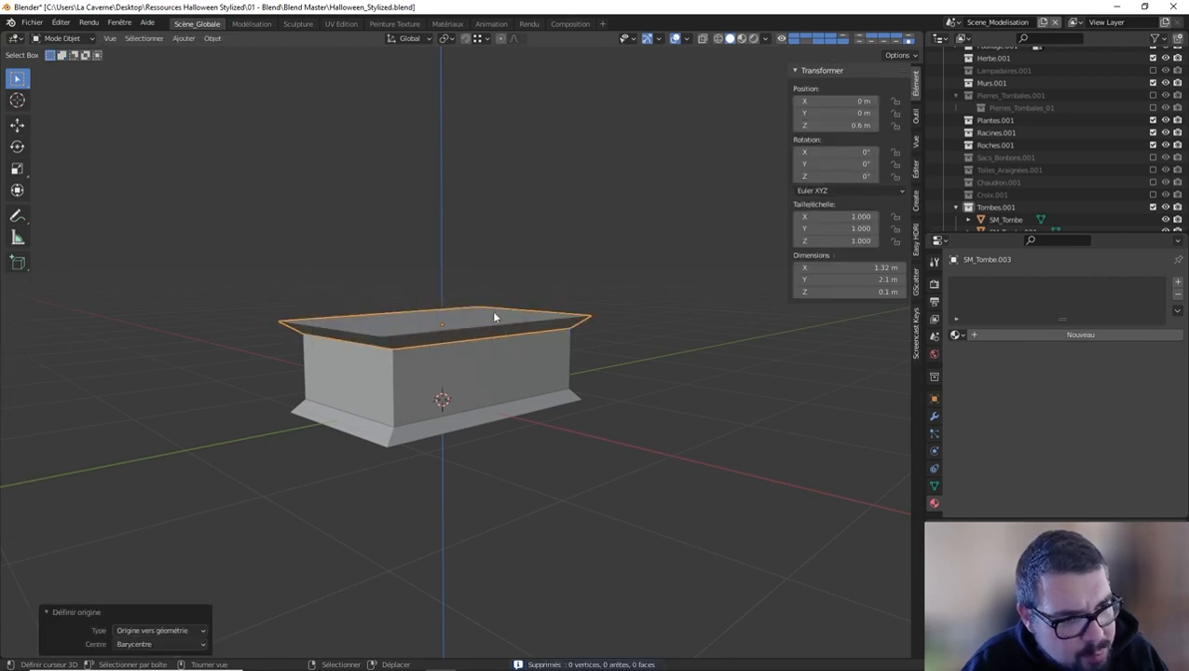
key("g")
right_click(491, 246)
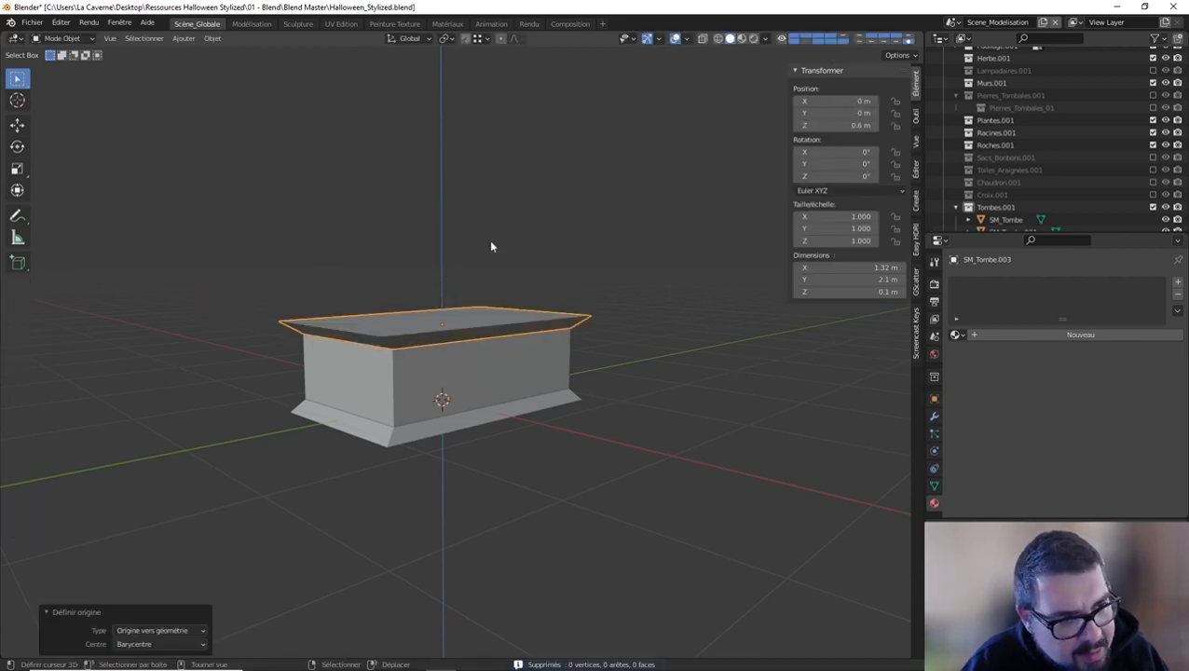
Check the face orientation of all tomb parts from below using the overlay, and turn the overlay off again.
left_click(686, 40)
left_click(610, 264)
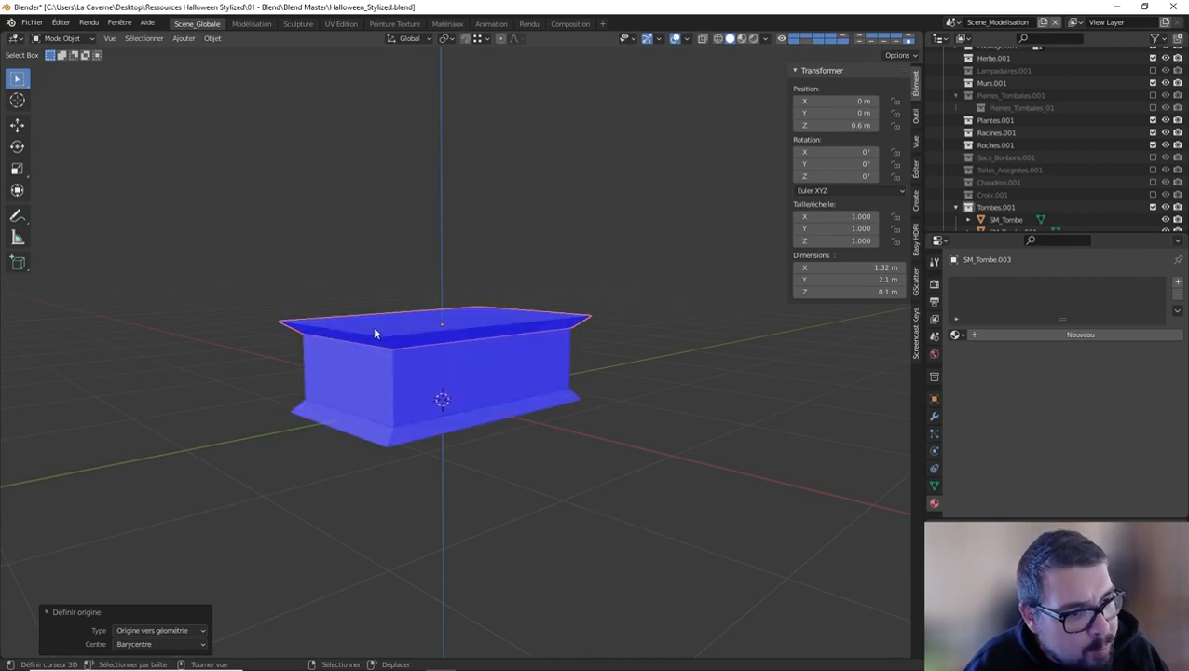
middle_click_drag(375, 332, 522, 298)
left_click(686, 39)
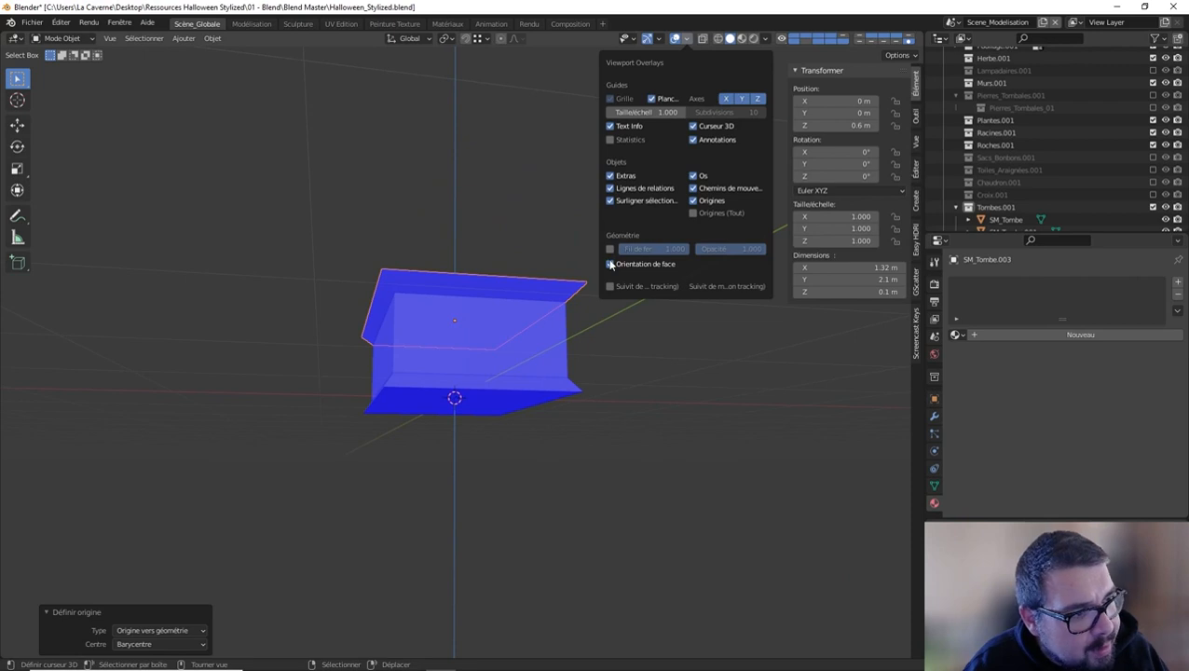
left_click(610, 264)
middle_click_drag(505, 171, 468, 254)
Add a Solidify (Solidifier) modifier to the lid and inspect its rim up close.
left_click(494, 318)
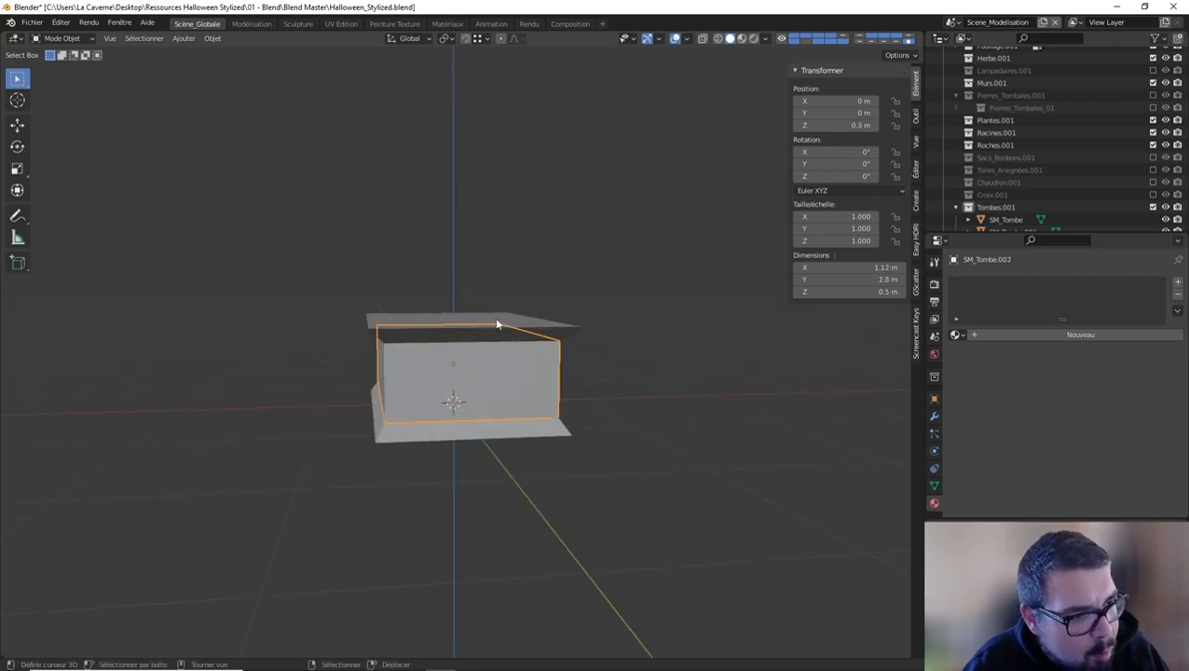
left_click(494, 319)
left_click(935, 415)
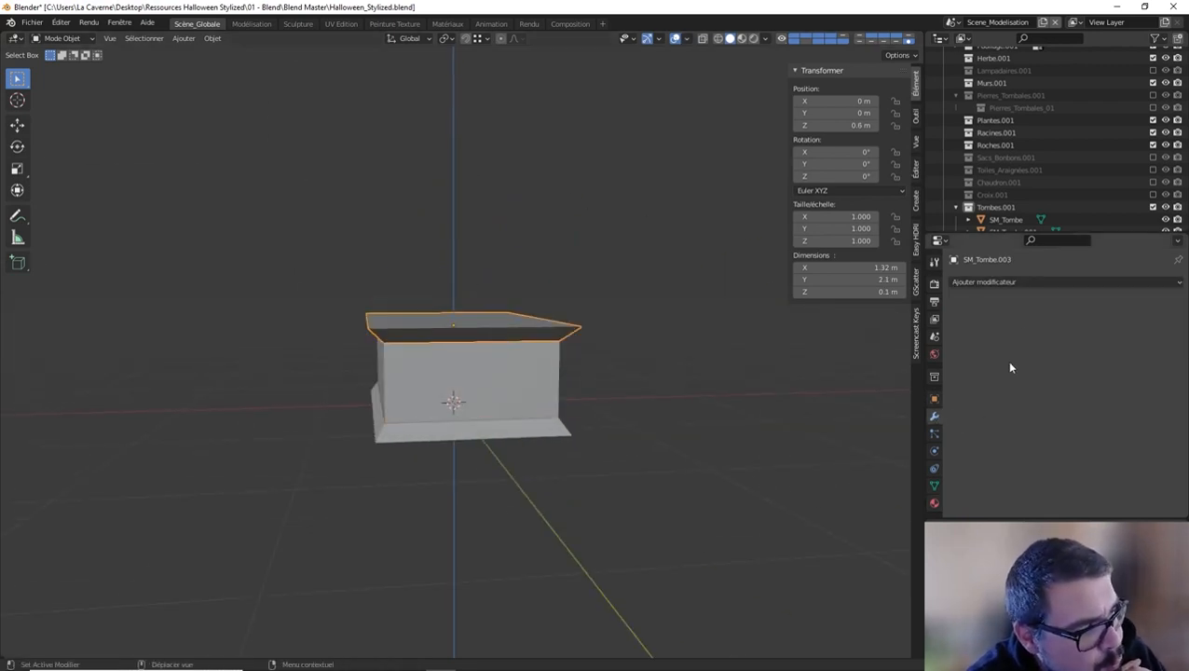
left_click(1019, 282)
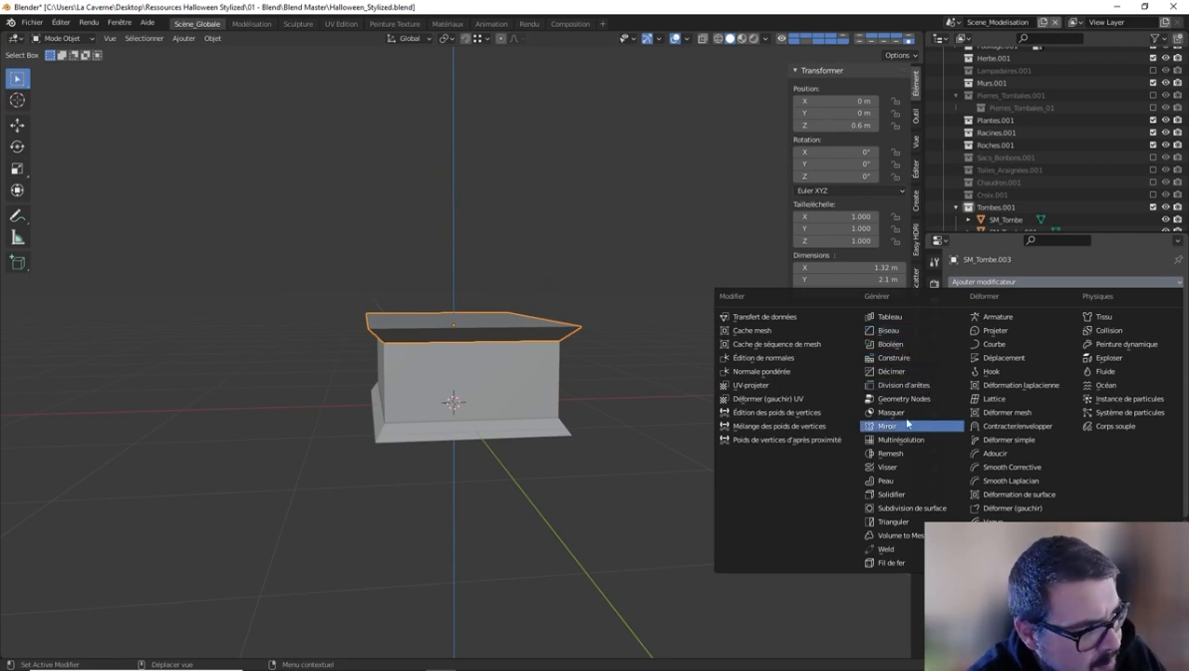
left_click(890, 493)
middle_click_drag(795, 419, 580, 306)
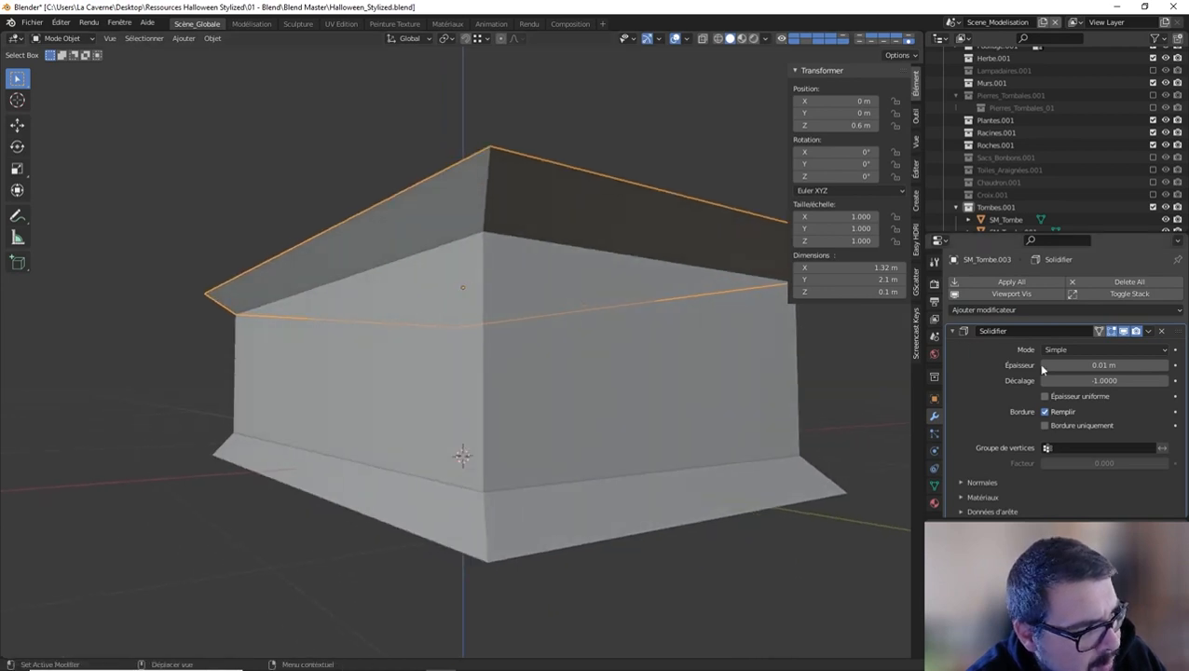
Set the lid's Solidify thickness to 0.01 m and enable even thickness (Épaisseur uniforme).
left_click(1108, 365)
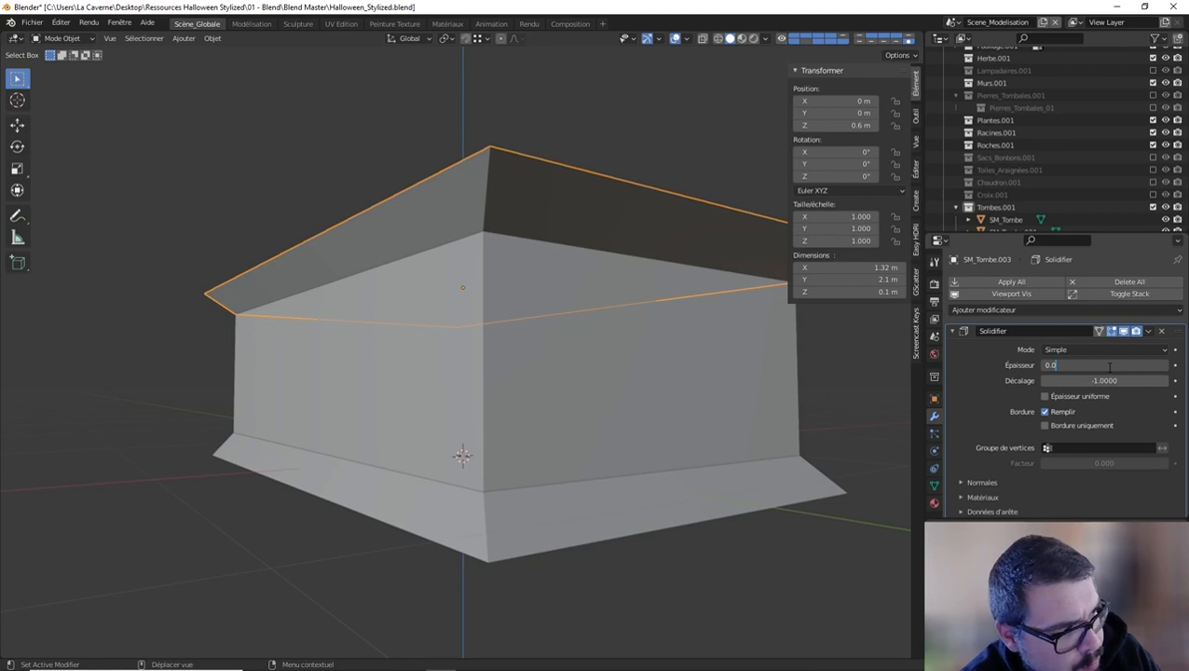
type("0.01")
key("Return")
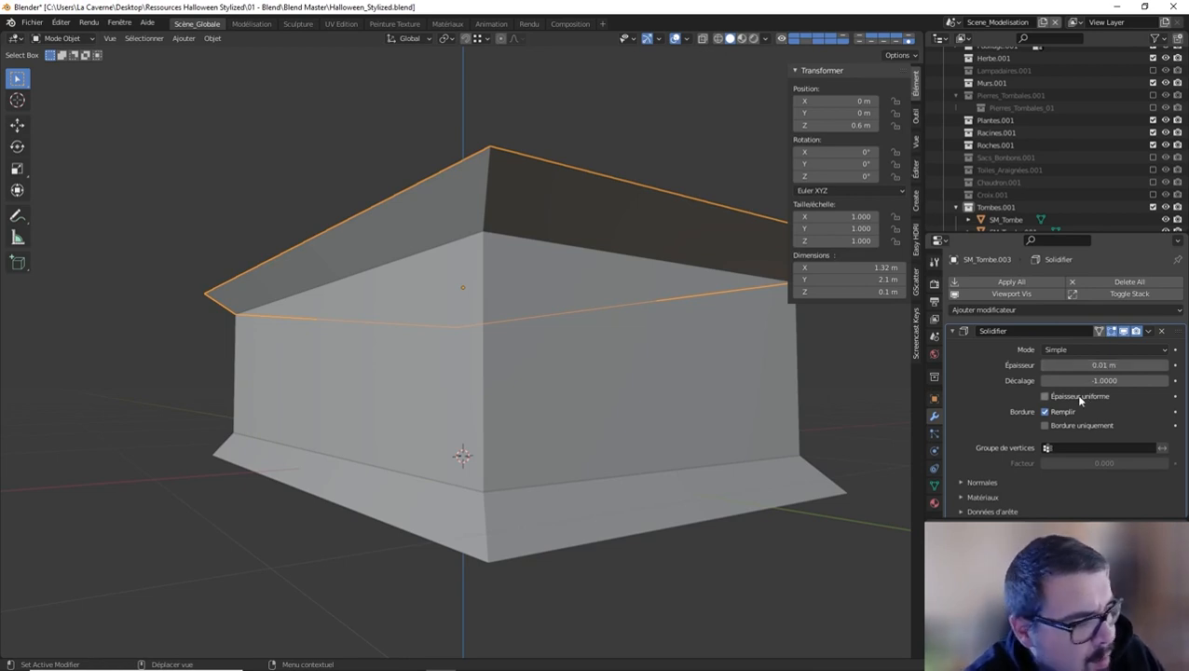
scroll(643, 277, "down", 1)
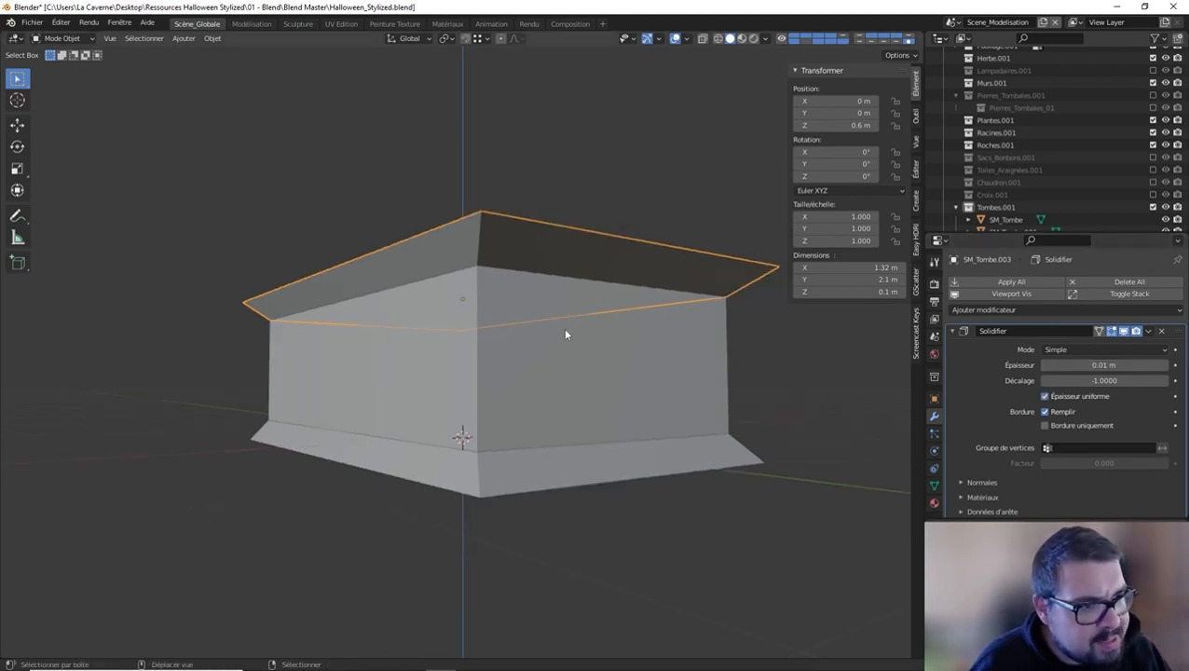
Select the lid, body and flared base, and copy the base's modifiers to the other two parts.
left_click(563, 328)
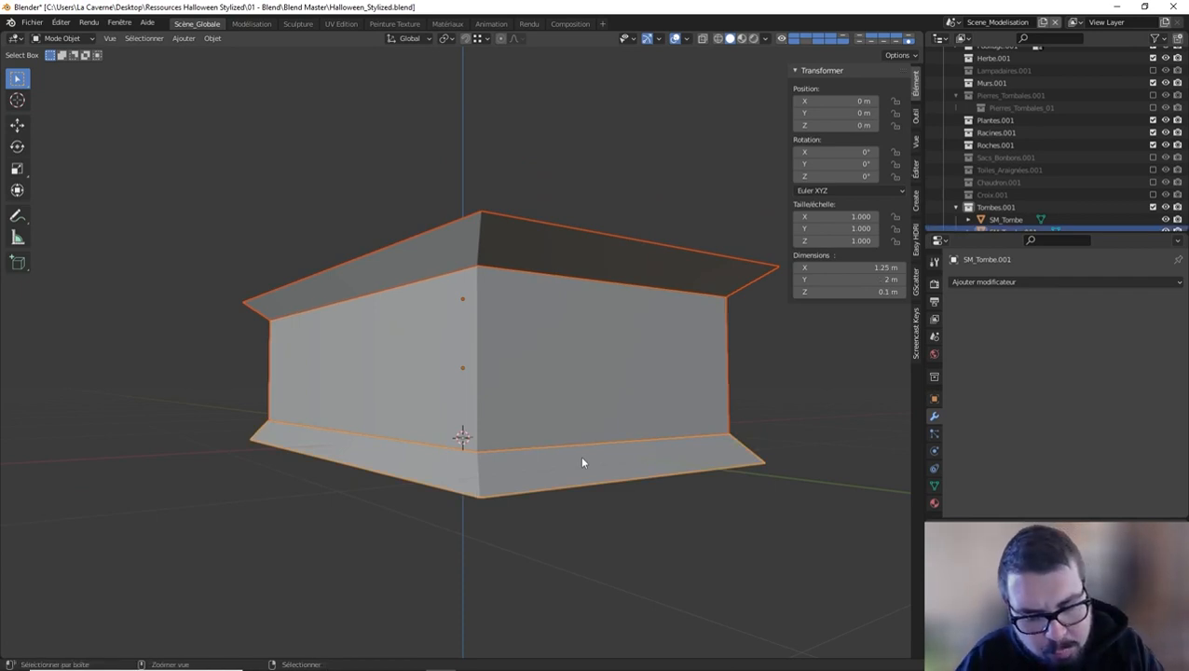
key("ctrl+l")
left_click(520, 533)
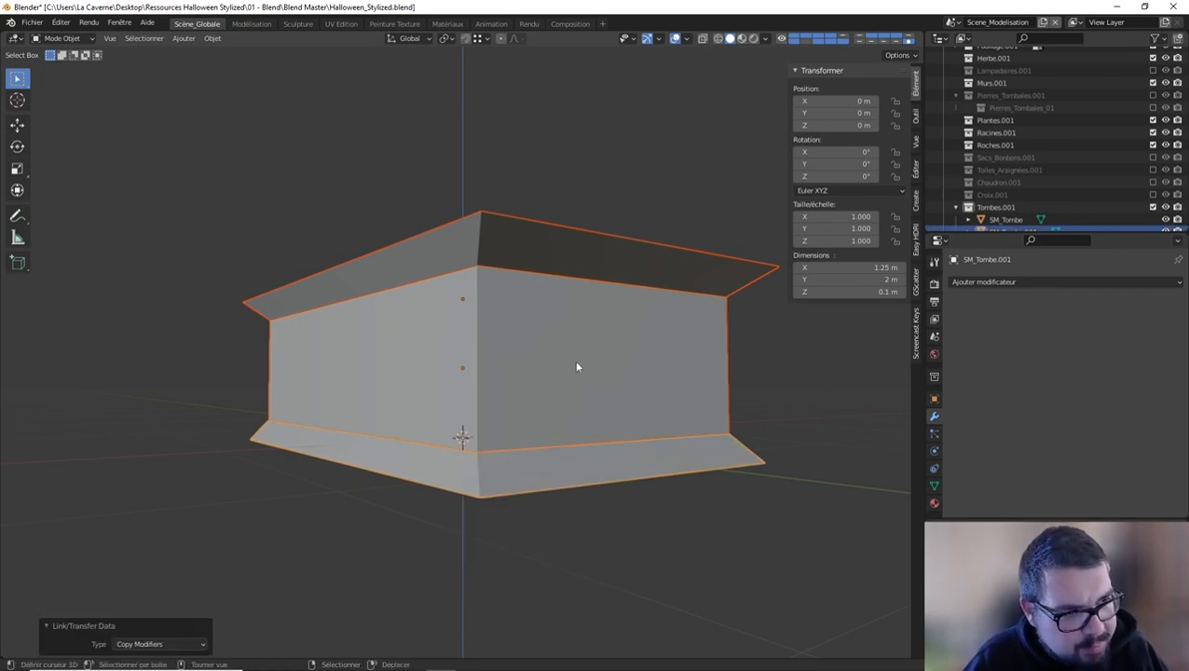
Recalculate the normals of all the lid's faces with the Intérieur option enabled.
key("grave")
middle_click_drag(591, 282, 542, 294)
left_click(529, 344)
key("Tab")
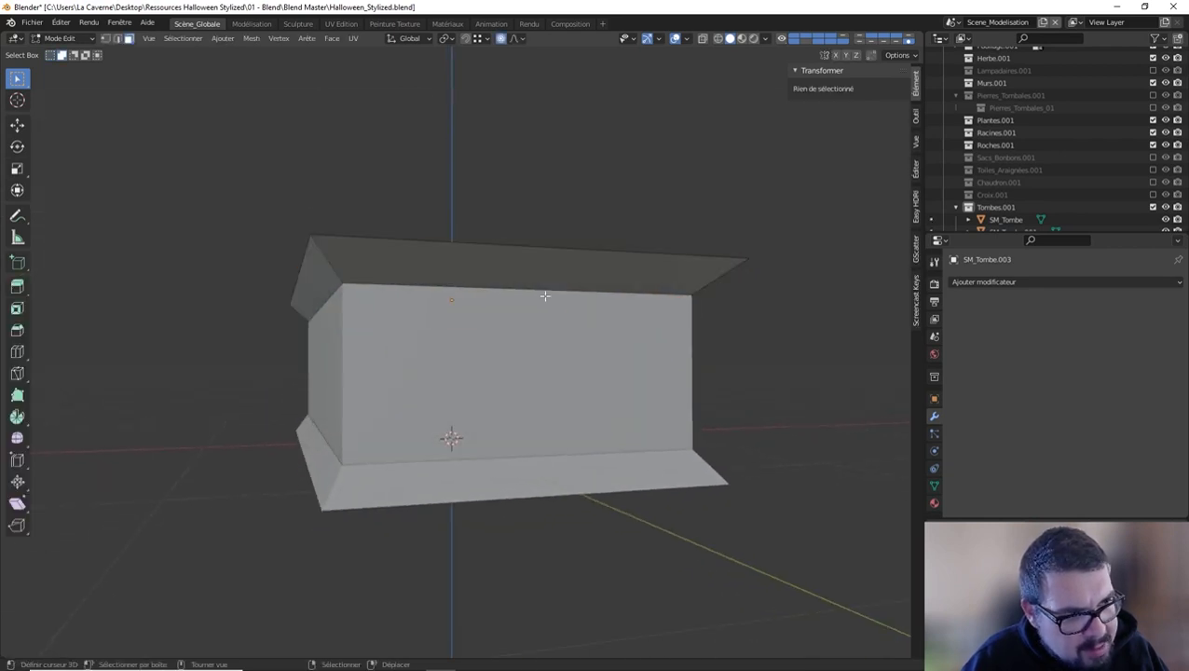
key("a")
left_click(550, 218)
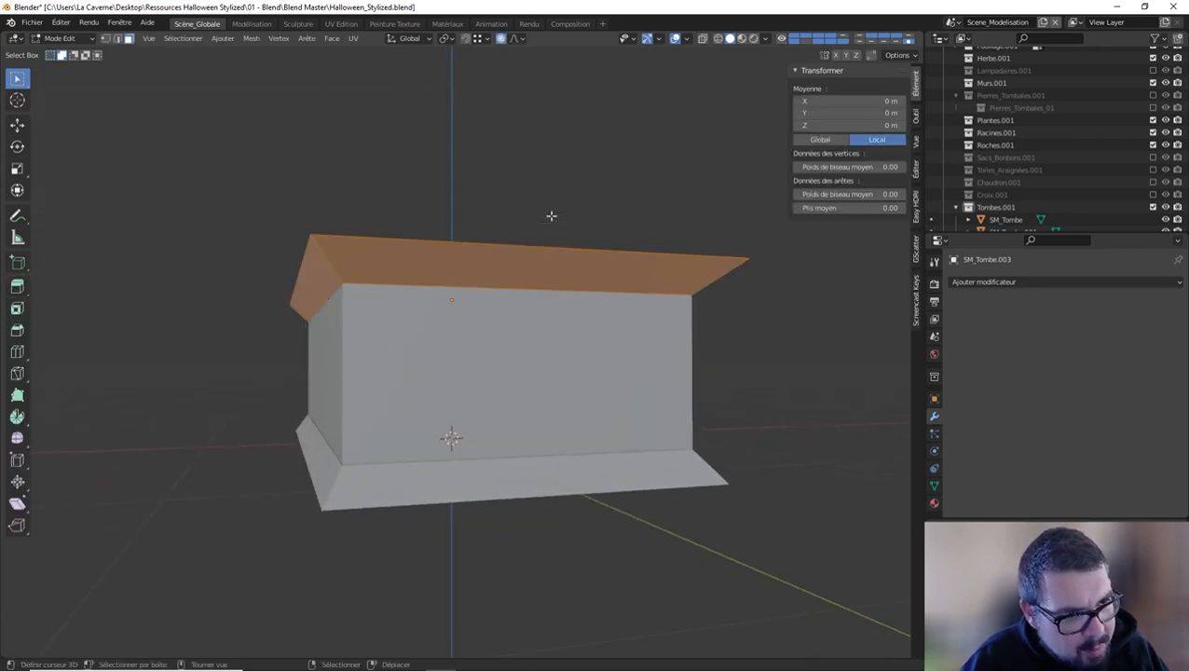
key("shift+n")
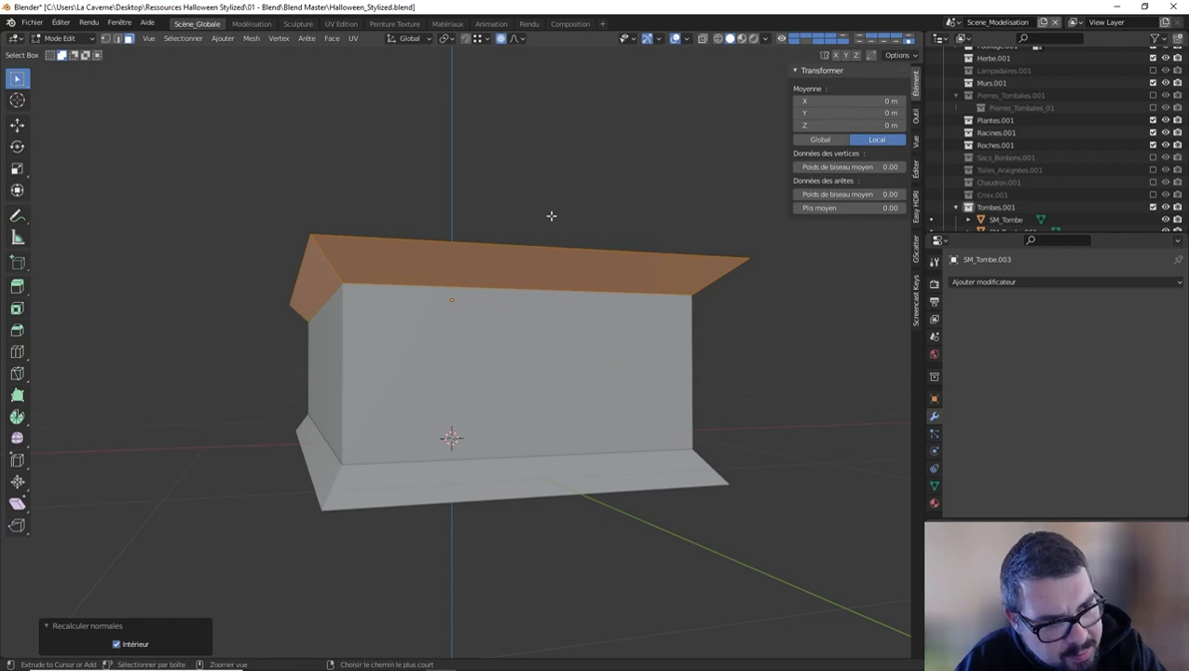
key("Tab")
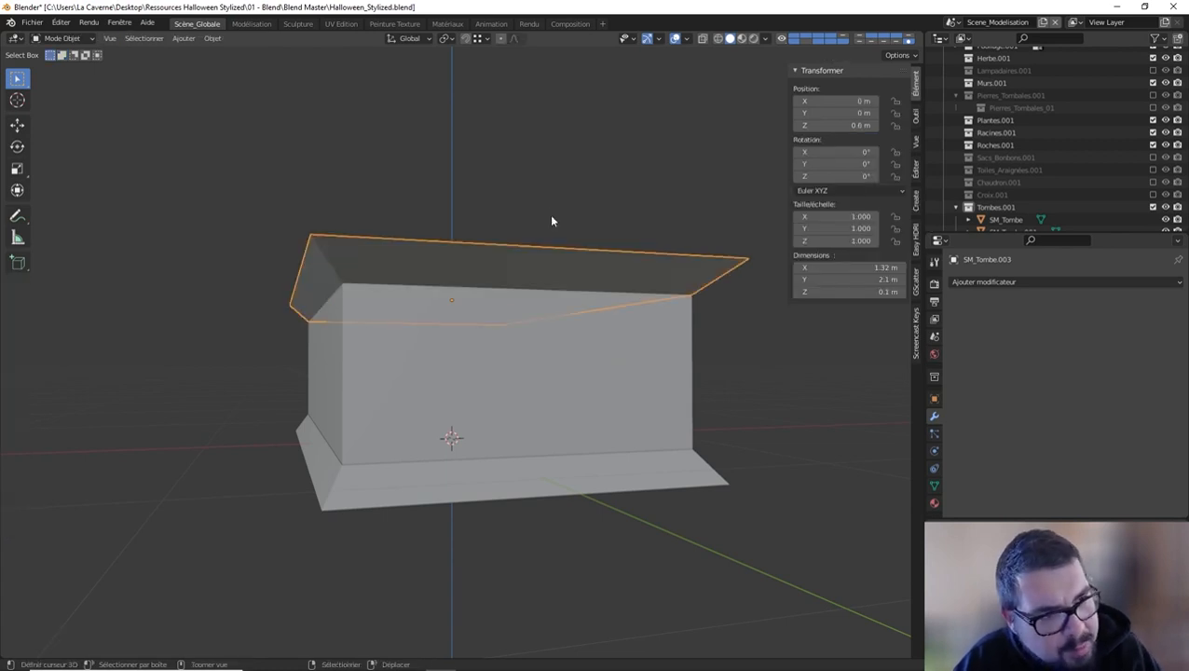
Toggle the face orientation overlay on and off to check the lid's normals.
left_click(686, 38)
left_click(634, 268)
left_click(634, 267)
middle_click_drag(633, 268, 421, 268)
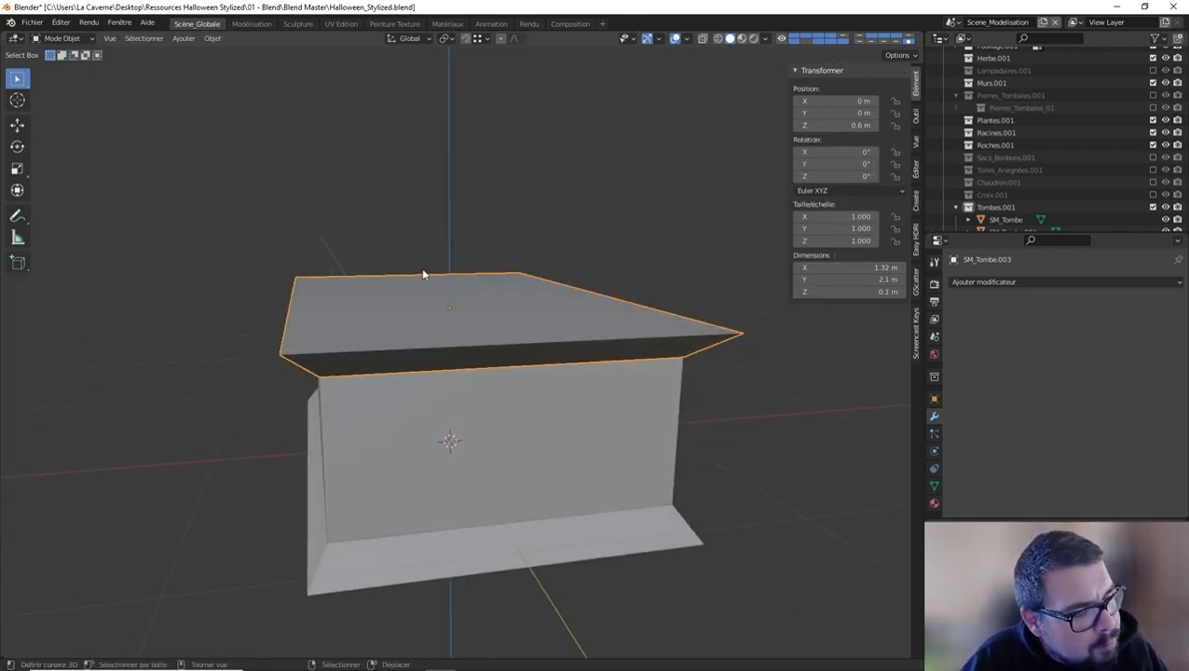
Run Dissoudre dégénérés, Fusionner par distance and Supprimer isolés on the lid again, and deselect everything in object mode.
key("Tab")
key("q")
left_click(430, 290)
key("q")
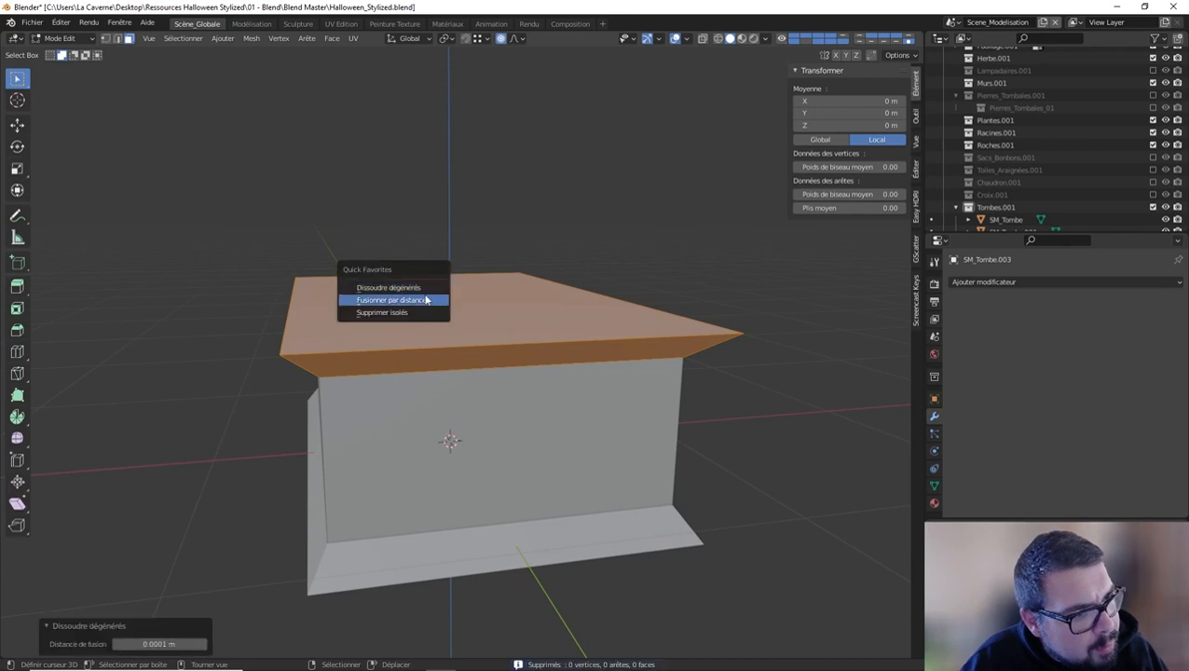
left_click(425, 301)
key("q")
left_click(413, 308)
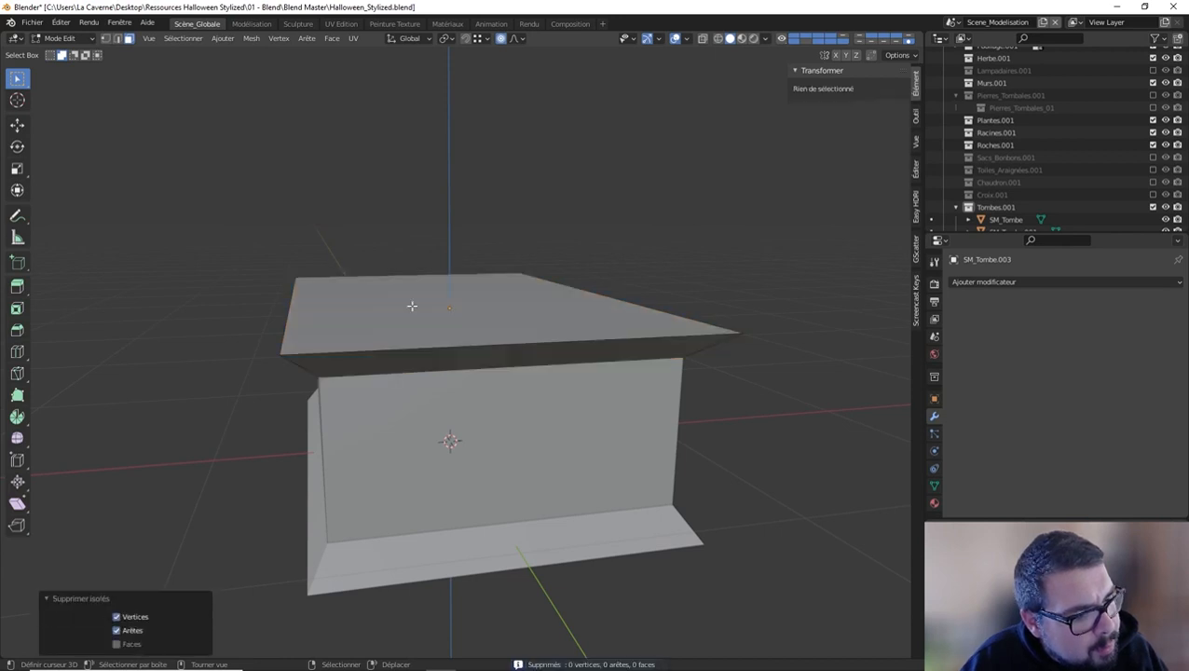
key("Tab")
key("a")
left_click(423, 234)
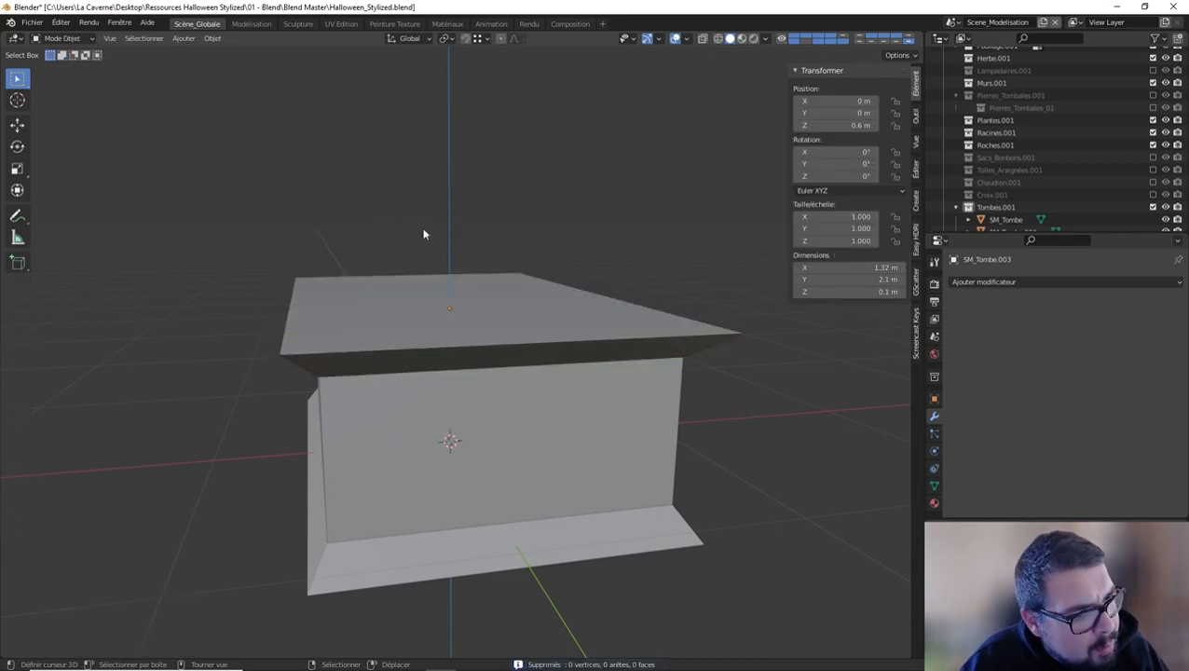
Try moving the lid's front rim face in edit mode, and return to object mode.
key("Tab")
left_click(451, 356)
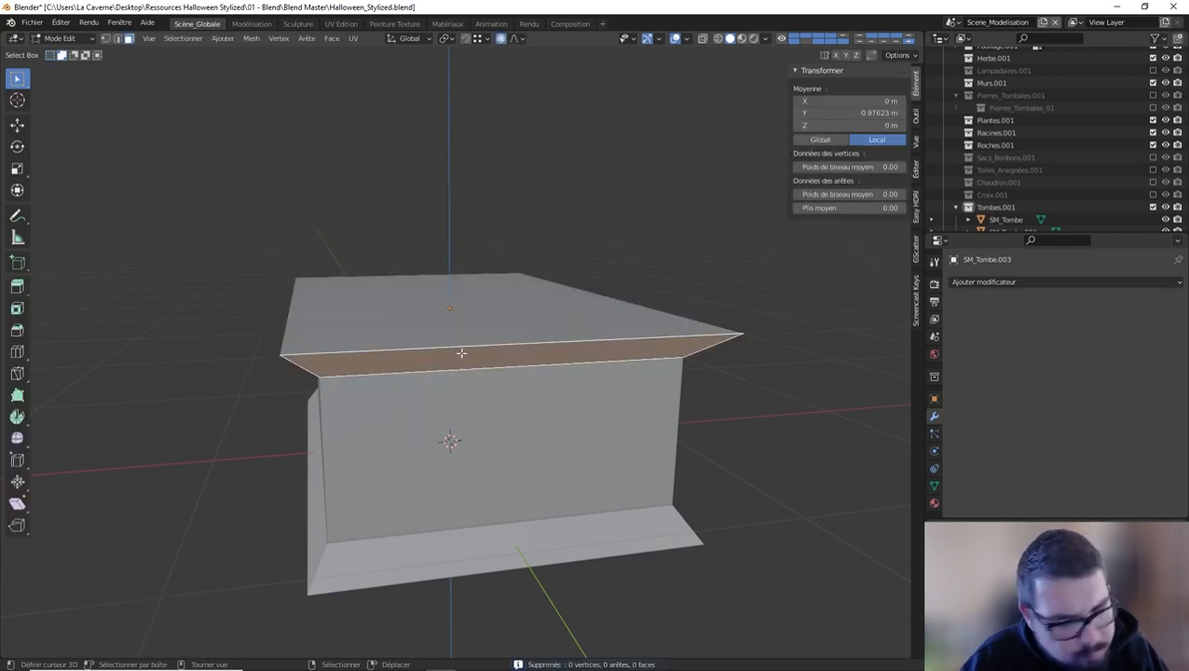
key("g")
right_click(463, 144)
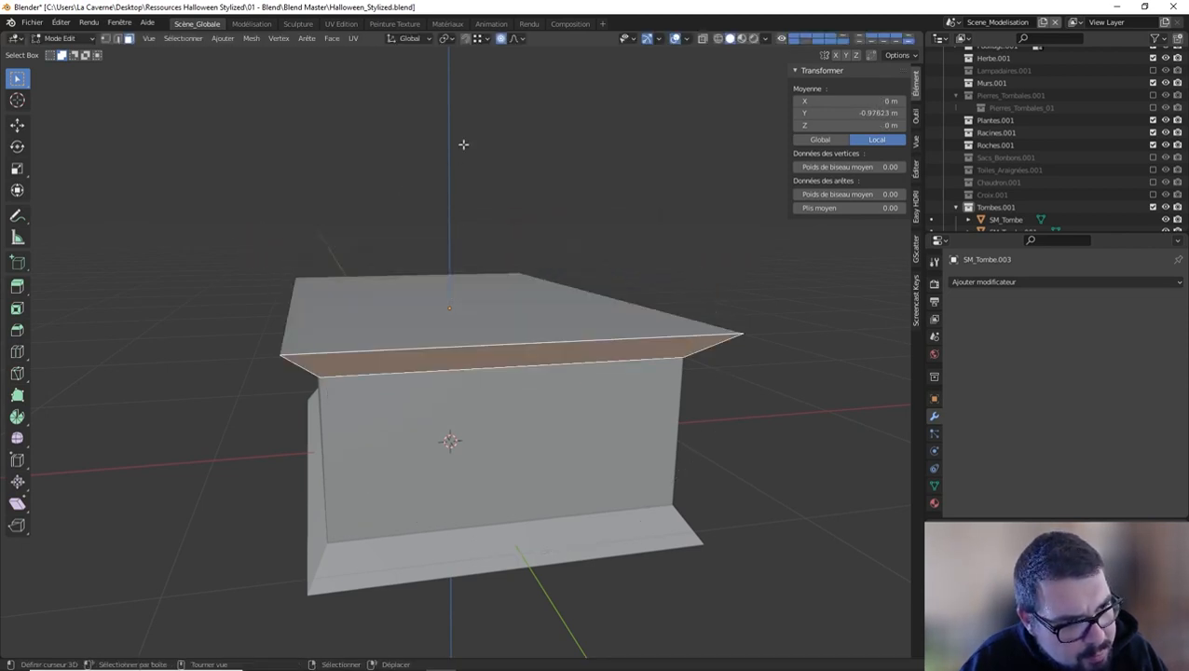
key("Tab")
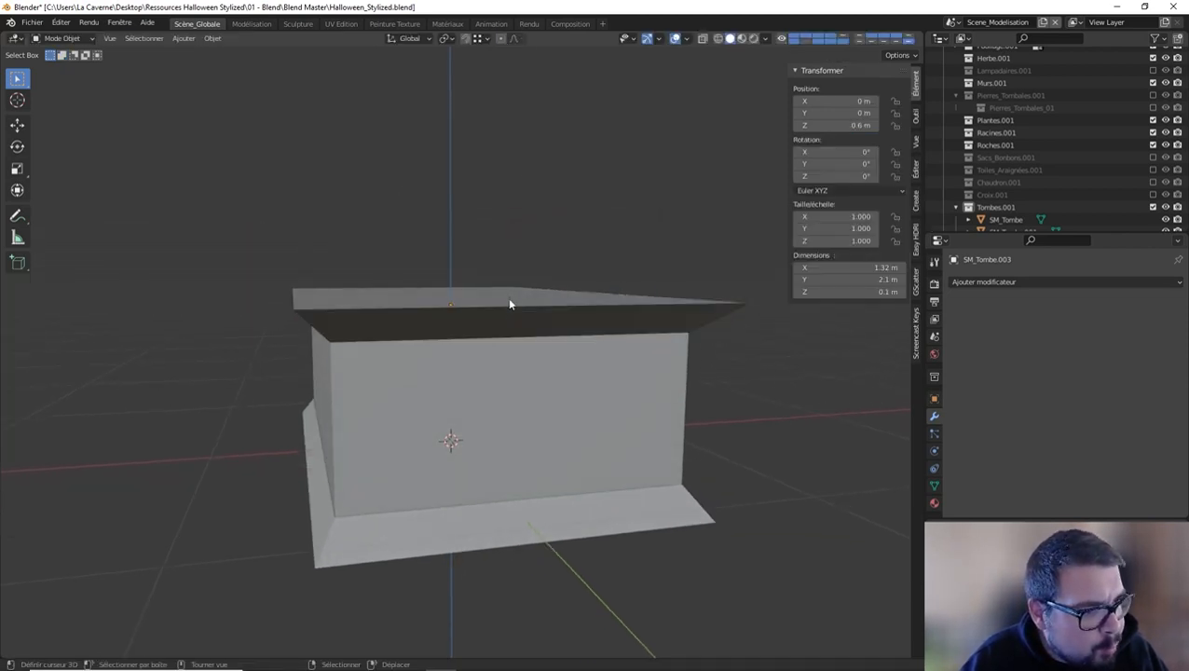
With the lid selected, add the Biseau and Normale pondérée modifiers to the quick favorites.
mouse_move(510, 299)
middle_mouse_down()
mouse_move(536, 289)
mouse_move(528, 247)
mouse_move(674, 294)
mouse_move(649, 324)
mouse_move(606, 243)
mouse_move(492, 261)
mouse_move(472, 237)
mouse_move(494, 266)
mouse_move(535, 270)
mouse_move(454, 291)
mouse_move(491, 303)
mouse_move(517, 278)
middle_mouse_up()
left_click(529, 248)
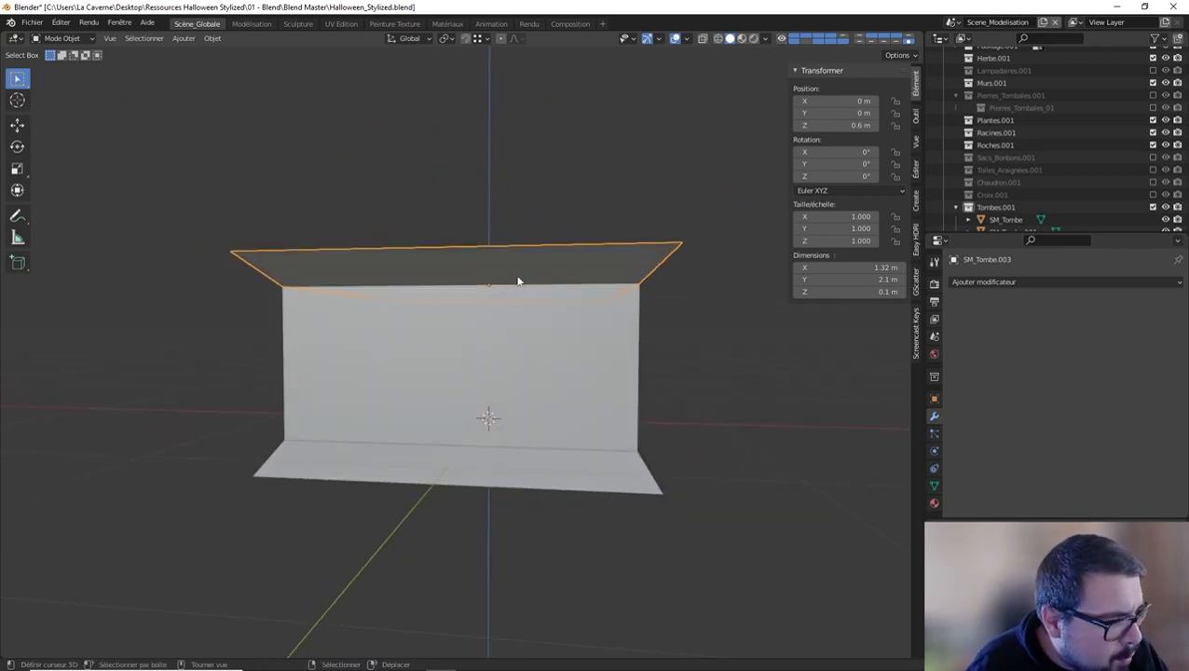
right_click(514, 365)
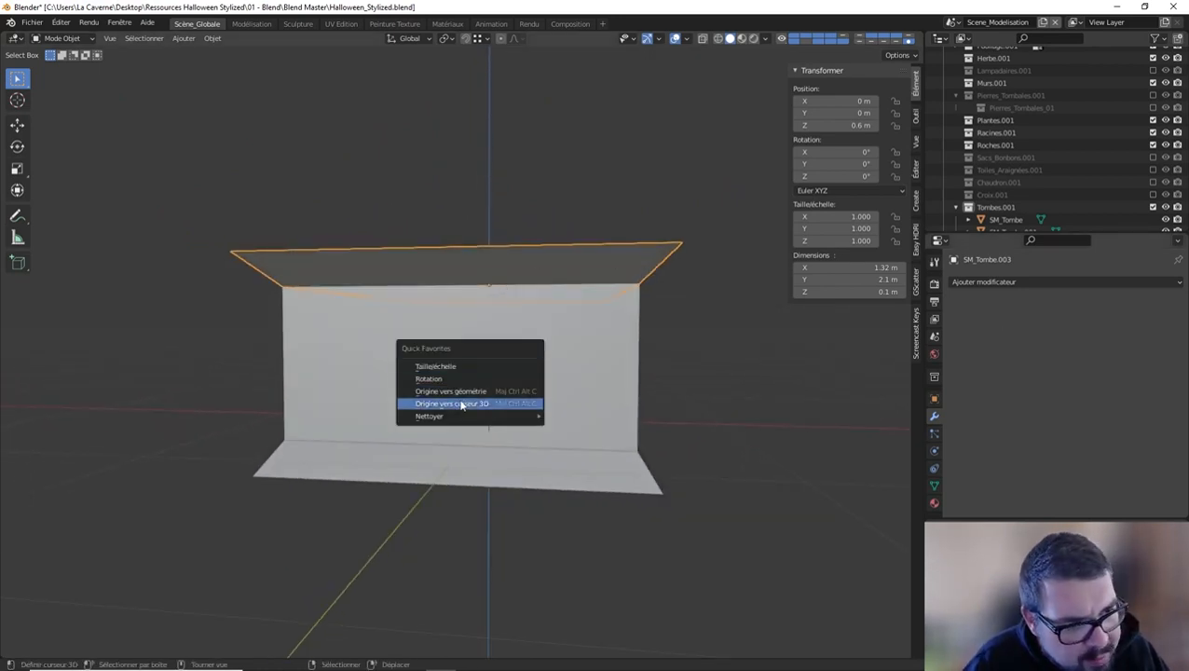
left_click(983, 282)
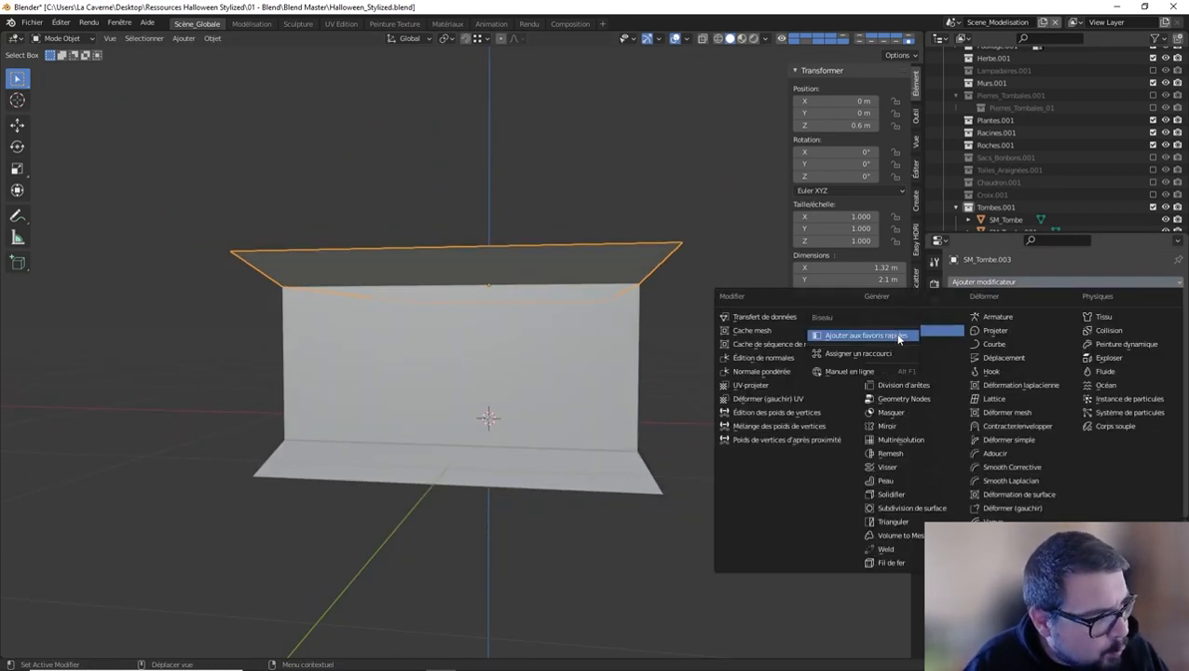
right_click(779, 372)
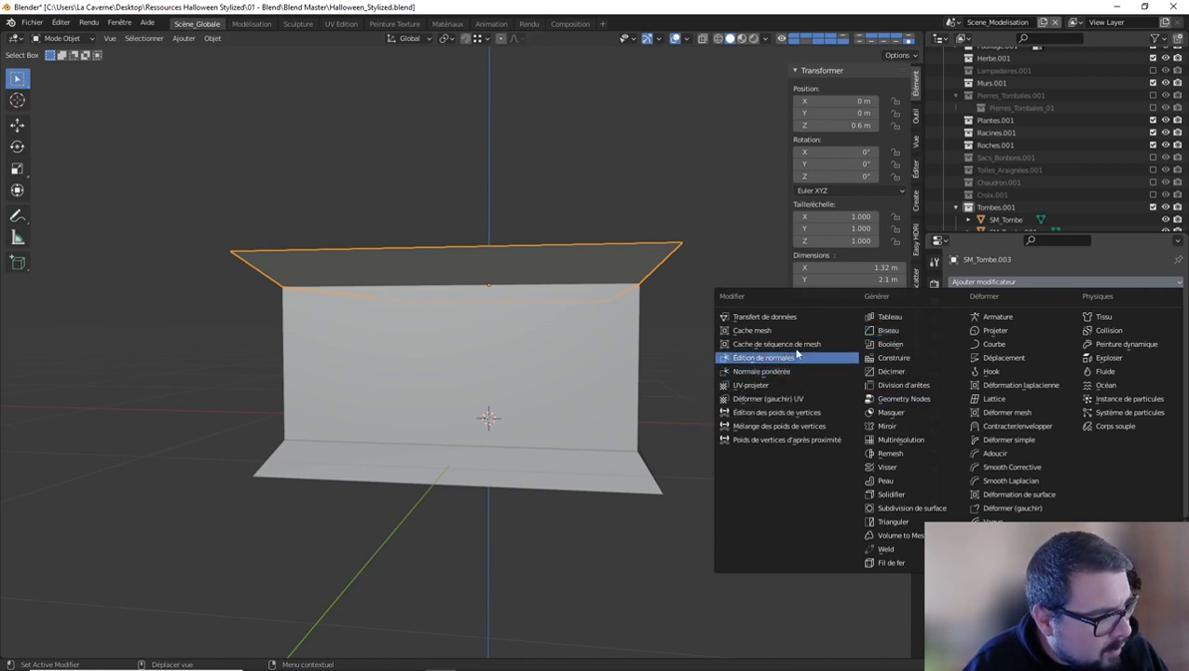
Add the lid's Auto-lisser normals option to the quick favorites.
left_click(934, 486)
scroll(1028, 451, "down", 3)
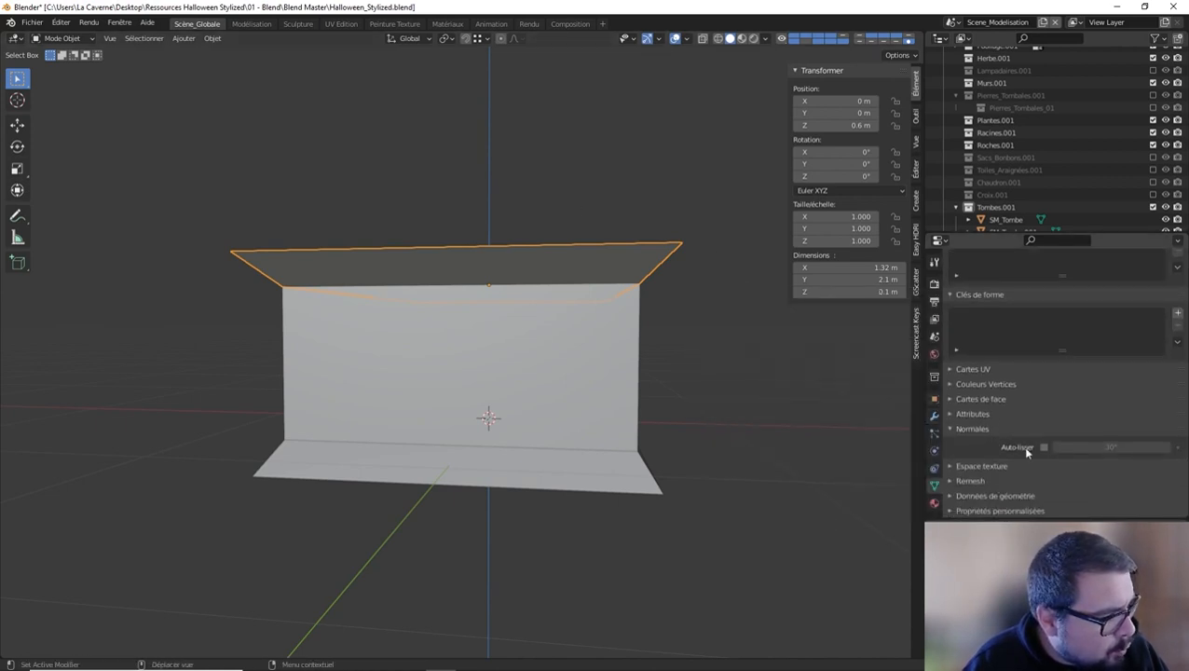
right_click(1046, 451)
left_click(1045, 451)
right_click(1046, 451)
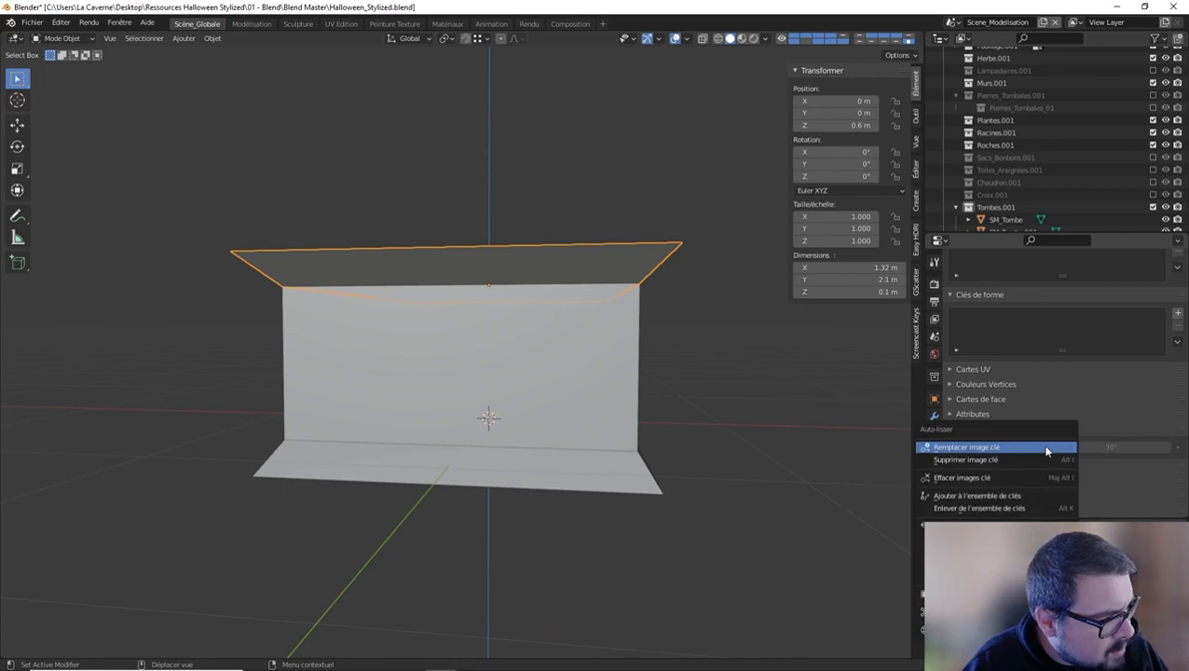
left_click(1046, 451)
right_click(1045, 449)
left_click(1025, 452)
right_click(1025, 452)
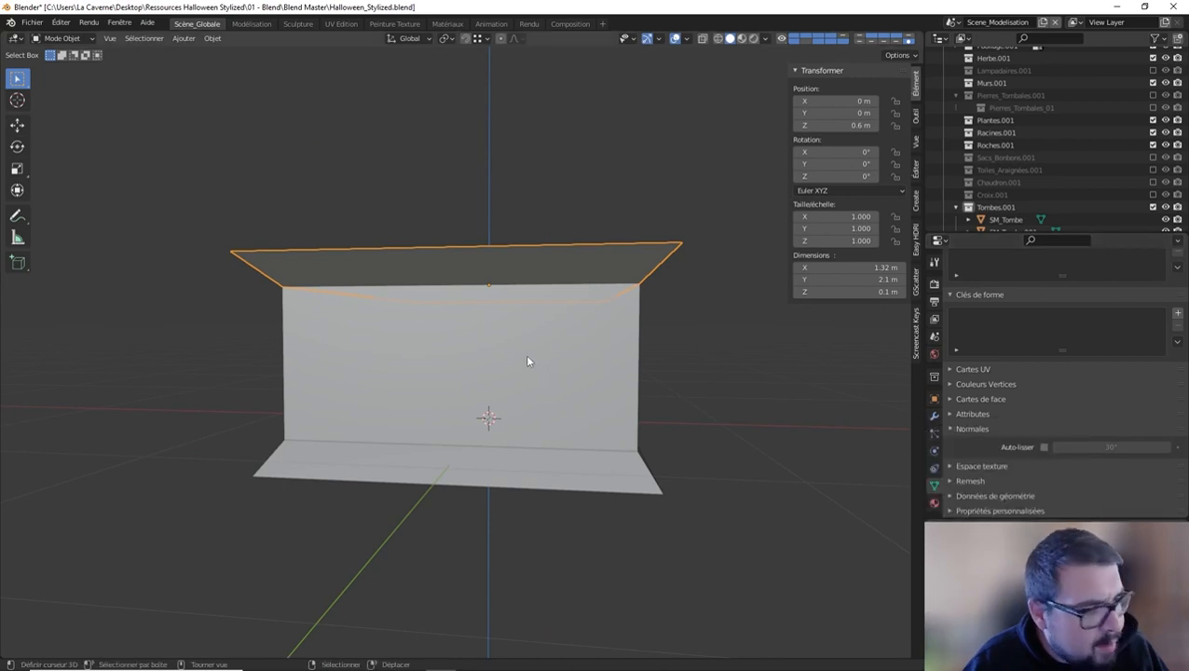
Apply Auto-lisser and add the Biseau and Normale pondérée modifiers to the lid from the quick favorites.
key("q")
left_click(462, 418)
key("q")
left_click(456, 426)
key("q")
left_click(438, 434)
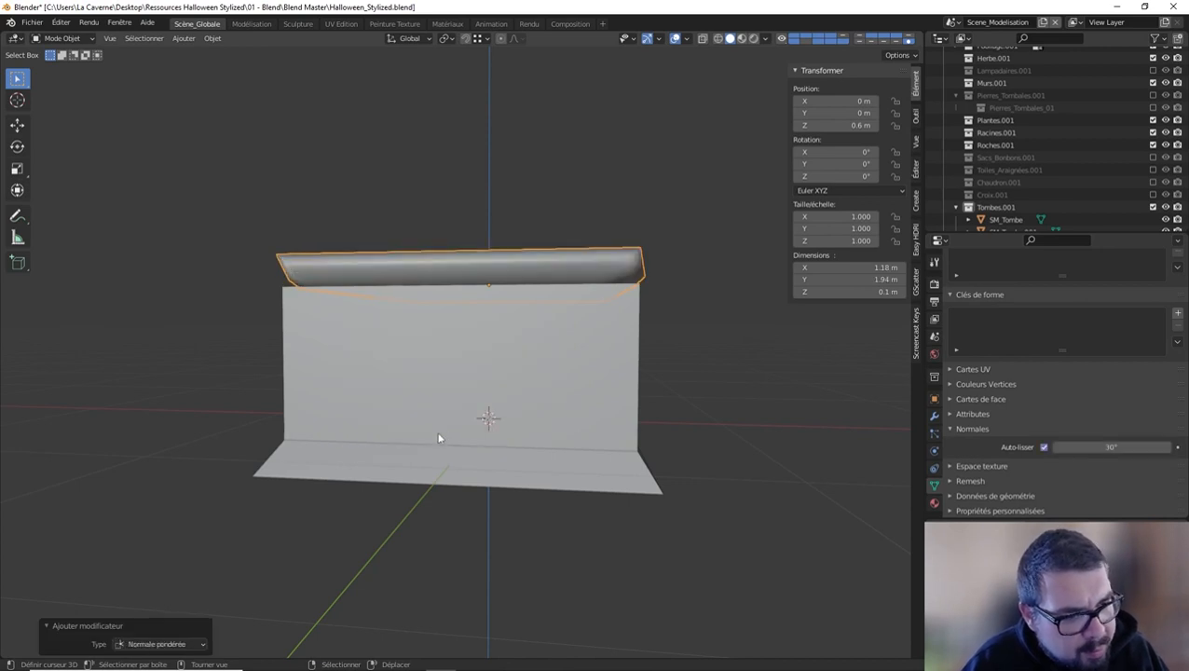
Set the lid's Biseau modifier to Absolu width type, 0.02 m amount and 2 segments, and deselect the lid.
left_click(936, 415)
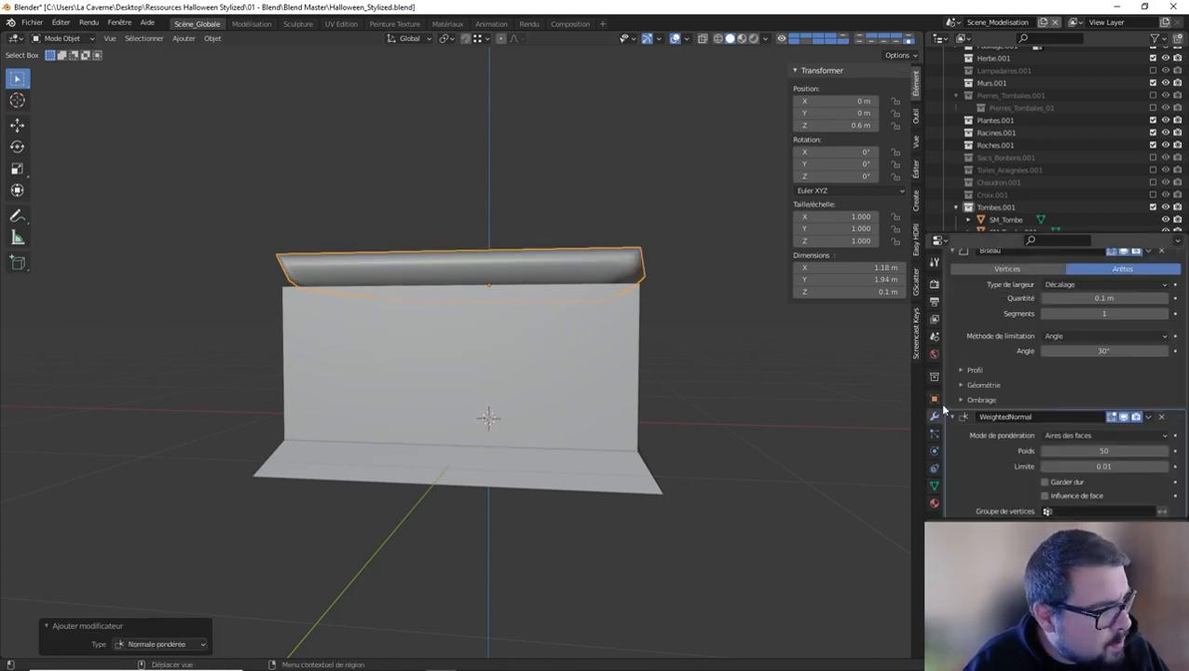
left_click(1058, 285)
left_click(1075, 337)
left_click(1098, 298)
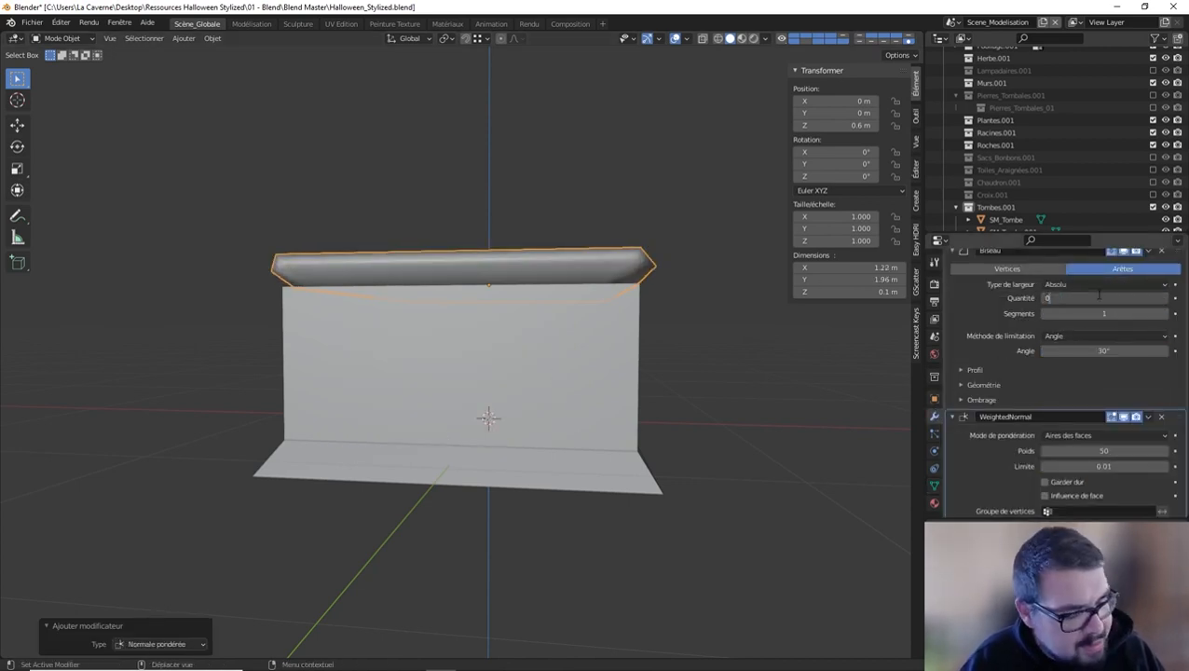
key("Return")
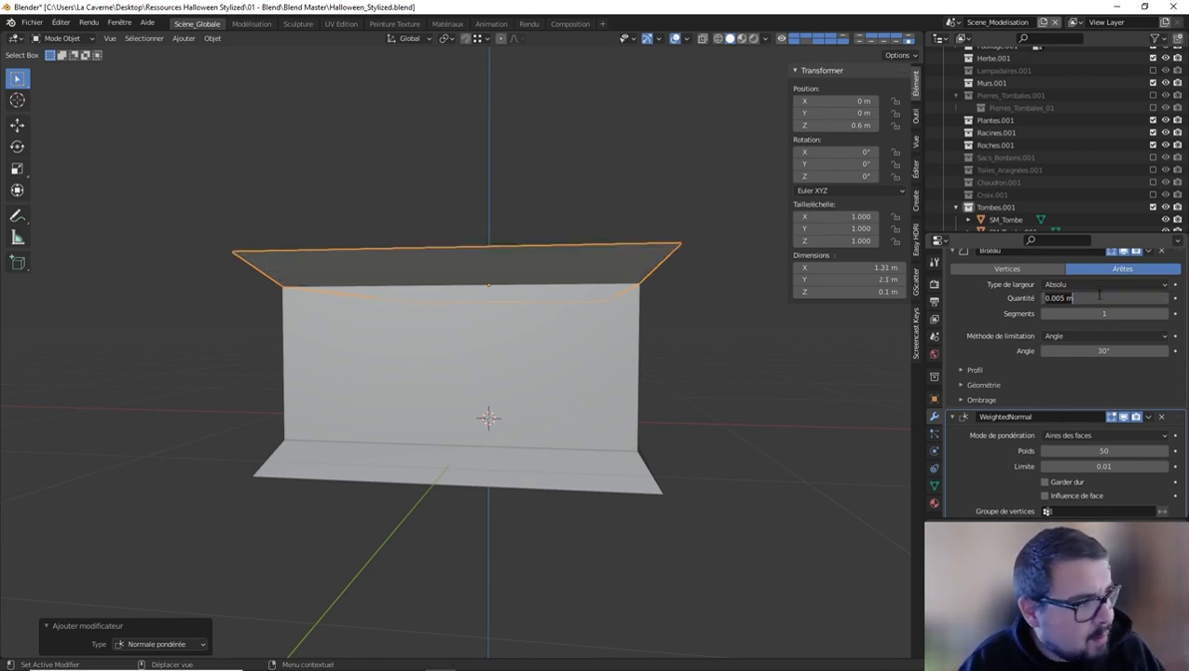
left_click(1098, 294)
type("0.02")
key("Return")
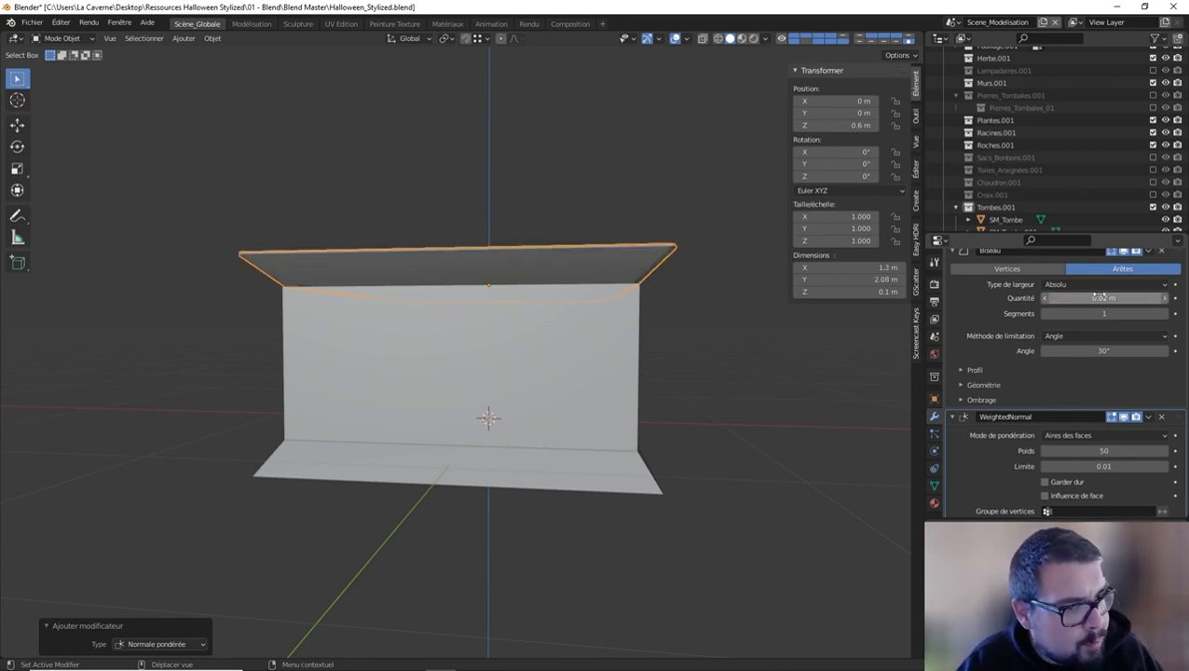
key("a")
left_click(403, 179)
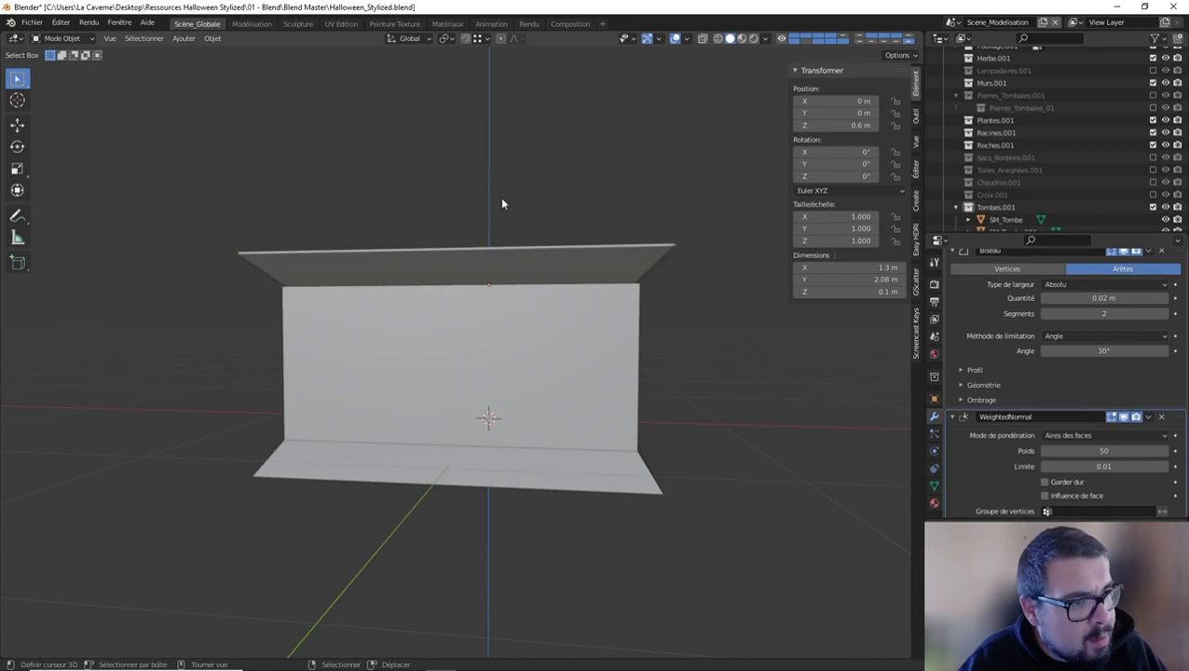
In edit mode, inset the lid's top face by about 0.049 m and extrude it upward about 0.044 m.
middle_click_drag(499, 197, 482, 305)
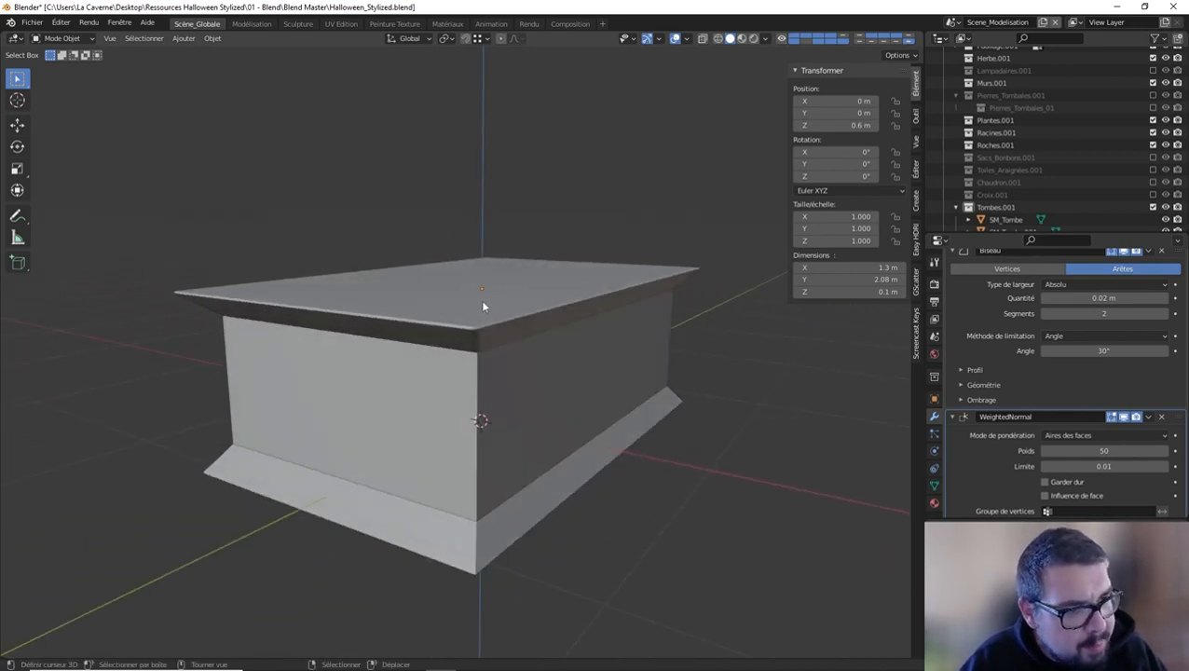
key("Tab")
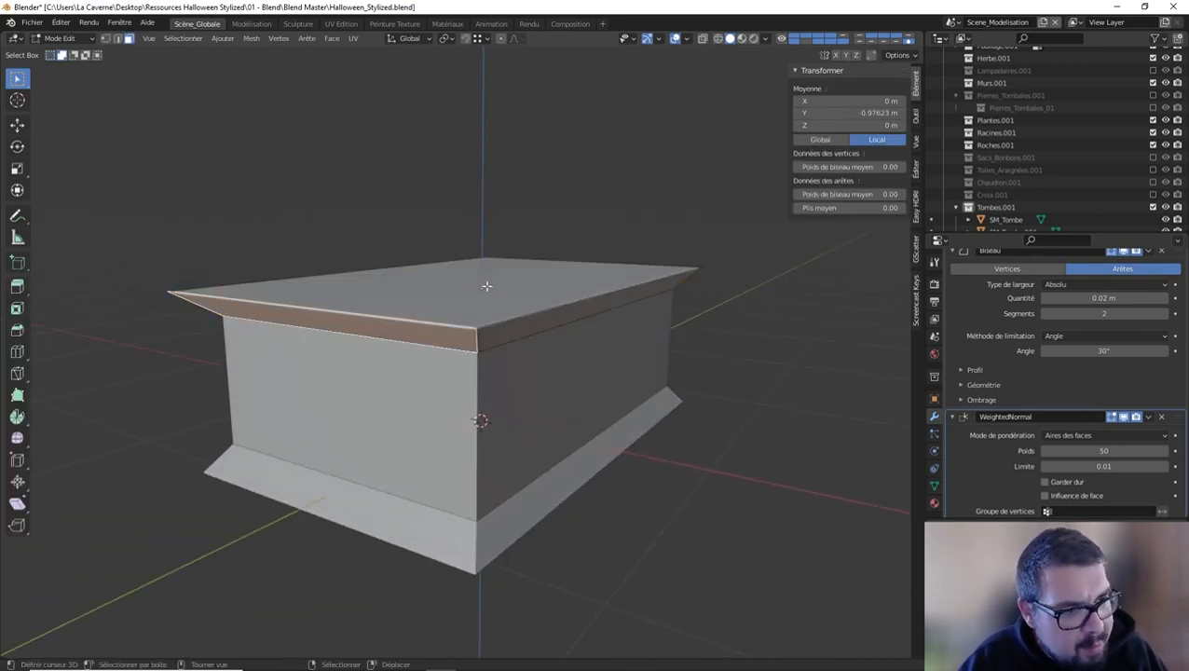
left_click(395, 268)
middle_click_drag(531, 276, 670, 347)
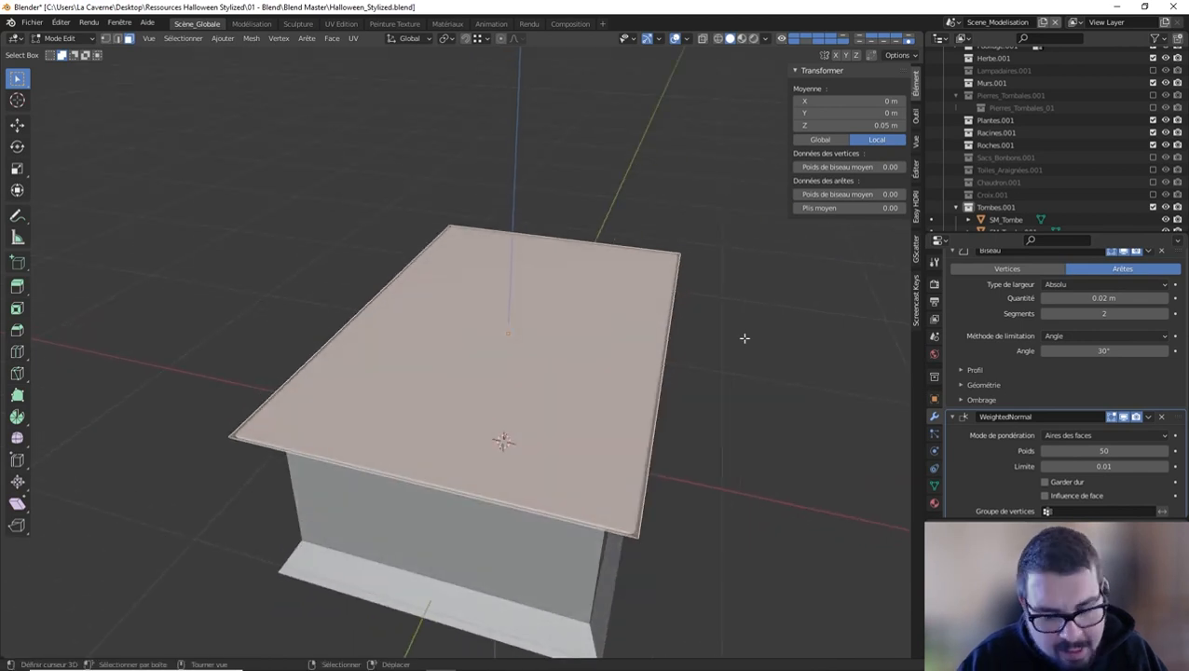
key("i")
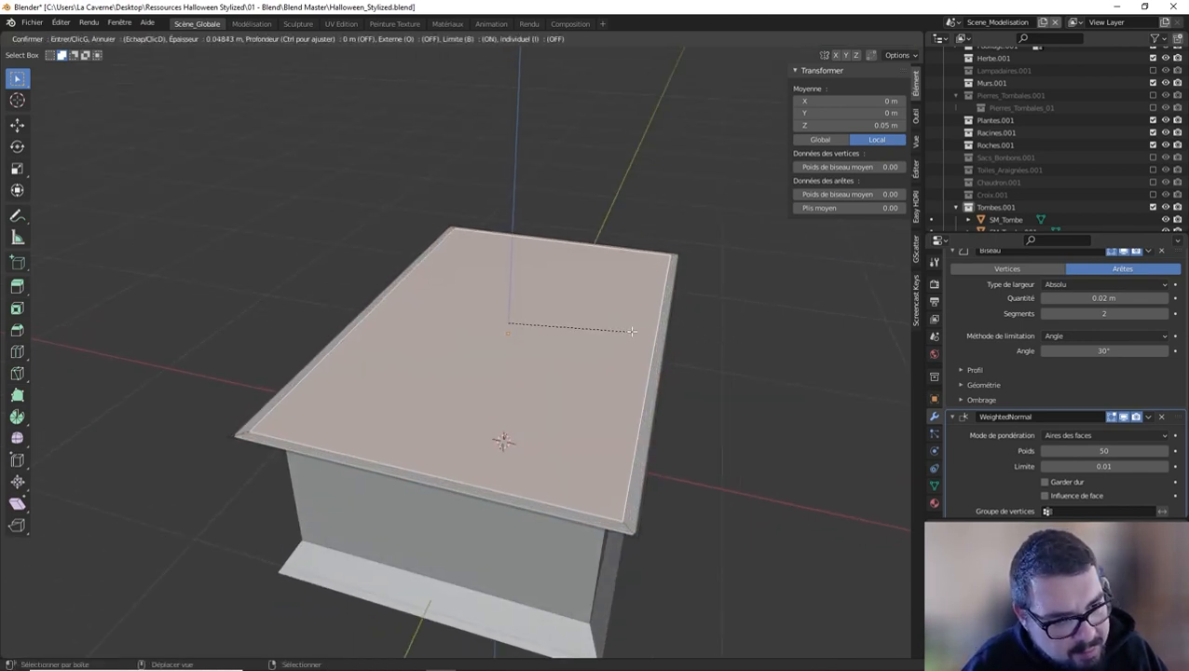
left_click(632, 330)
key("e")
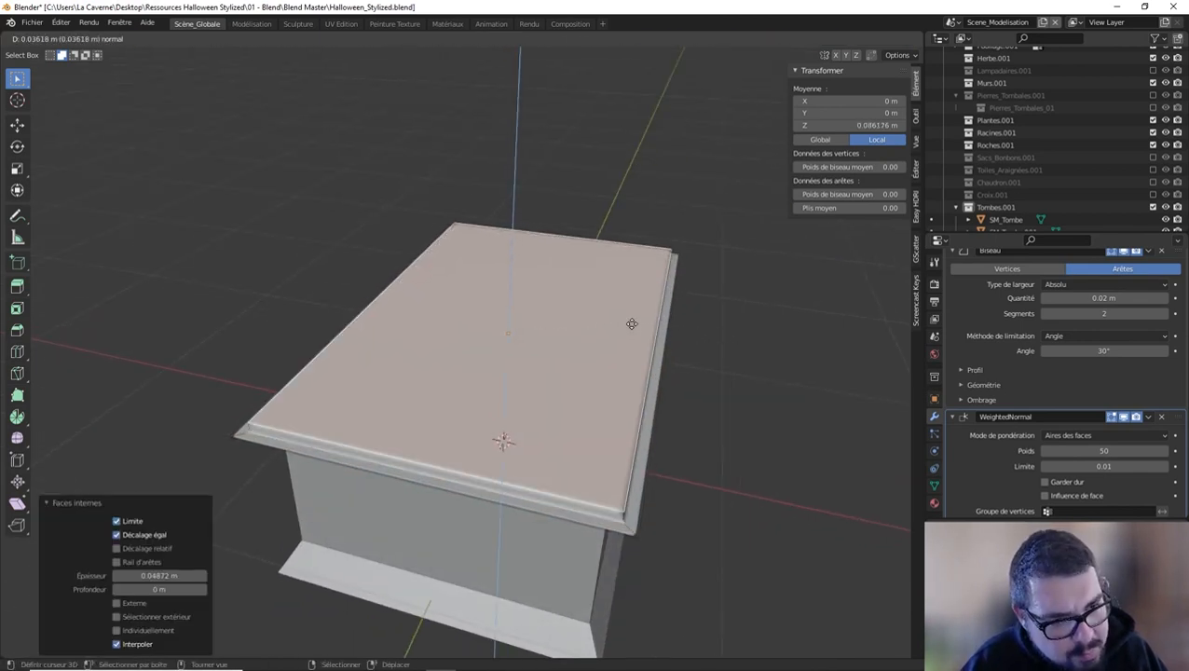
left_click(627, 311)
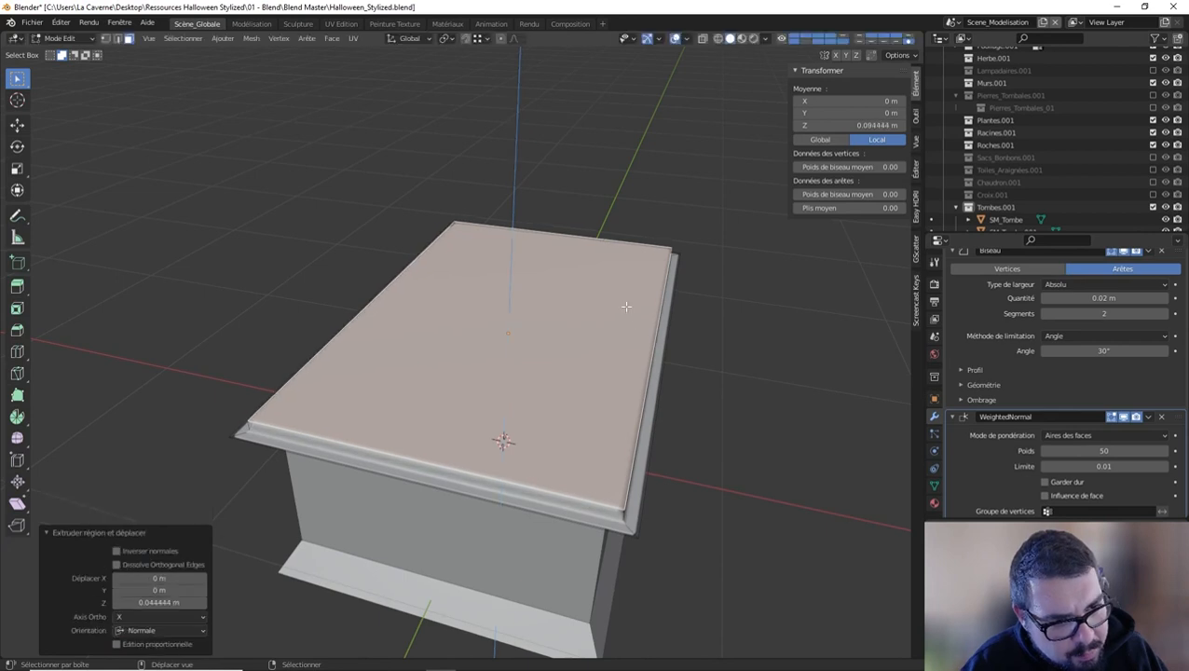
Inset the raised top face by about 0.045 m, extrude it up about 0.046 m, and return to object mode.
key("i")
left_click(728, 317)
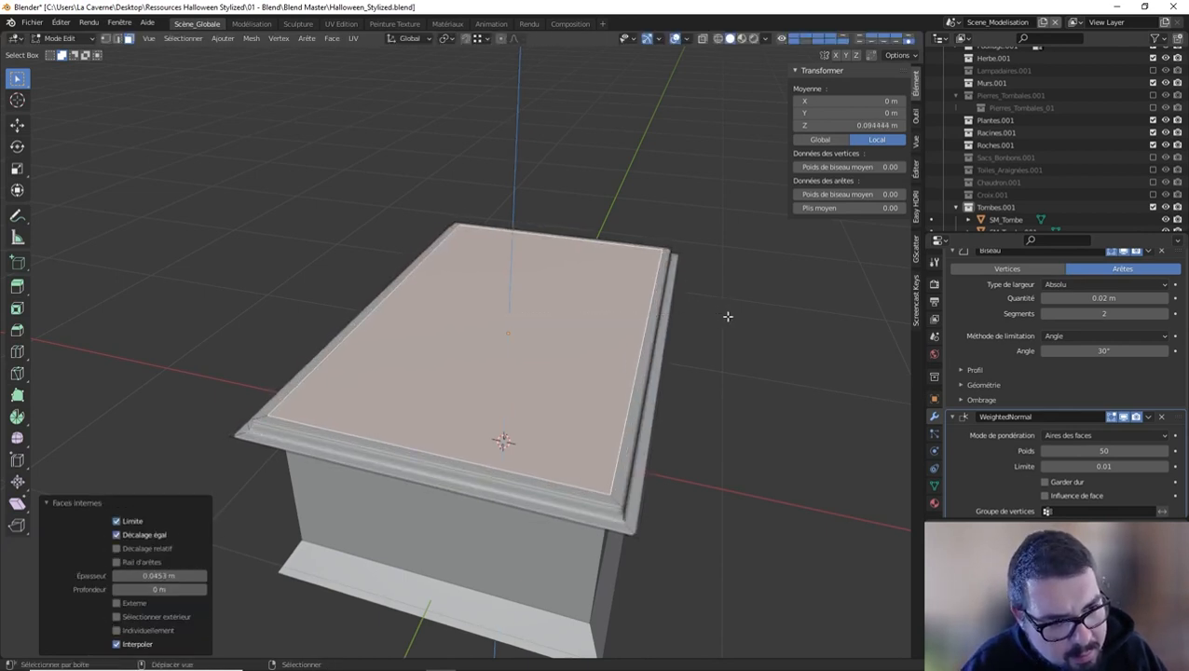
key("e")
left_click(728, 303)
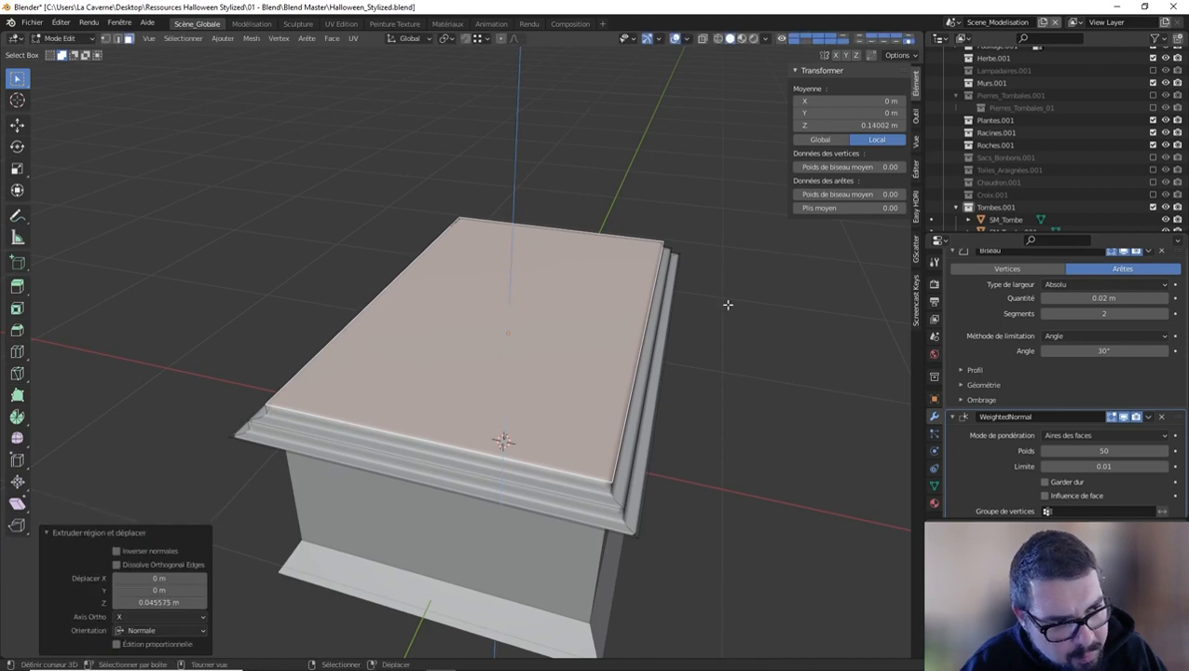
key("Tab")
Cut four evenly spaced horizontal edge loops around the tomb's body, leaving them unslid.
middle_click_drag(723, 321, 486, 390)
left_click(422, 405)
key("Tab")
key("ctrl+r")
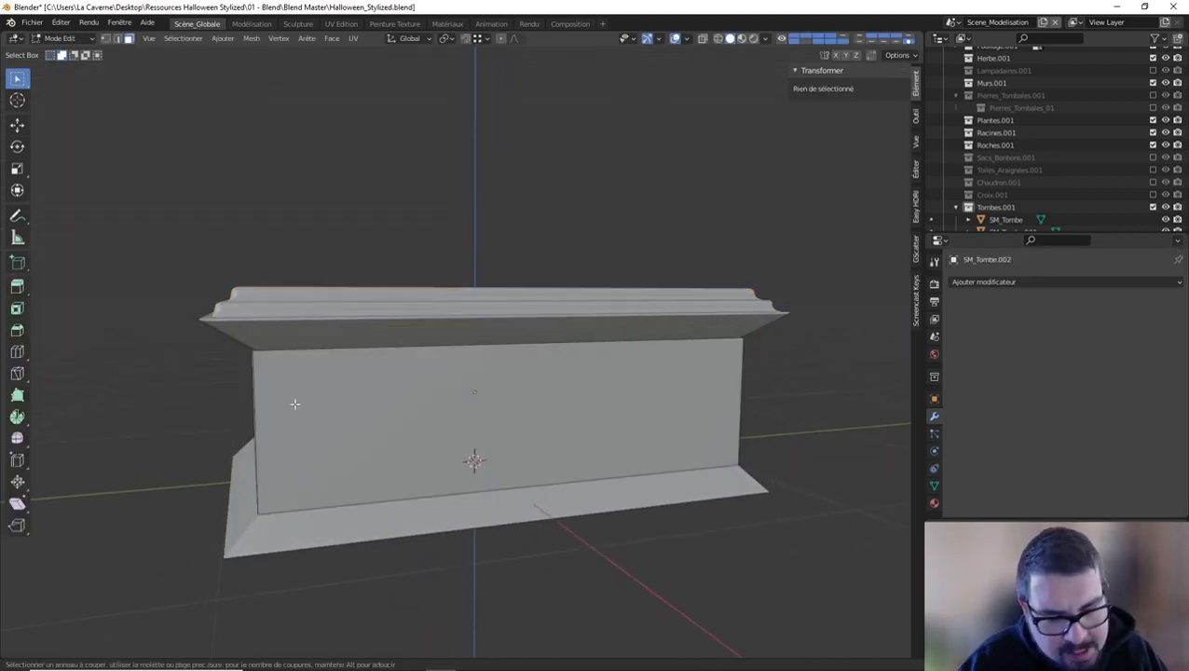
scroll(259, 414, "up", 2)
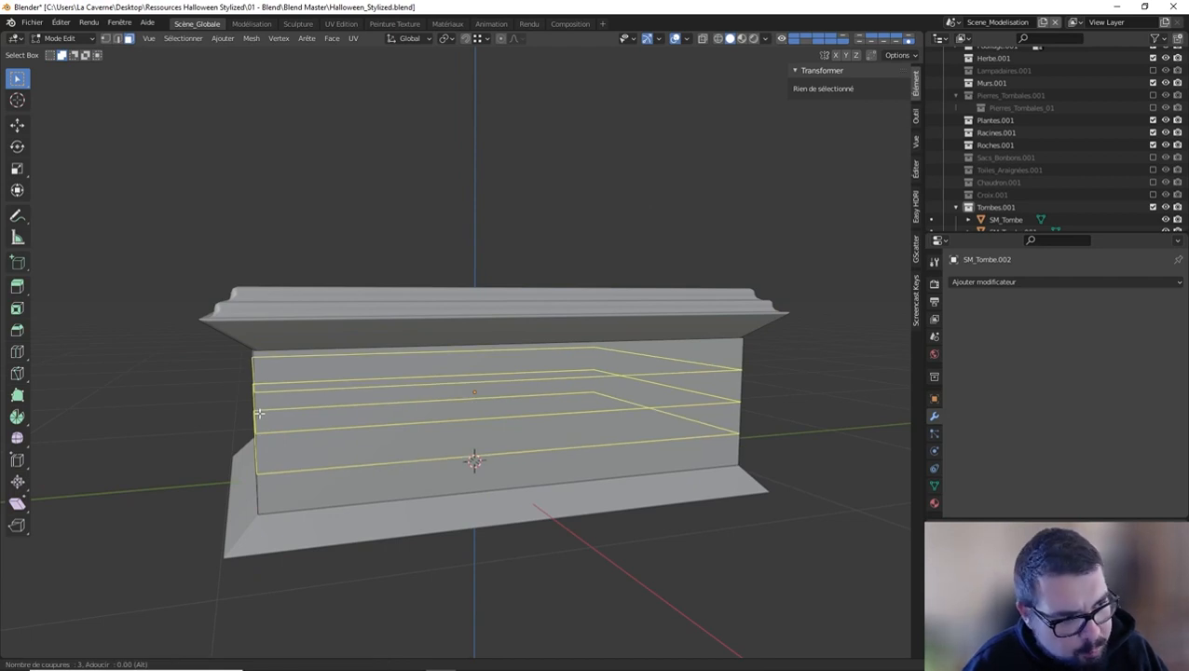
scroll(259, 413, "up", 1)
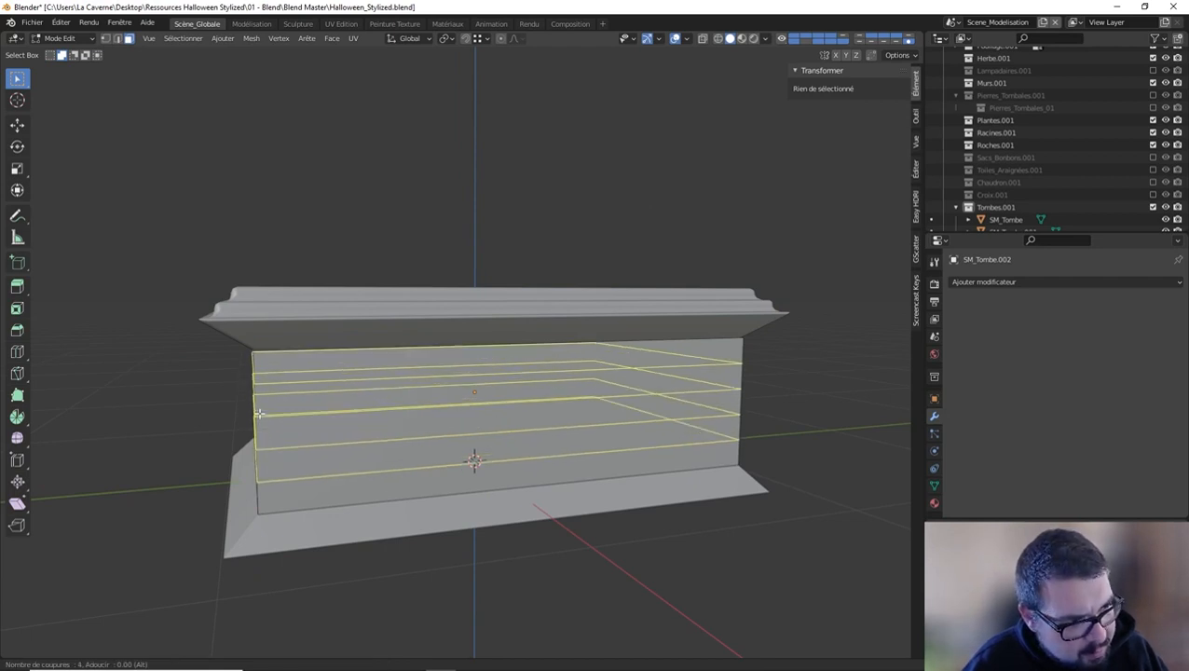
left_click(259, 414)
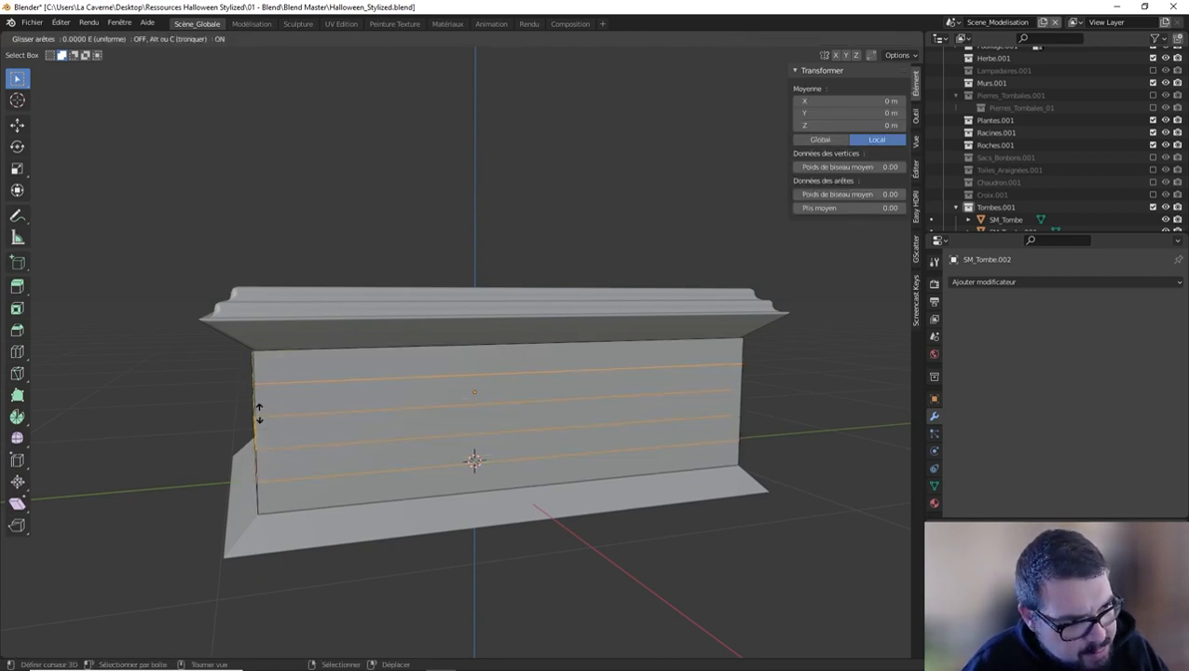
right_click(261, 412)
Bevel the body's uppermost and lowermost new edge loops into bands with a width of about 0.02 m.
left_click(341, 379, "alt")
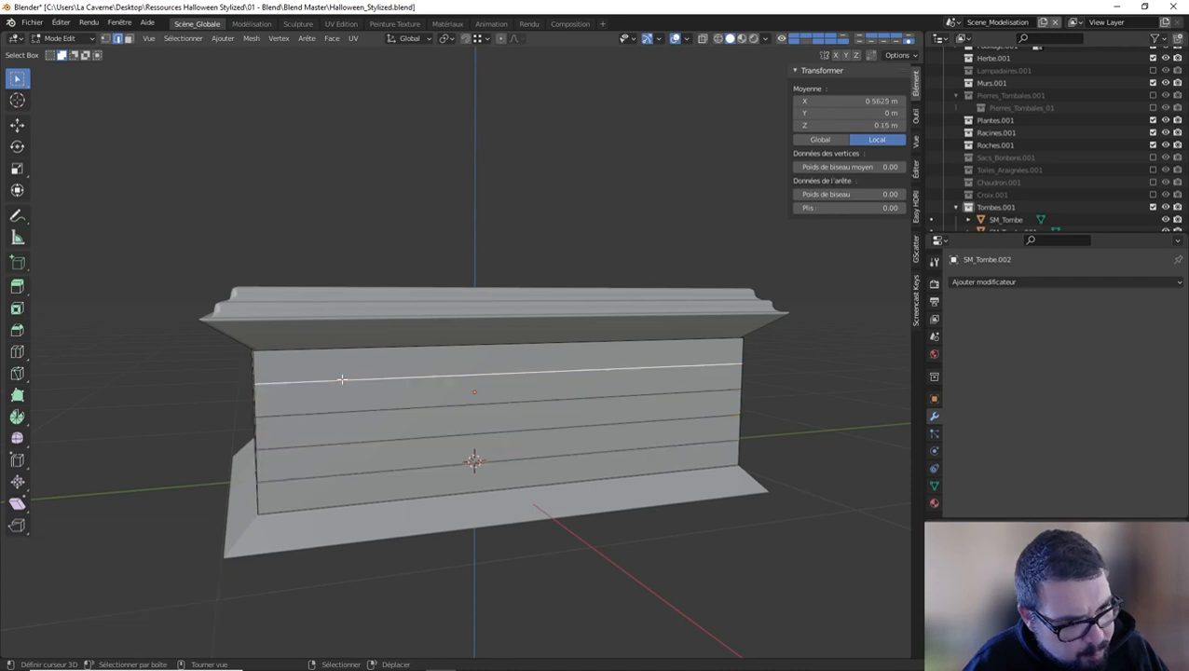
left_click(340, 480, "alt+shift")
key("ctrl+b")
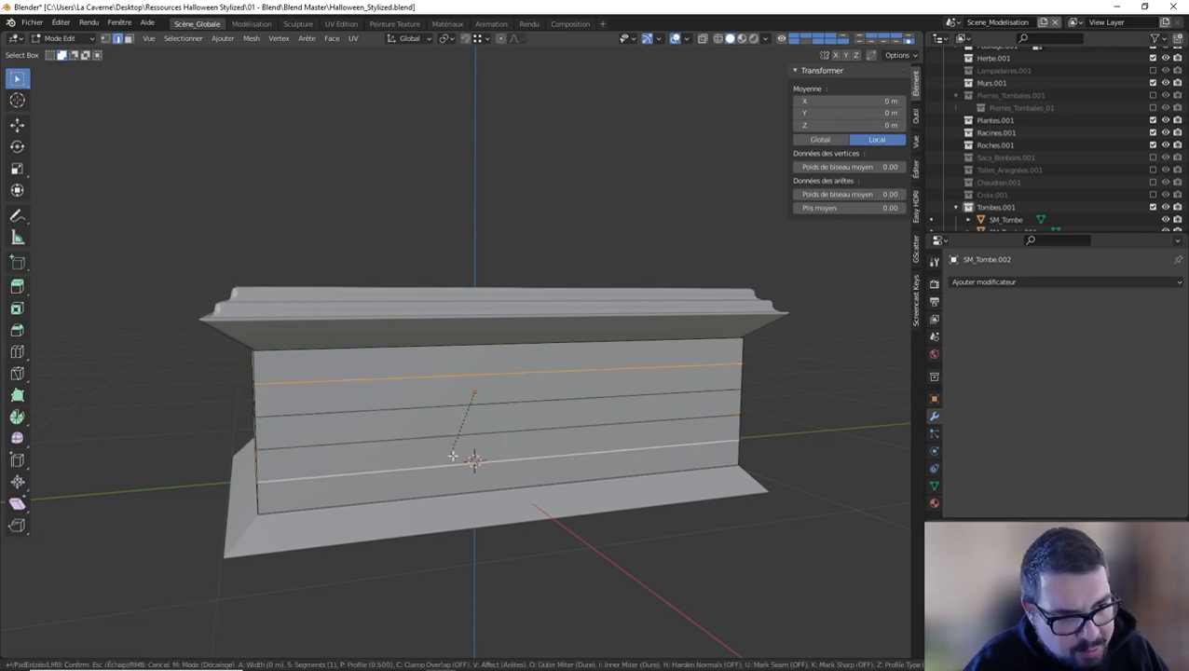
left_click(600, 414)
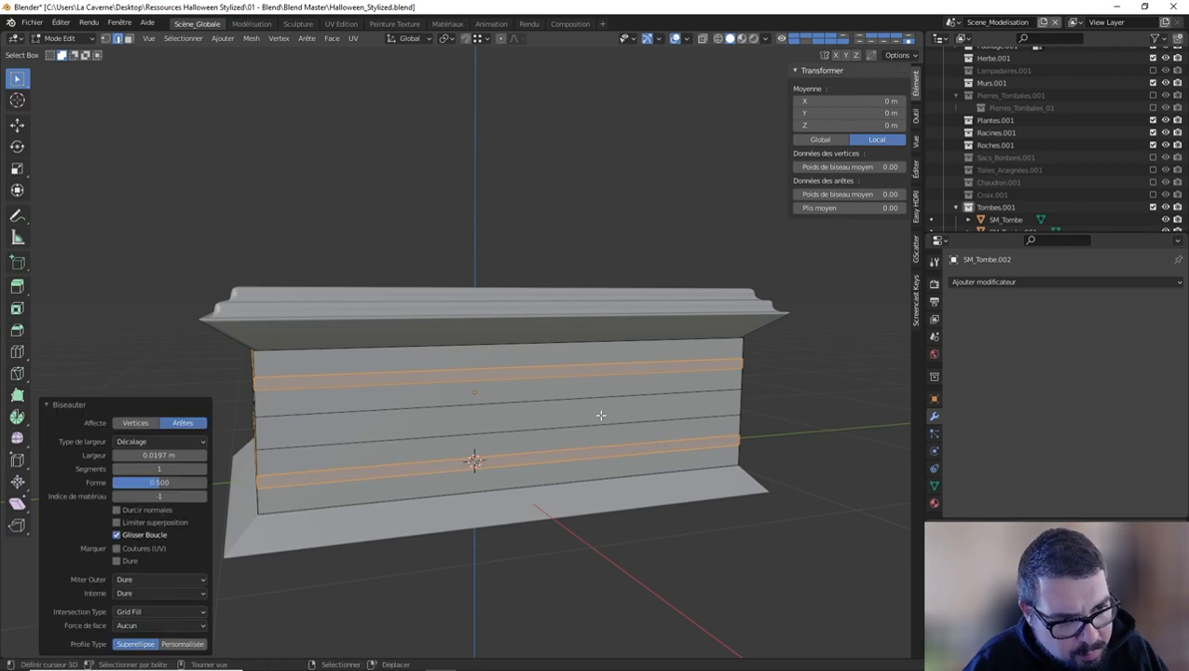
Extrude both bands outward by scaling them to about 1.038 in X and Y only, and return to object mode.
key("s")
key("shift+z")
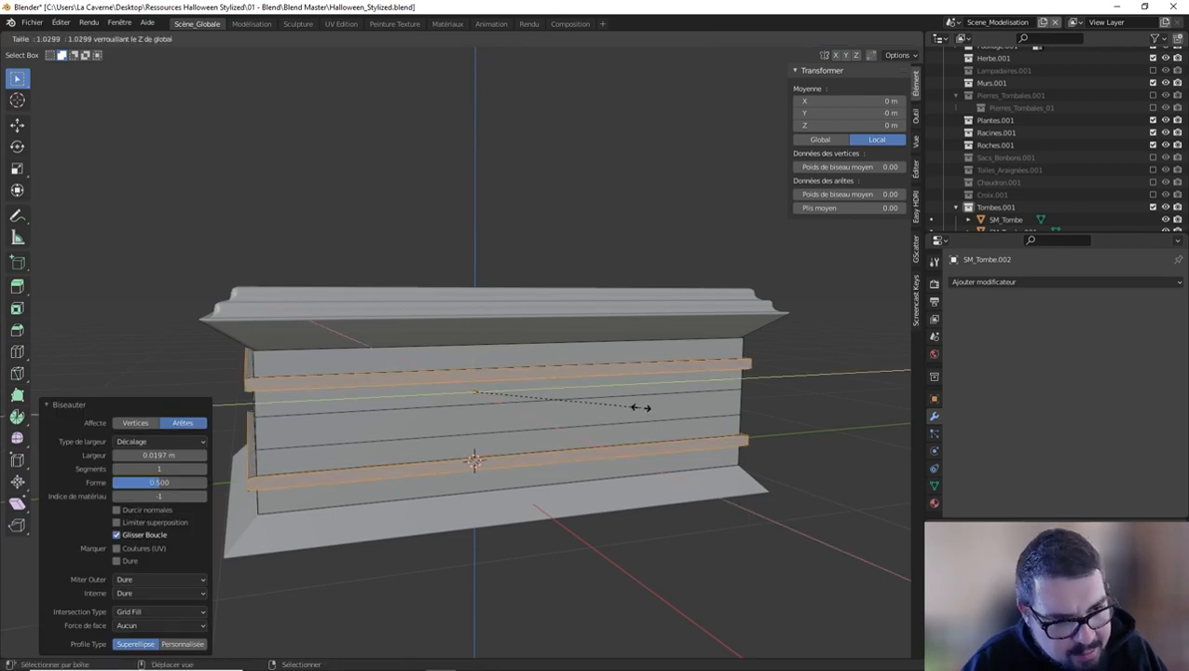
left_click(649, 405)
middle_click_drag(597, 406, 638, 419)
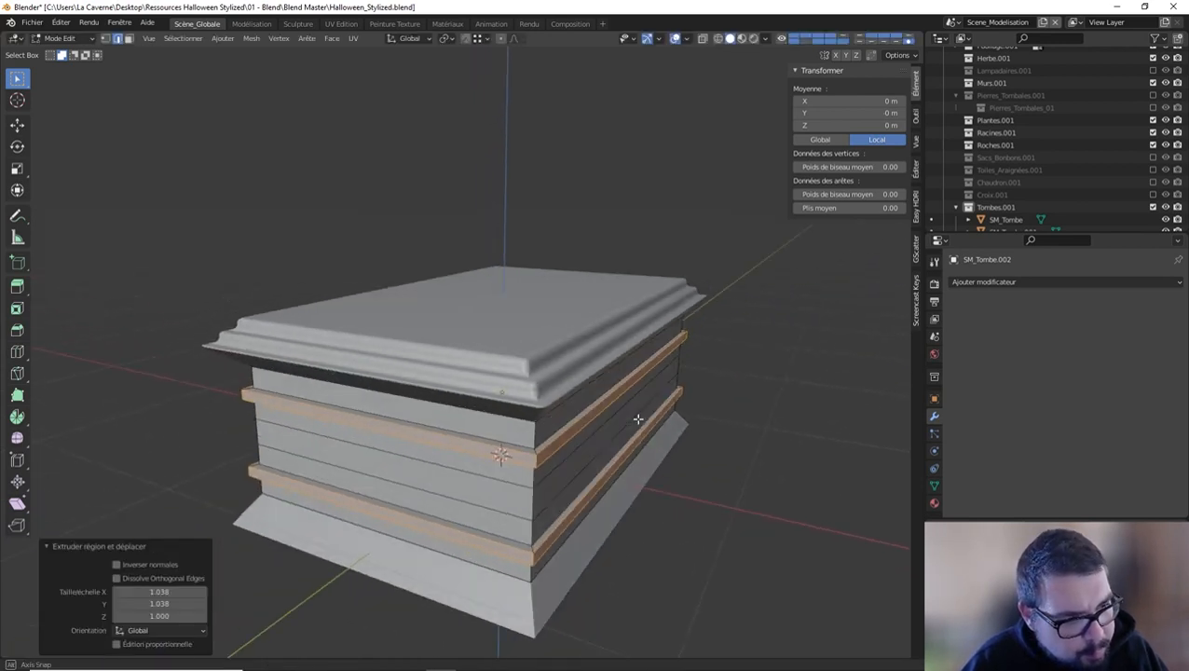
key("Tab")
Add the Biseau and Normale pondérée modifiers to the body and enable Auto-lisser from the quick favorites.
key("q")
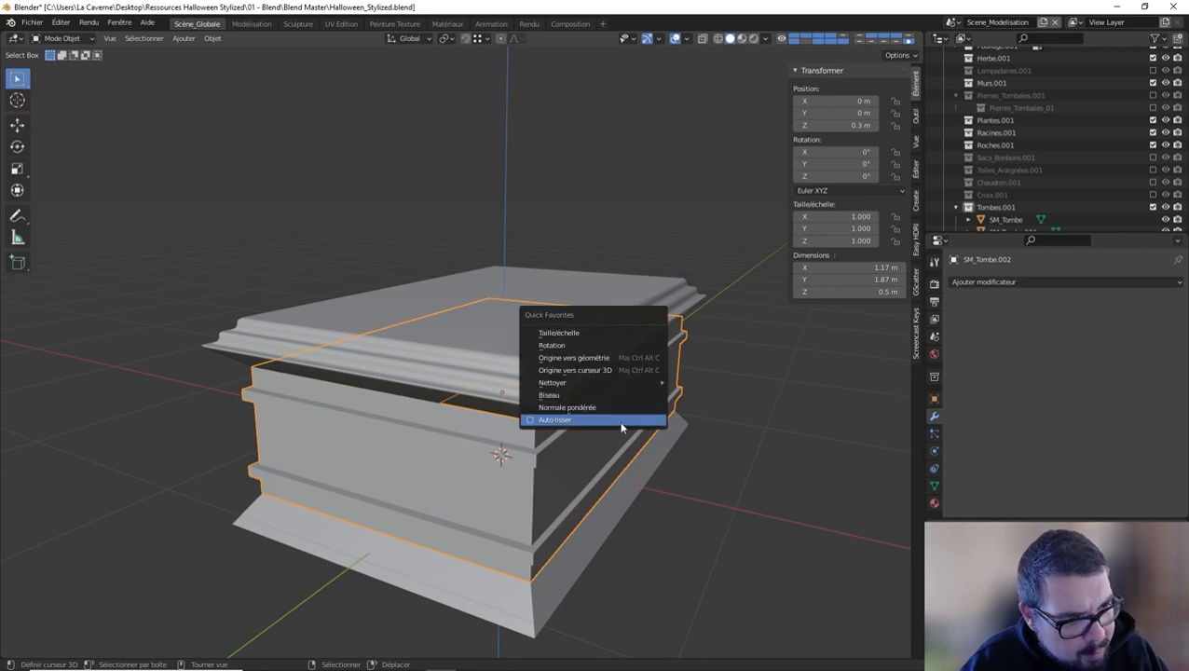
left_click(572, 399)
key("q")
left_click(555, 408)
key("q")
left_click(539, 417)
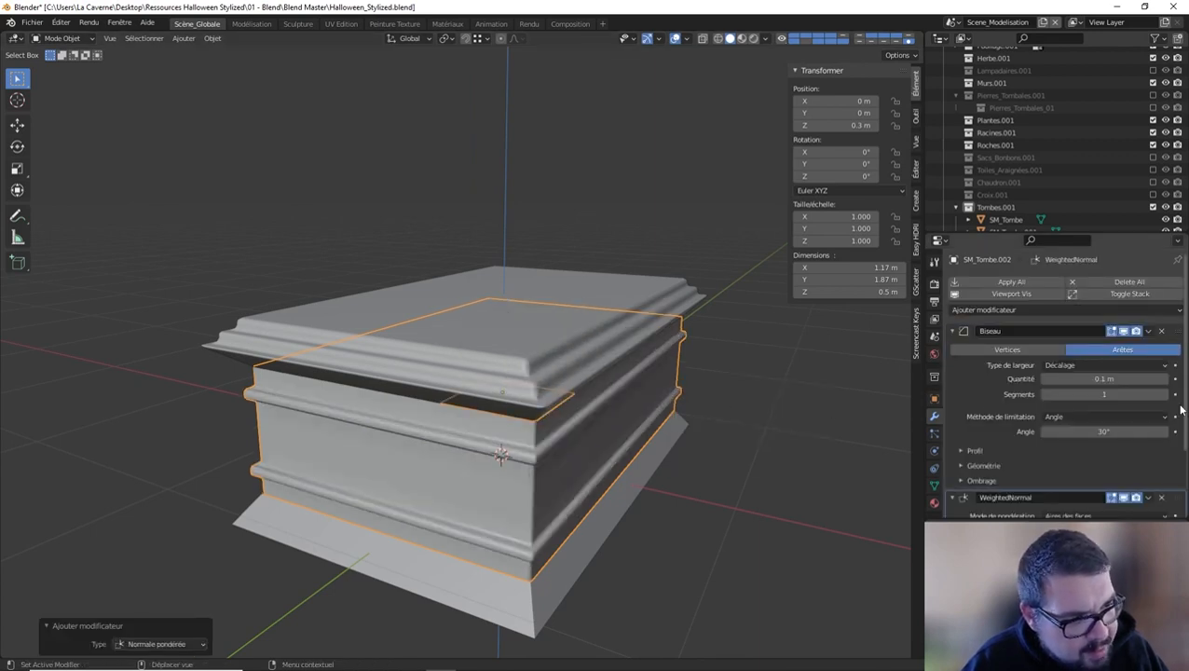
Set the body's Biseau modifier to Absolu width type with a 0.01 m amount, and select the lid.
left_click(1107, 369)
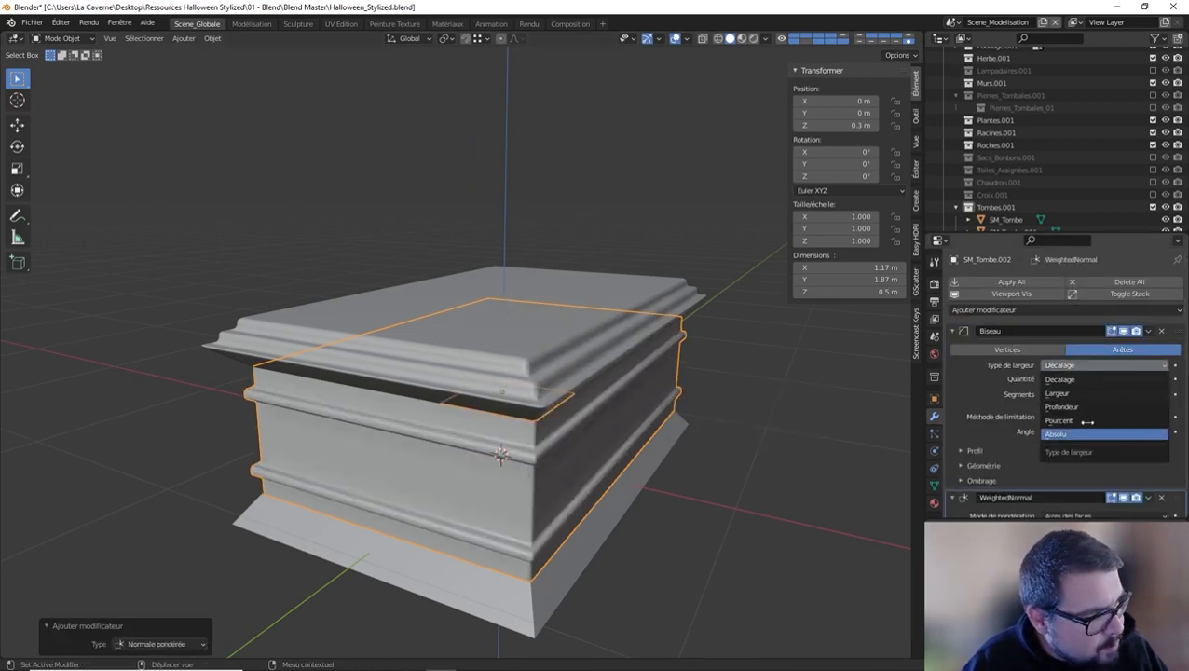
left_click(1090, 434)
left_click(1107, 379)
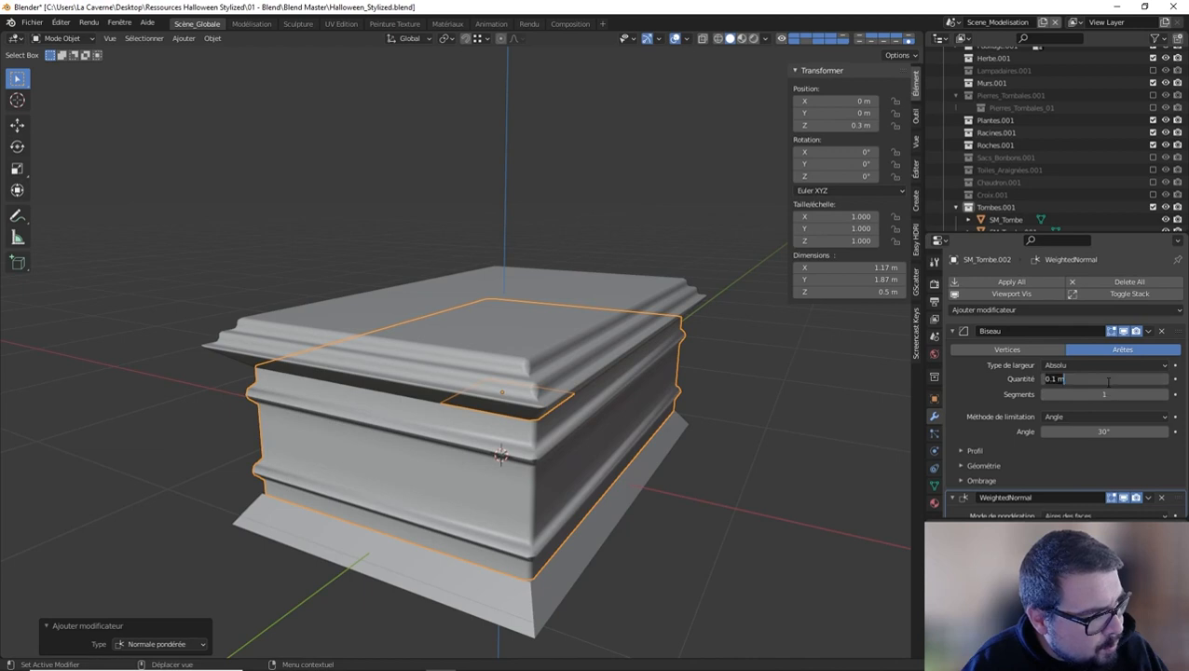
key("Return")
left_click(1108, 379)
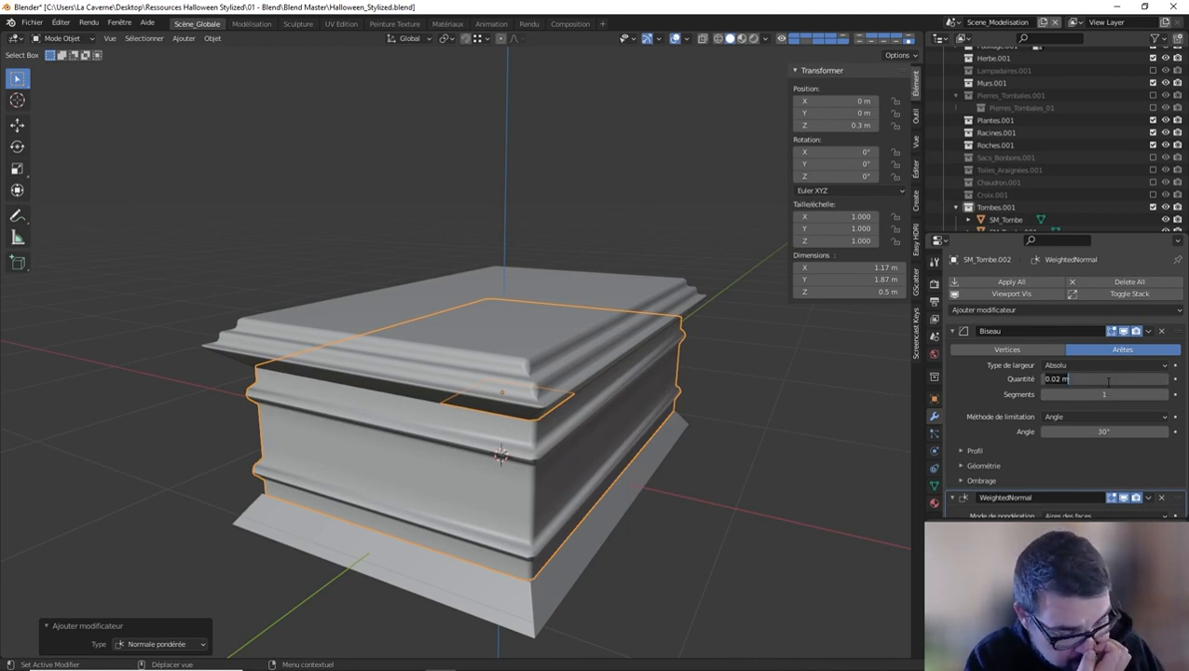
key("Return")
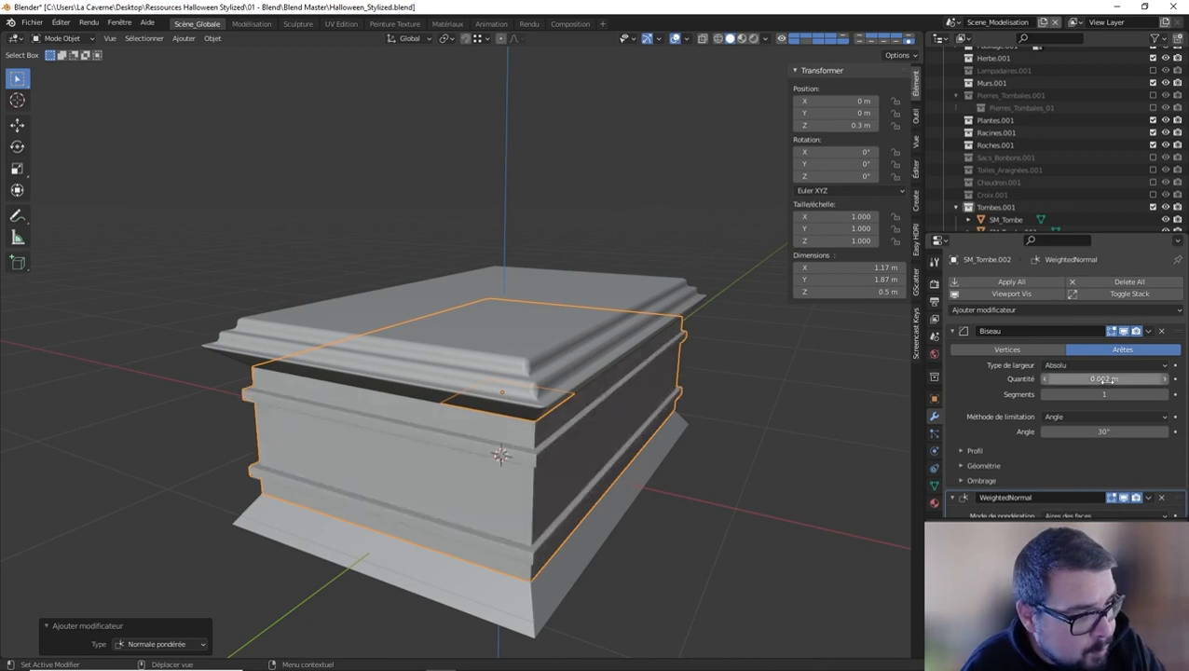
left_click(1106, 379)
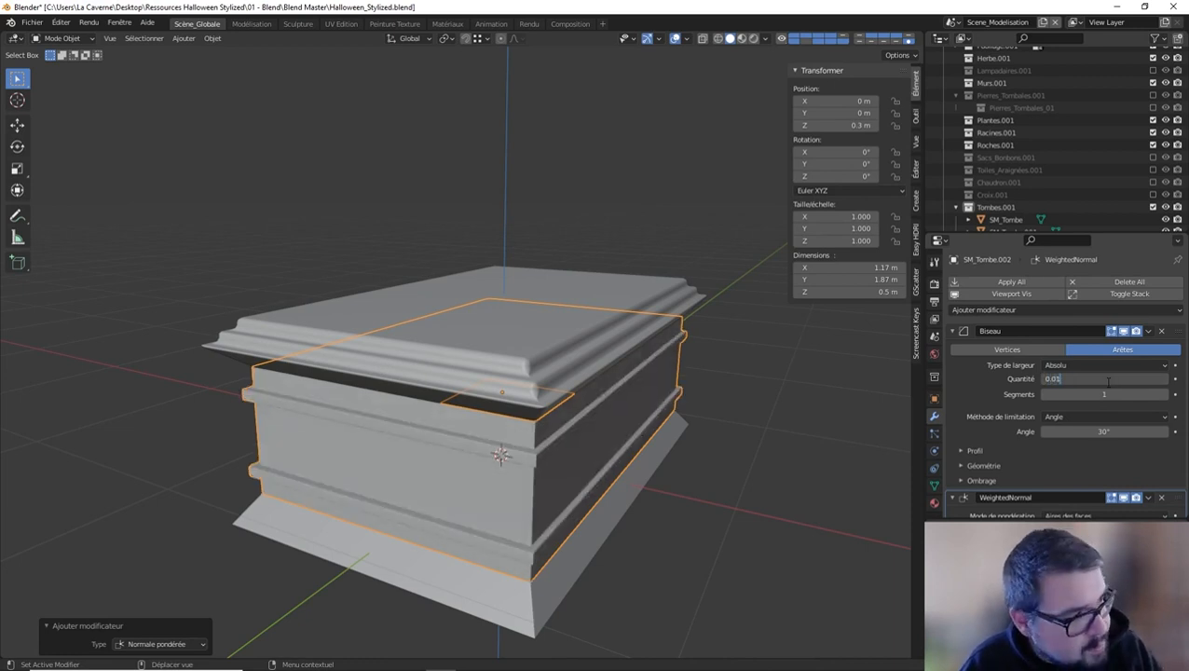
type("0.01")
key("Return")
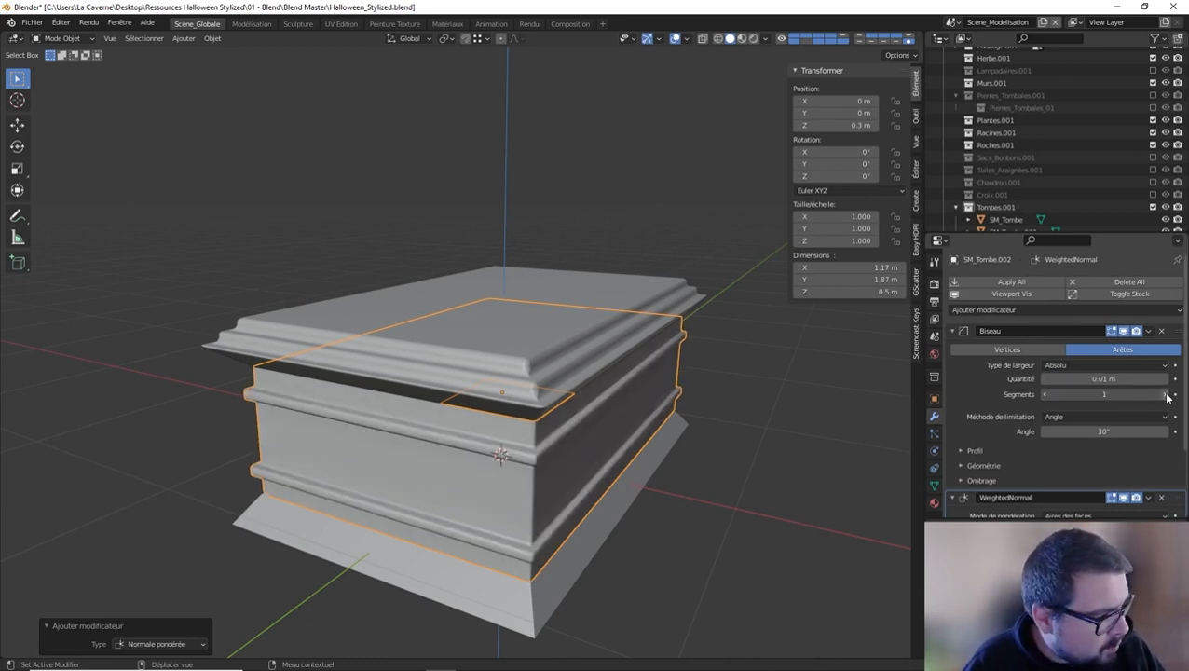
left_click(517, 352)
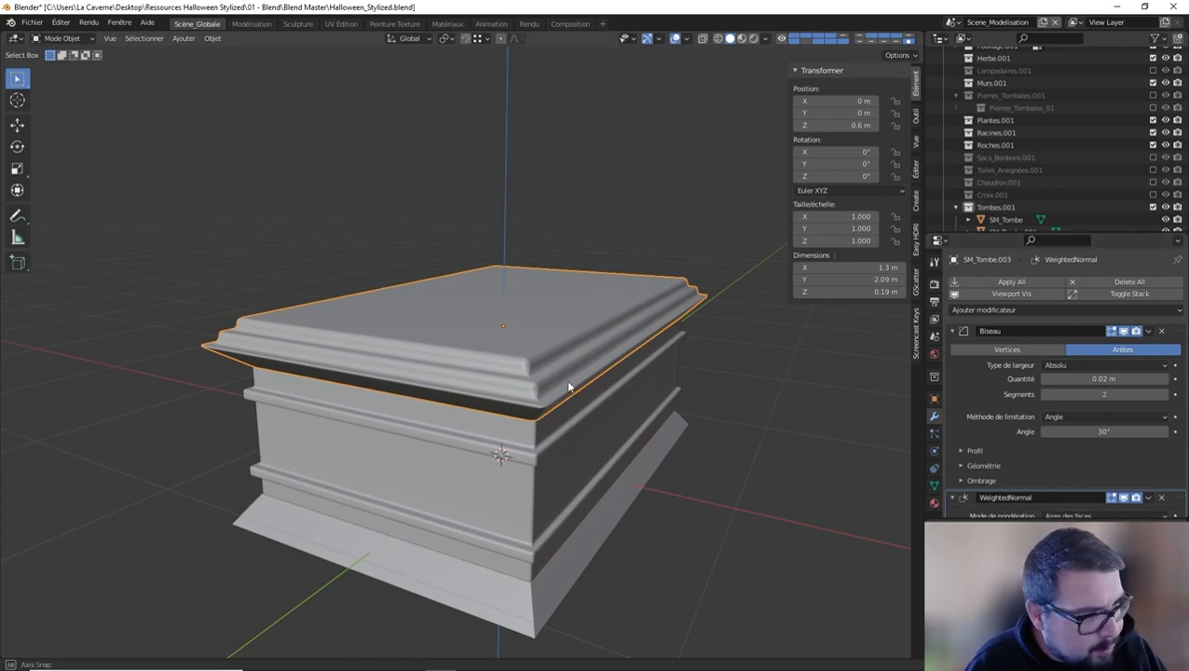
Isolate the lid in local view and add a Solidifier modifier to it.
middle_click_drag(568, 387, 565, 357)
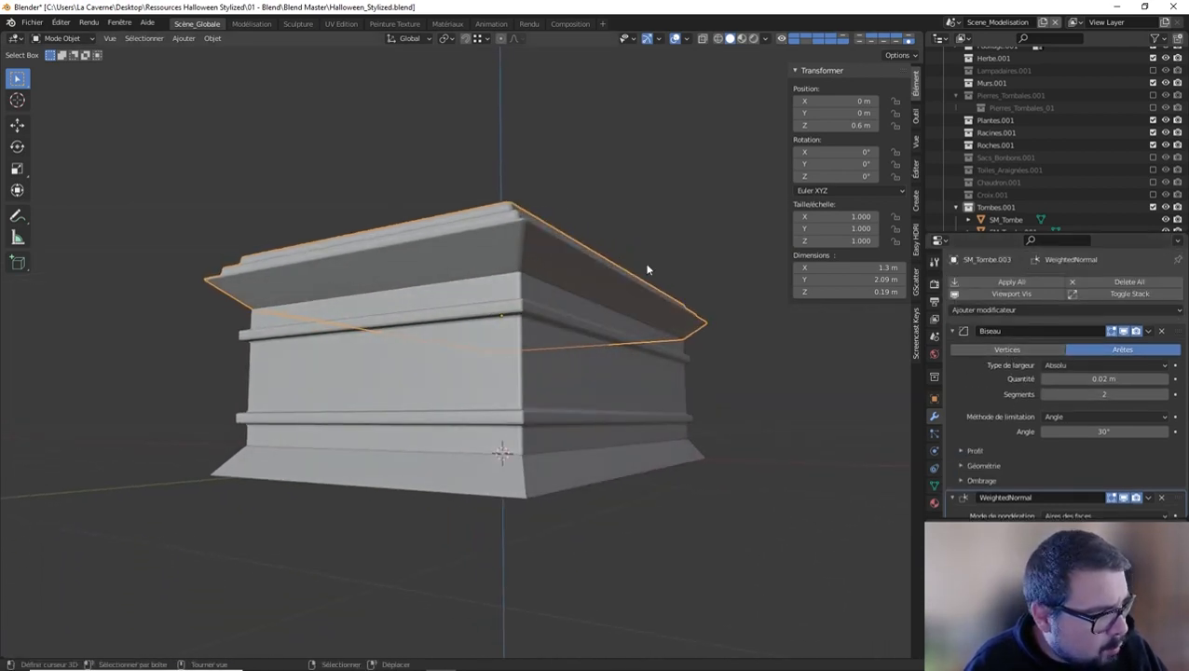
key("KP_Divide")
middle_click_drag(546, 240, 555, 171)
left_click(1006, 310)
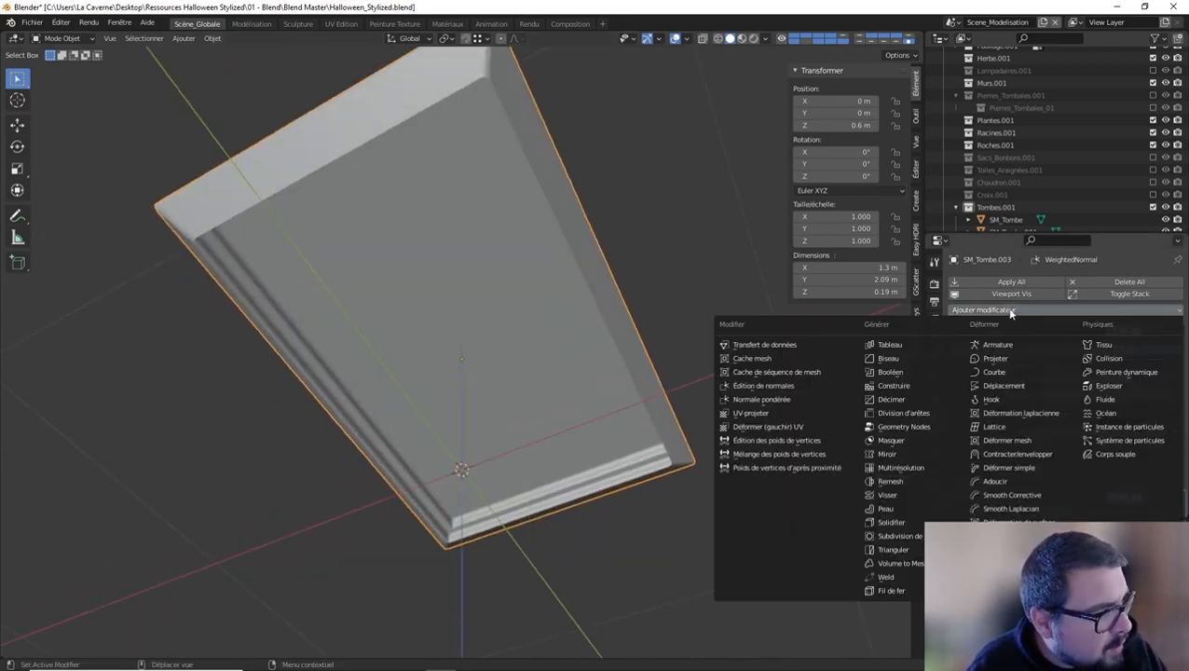
left_click(909, 521)
scroll(1118, 428, "down", 5)
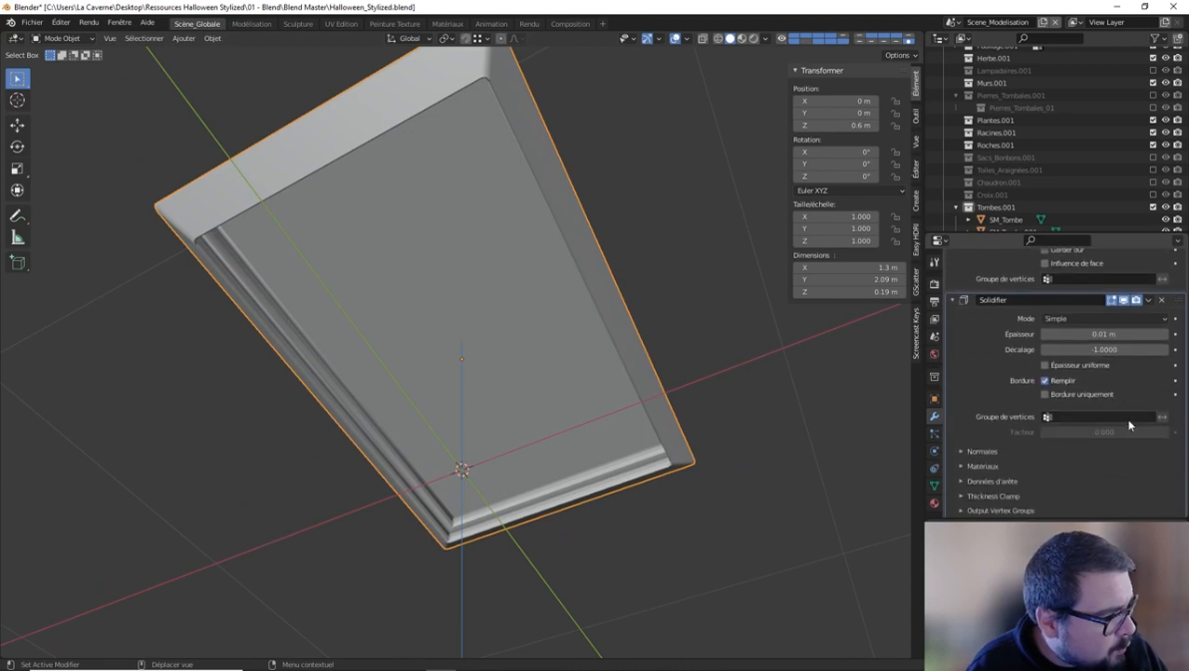
scroll(1118, 331, "up", 6)
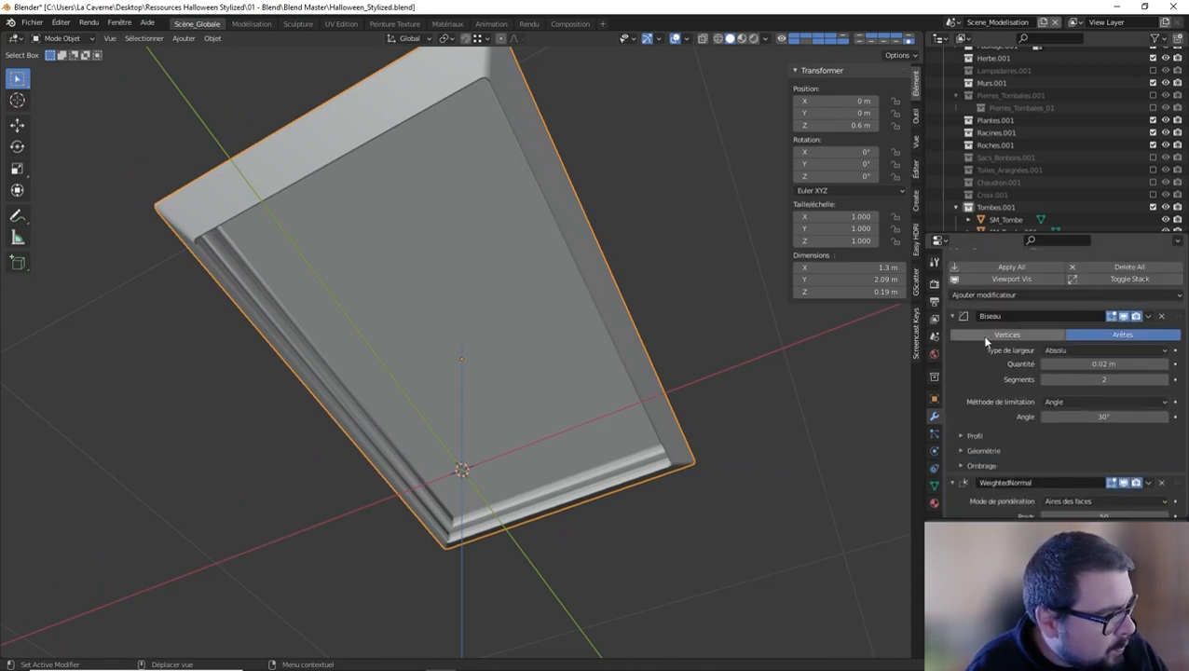
Place the lid's Solidifier modifier first in the stack, ahead of Biseau, and enable Épaisseur uniforme.
left_click(953, 317)
left_click(953, 334)
left_click_drag(1175, 355, 1161, 269)
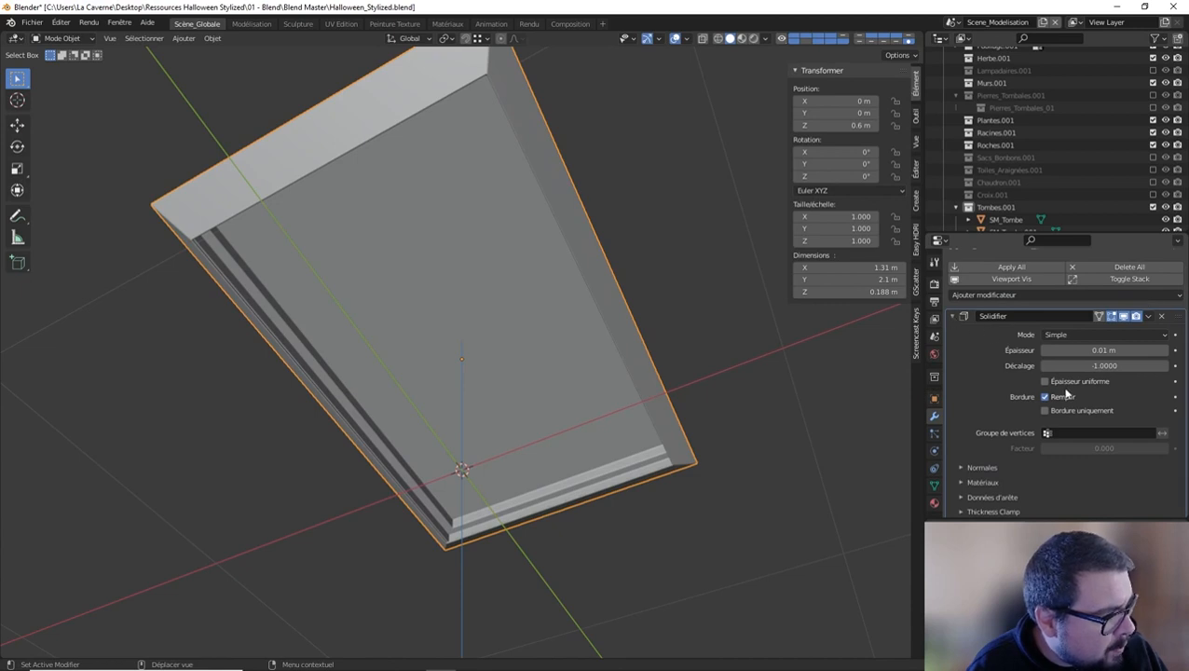
left_click(1044, 381)
left_click(964, 318)
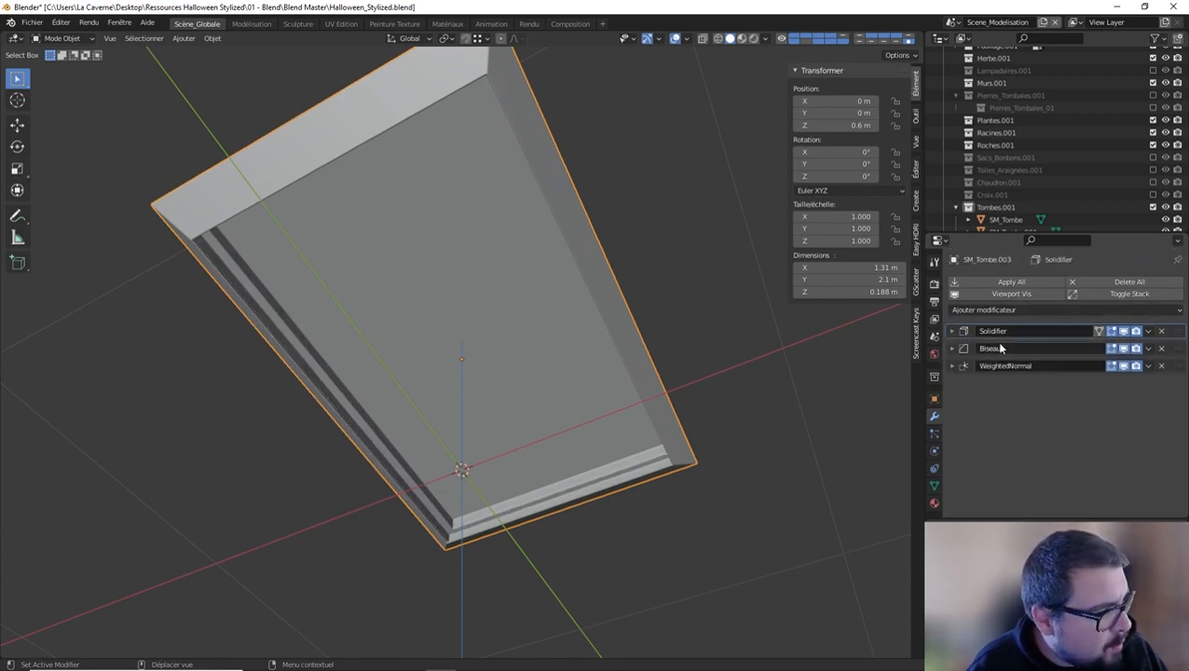
Set the lid's Biseau modifier to an Arc outer miter with a 0.01 m amount, and leave local view.
left_click(952, 348)
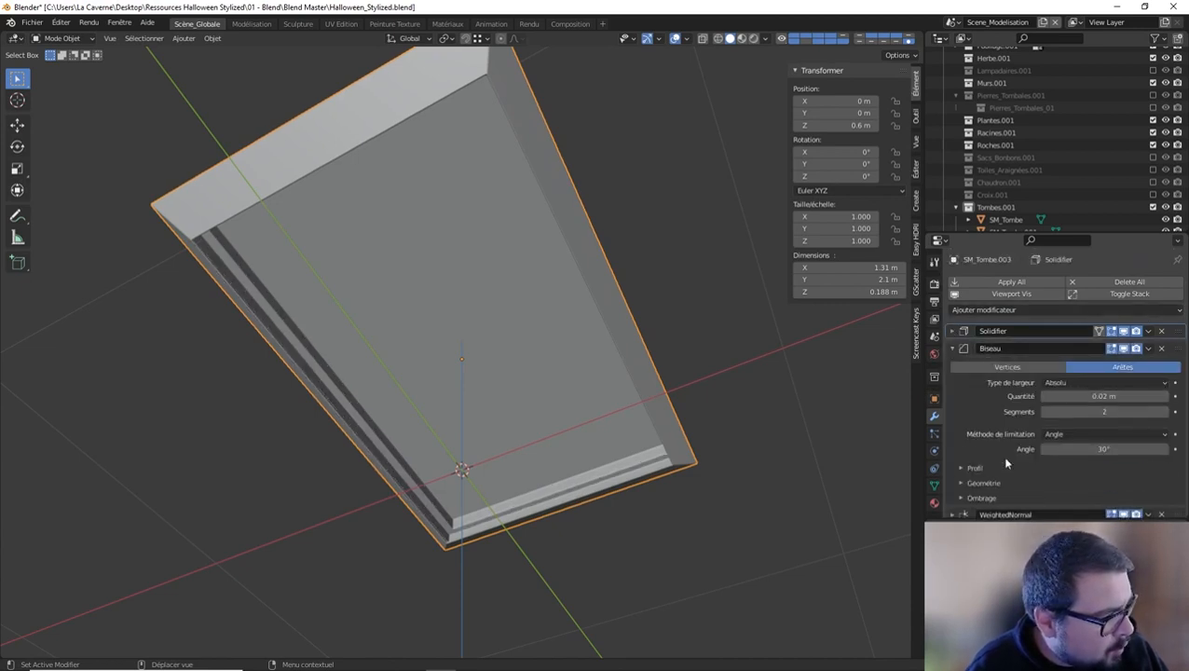
left_click(960, 483)
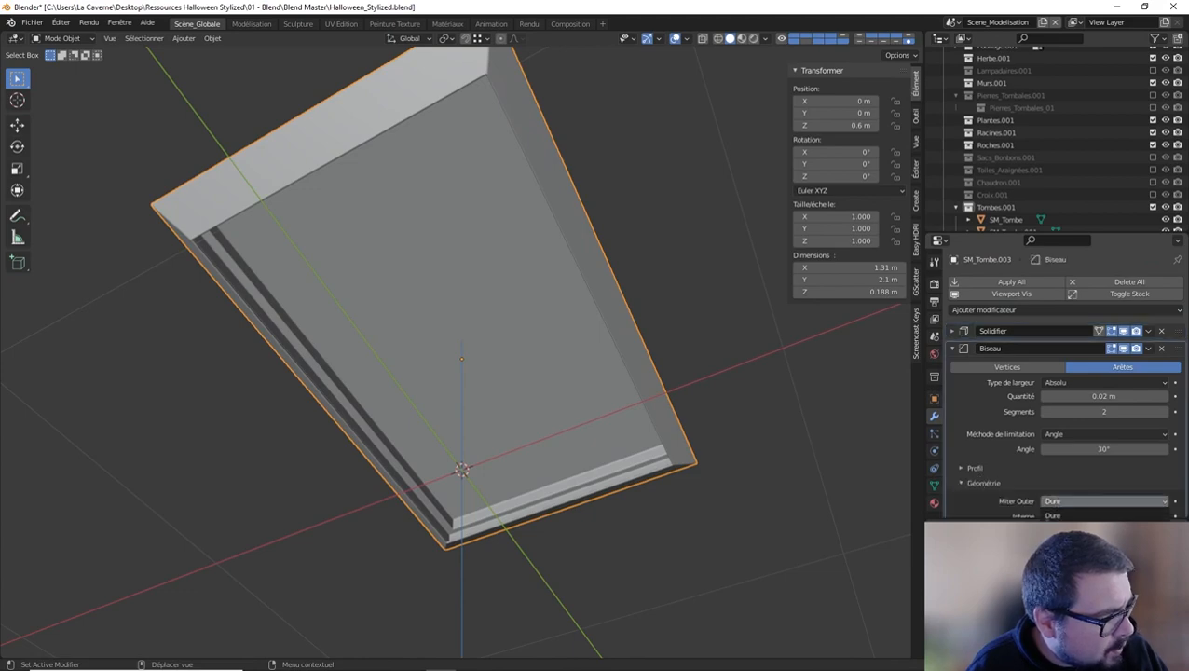
left_click(1053, 543)
key("KP_Divide")
middle_click_drag(646, 310, 567, 289)
left_click(1092, 395)
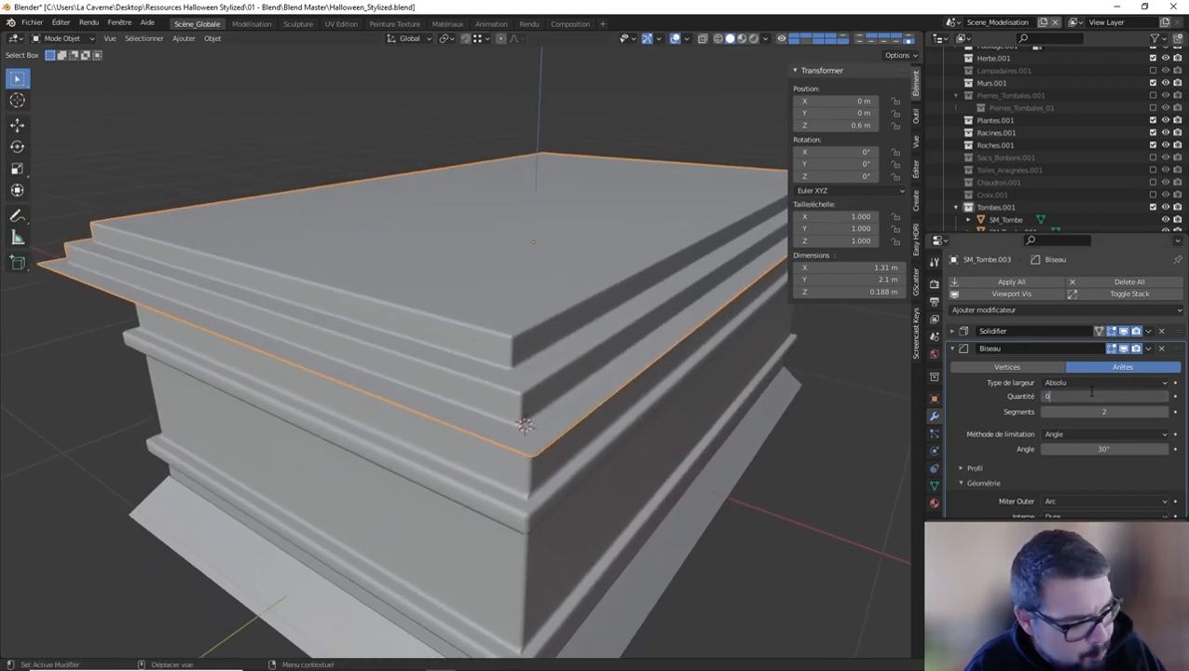
type("0.01")
key("Return")
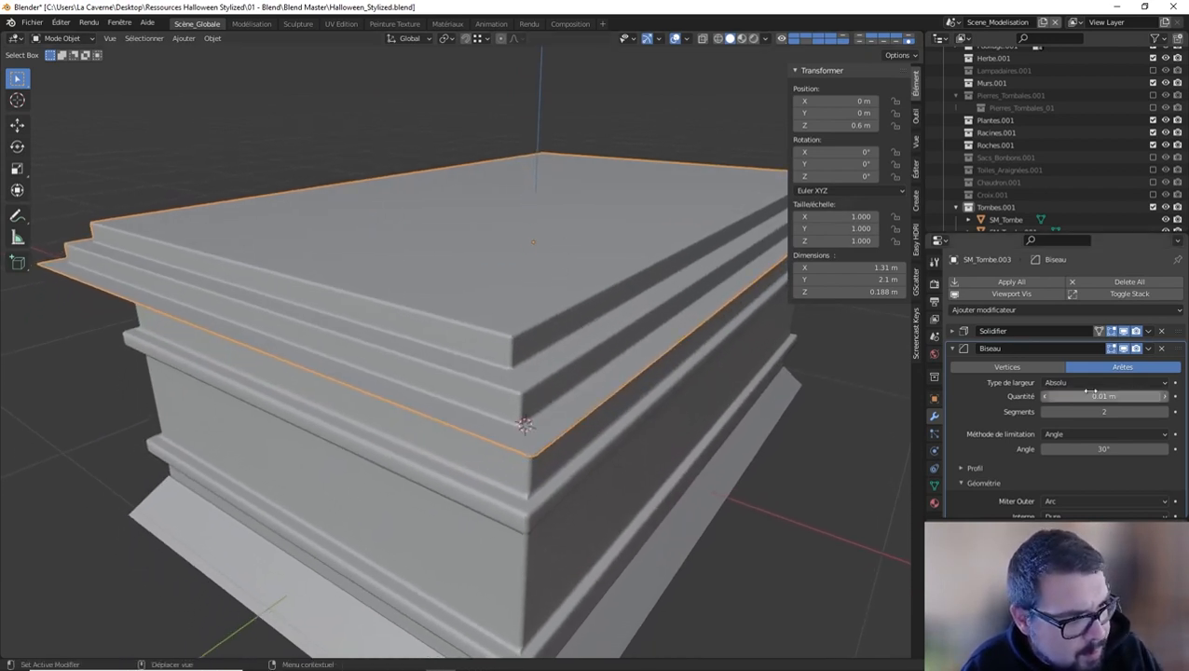
middle_click_drag(546, 404, 554, 368)
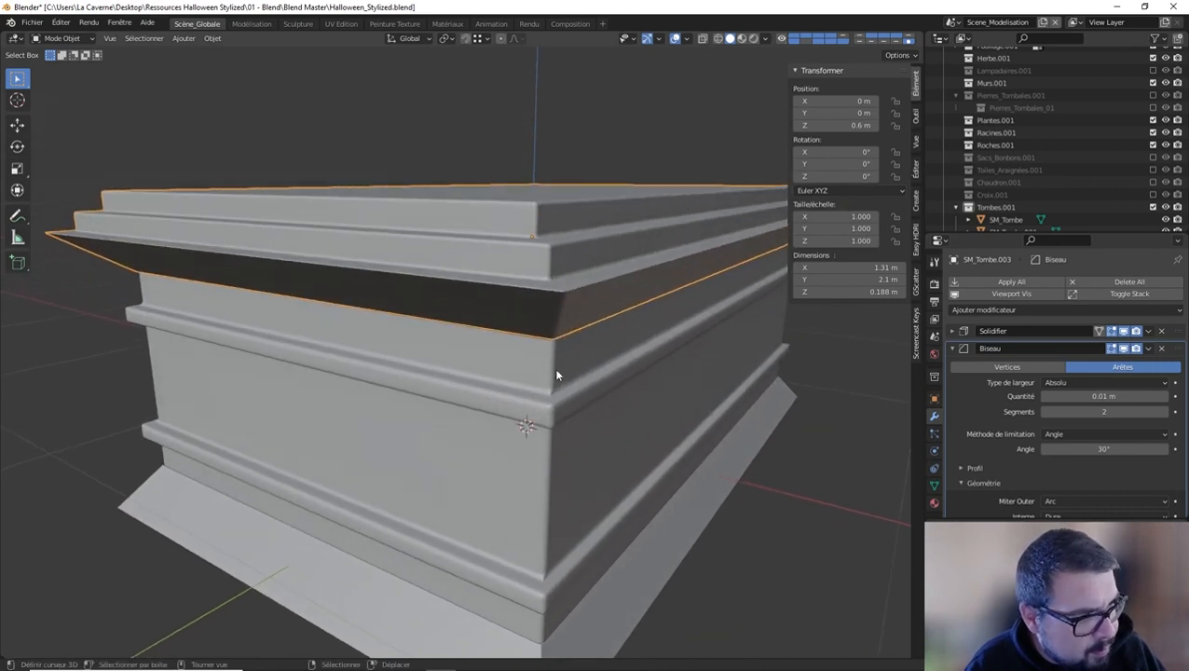
Copy the lid's modifiers to the body and the base.
left_click(557, 421)
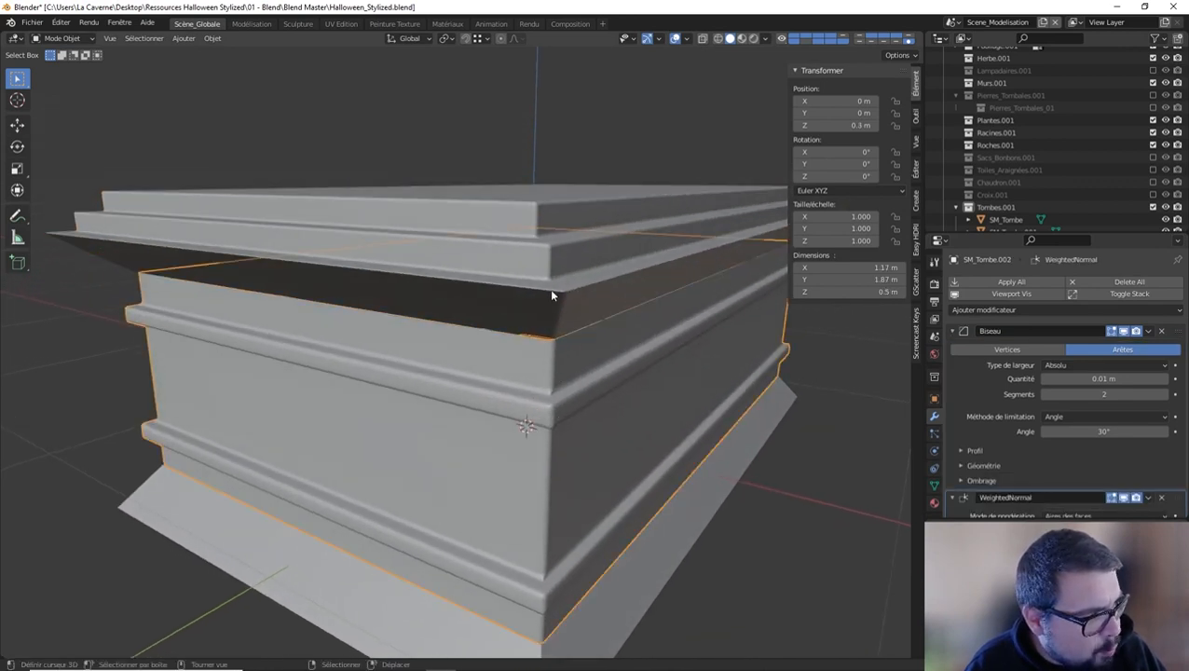
left_click(540, 263)
middle_click_drag(540, 263, 545, 324)
scroll(545, 324, "down", 2)
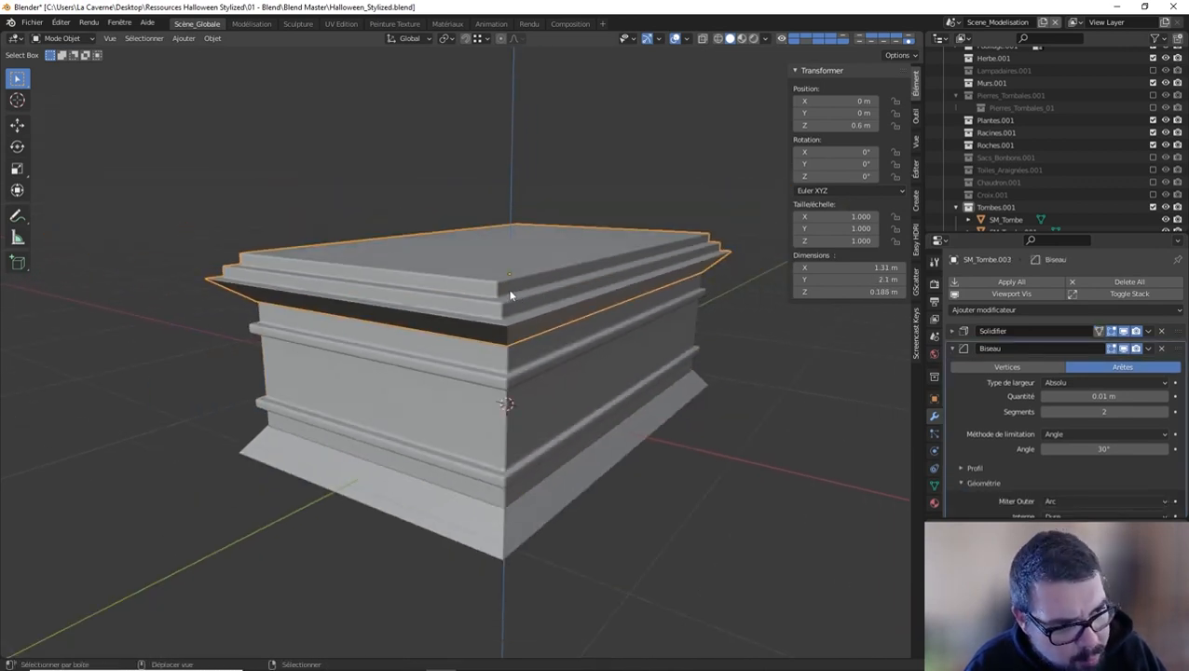
left_click(527, 408, "shift")
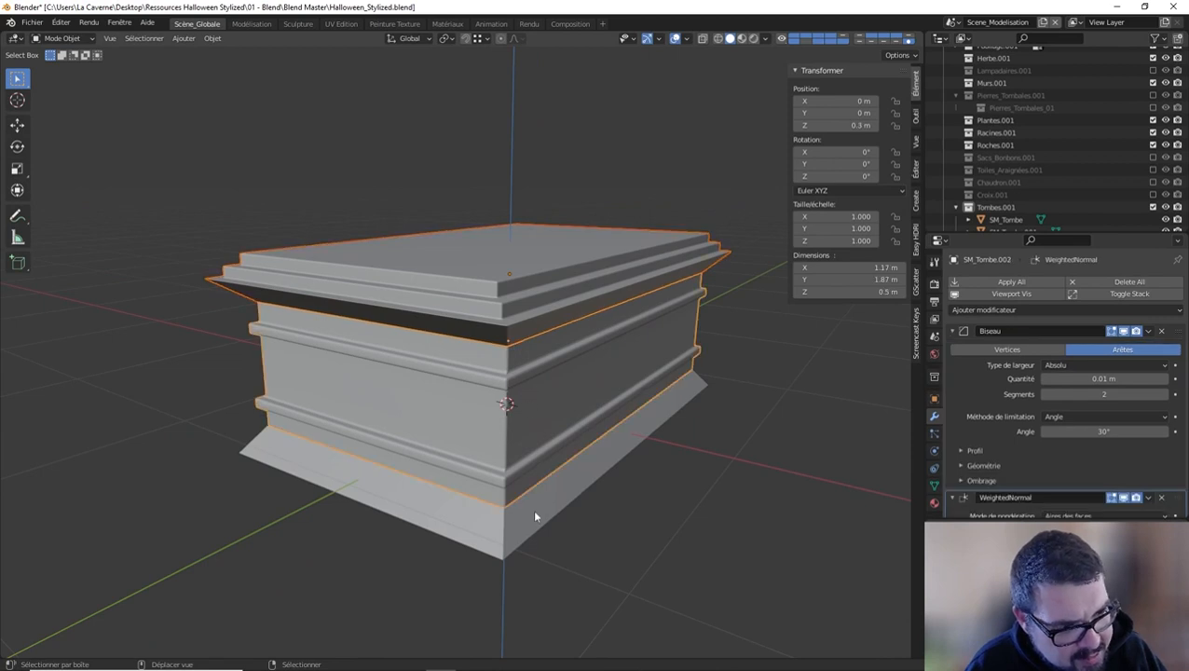
key("ctrl+j")
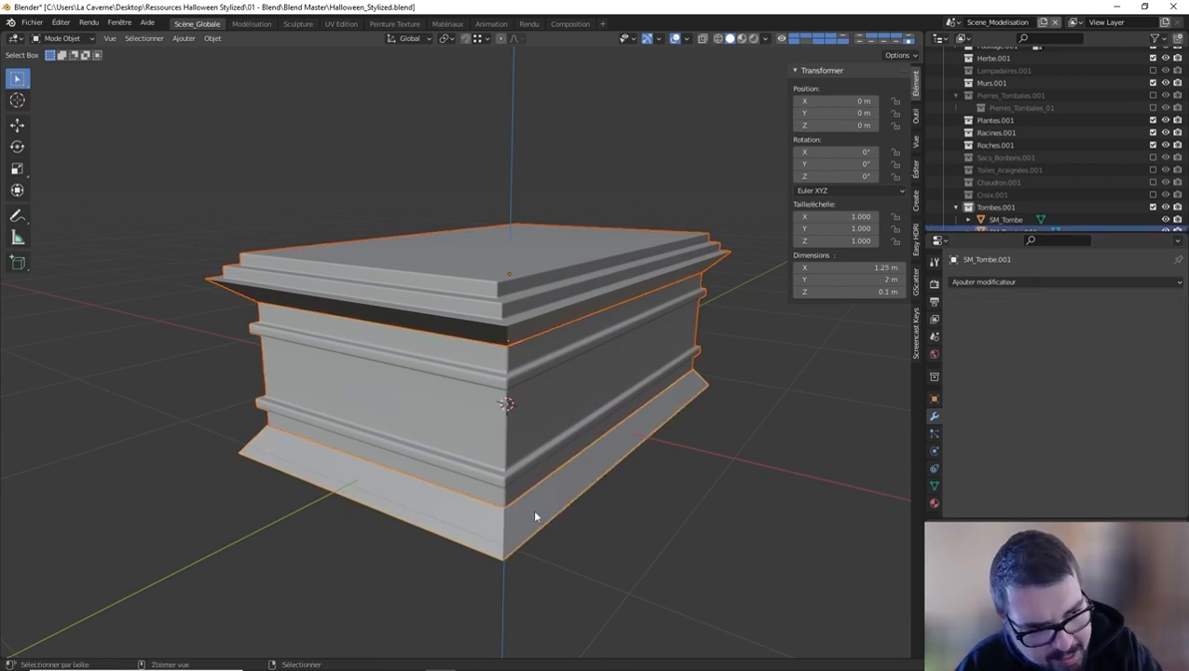
key("ctrl+z")
left_click(529, 249, "shift")
key("ctrl+l")
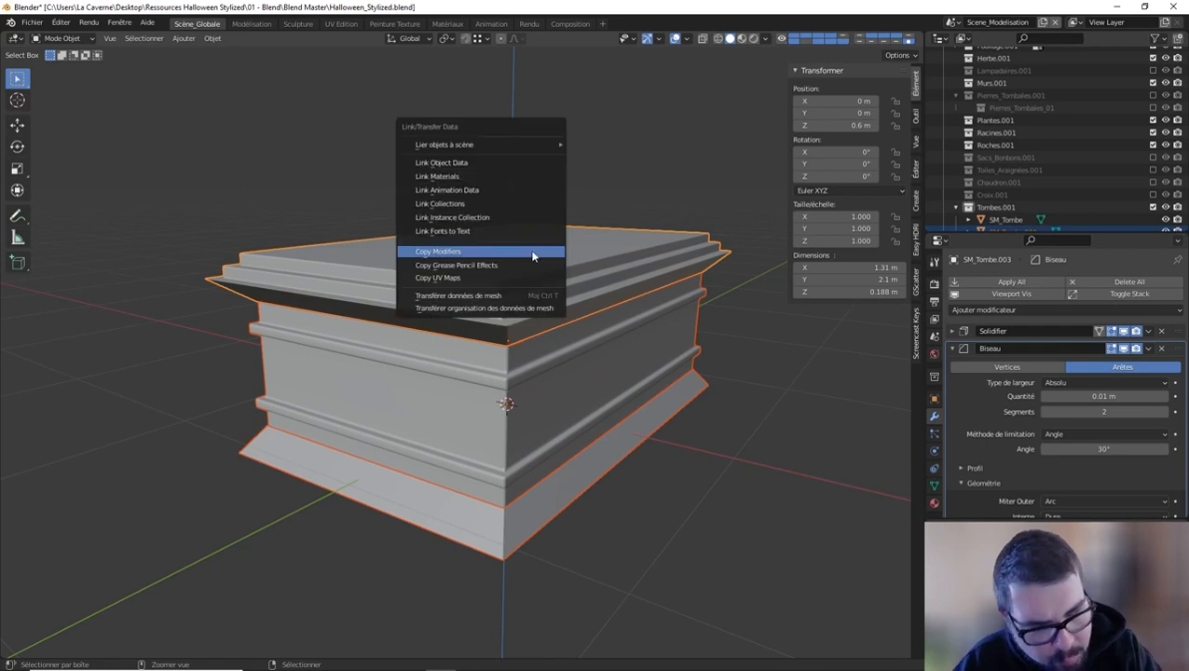
left_click(532, 255)
Enable Auto-lisser on the base, check the same setting on the body, and deselect everything.
key("a")
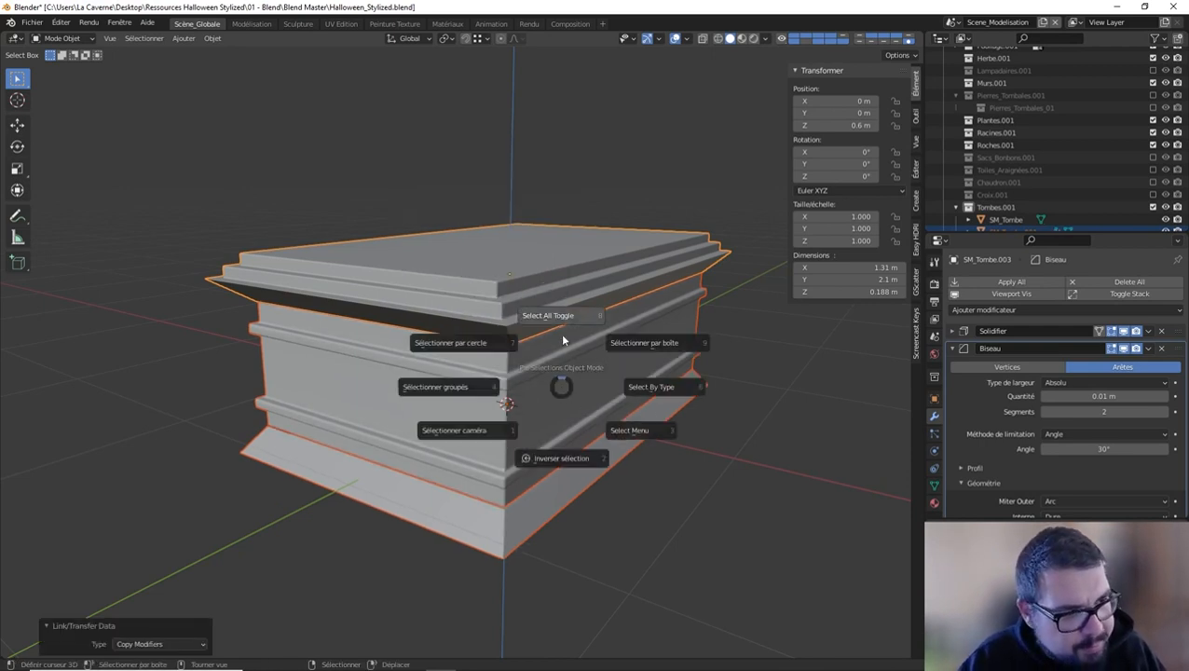
left_click(561, 320)
left_click(559, 488)
key("q")
left_click(548, 484)
left_click(510, 451)
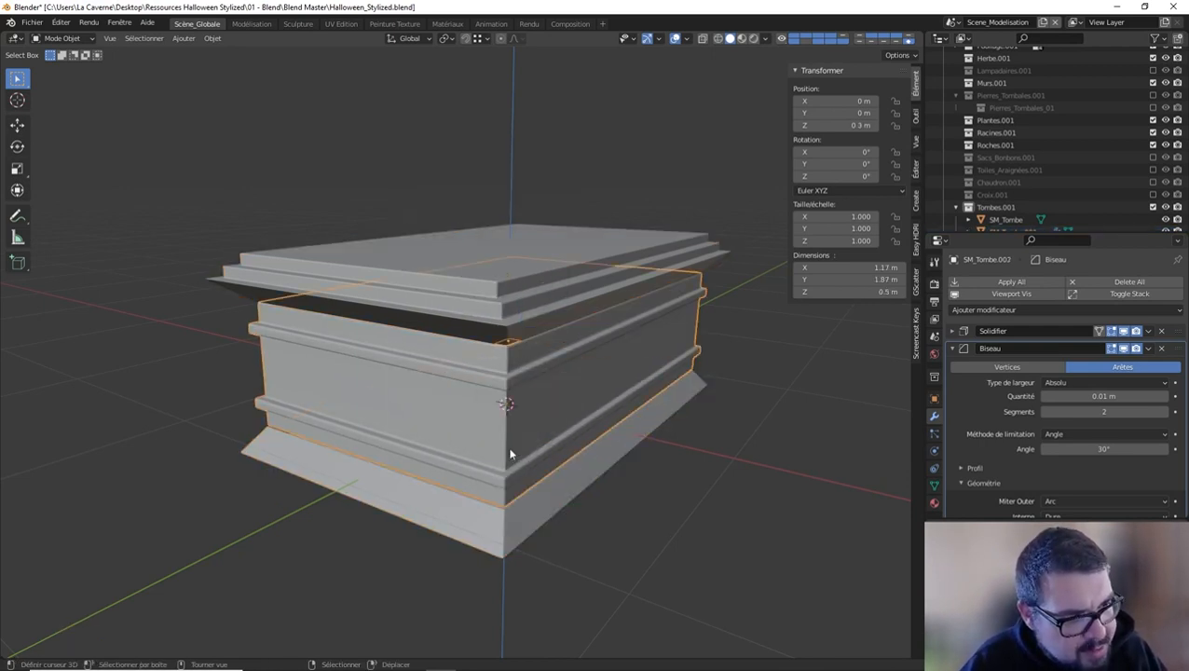
key("q")
left_click(509, 451)
key("a")
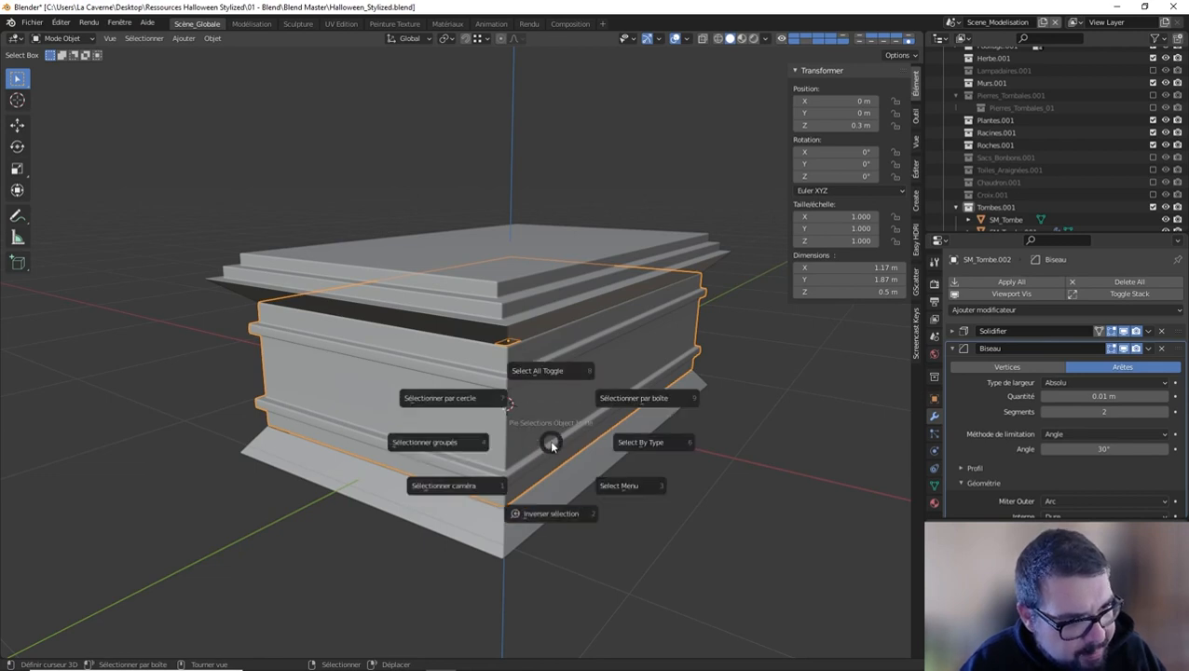
left_click(550, 367)
Apply the lid's scale and rotation, and set its origin to its geometry.
middle_click_drag(550, 366, 570, 290)
scroll(578, 270, "up", 6)
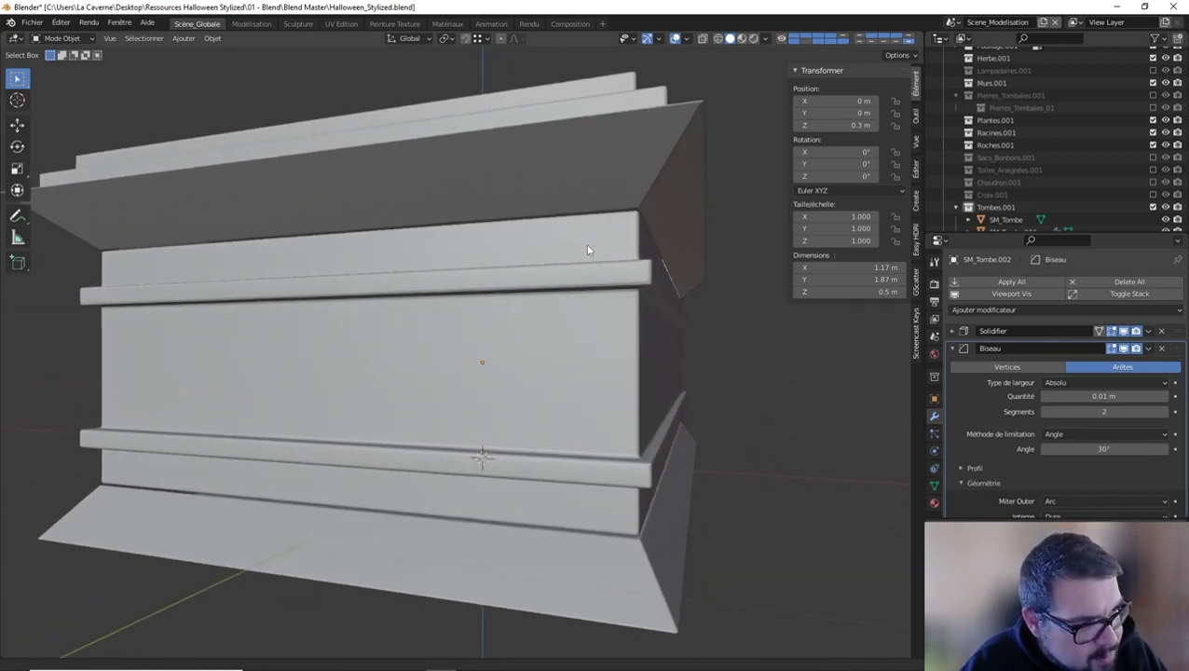
scroll(579, 258, "down", 3)
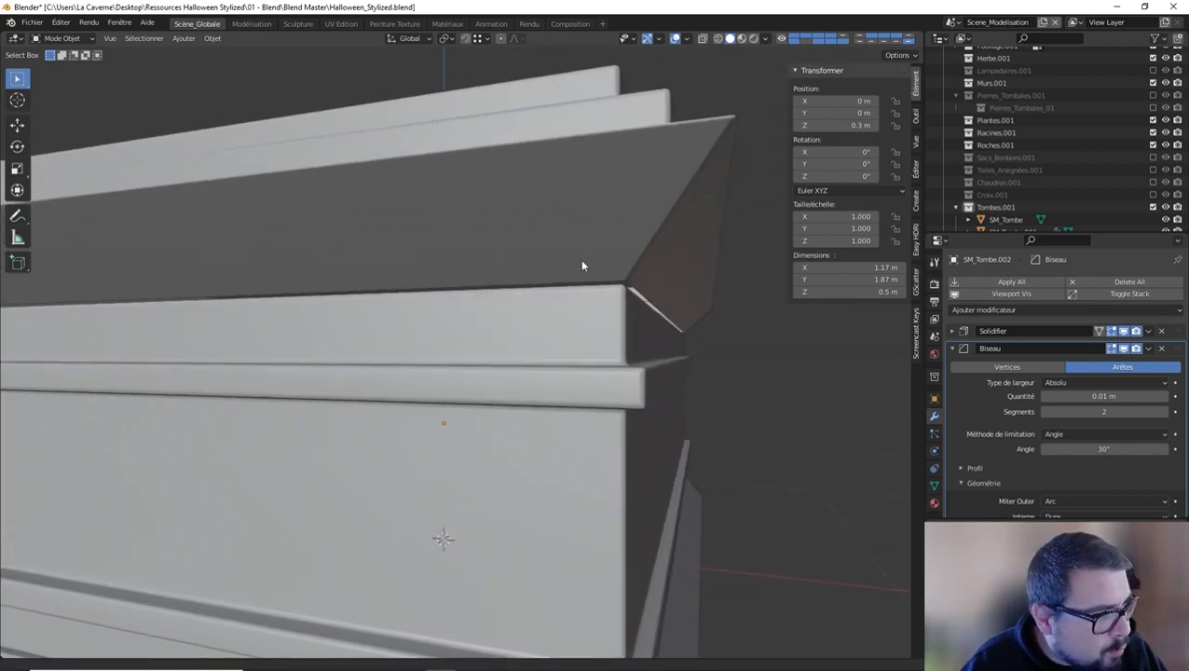
scroll(579, 259, "up", 5)
left_click(591, 259)
key("q")
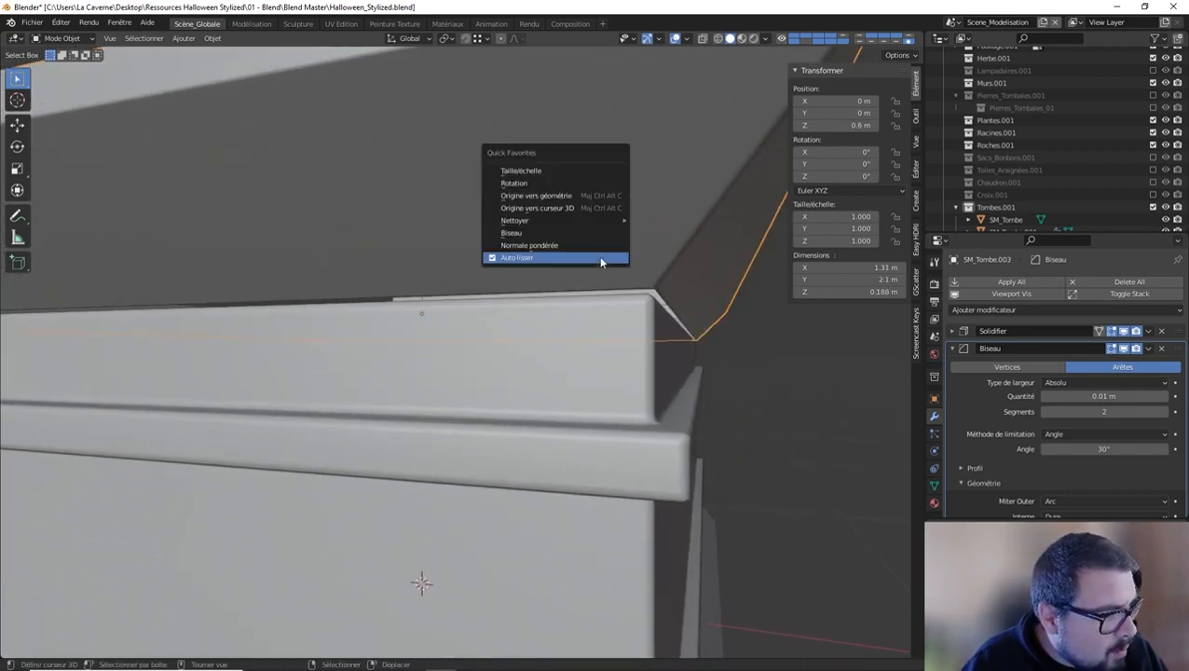
left_click(556, 170)
key("q")
left_click(542, 183)
key("q")
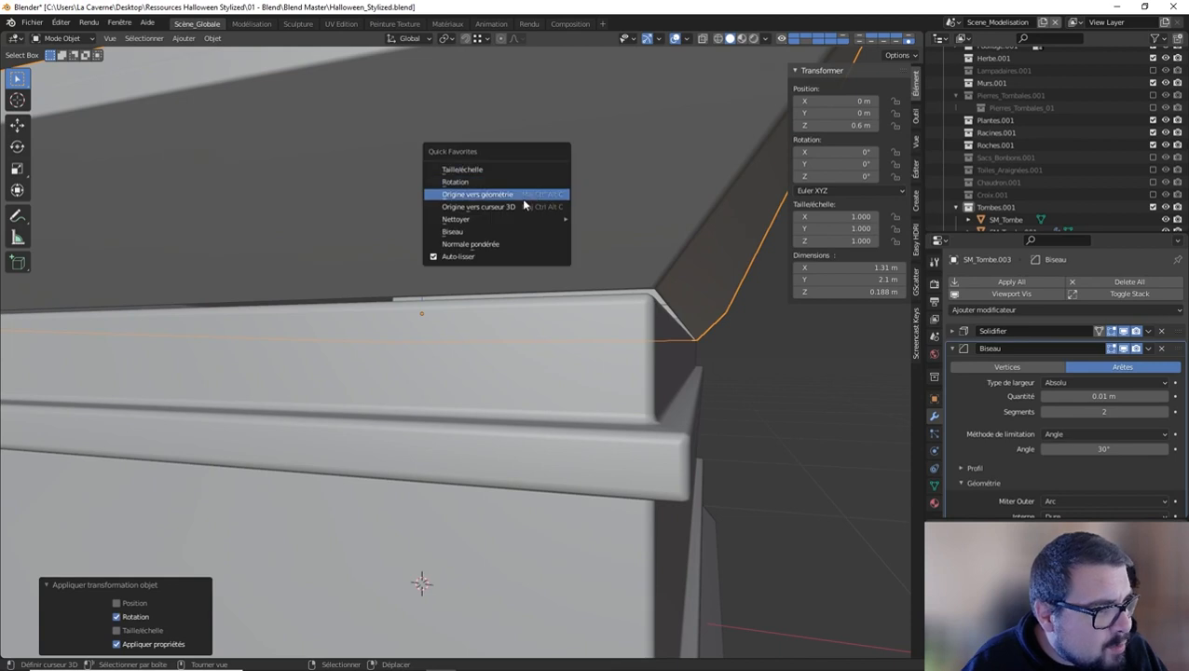
left_click(521, 195)
Apply the body's scale, set its origin to its geometry, and deselect it.
left_click(602, 309)
key("q")
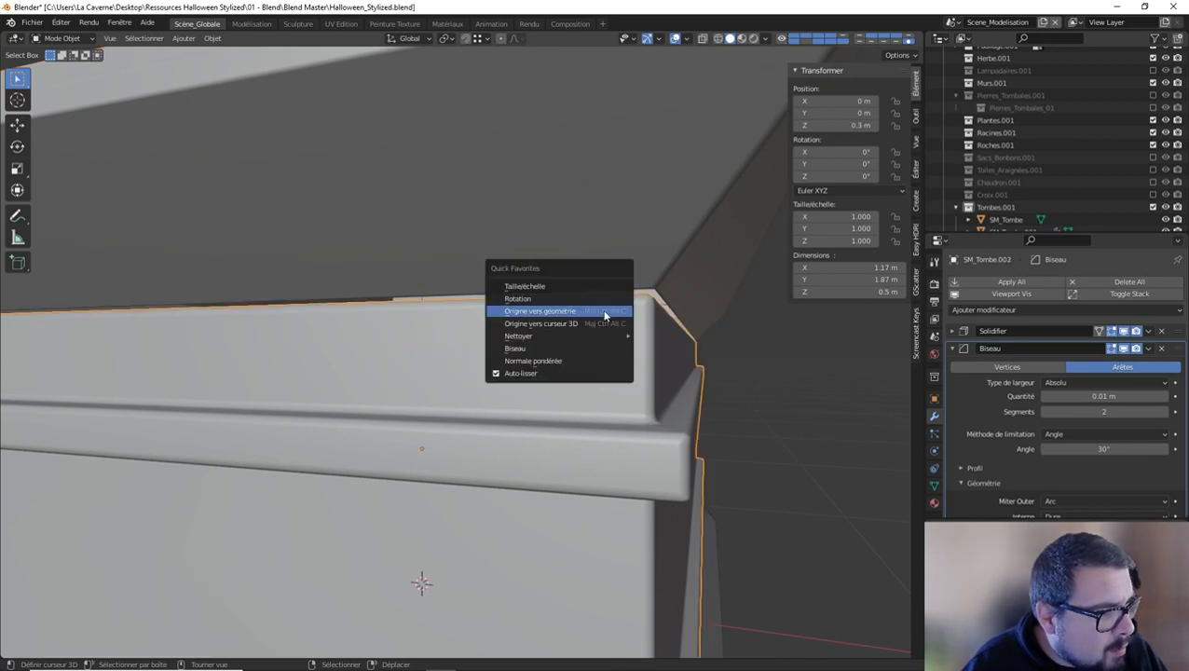
left_click(584, 278)
key("q")
left_click(557, 308)
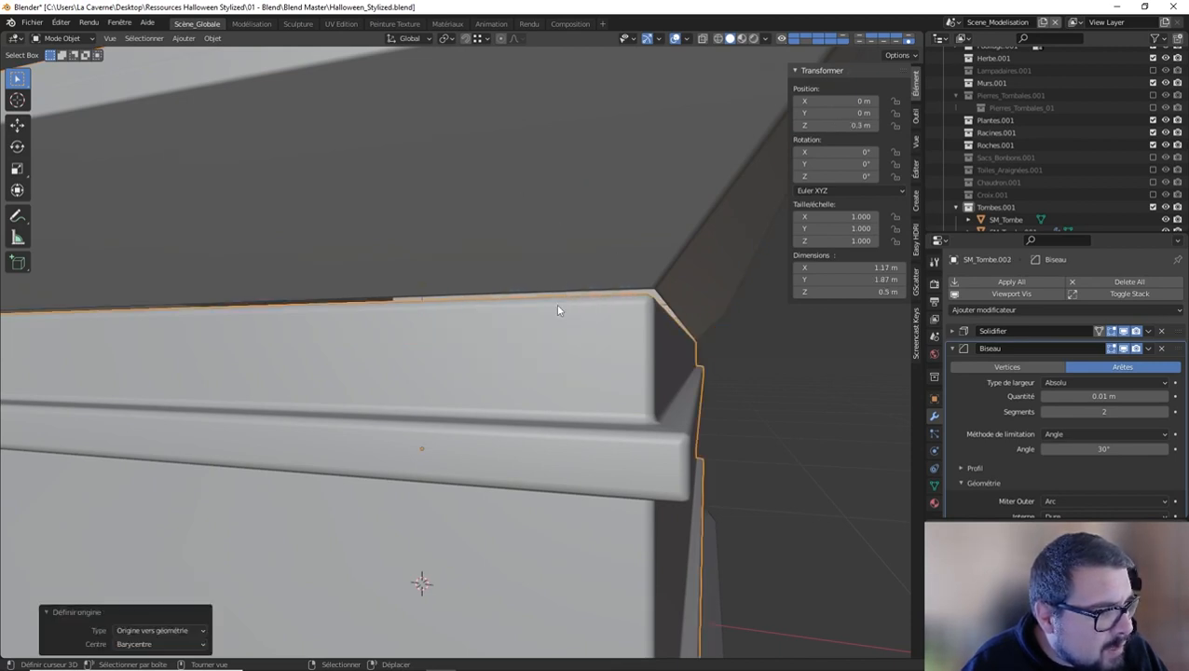
middle_click_drag(664, 290, 647, 294)
key("a")
left_click(646, 230)
Lower the lid about 0.004 m along Z to close the gap above the body, and deselect it.
left_click(557, 260)
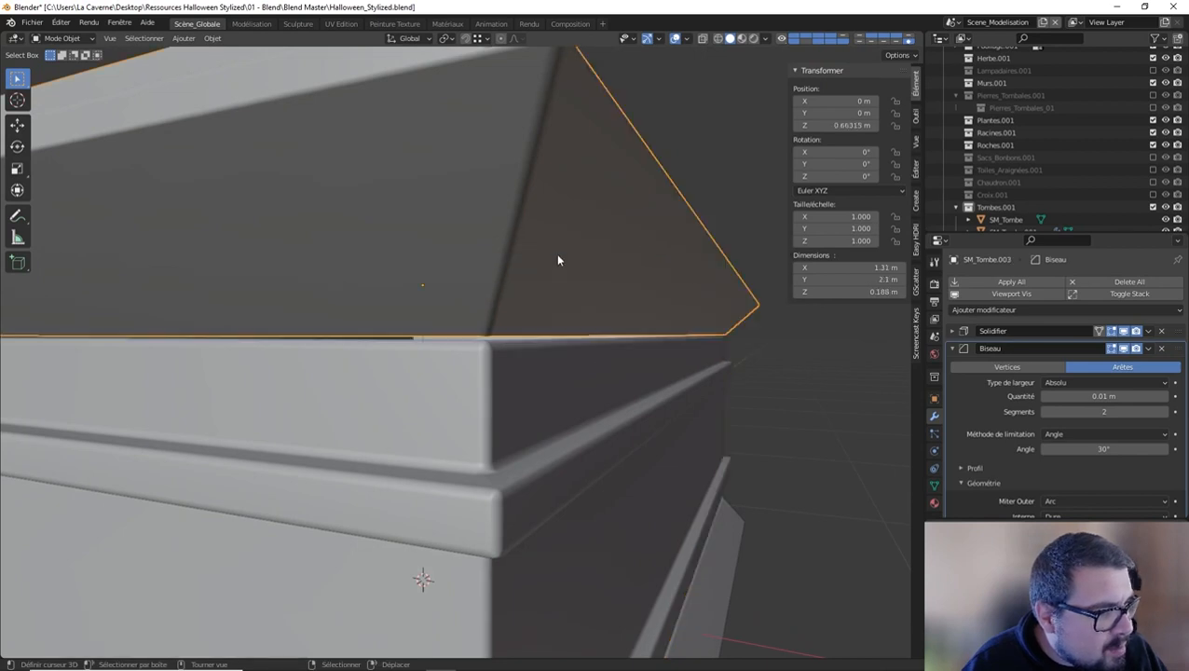
key("g")
key("z")
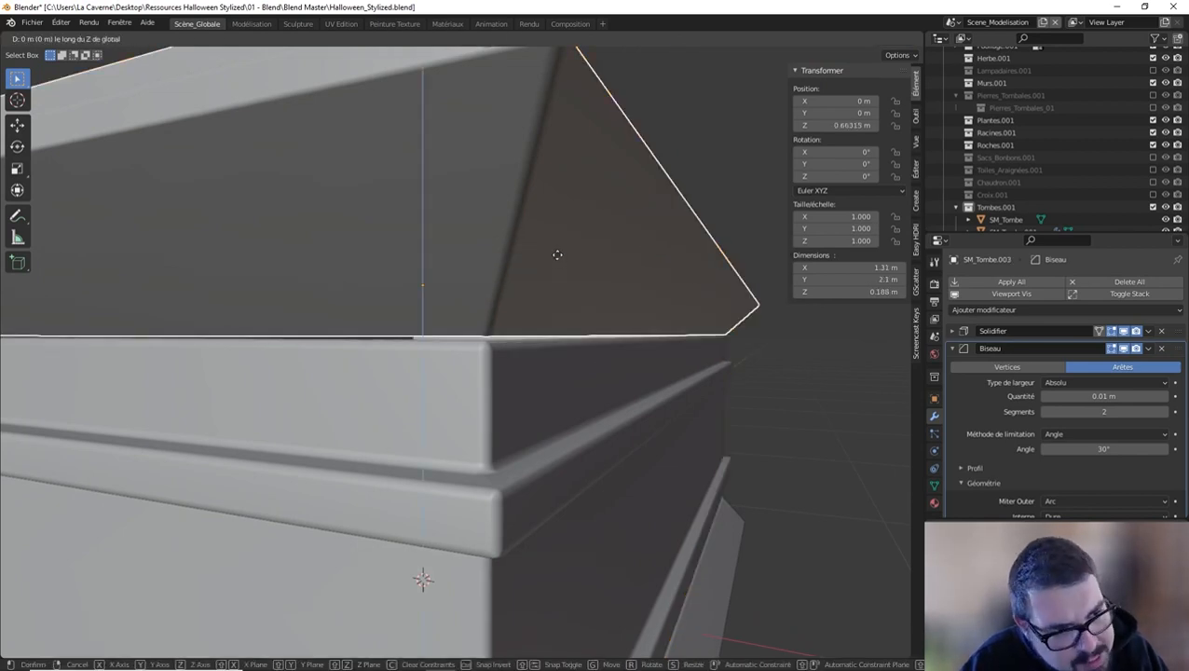
left_click(561, 271)
key("a")
left_click(562, 223)
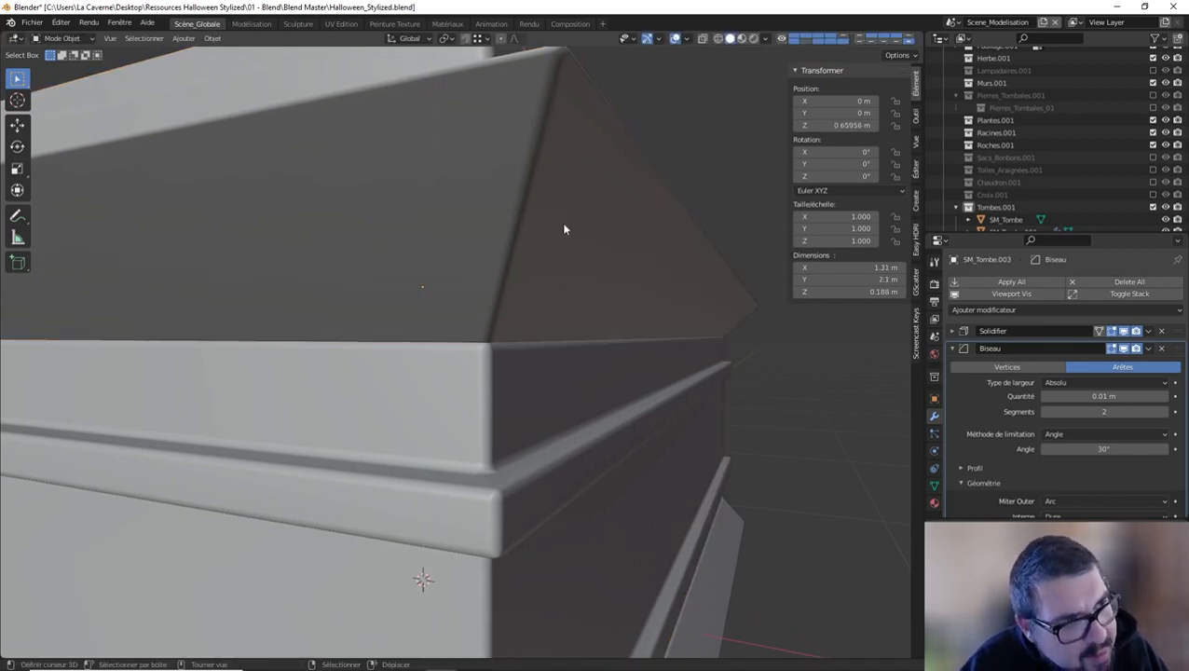
Edit the body in face mode and select the three middle faces between the bands on one short end.
scroll(562, 226, "down", 4)
middle_click_drag(559, 247, 560, 215)
left_click(447, 291)
key("Tab")
middle_click_drag(448, 291, 605, 256)
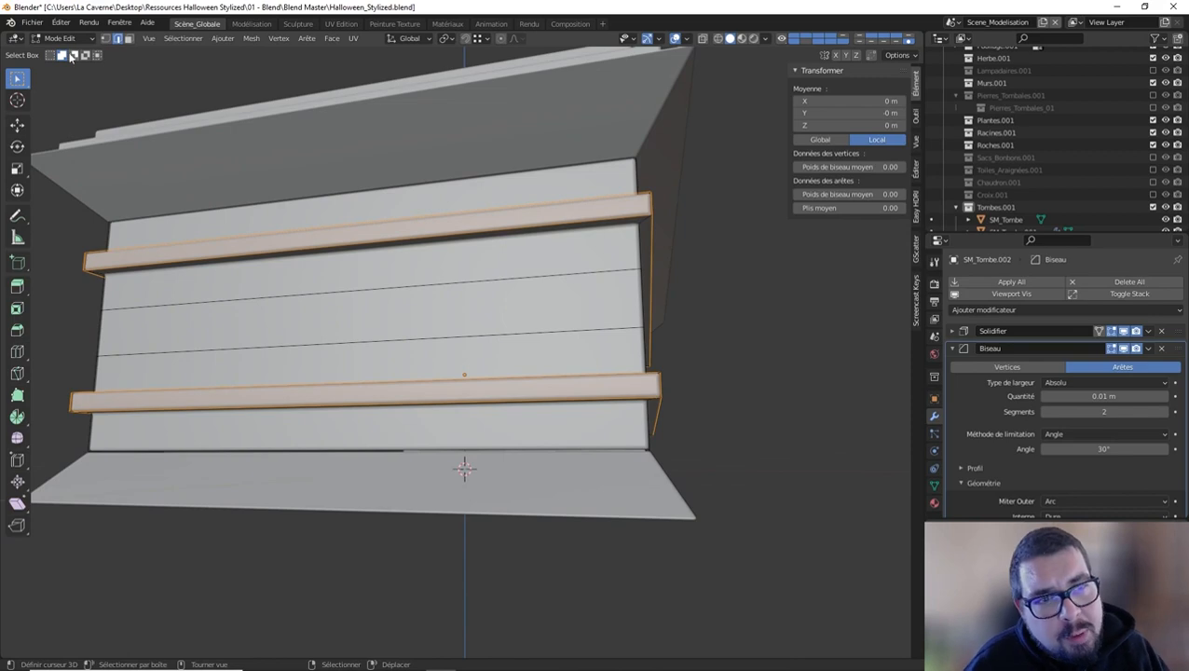
left_click(130, 38)
right_click(362, 314)
right_click(360, 274)
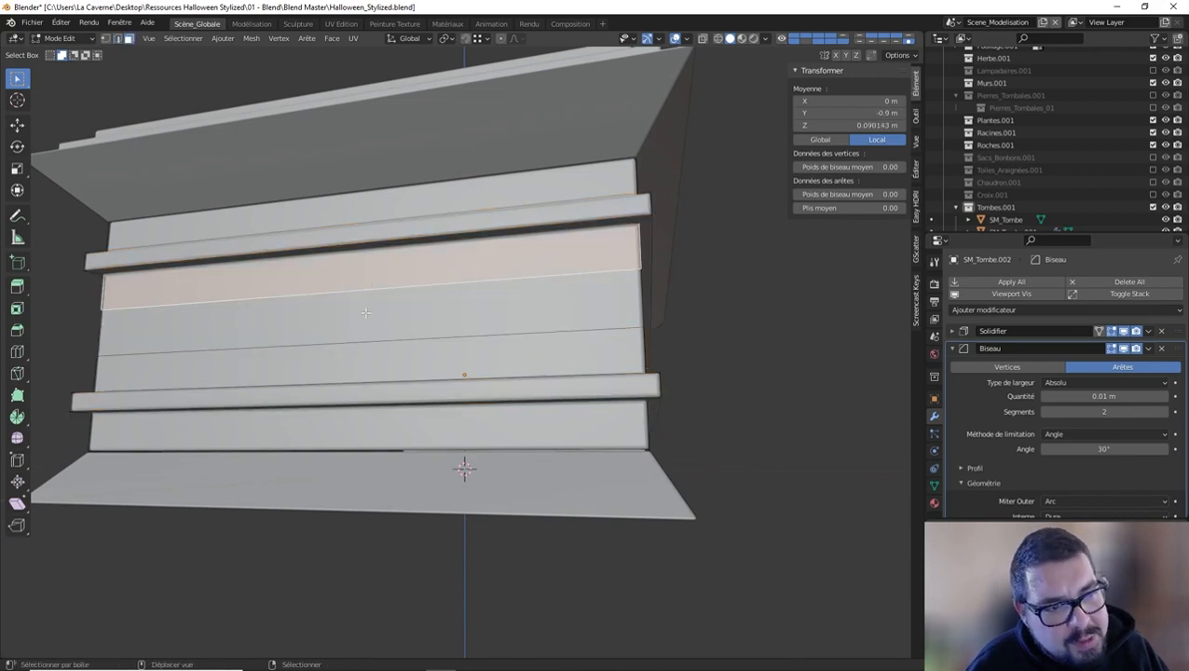
right_click(359, 296, "shift")
right_click(363, 316, "shift")
right_click(390, 359, "shift")
right_click(400, 319, "shift")
Add the opposite end's three middle faces to the selection and inset both ends by about 0.0222 m.
middle_click_drag(734, 318, 478, 337)
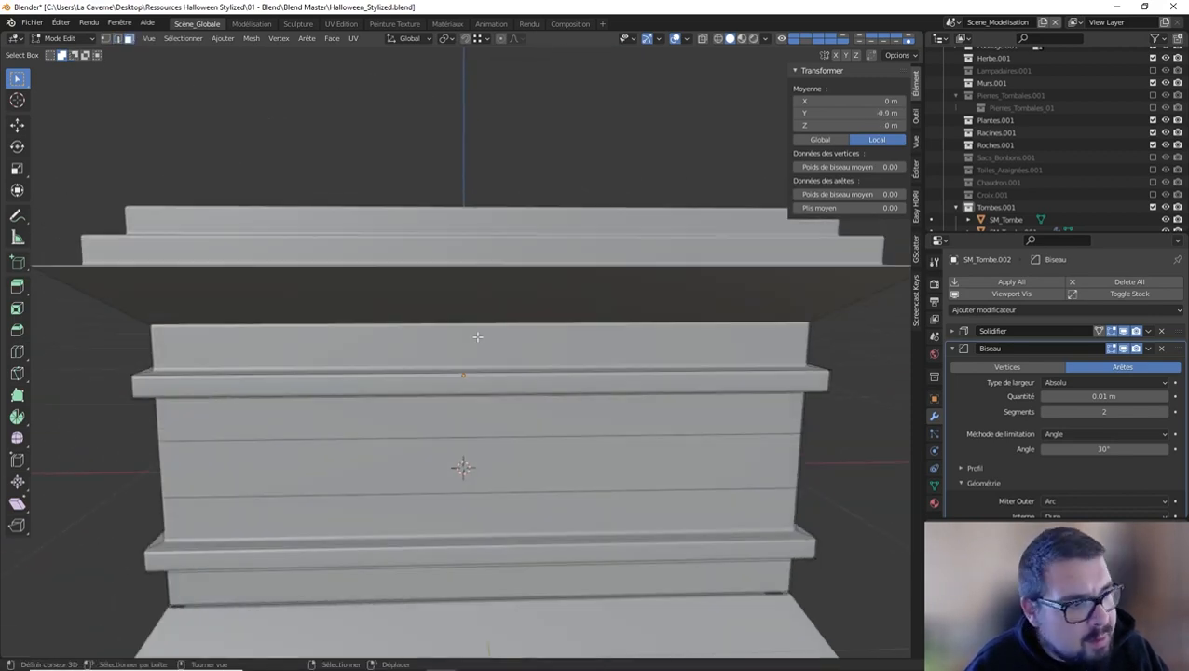
right_click(538, 424, "shift")
right_click(538, 471, "shift")
right_click(539, 503, "shift")
key("i")
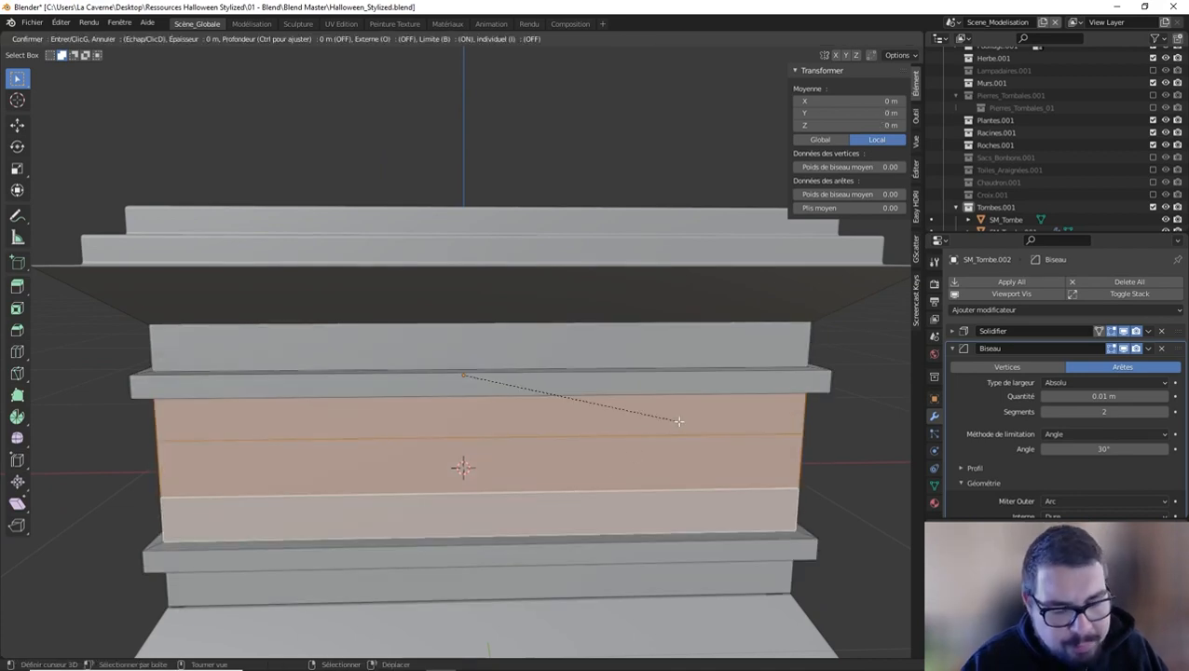
left_click(600, 438)
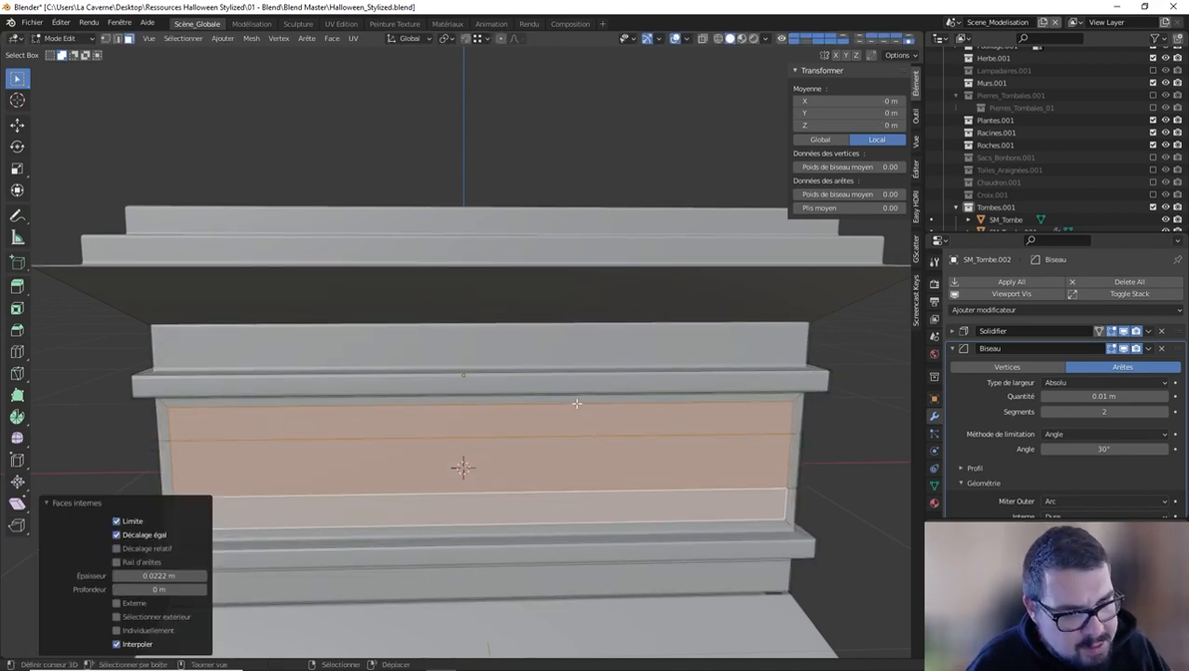
Extrude the inset panels on both short ends outward, scaling them to about 1.059 along Y.
middle_click_drag(587, 414, 626, 402)
key("e")
key("s")
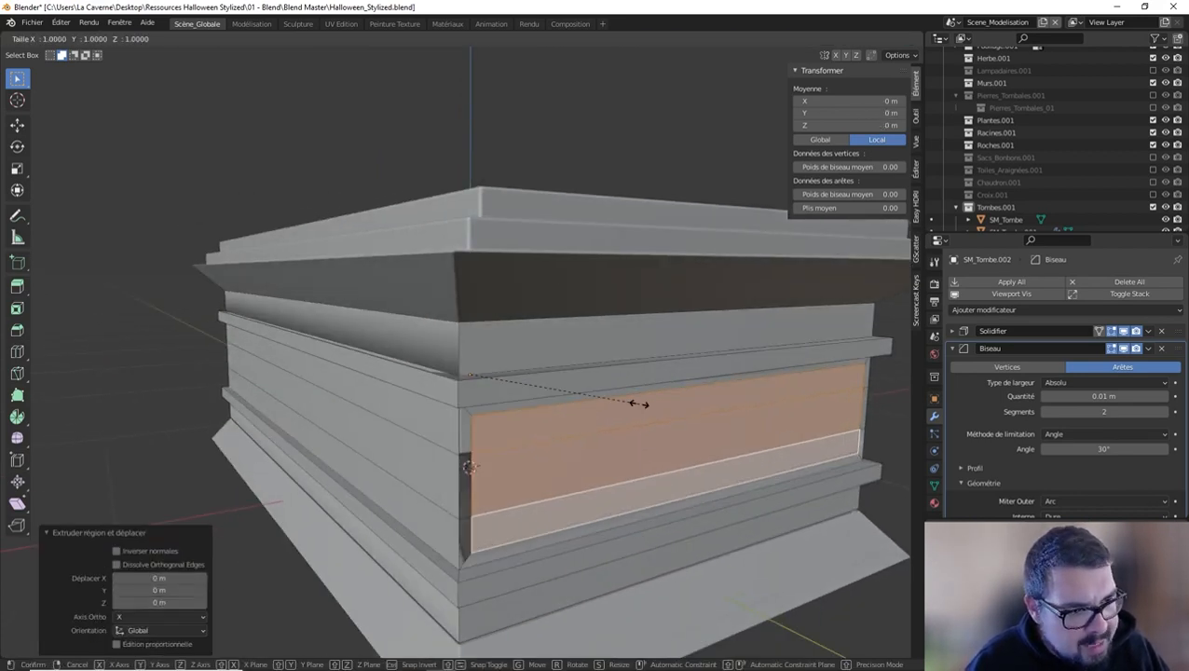
key("y")
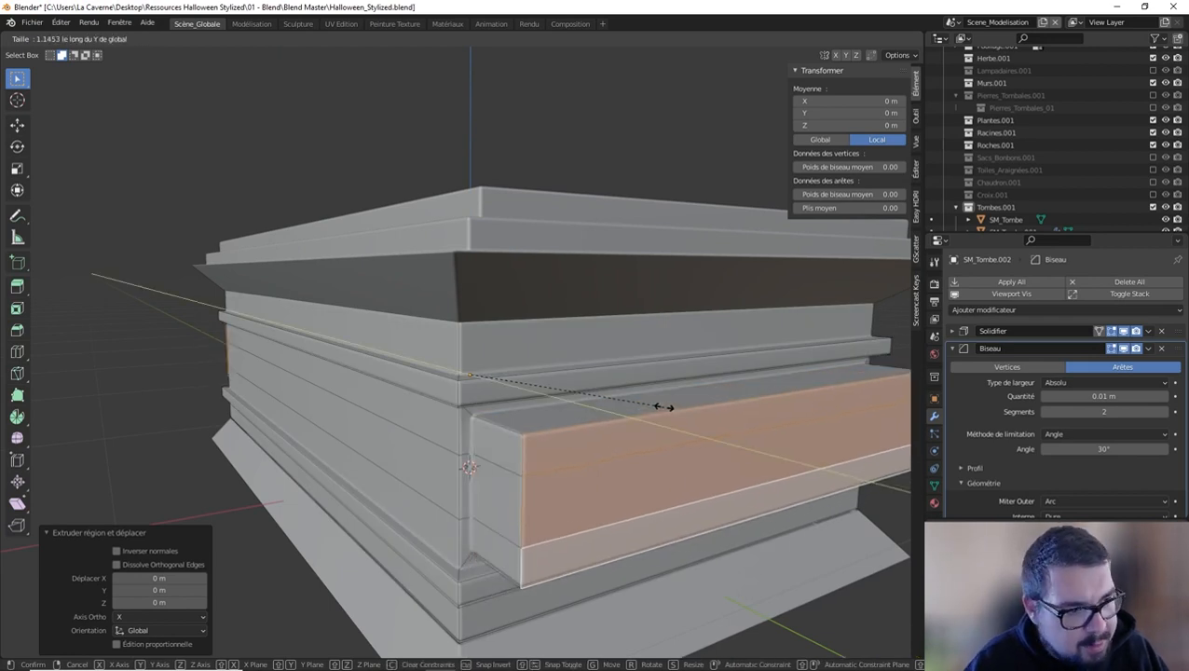
left_click(744, 437)
Taper the extruded end panels by scaling their outer faces to about 0.892 along X and 0.631 along Z.
key("s")
key("x")
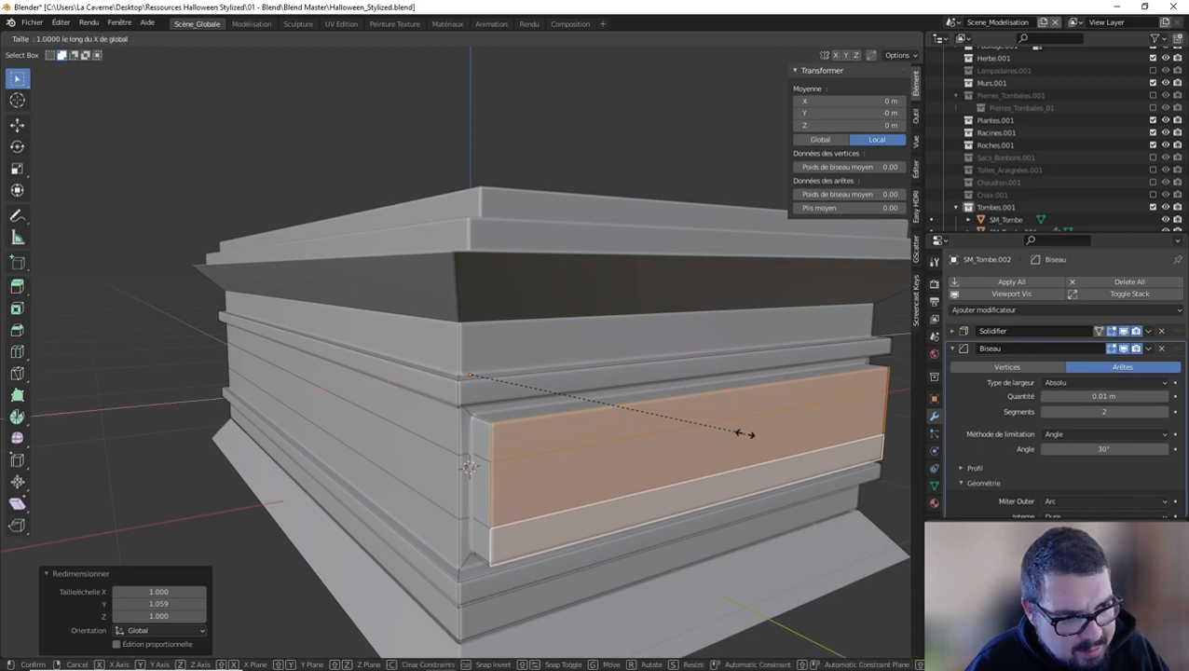
left_click(713, 433)
key("s")
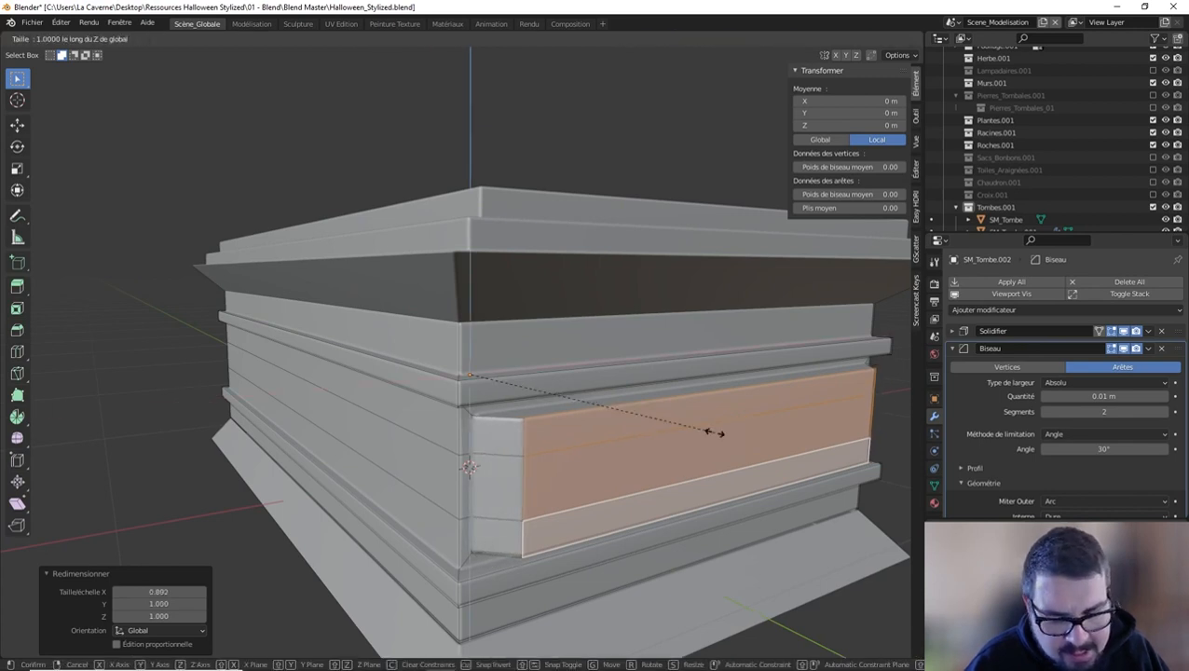
key("z")
left_click(621, 418)
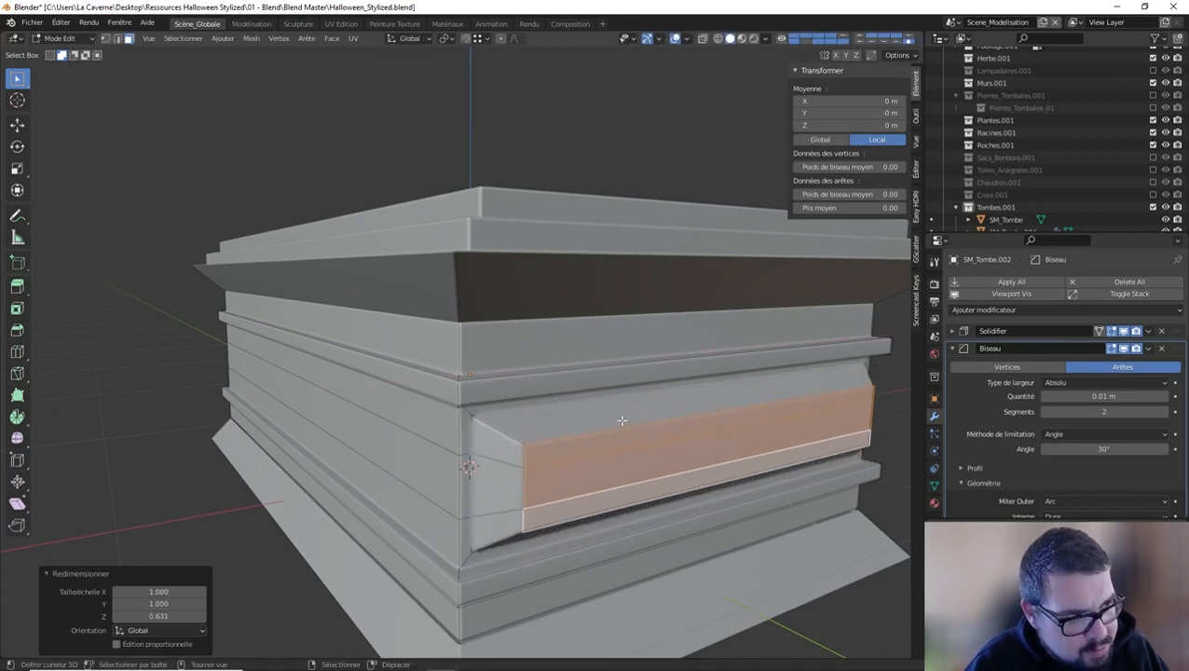
Select the middle face on both long sides of the body and inset them by about 0.0173 m.
middle_click_drag(620, 418, 679, 371)
key("Tab")
scroll(663, 409, "down", 2)
key("Tab")
left_click(506, 380)
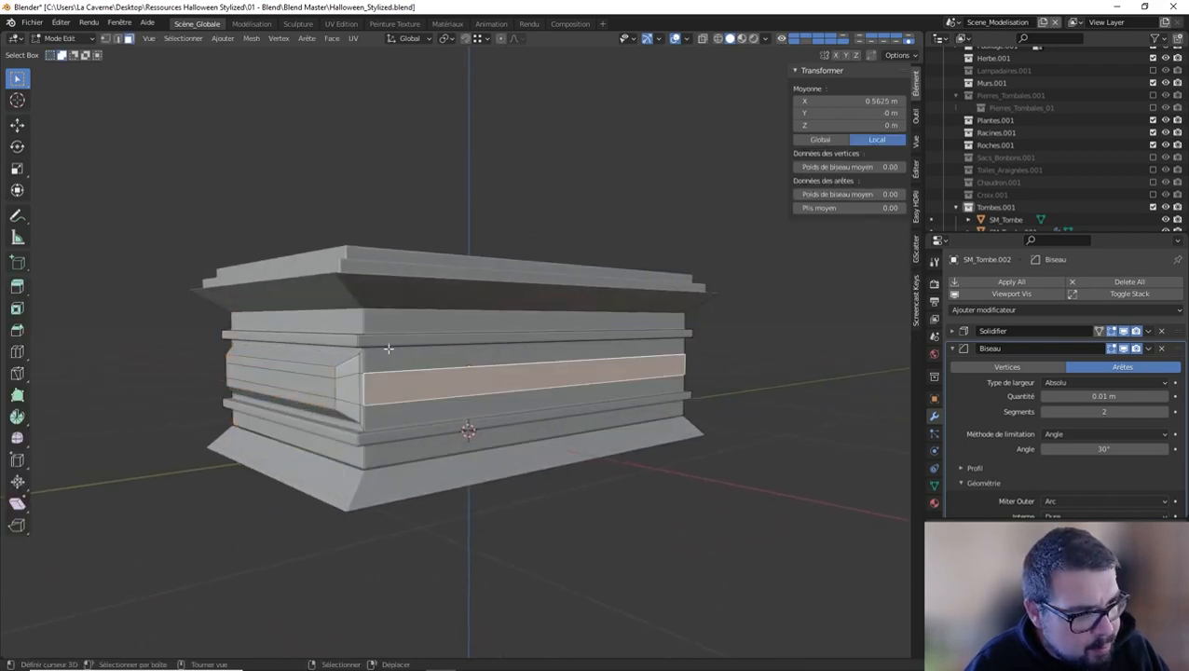
middle_click_drag(390, 348, 496, 367)
key("i")
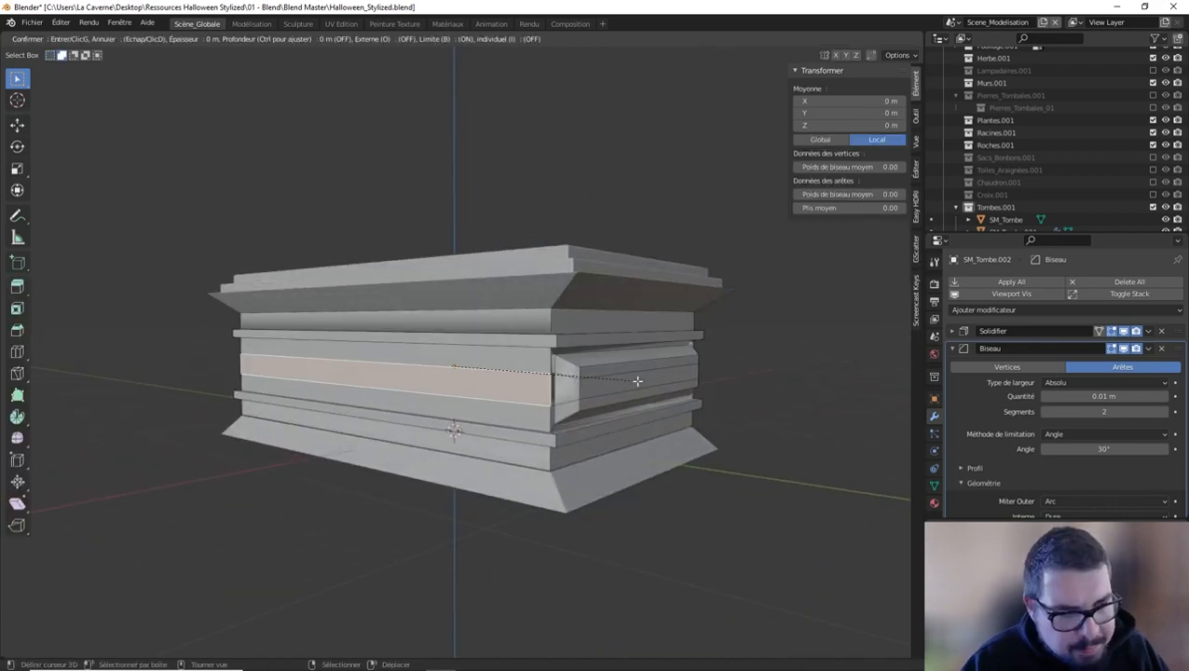
left_click(599, 384)
middle_click_drag(599, 384, 568, 386)
Extrude the inset long-side faces outward, scaling them to about 1.07 along X, and leave edit mode.
key("s")
key("x")
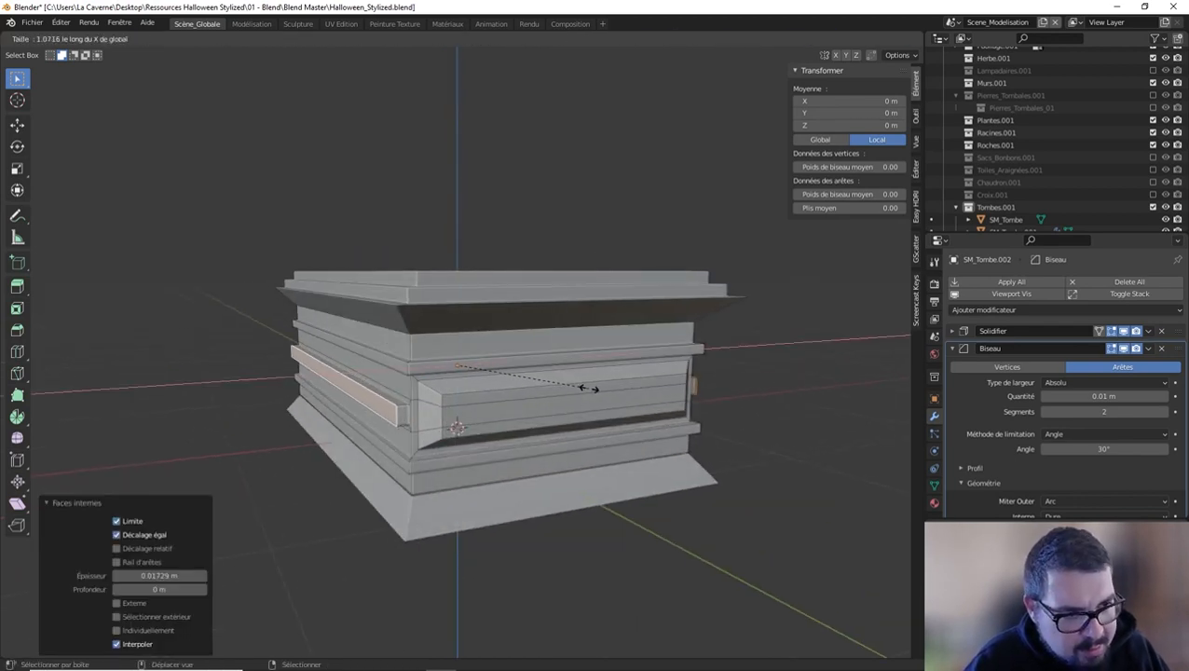
left_click(585, 388)
key("Tab")
middle_click_drag(581, 385, 510, 402)
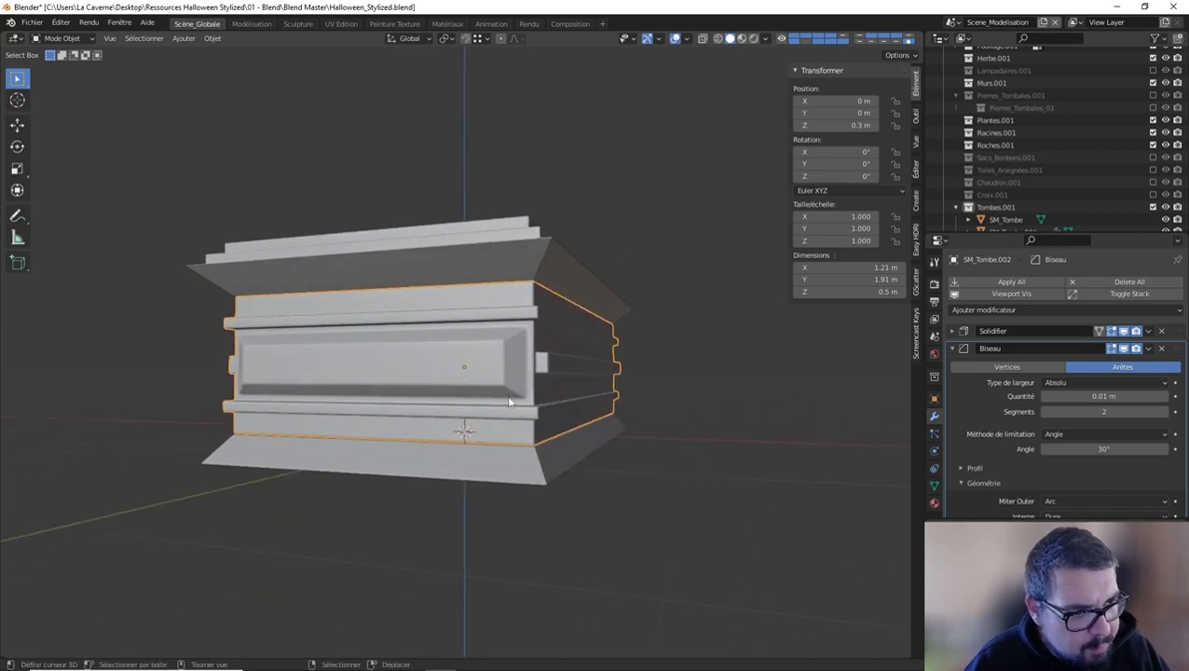
Edit the lid, add a centred edge loop around its sloped underside, and bevel the loop about 0.016 m wide.
middle_click_drag(522, 320, 548, 302)
right_click(508, 334)
key("Tab")
key("ctrl+r")
left_click(572, 301)
right_click(576, 301)
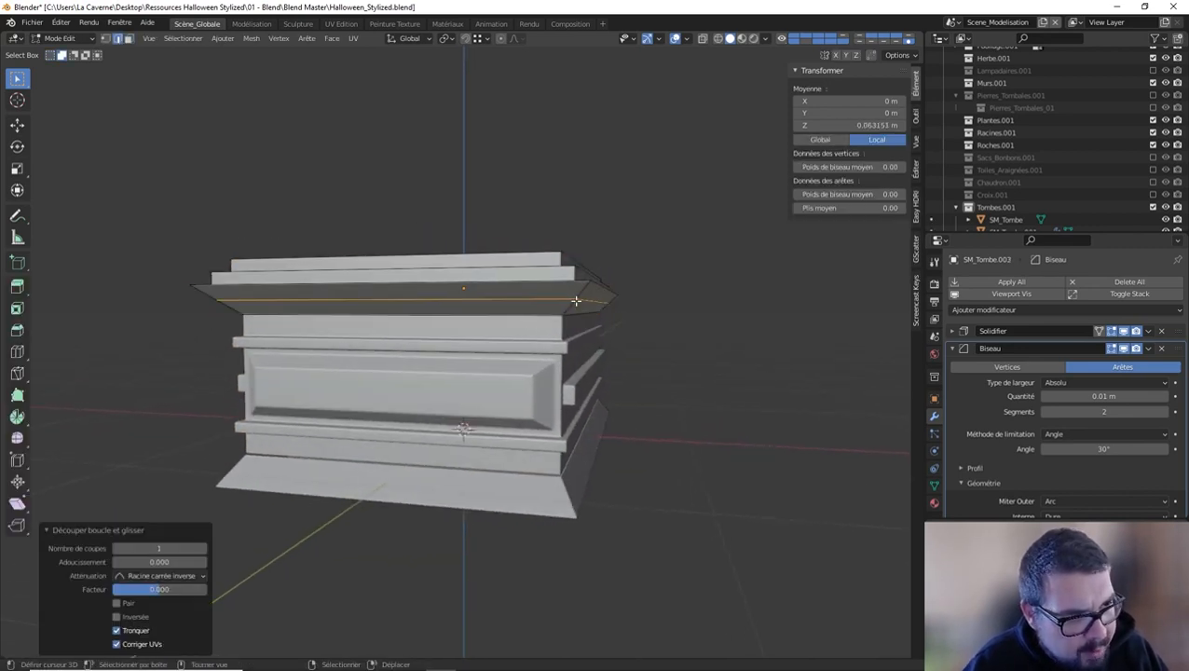
key("ctrl+b")
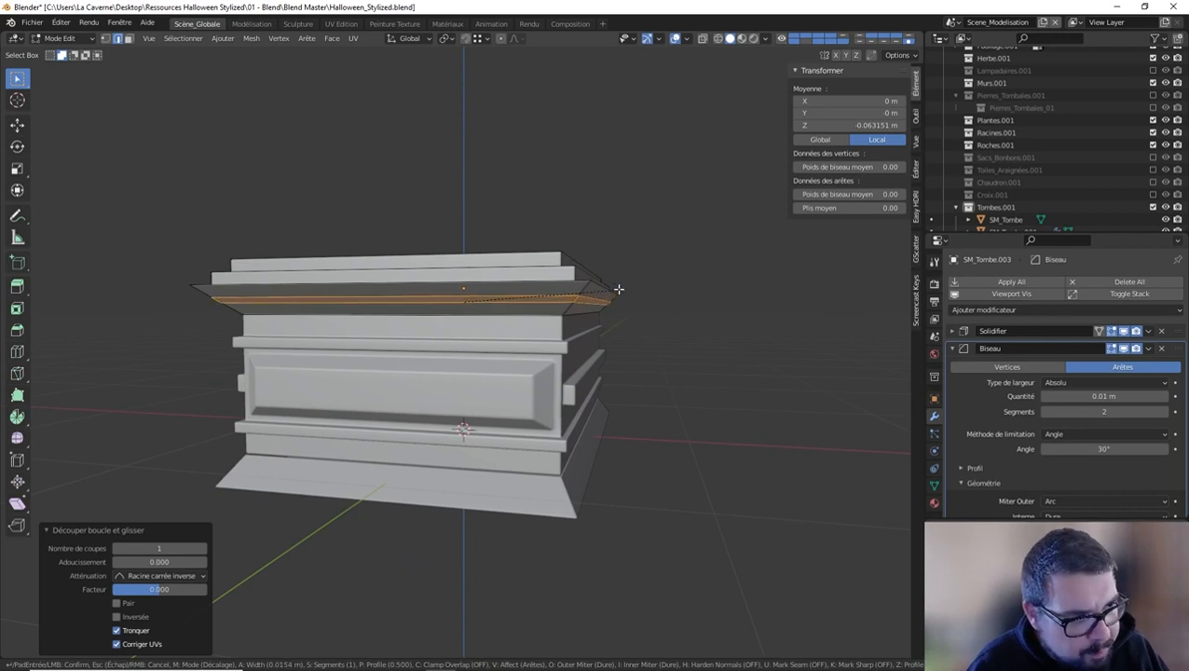
left_click(618, 289)
Extrude the lid's beveled strip inward to a groove, scaling it to about 0.970 in X and Y, and leave edit mode.
key("s")
key("shift+z")
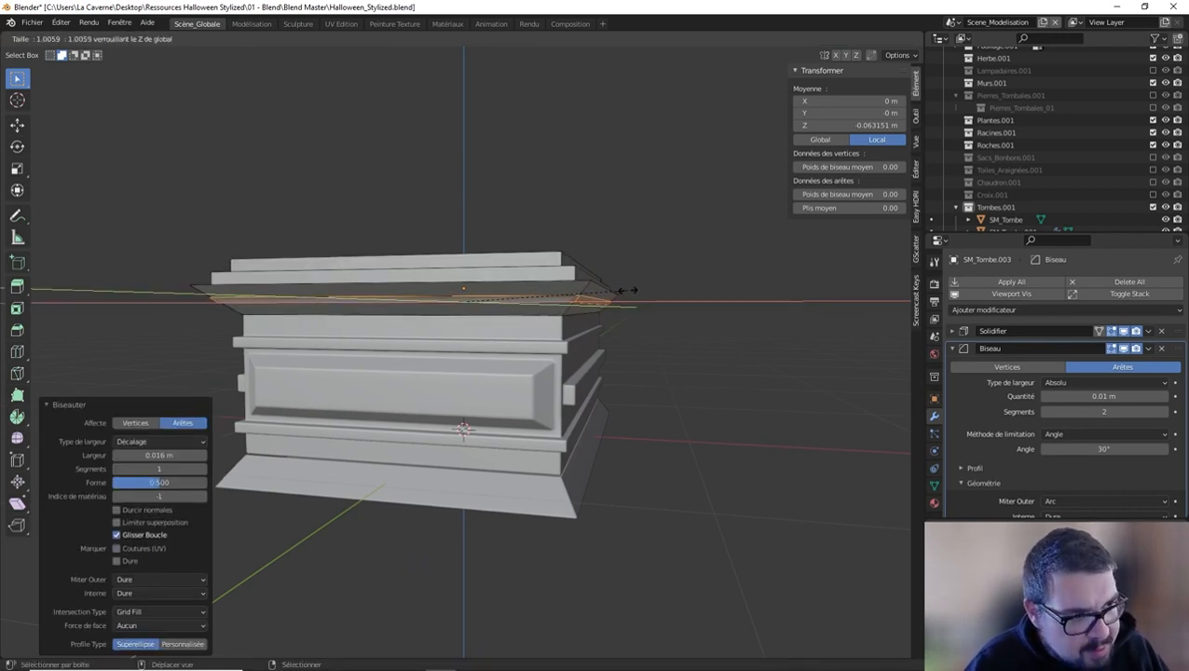
left_click(639, 293)
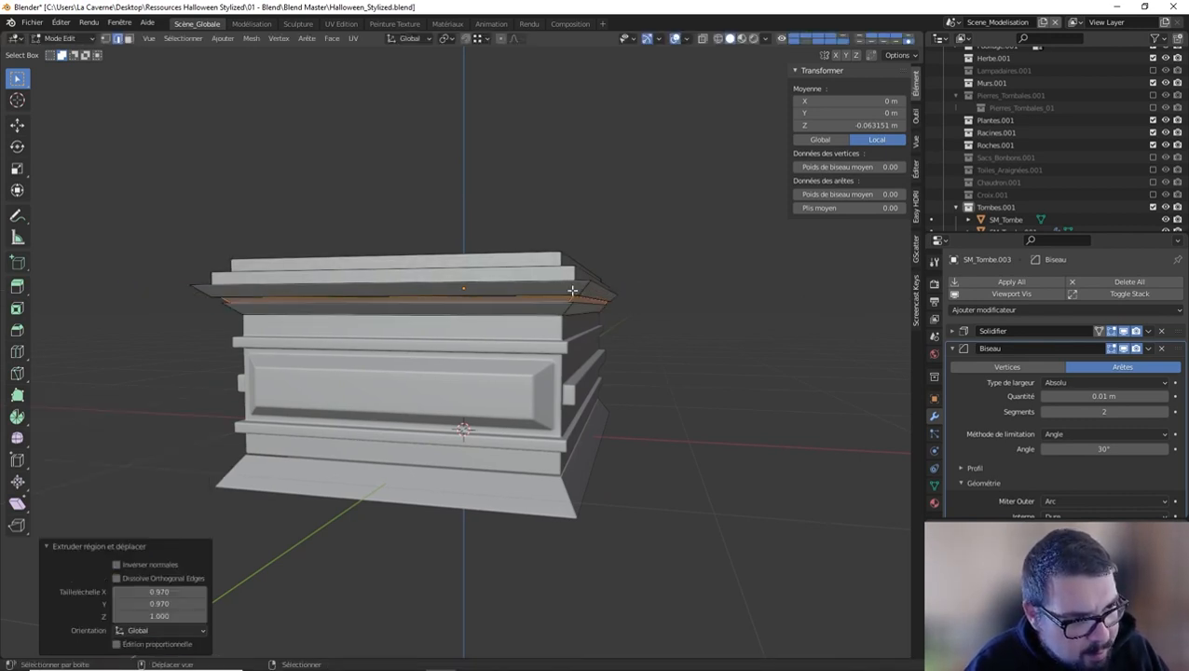
middle_click_drag(568, 296, 554, 356)
key("Tab")
Edit the base, add a centred edge loop around its sloped sides, and bevel the loop about 0.0199 m wide.
left_click(558, 387)
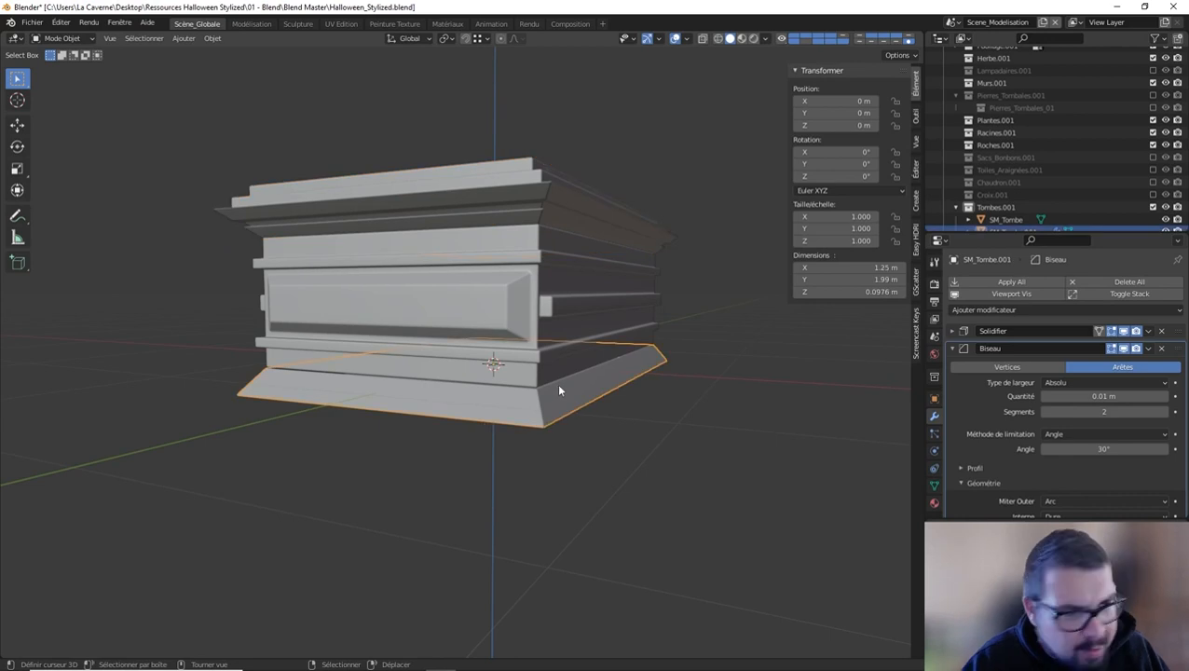
right_click_drag(0, 202, 0, 194)
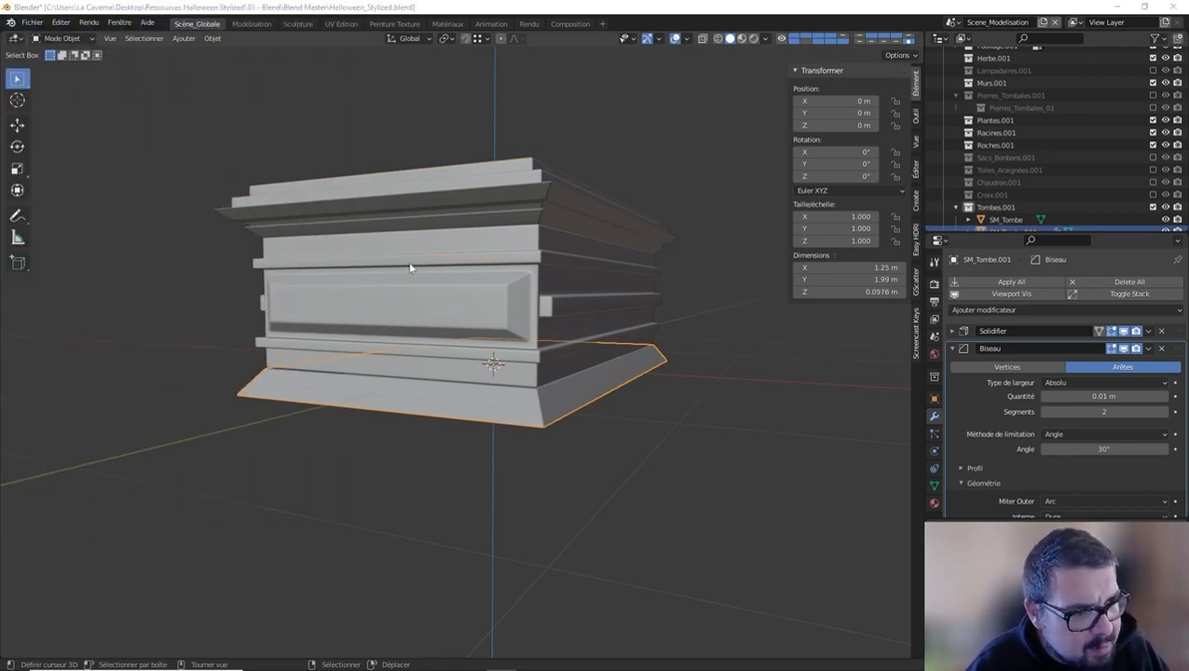
middle_click_drag(544, 408, 557, 392)
key("Tab")
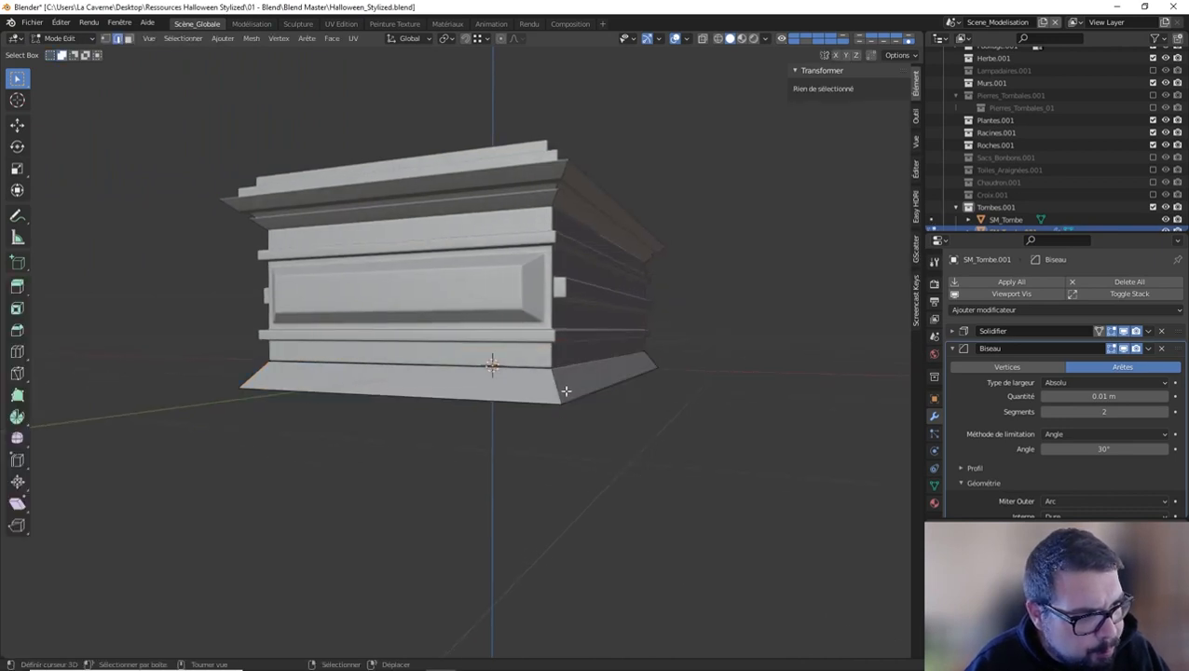
key("ctrl+r")
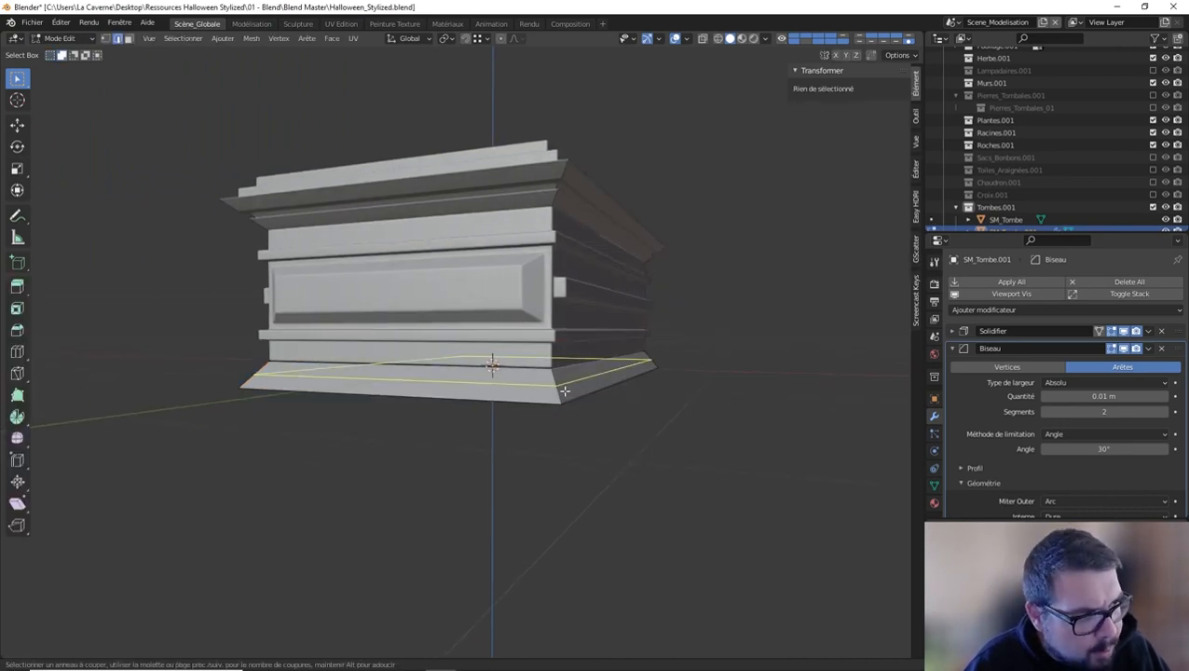
left_click(563, 391)
right_click(564, 391)
key("ctrl+b")
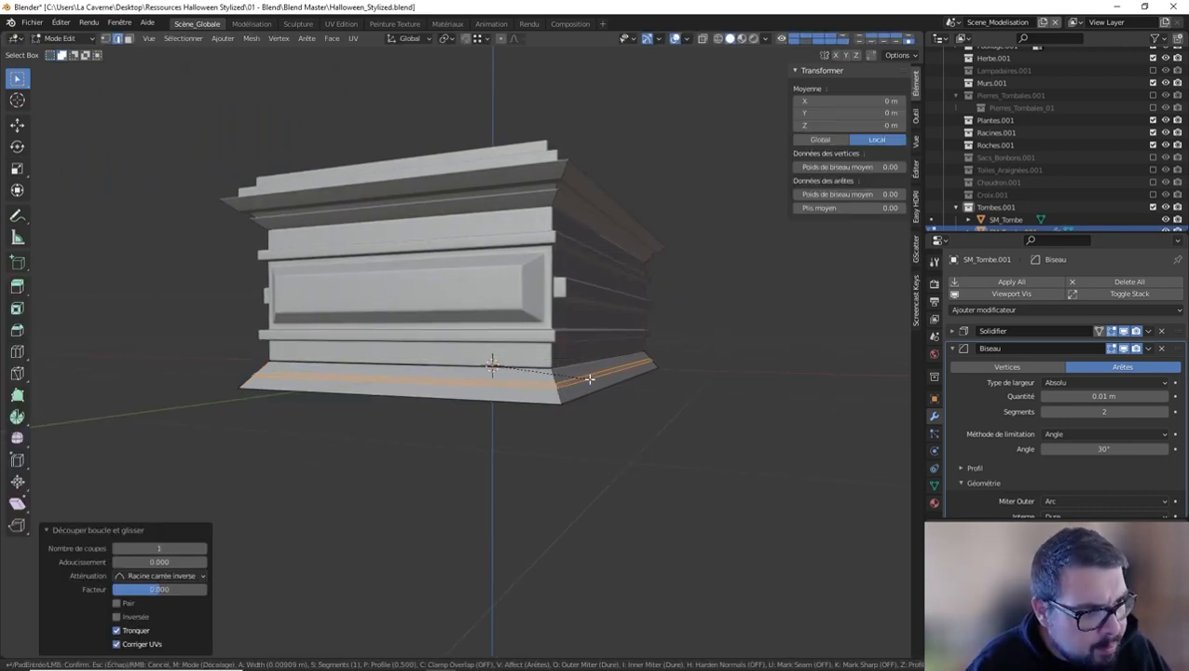
left_click(610, 373)
Extrude the base's beveled strip inward, scaling it to about 0.943 in X and Y, and leave edit mode.
key("s")
key("shift+z")
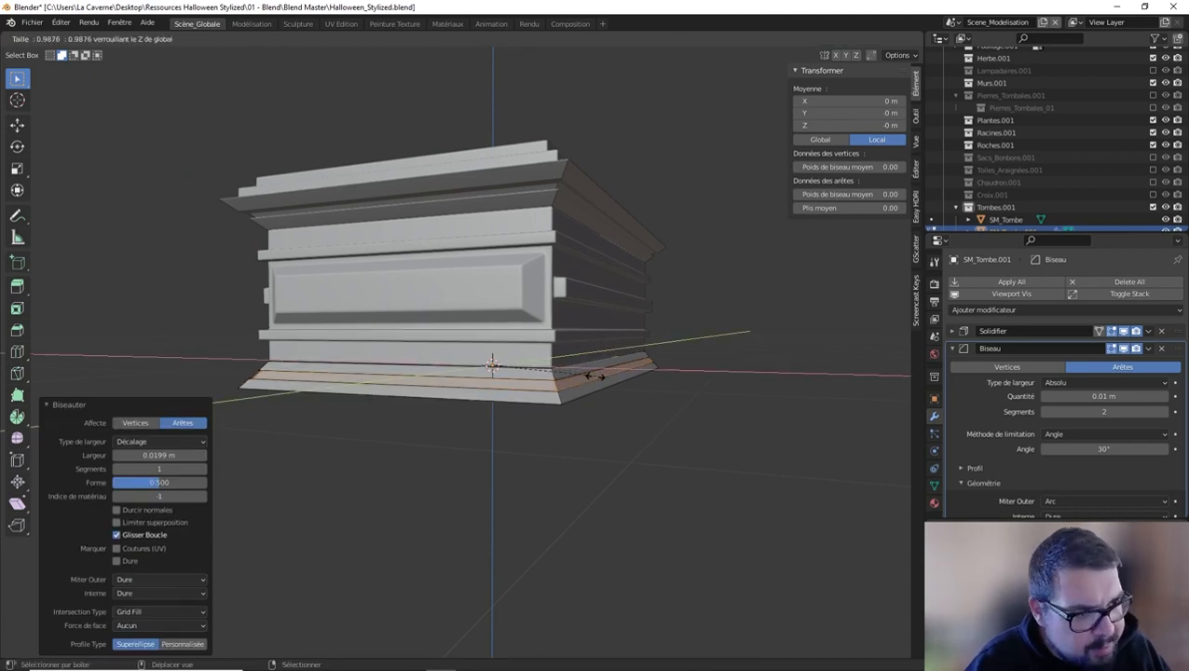
left_click(542, 381)
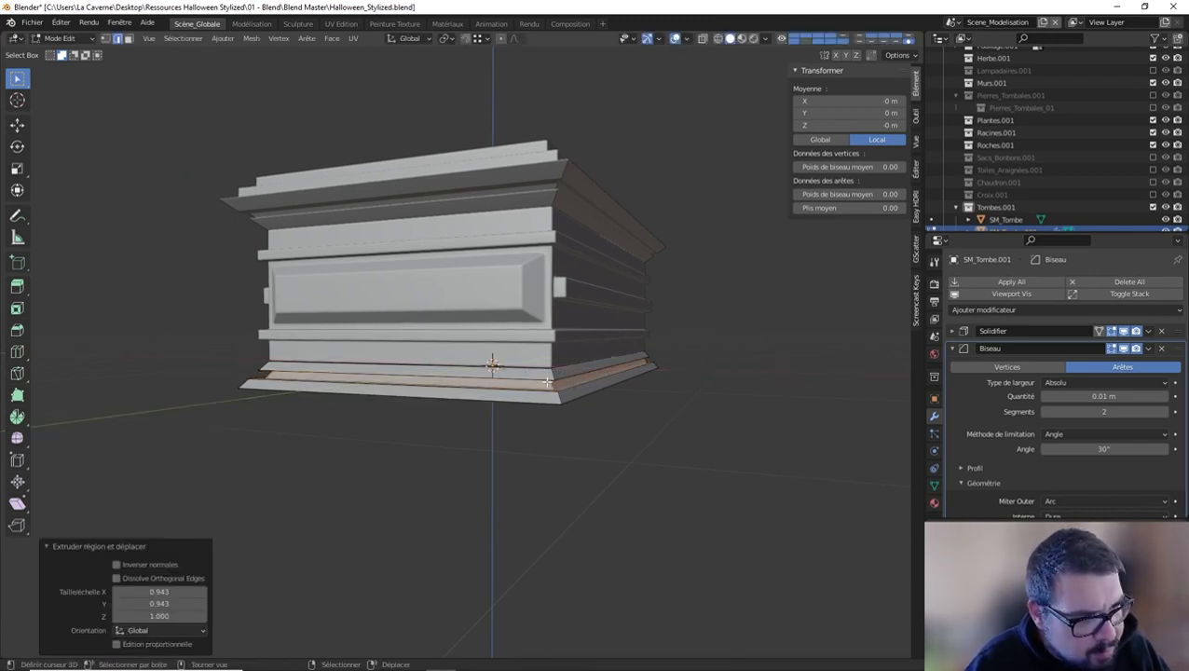
key("Tab")
Select all the tomb parts, apply their rotation, and set their origins to geometry.
key("w")
left_click(517, 354)
key("a")
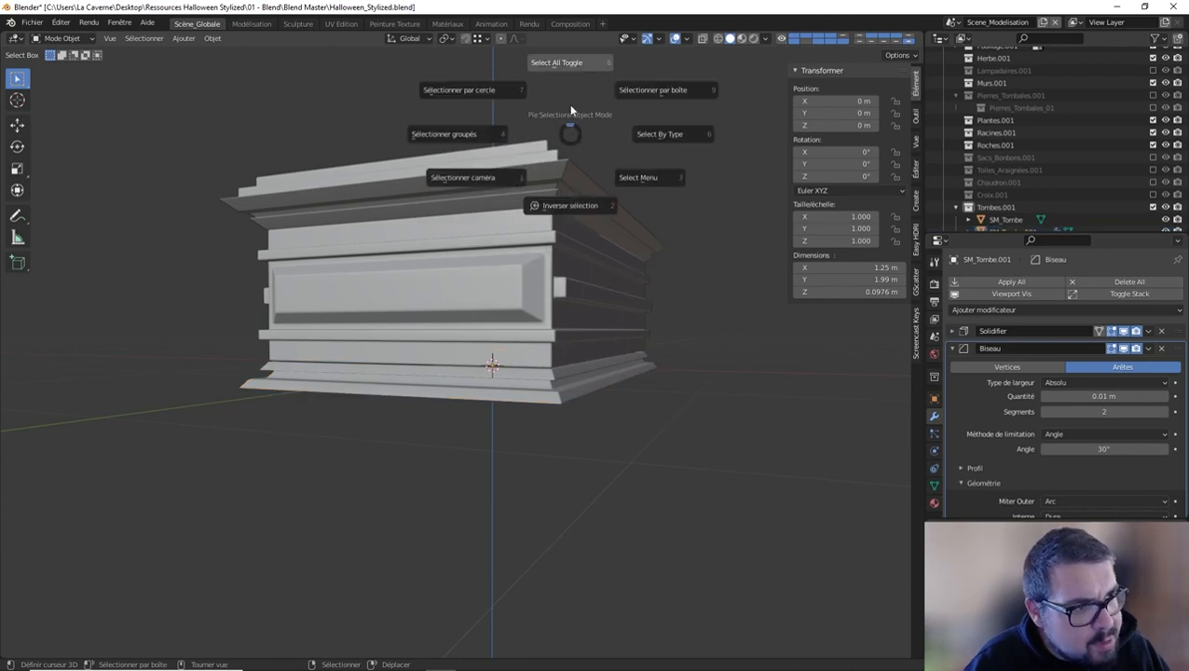
left_click(571, 113)
key("q")
left_click(518, 48)
key("q")
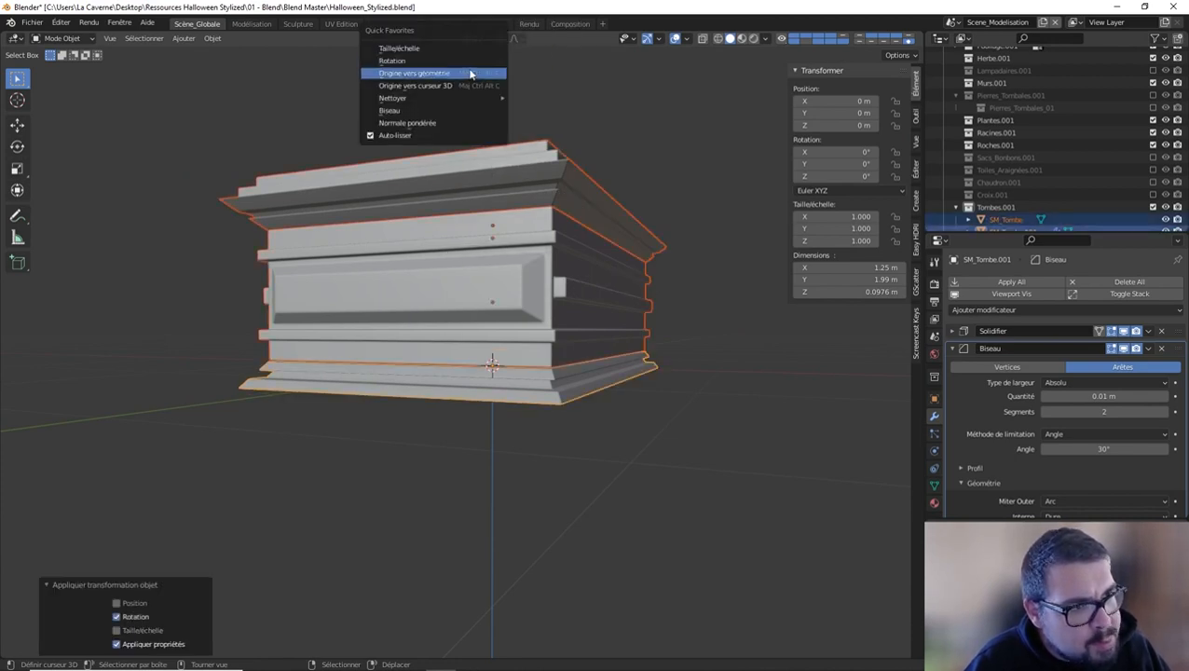
left_click(470, 72)
Select the lid and set its Solidify modifier thickness to 0.02 m.
middle_click_drag(486, 231, 618, 155)
left_click(511, 216)
key("KP_Divide")
scroll(618, 155, "down", 1)
key("KP_Divide")
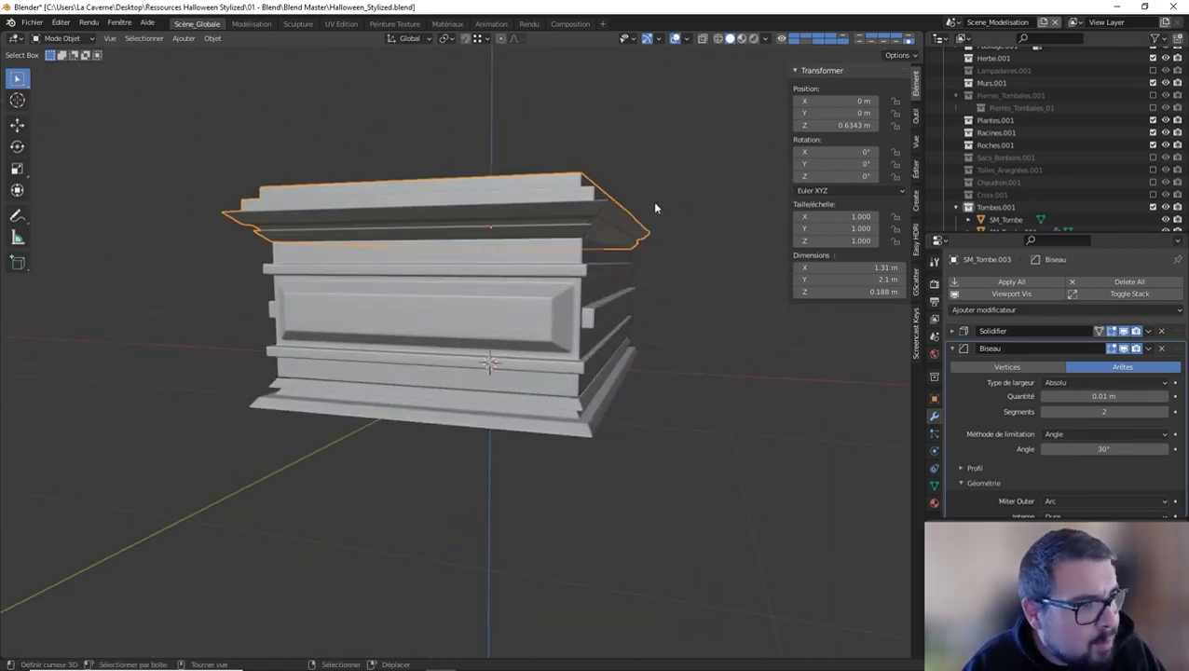
left_click(951, 331)
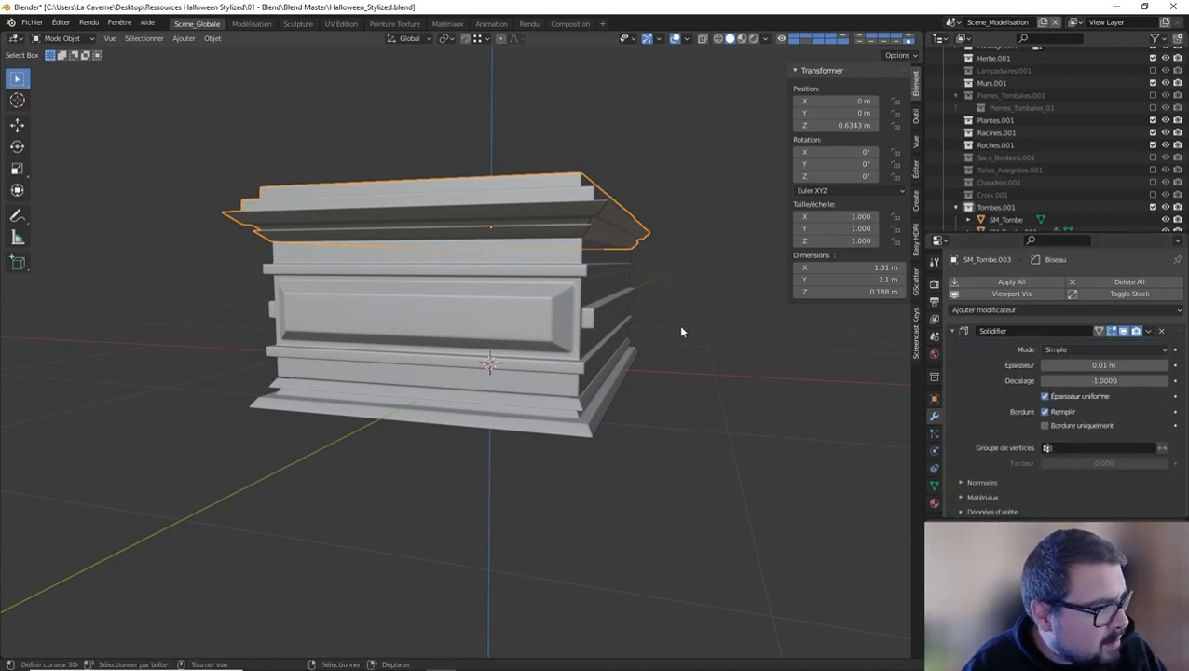
scroll(621, 308, "up", 4)
middle_click_drag(626, 355, 574, 382)
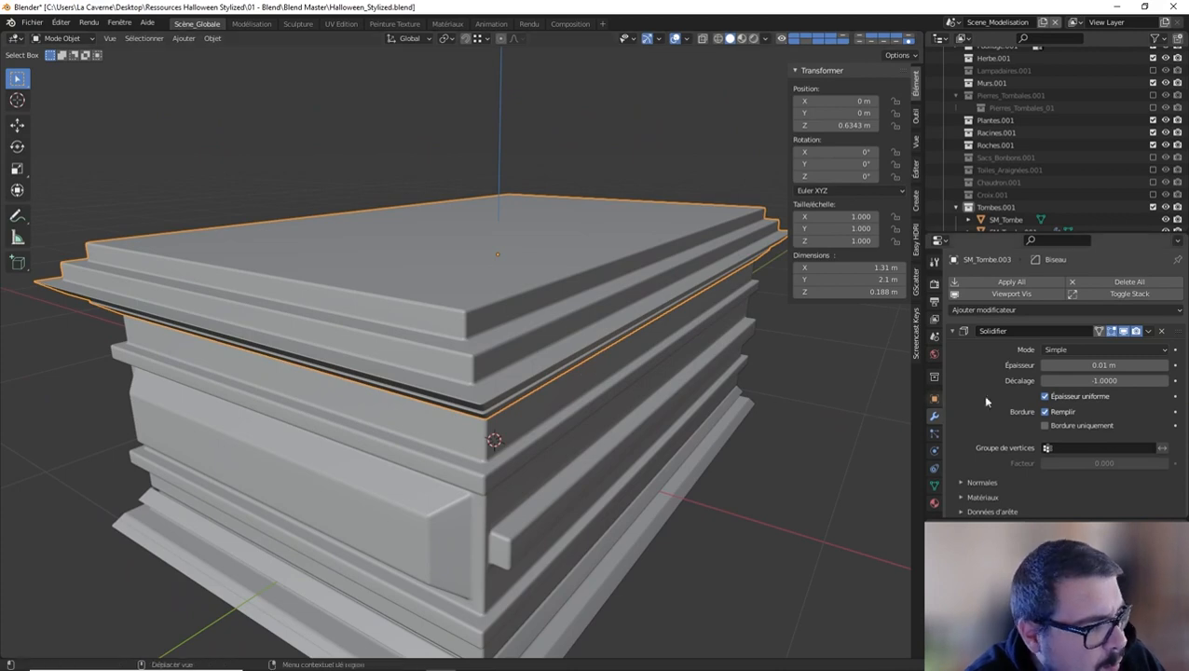
left_click(1164, 367)
middle_click_drag(515, 341, 503, 221)
Isolate the lid in local view and set its Solidify thickness to -0.02 m.
key("KP_Divide")
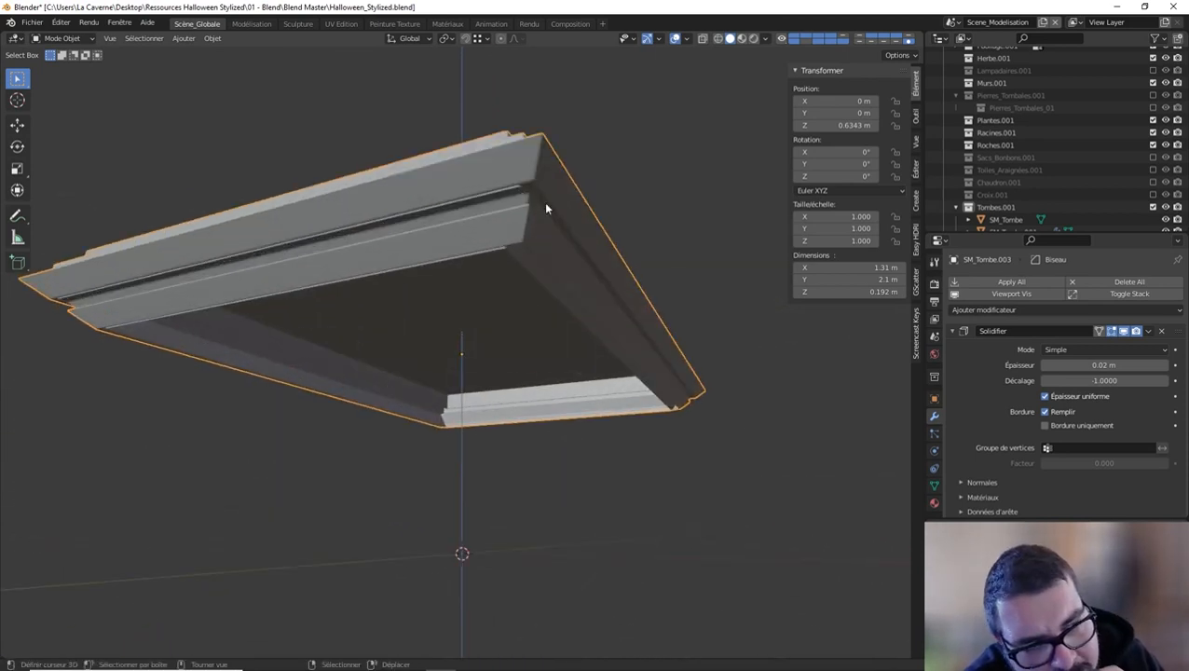
left_click(1046, 364)
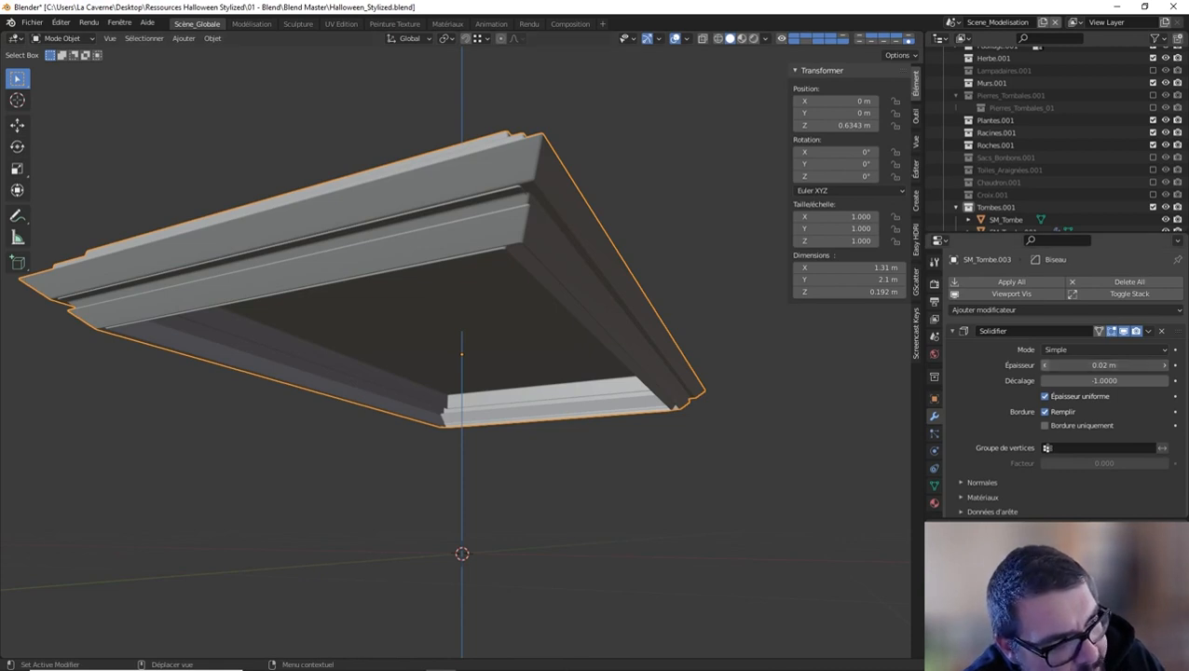
left_click(1046, 364)
left_click(1046, 365)
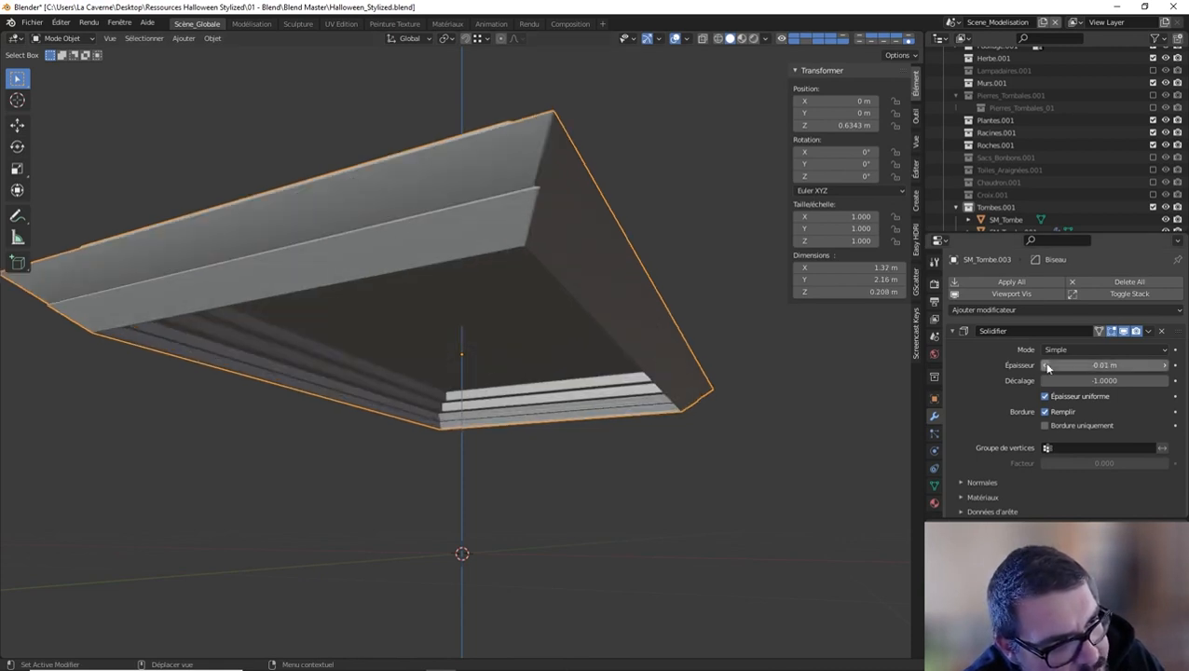
left_click(1046, 364)
middle_click_drag(685, 332, 687, 268)
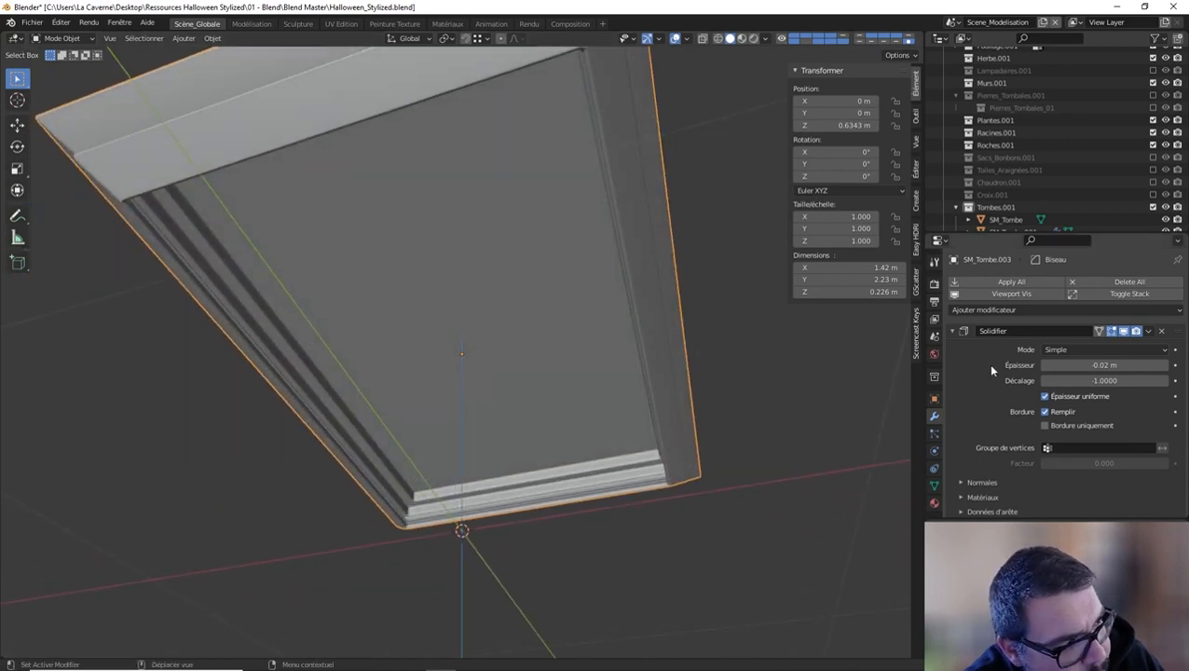
Set the lid's Bevel modifier amount to 0.005 m.
left_click(960, 336)
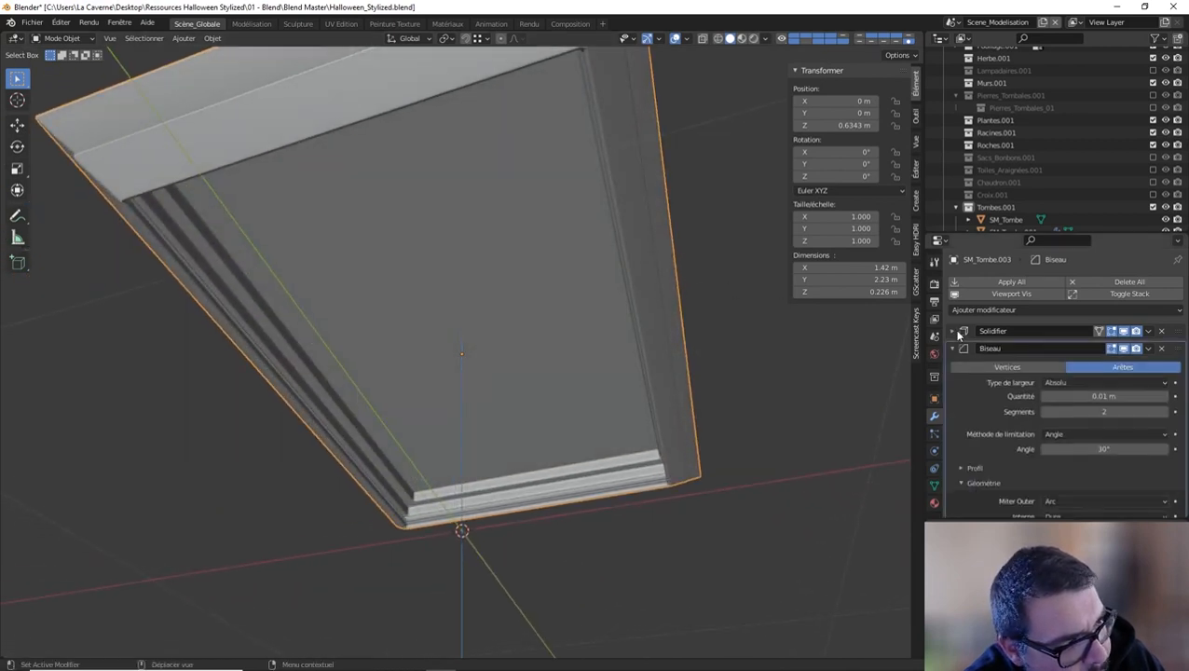
left_click(1082, 396)
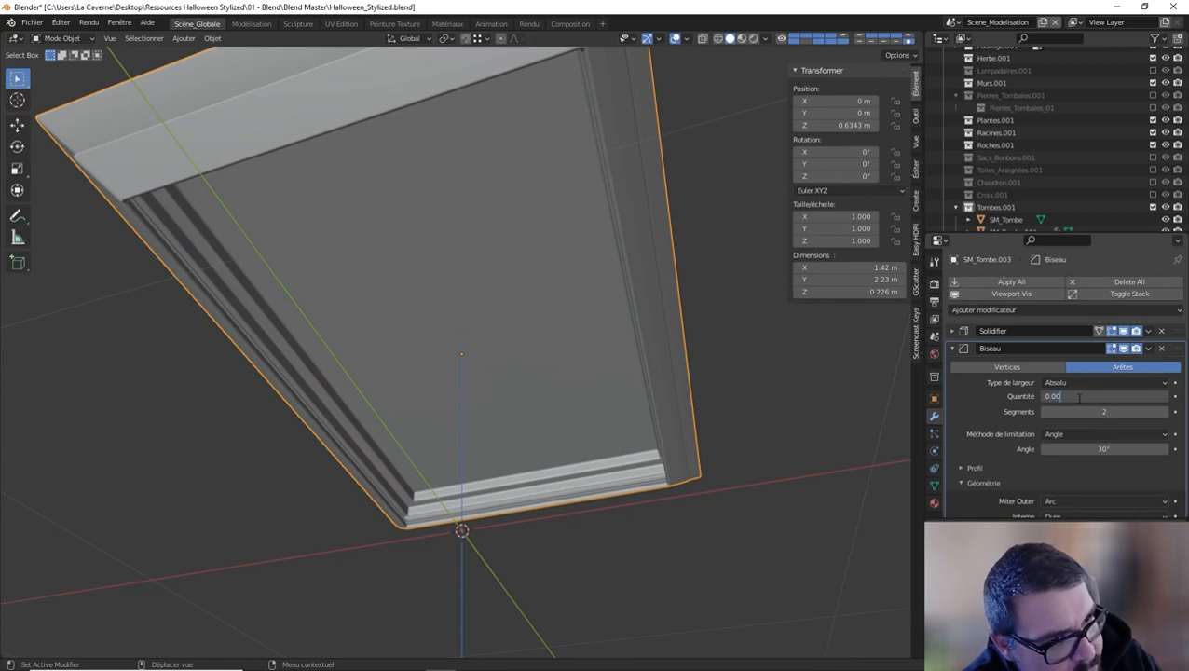
key("Return")
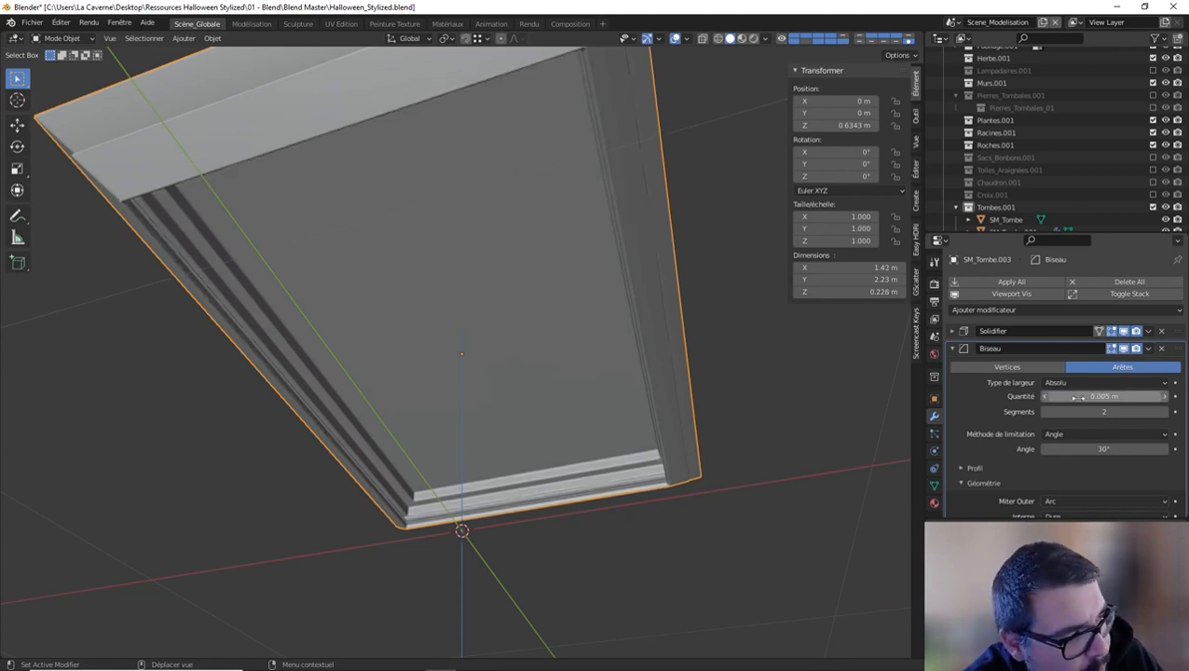
middle_click_drag(573, 218, 493, 318)
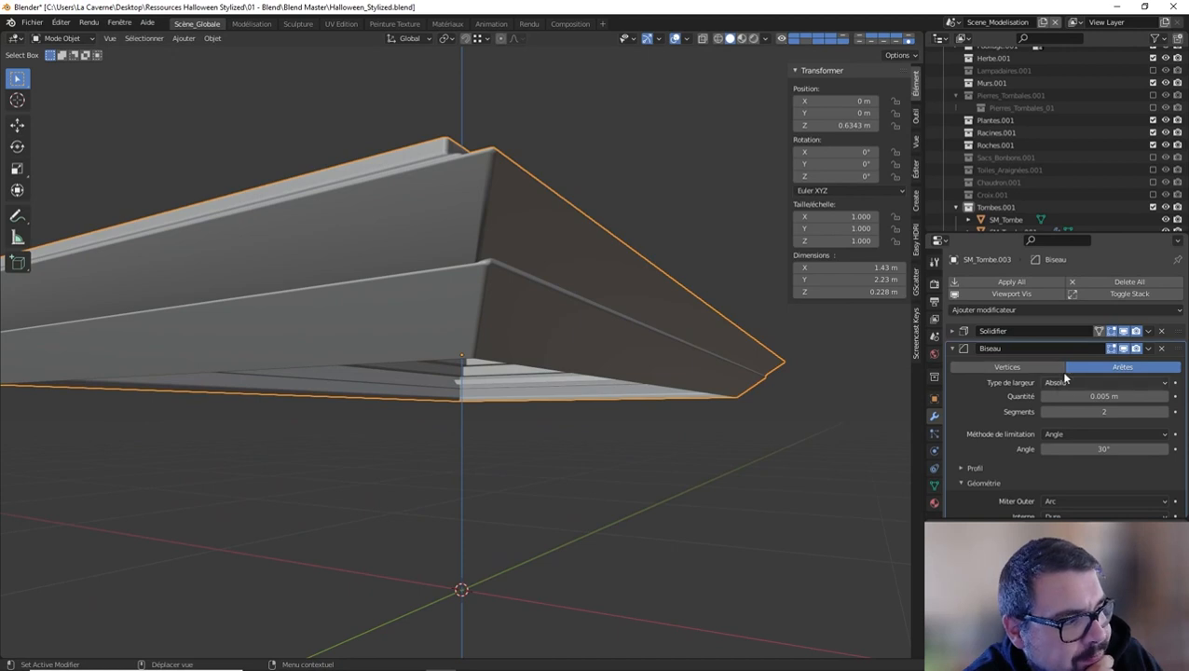
Remove the Solidify modifier from the tomb's lid, body and base.
left_click(1161, 331)
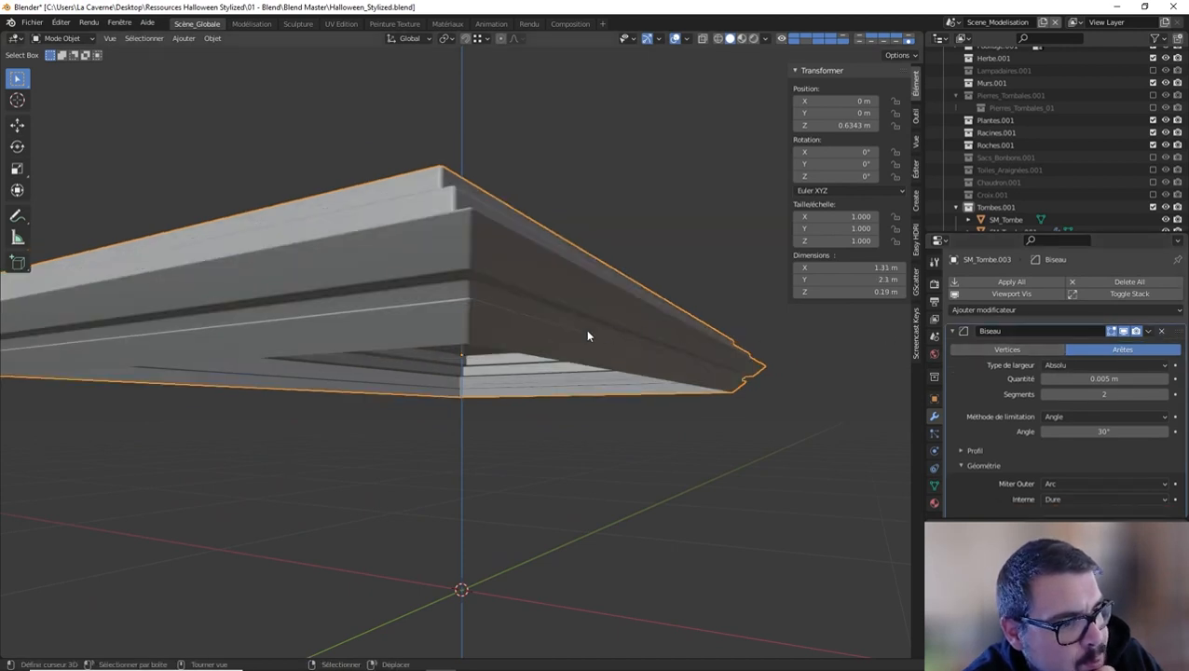
key("KP_Divide")
left_click(543, 368)
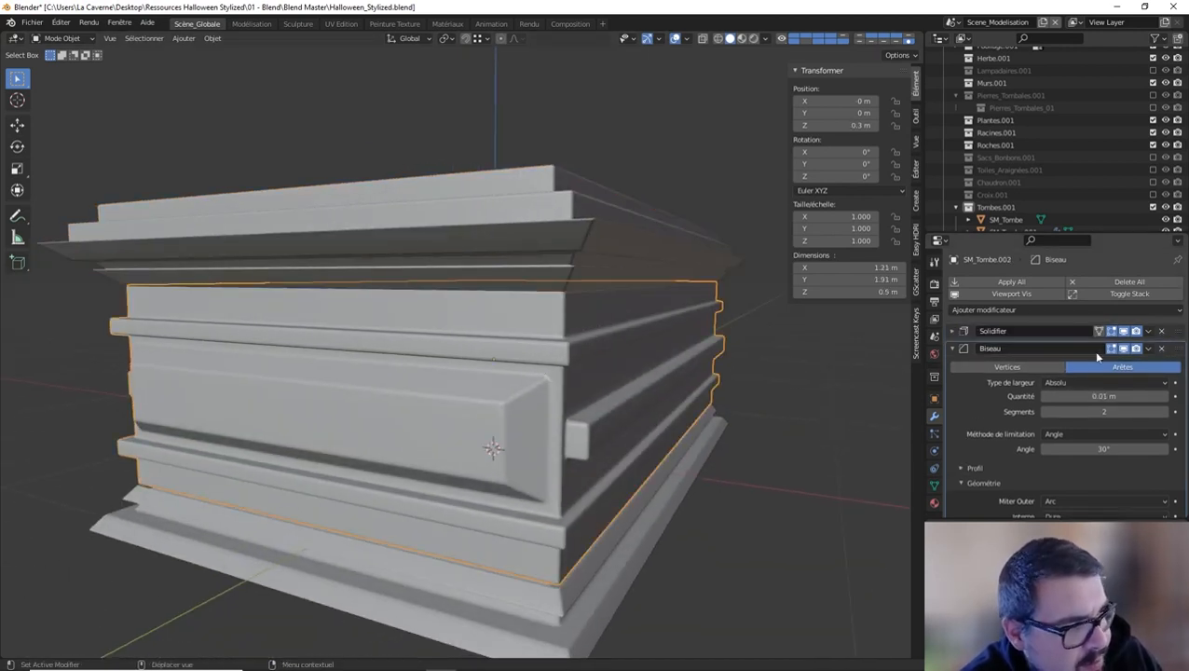
left_click(622, 573)
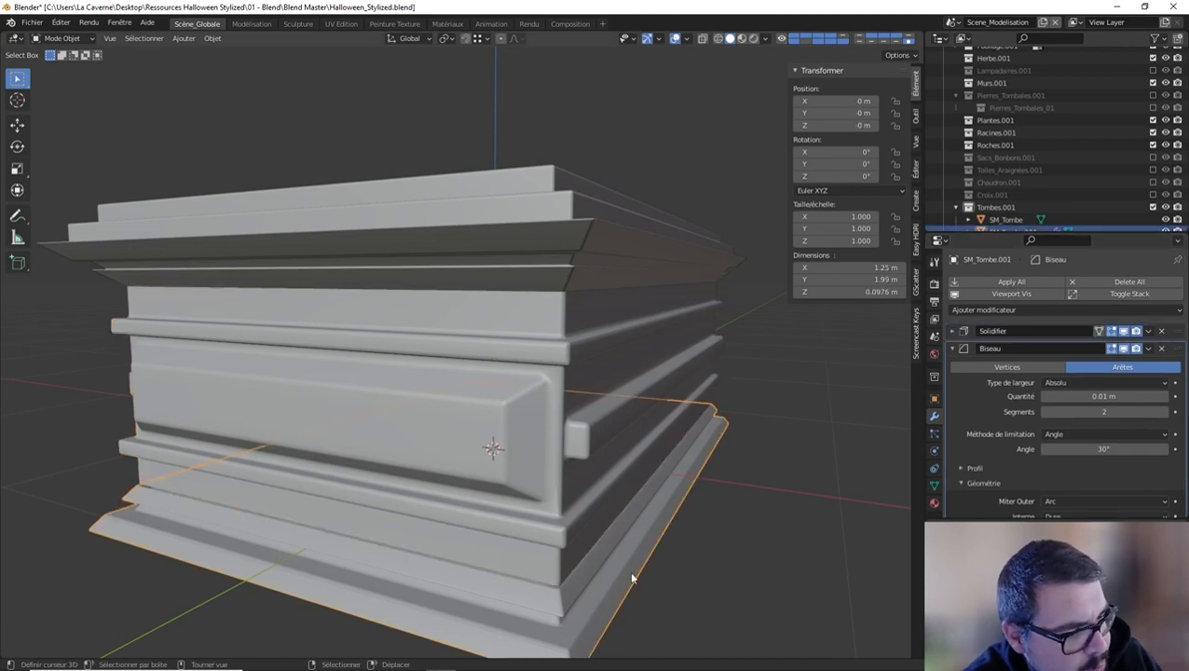
left_click(1161, 331)
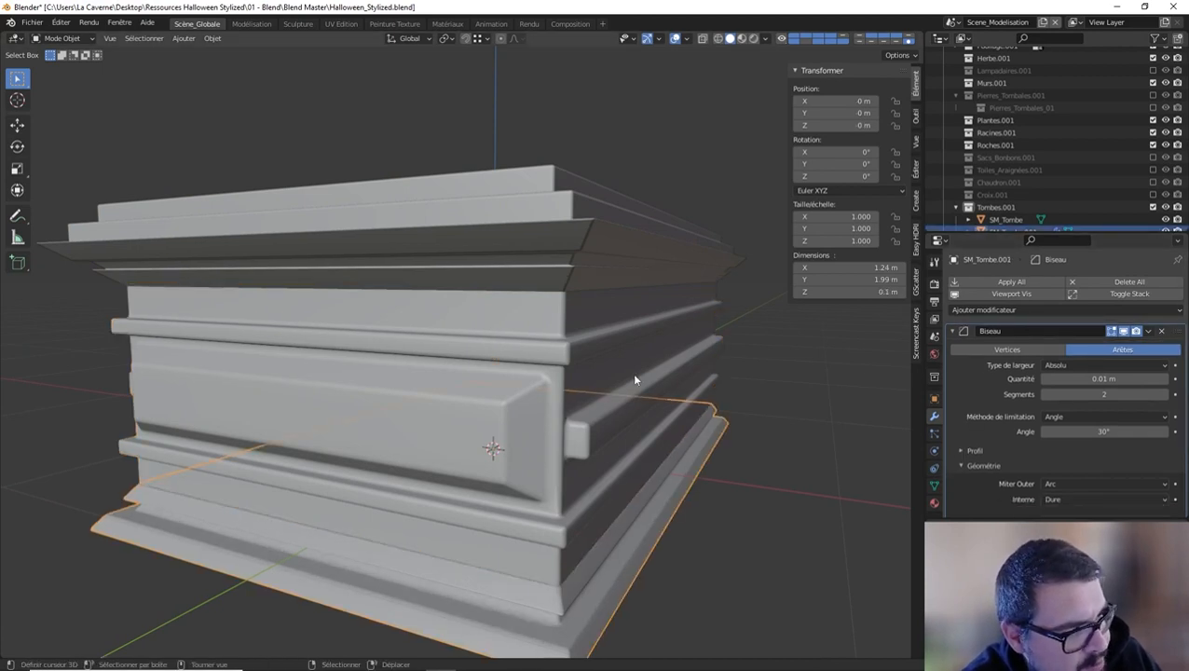
middle_click_drag(632, 373, 631, 374)
Copy the lid's modifiers to the tomb's body and base, with the lid as the active object.
left_click(543, 282)
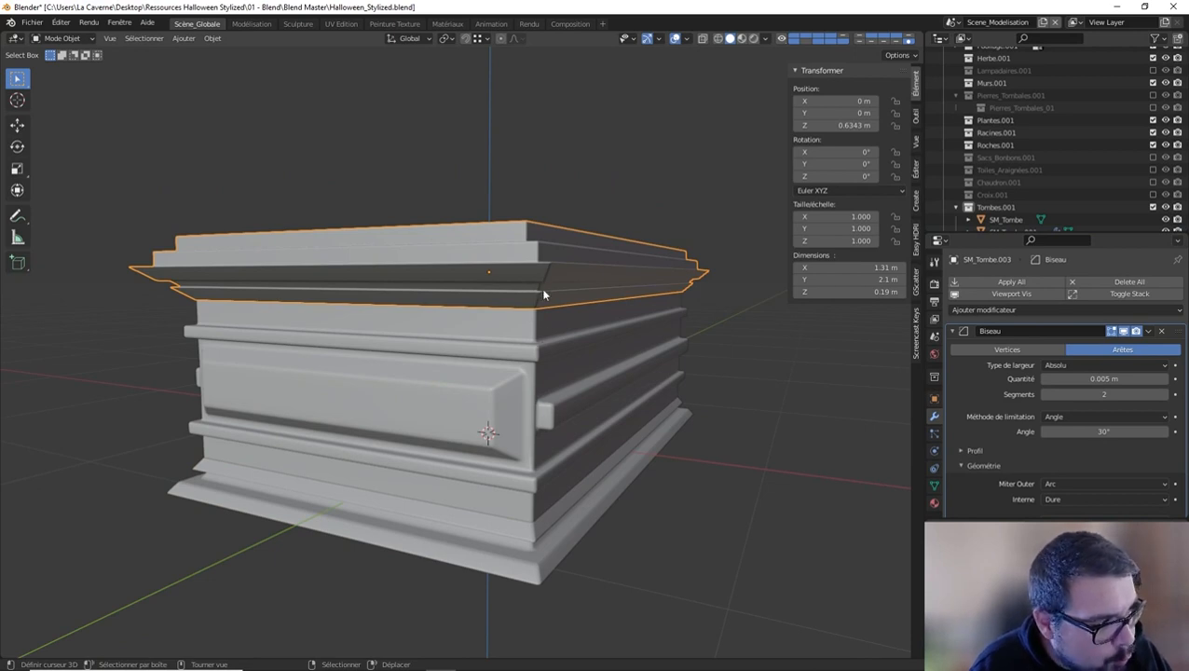
left_click(580, 356)
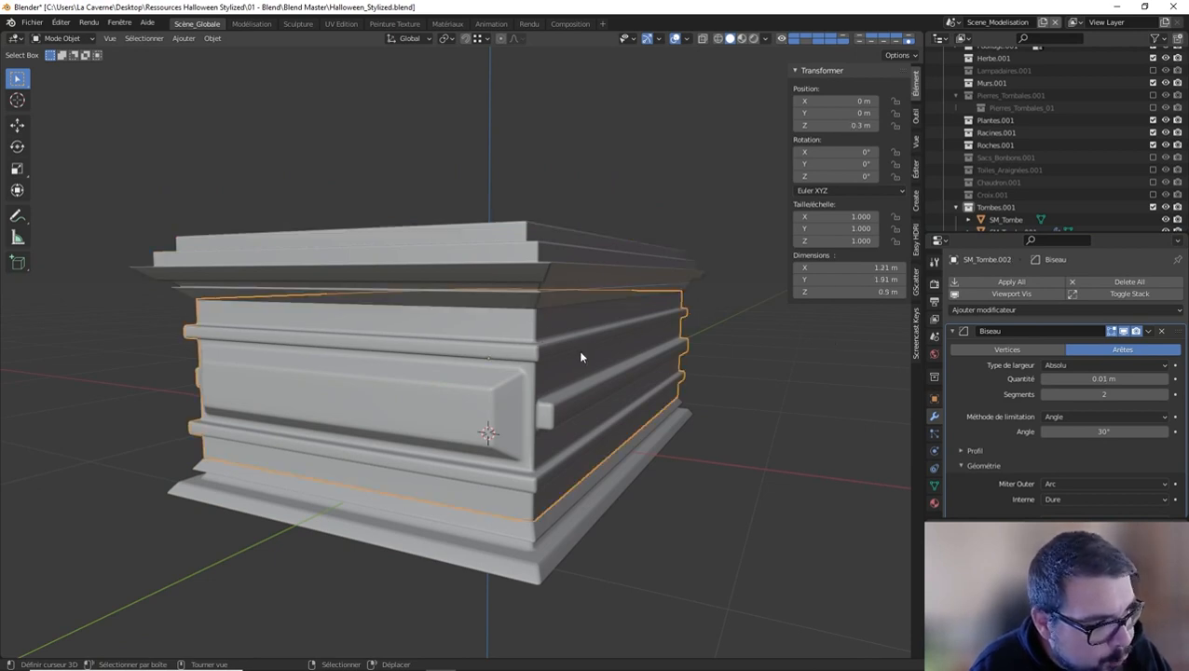
left_click(555, 290, "shift")
left_click(571, 440, "shift")
left_click(594, 508, "shift")
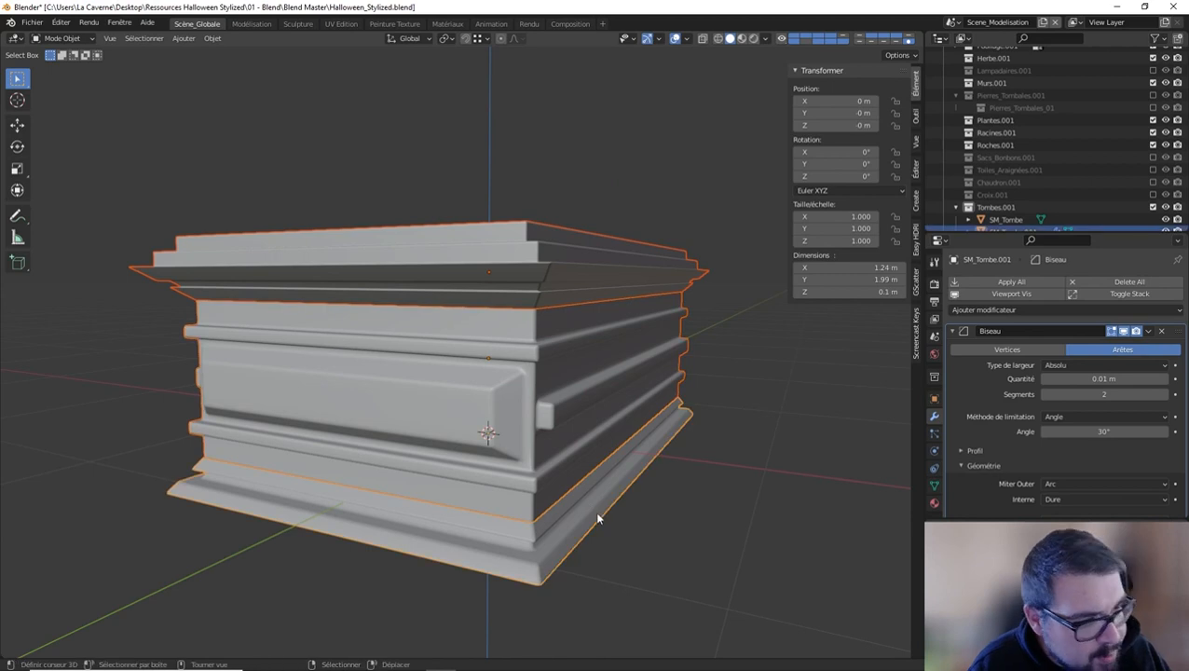
left_click(573, 255, "shift")
key("ctrl+l")
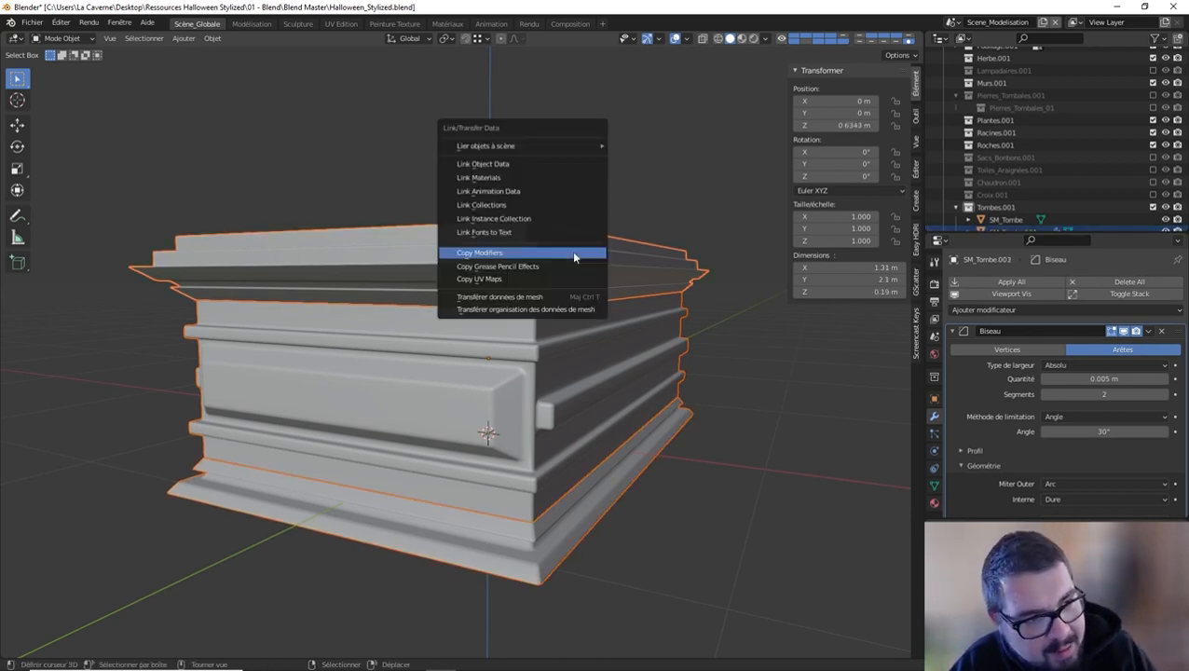
left_click(571, 251)
Check the modifier stacks and bevelled edges of the tomb's body, base and lid.
key("a")
left_click(570, 188)
left_click(551, 402)
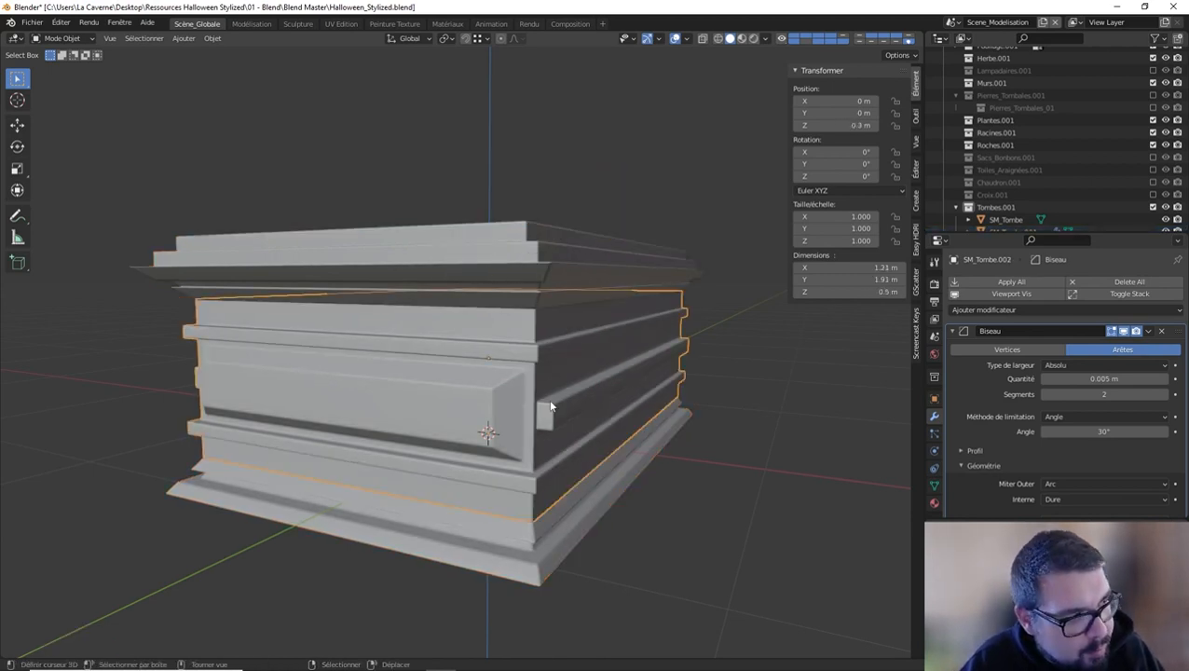
left_click(952, 332)
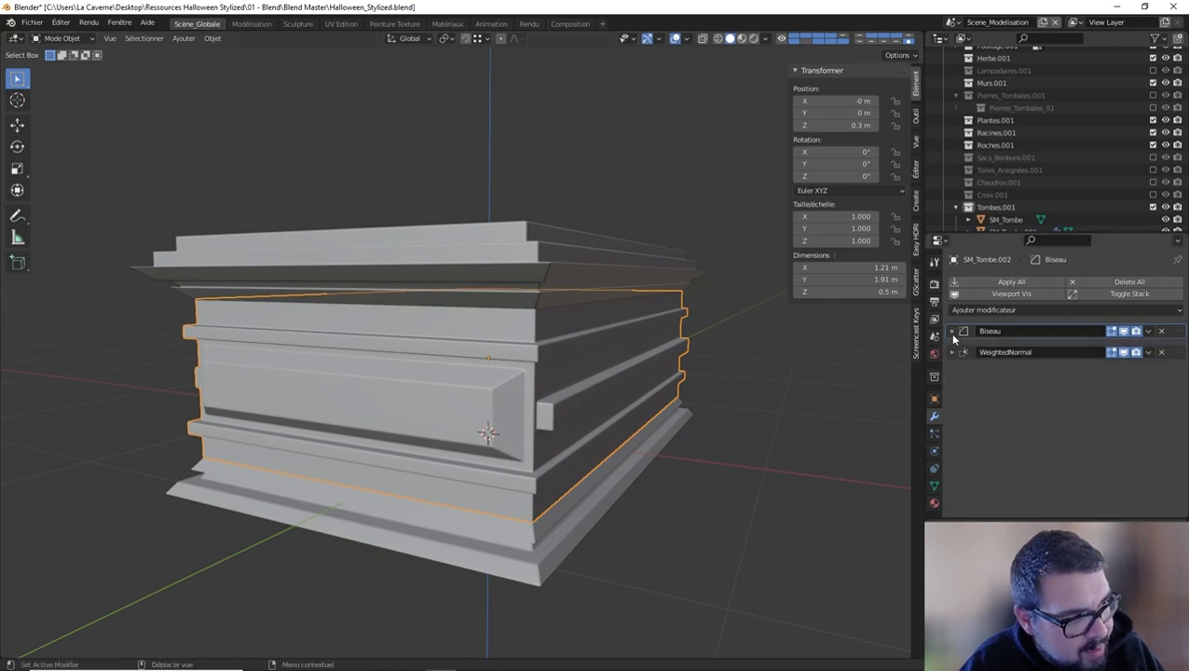
left_click(695, 430)
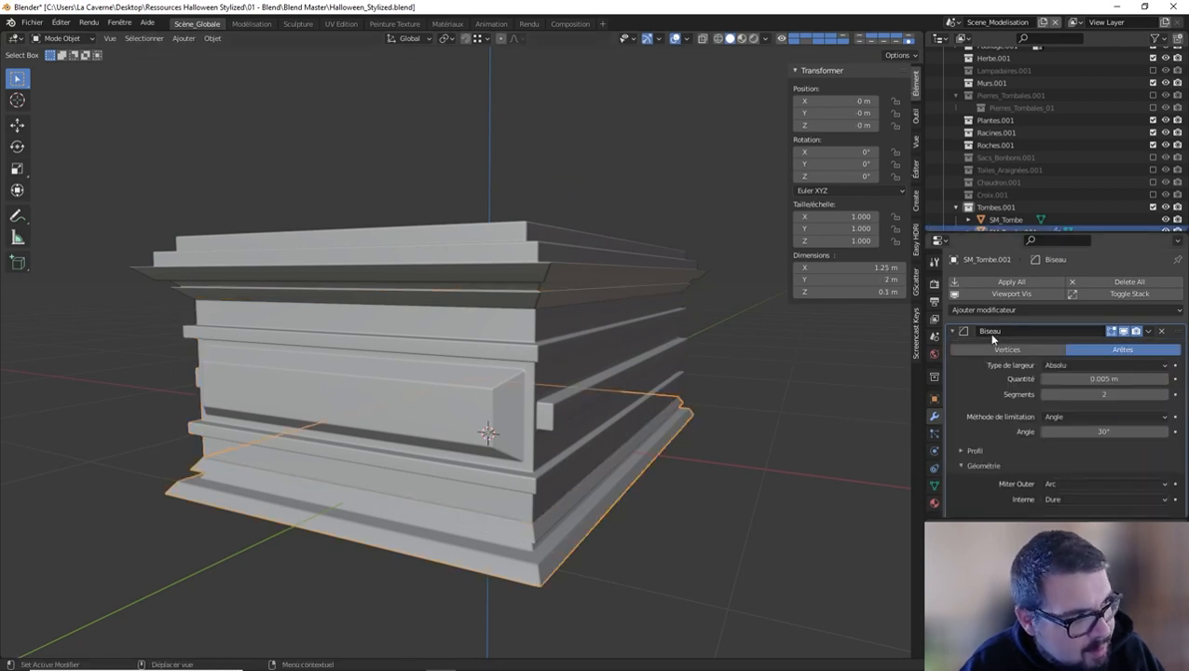
left_click(954, 331)
middle_click_drag(707, 319, 622, 358)
left_click(551, 315)
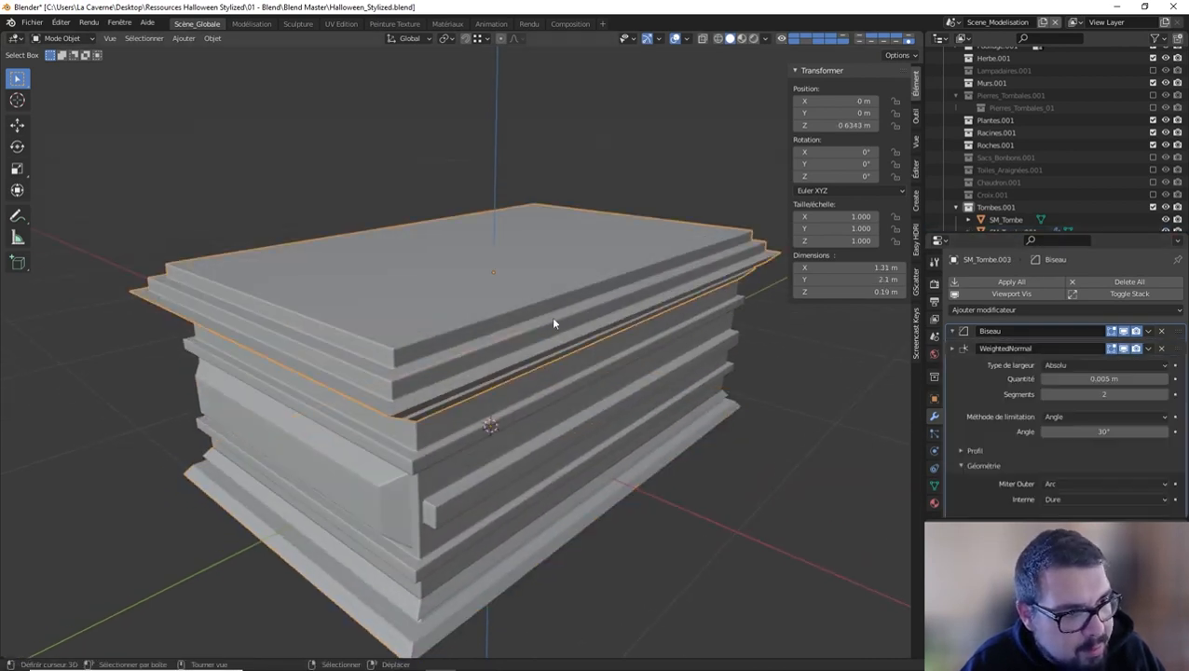
middle_click_drag(550, 316, 532, 354)
Inset the top face of the tomb's lid by about 0.03 m.
key("a")
left_click(536, 265)
middle_click_drag(429, 276, 509, 308)
left_click(523, 272)
key("Tab")
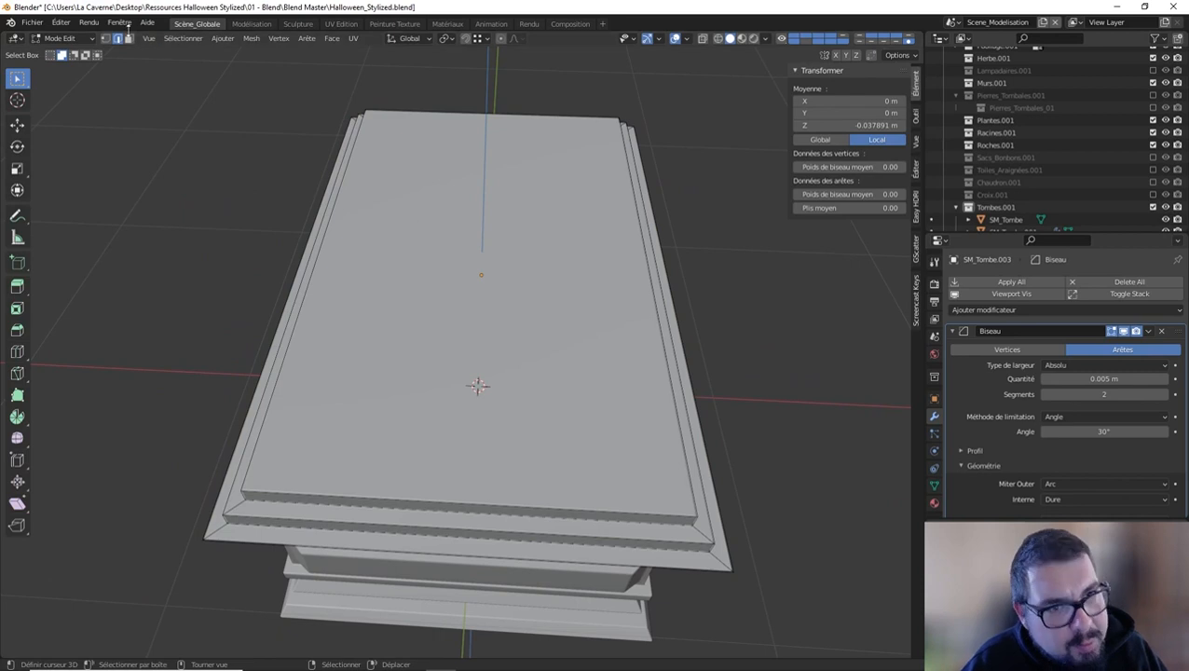
left_click(582, 270)
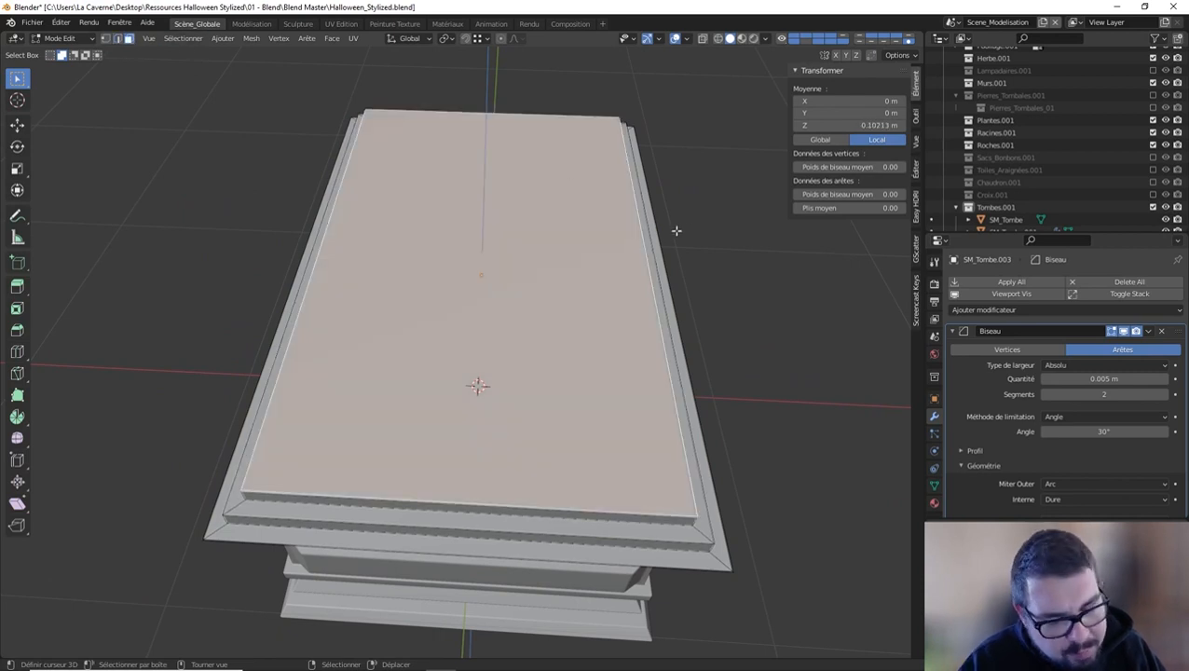
key("i")
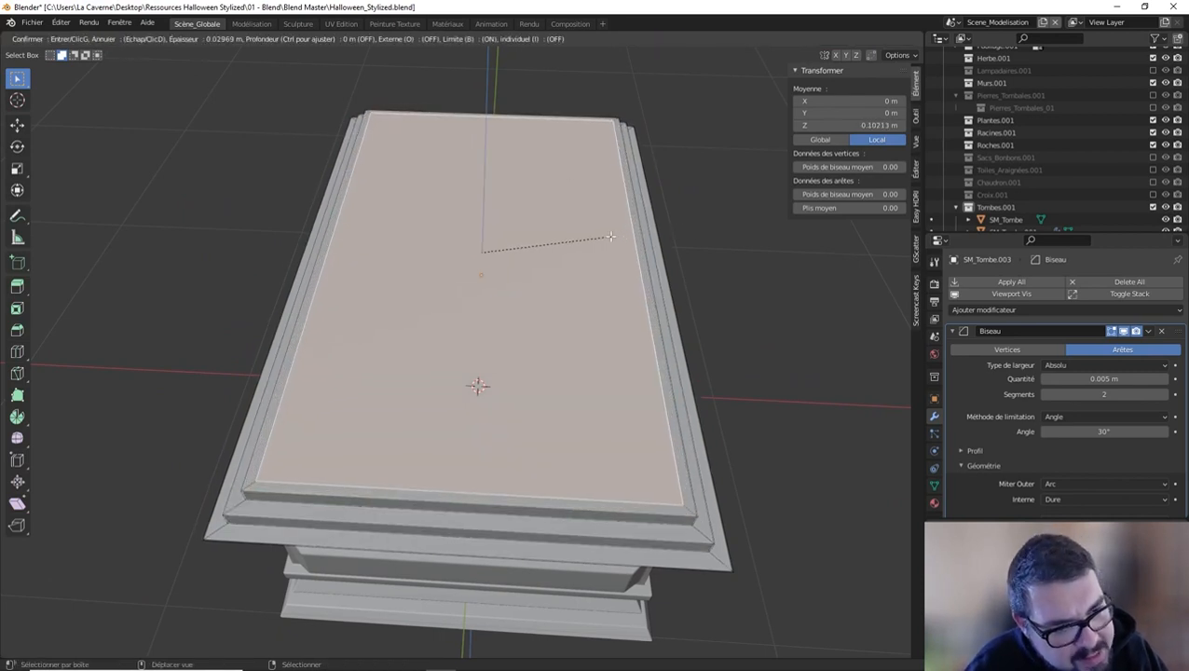
left_click(615, 236)
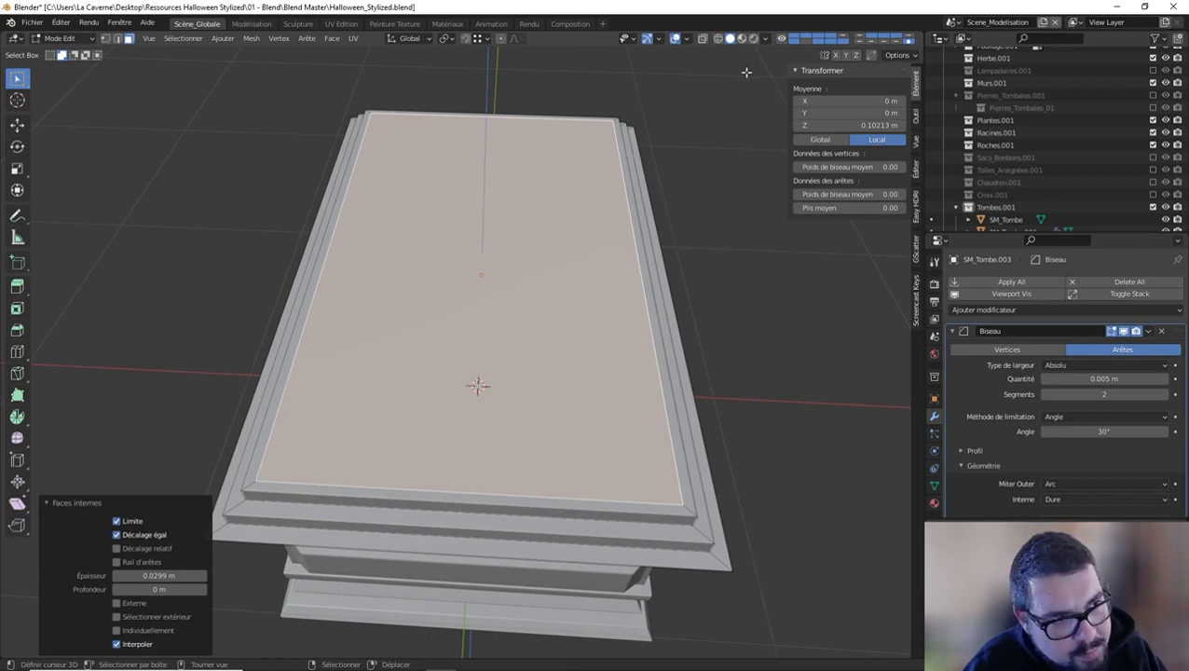
Extrude the lid's inset top face down about 0.088 m, and inset the sunken face by about 0.036 m.
key("g")
key("z")
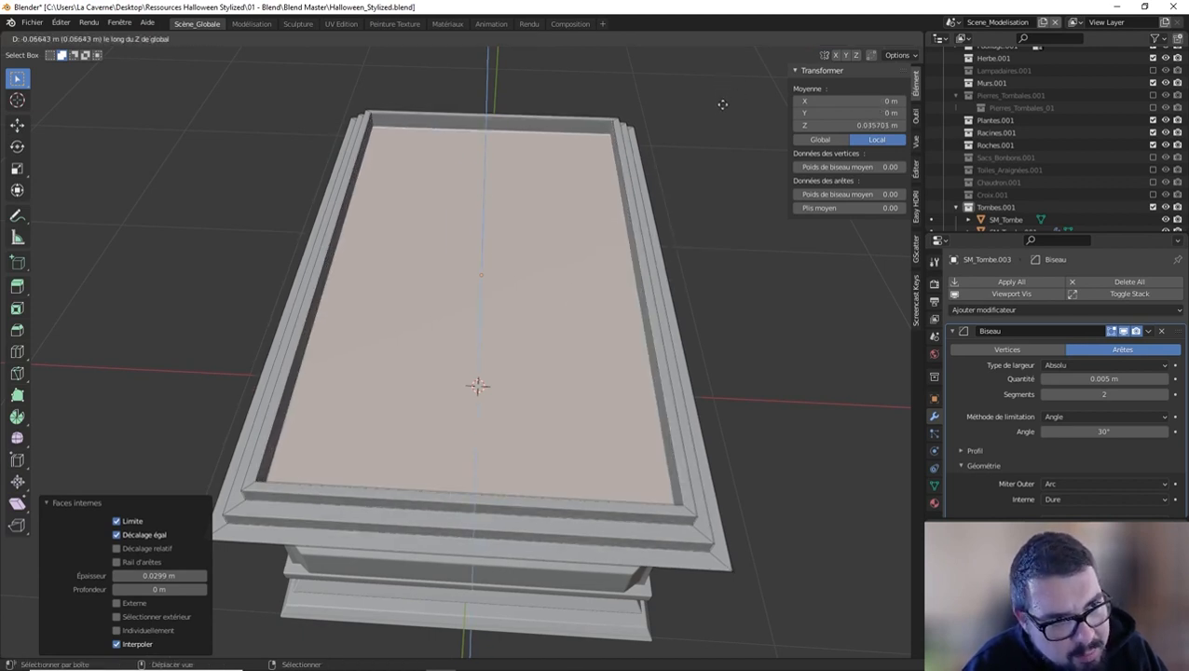
left_click(715, 147)
key("i")
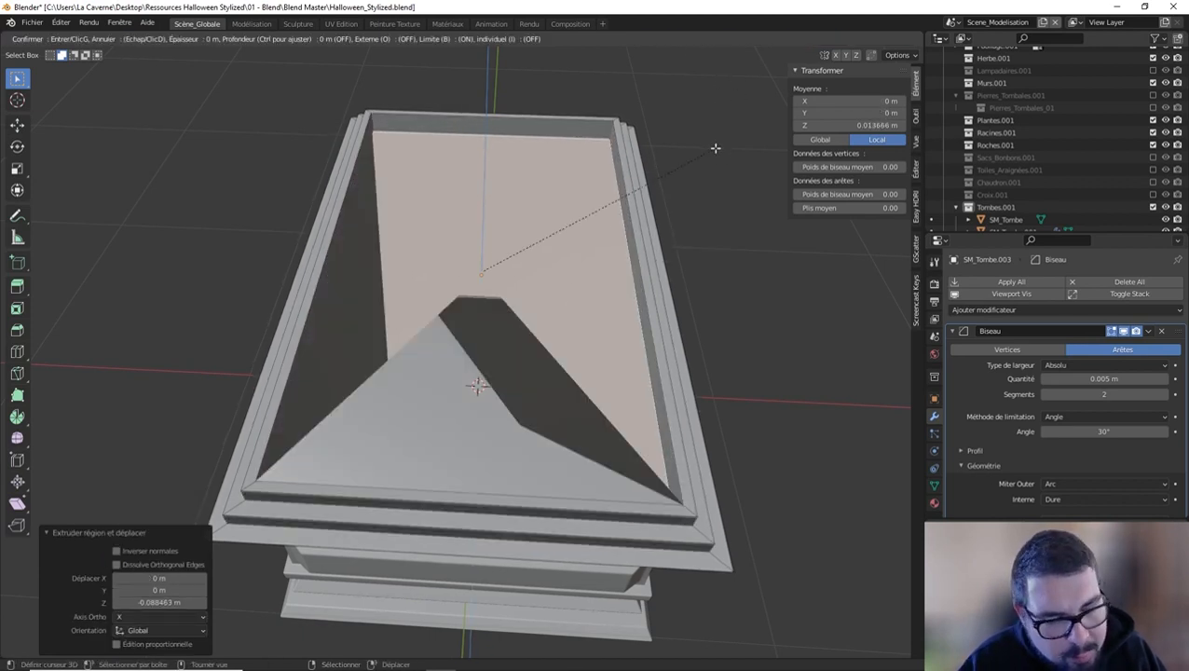
left_click(641, 132)
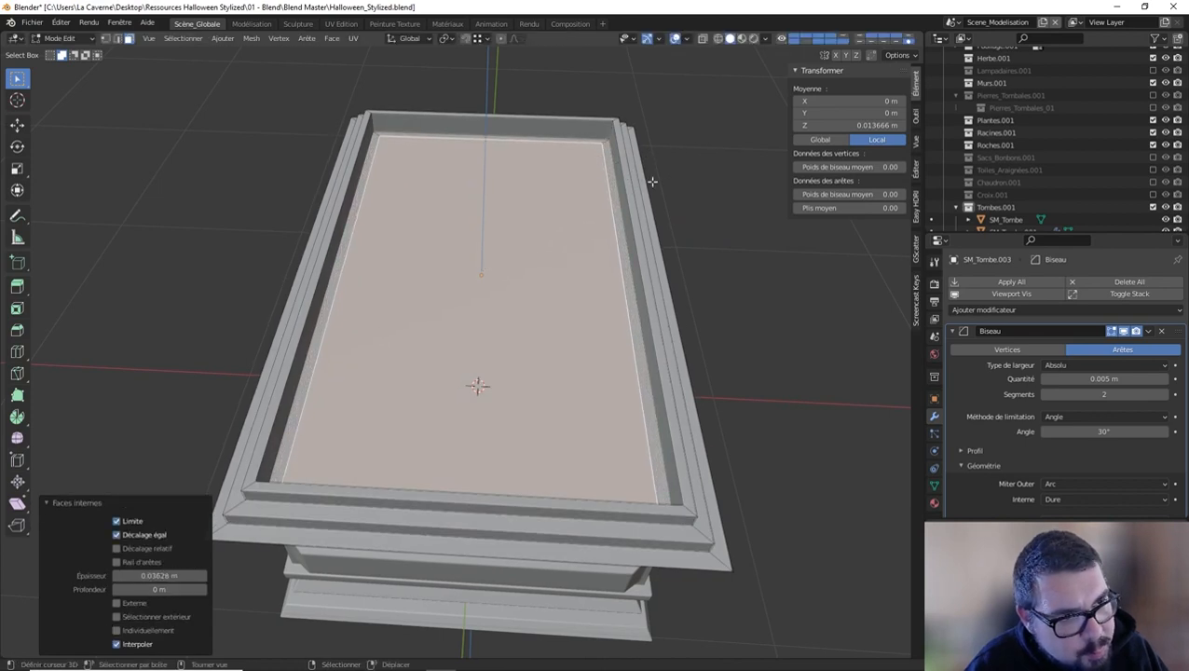
Raise the lid's inner face along Z by about 0.065 m and return to Object Mode.
middle_click_drag(641, 132, 548, 155)
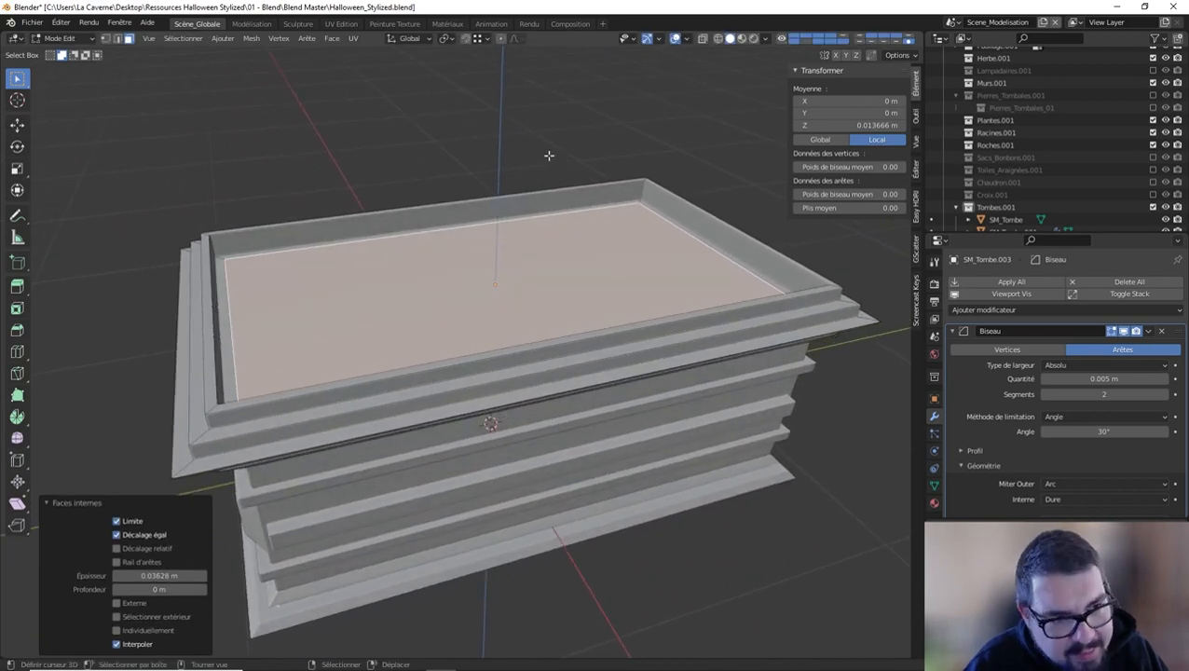
key("g")
key("z")
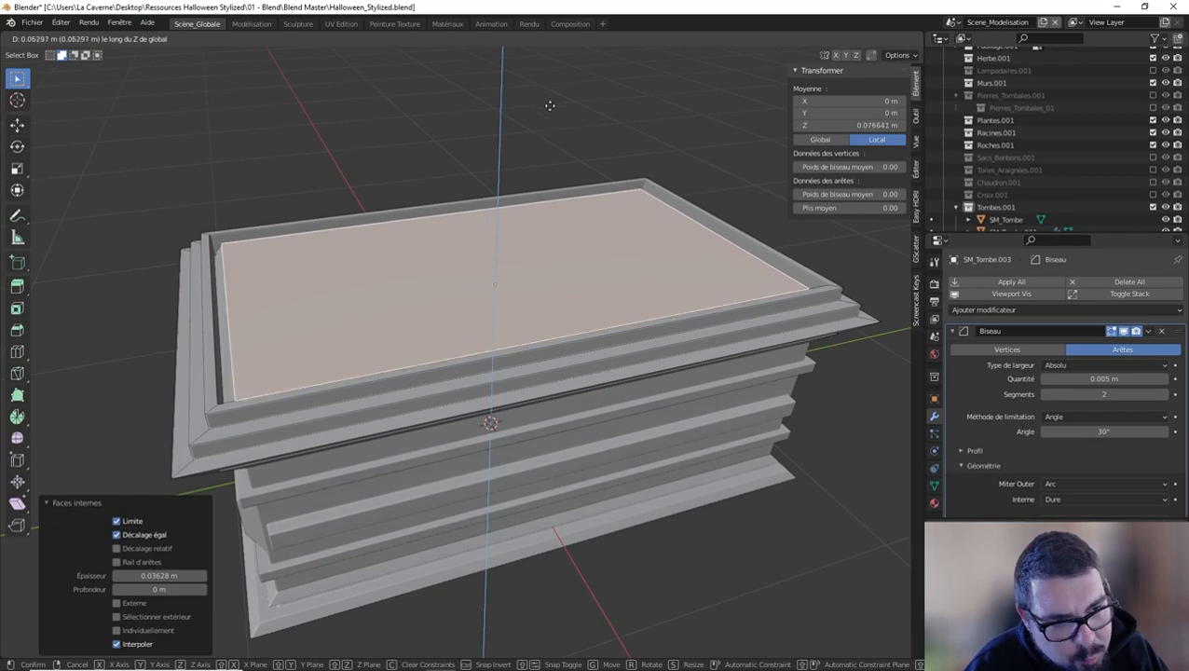
left_click(557, 141)
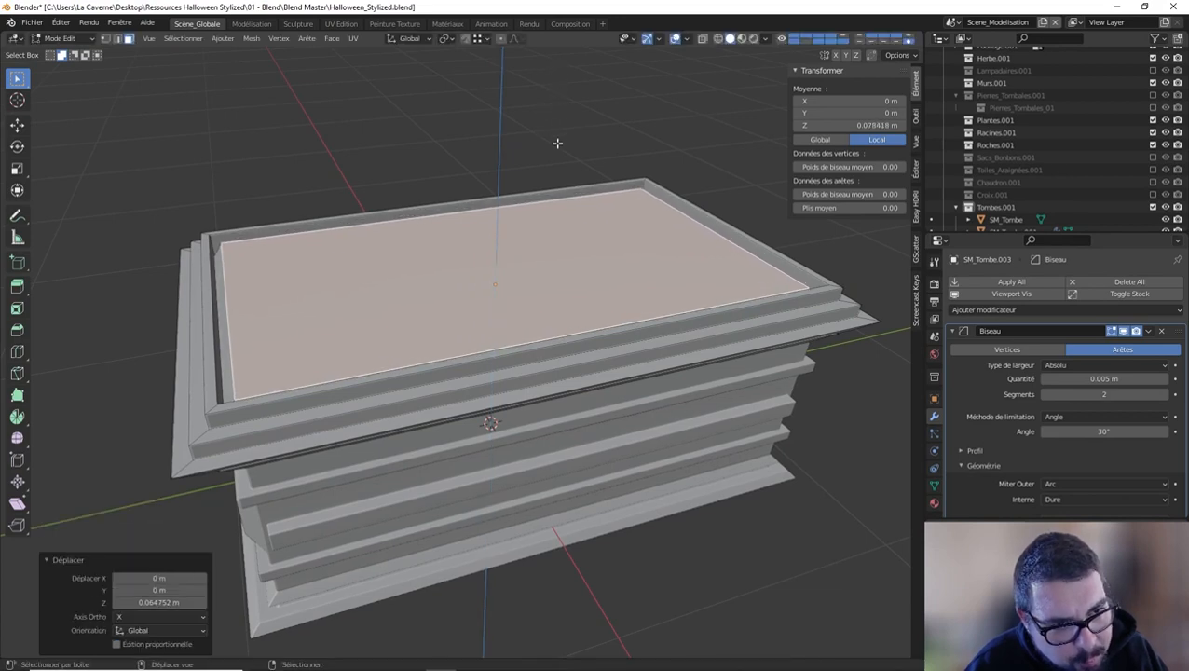
middle_click_drag(557, 140, 525, 172)
key("Tab")
middle_click_drag(195, 191, 378, 349)
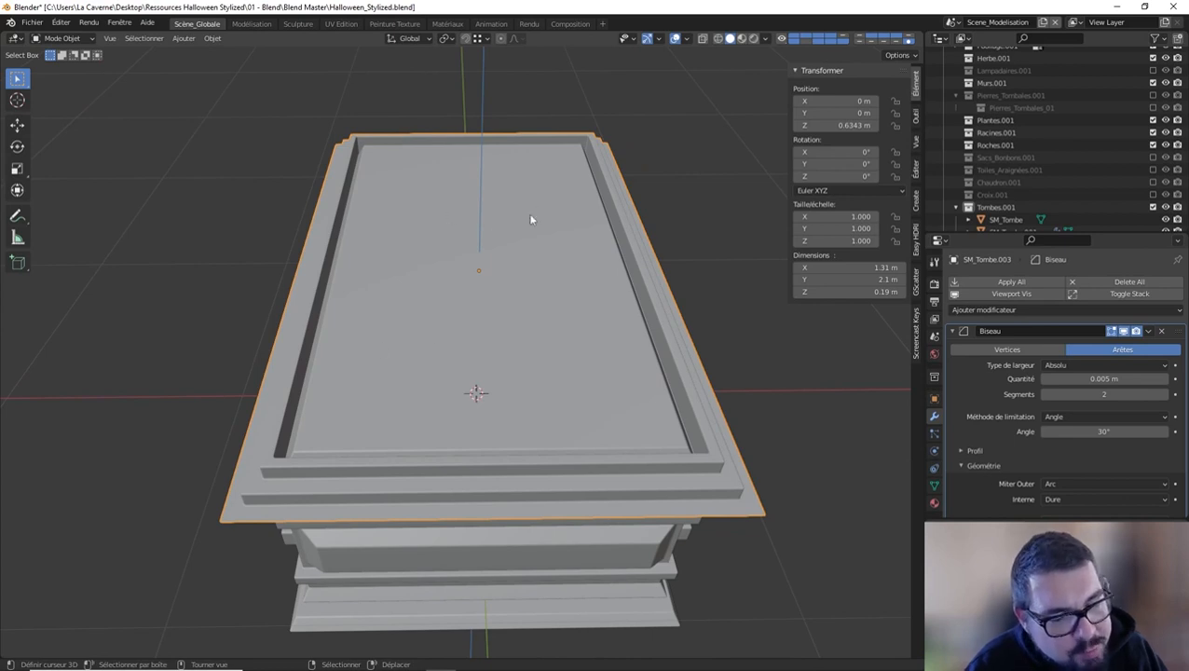
Add five evenly spaced loop cuts across the width of the lid, without sliding them.
key("q")
left_click(498, 190)
key("q")
left_click(471, 200)
key("Tab")
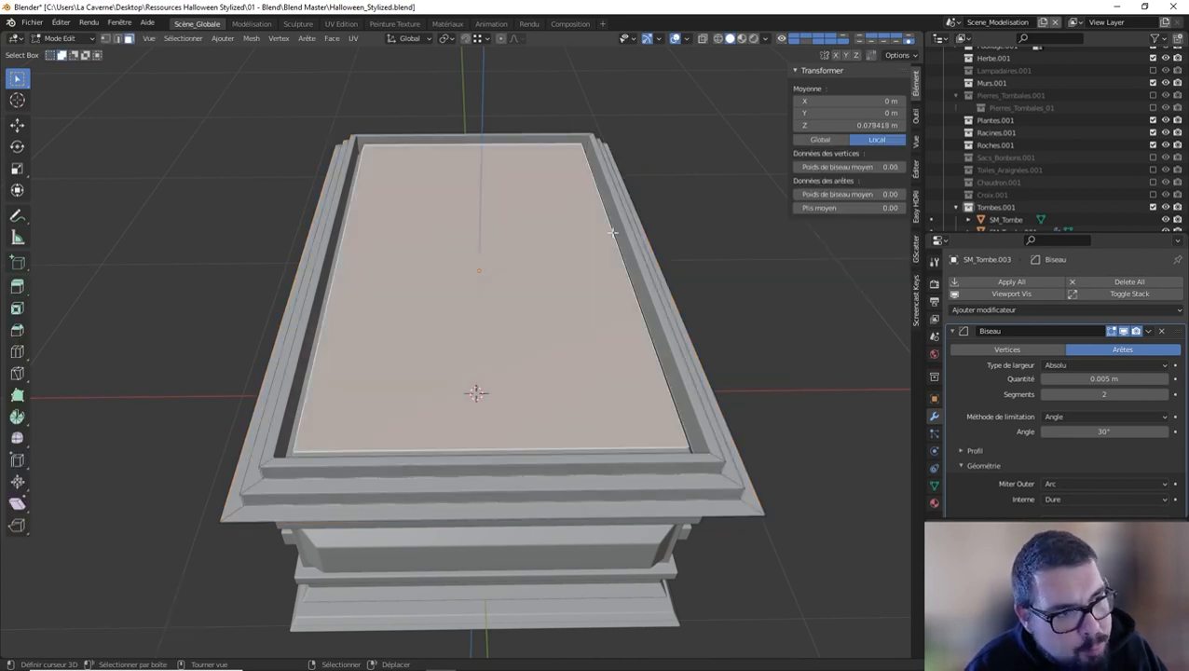
key("a")
left_click(612, 136)
middle_click_drag(612, 136, 563, 270)
scroll(609, 334, "up", 4)
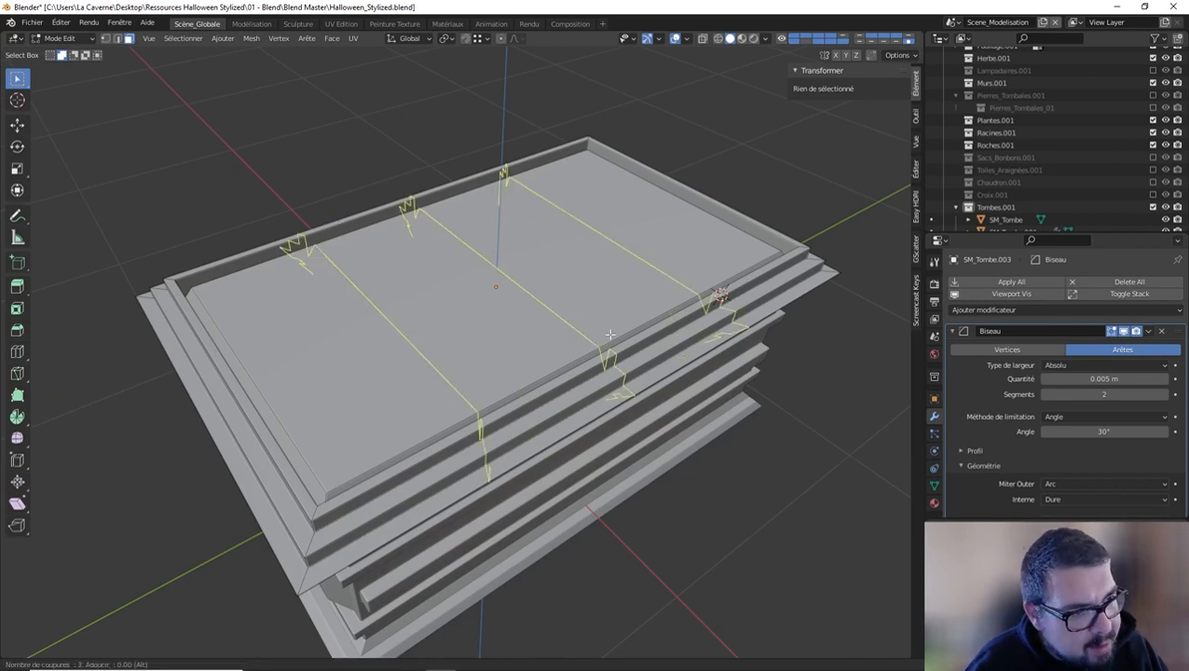
left_click(609, 333)
right_click(609, 334)
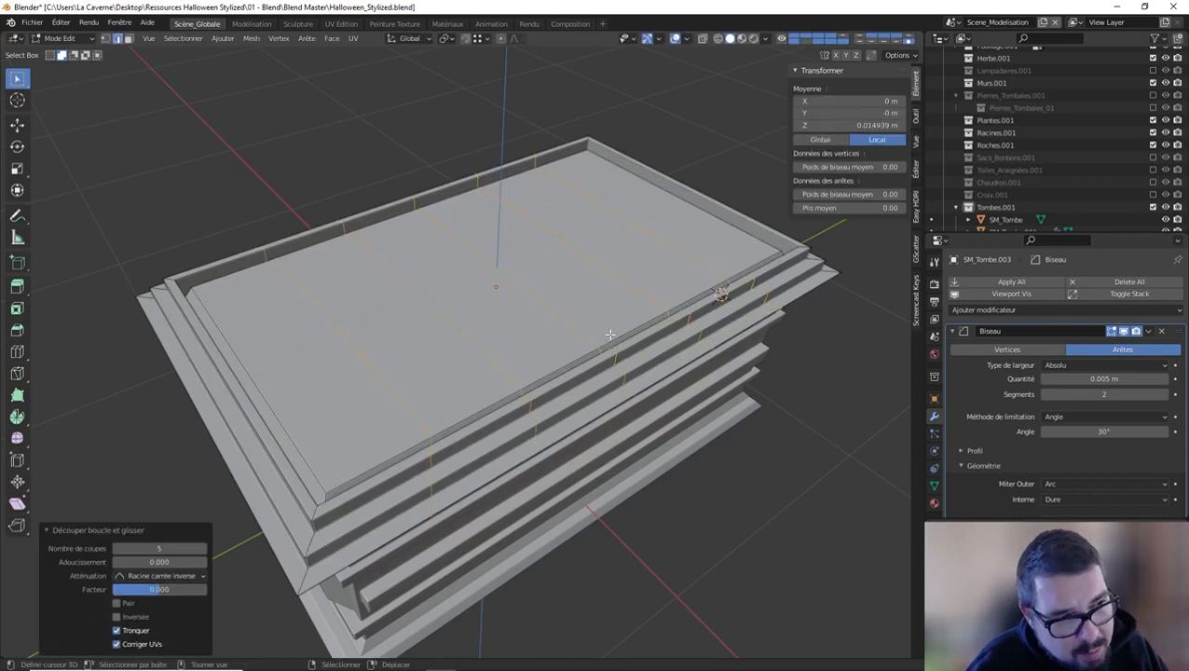
Inset the six panel faces on top of the lid individually by about 0.033 m.
left_click(628, 223, "alt")
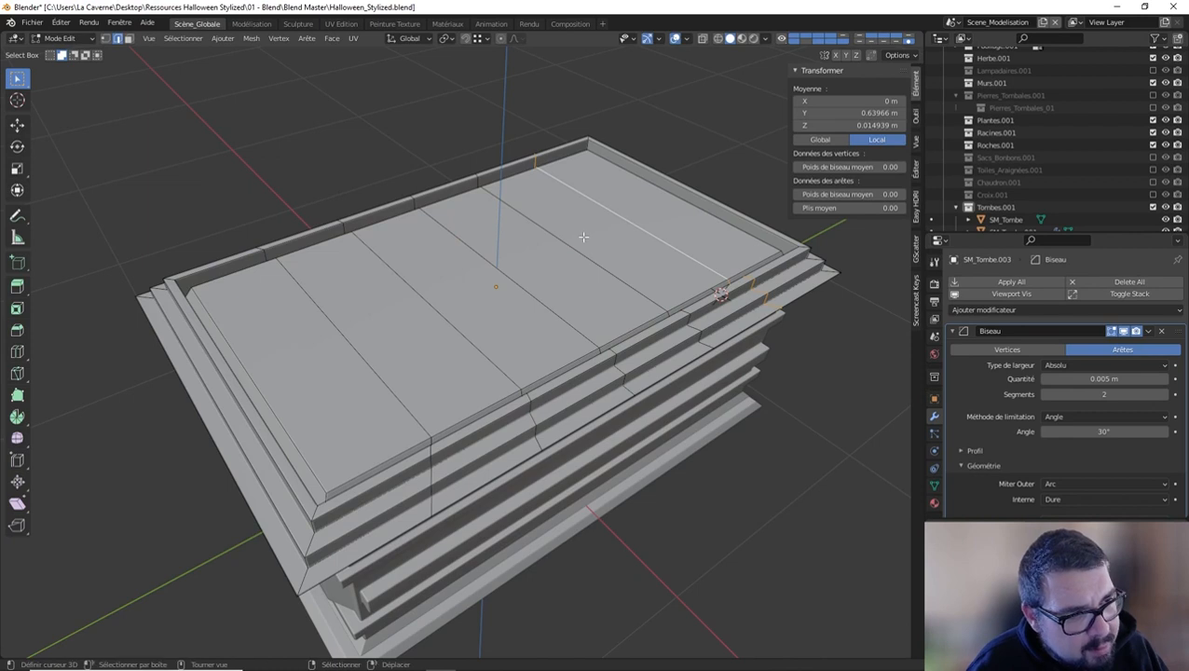
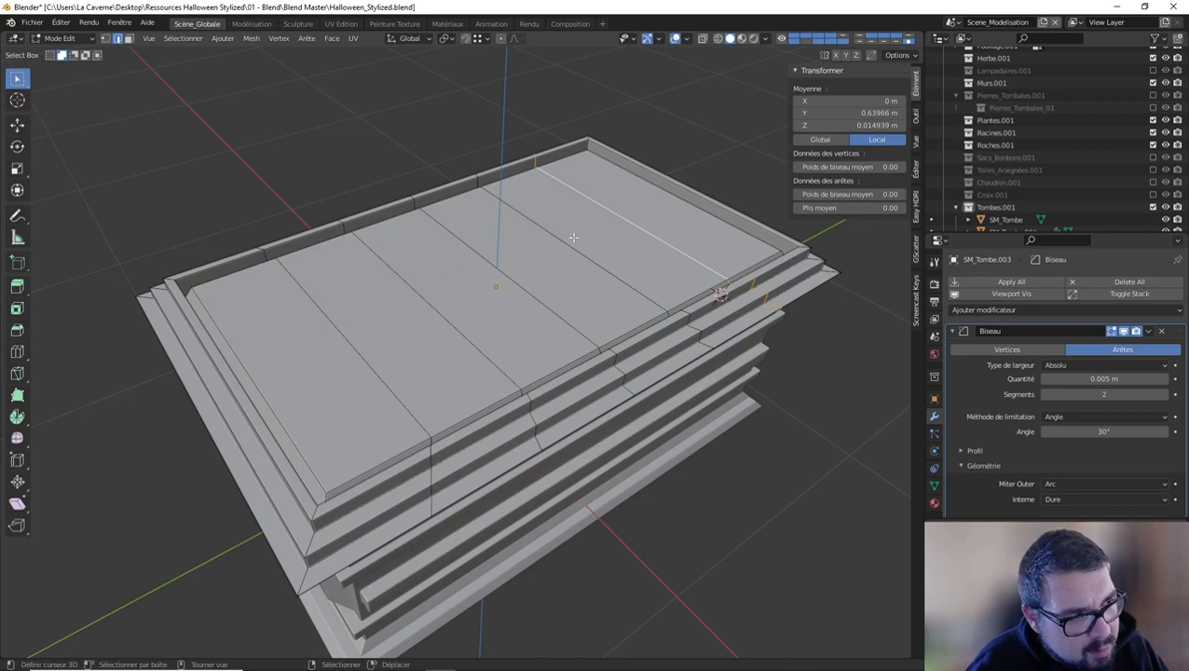
left_click(129, 39)
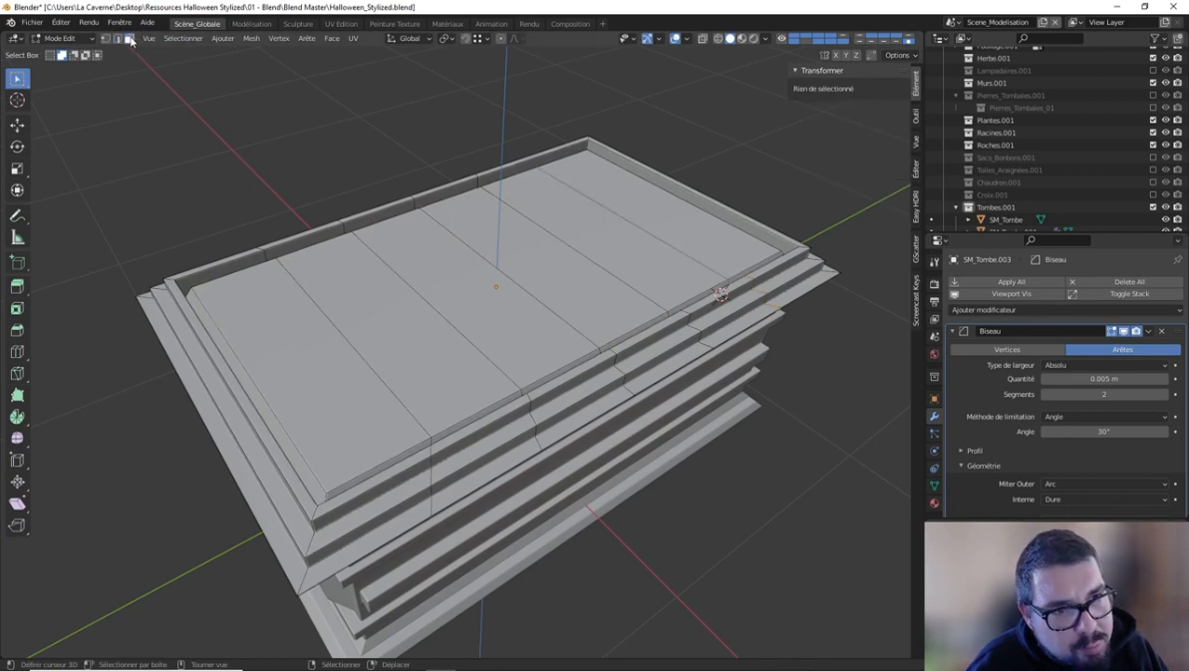
left_click(584, 205)
left_click(529, 253, "shift")
left_click(459, 289, "shift")
left_click(389, 326, "shift")
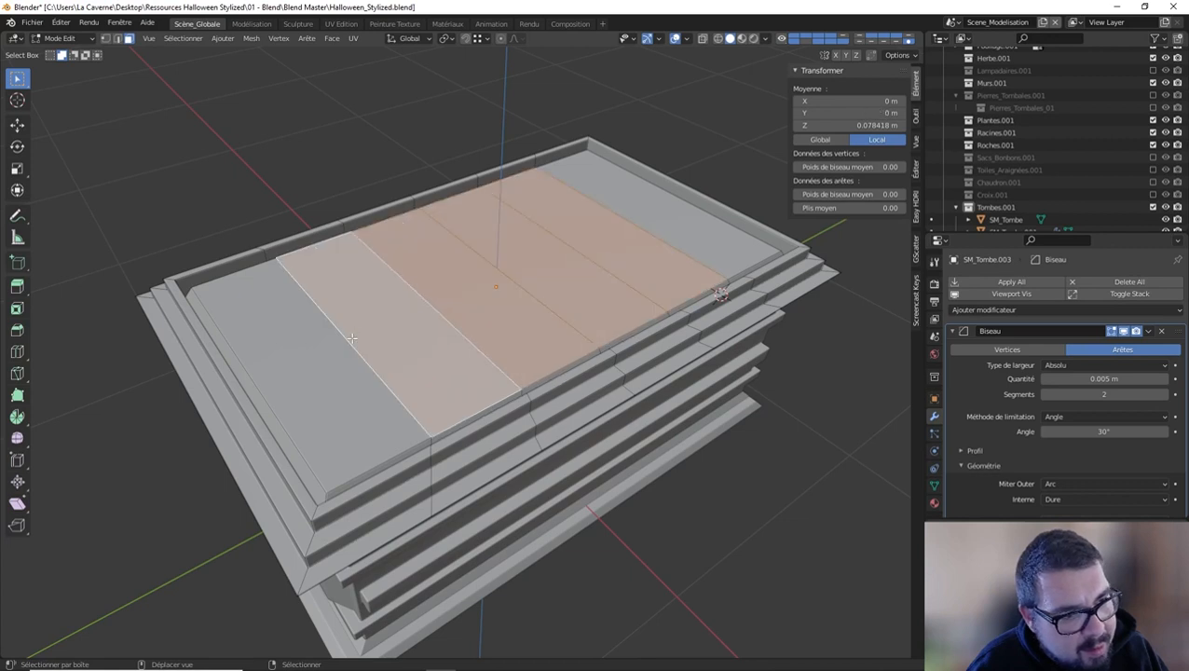
left_click(352, 337, "shift")
left_click(311, 338, "shift")
left_click(357, 324, "shift")
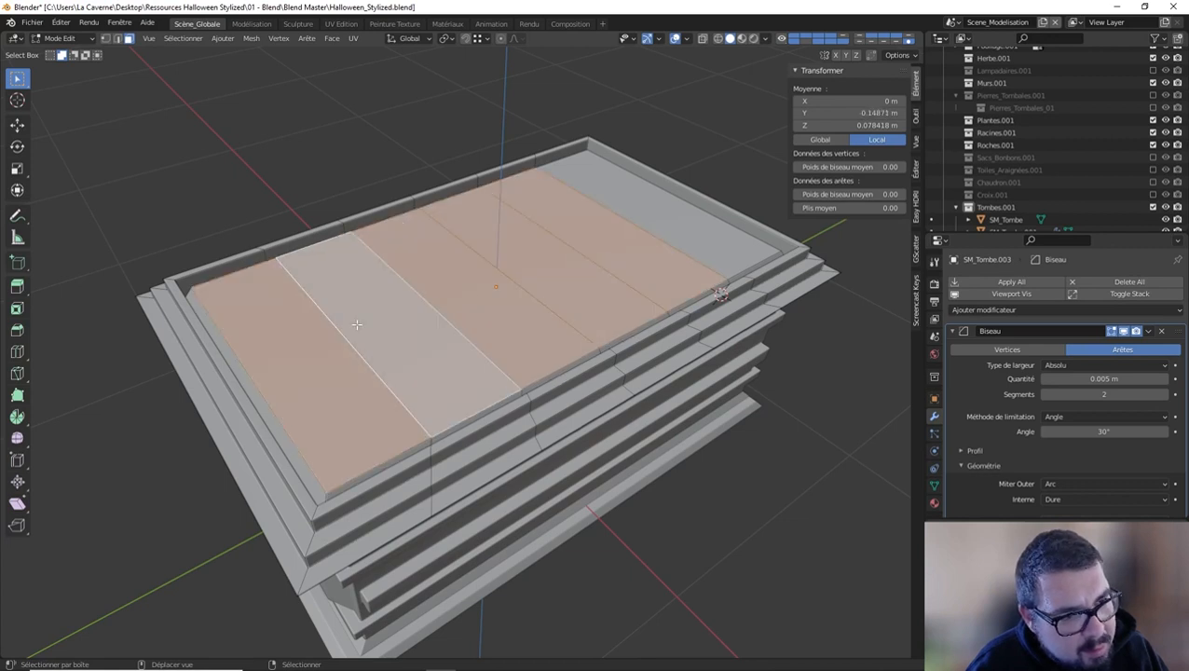
left_click(673, 219, "shift")
key("i")
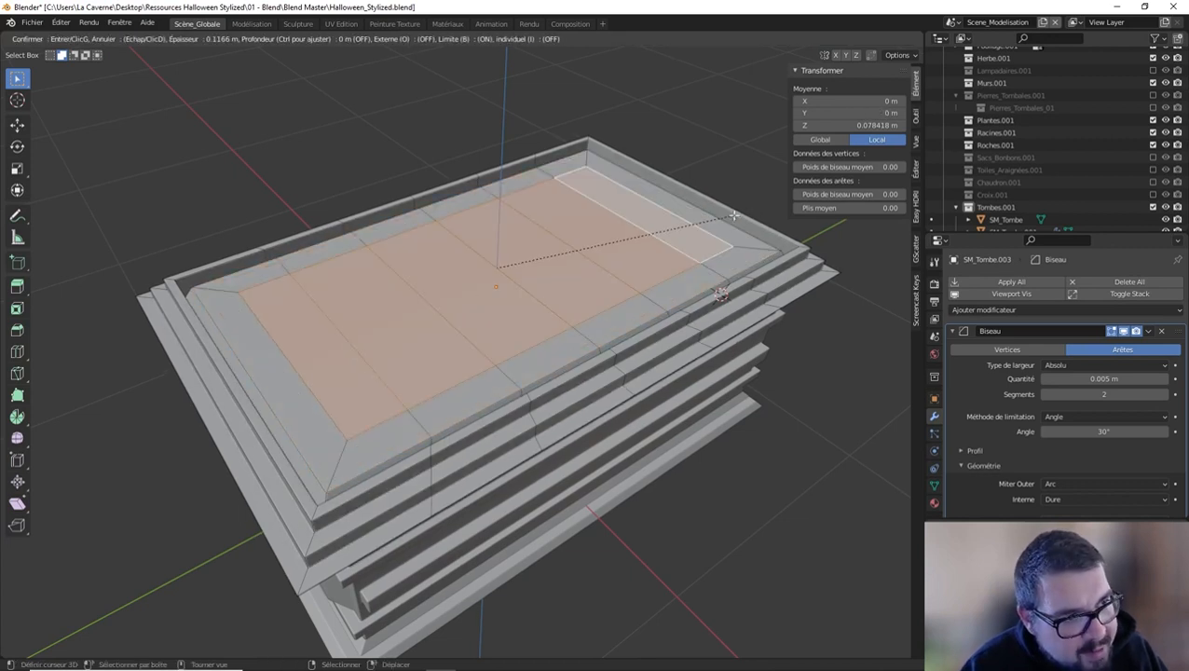
key("i")
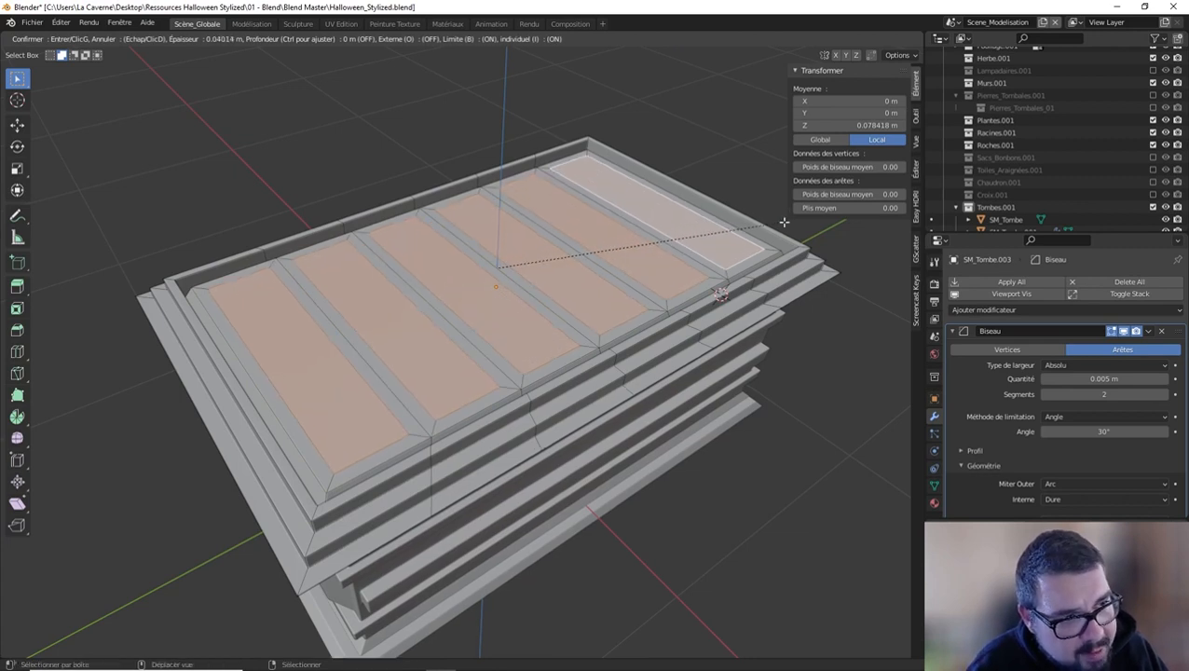
left_click(805, 221)
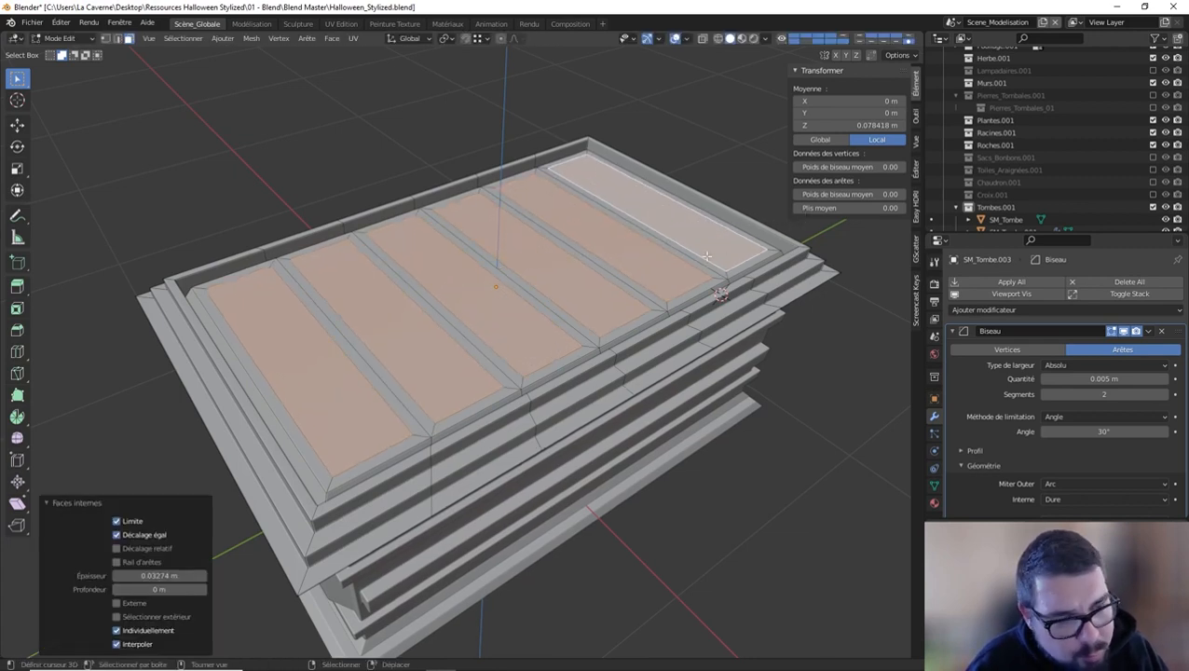
Raise the six inset panel faces slightly along Z and return to Object Mode.
key("g")
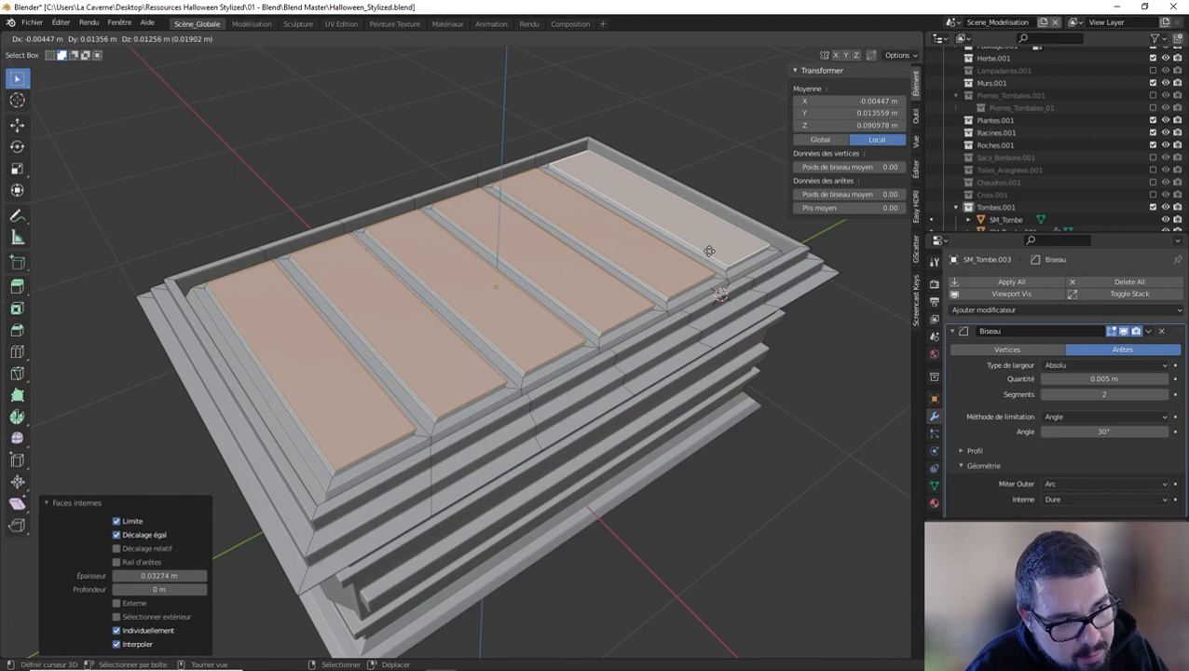
key("z")
left_click(708, 250)
key("Tab")
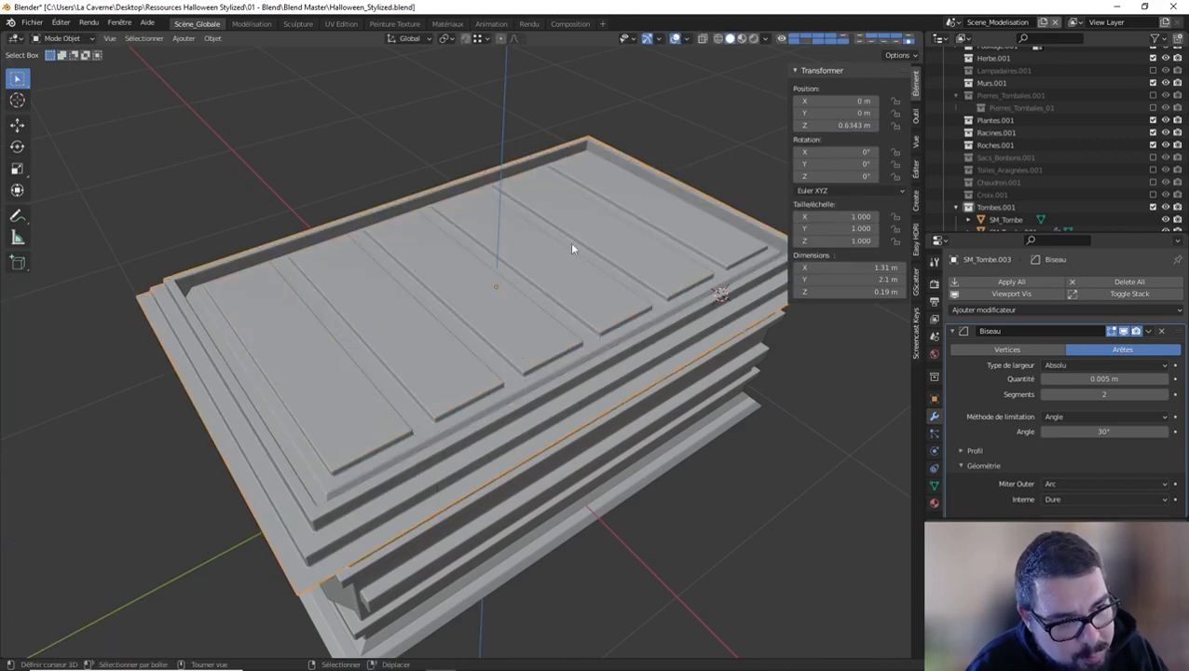
Apply the scale of all tomb parts and set their origins to geometry.
middle_click_drag(570, 242, 651, 231)
key("a")
left_click(637, 157)
middle_click_drag(637, 157, 573, 191)
key("a")
left_click(579, 137)
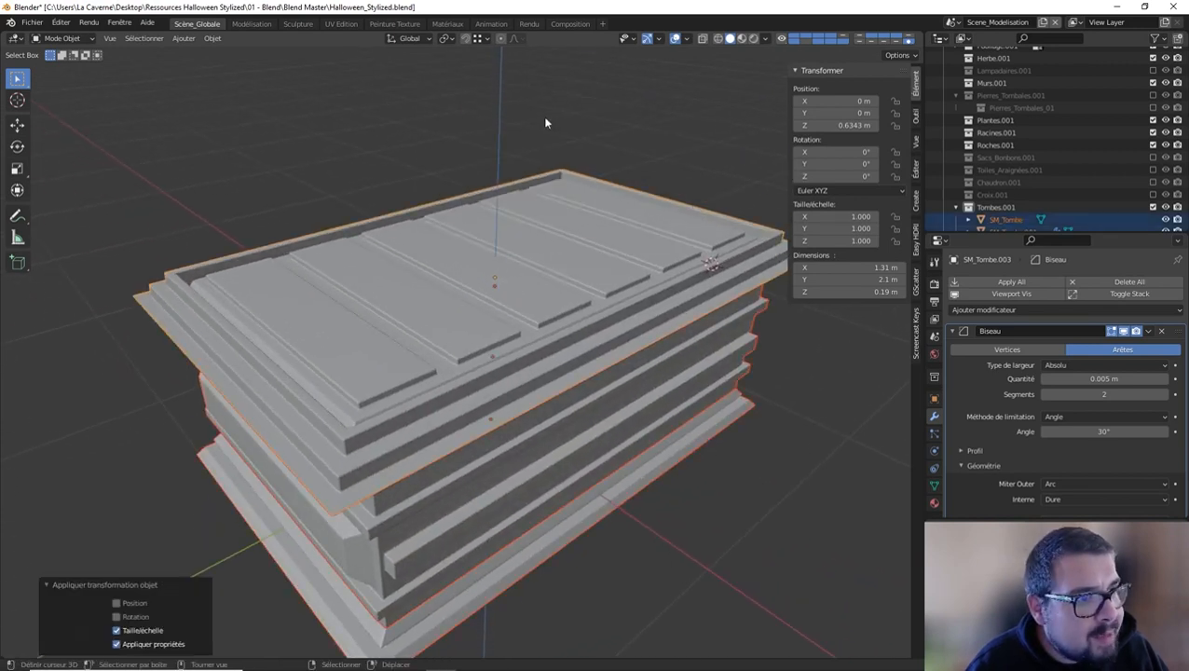
key("q")
left_click(486, 153)
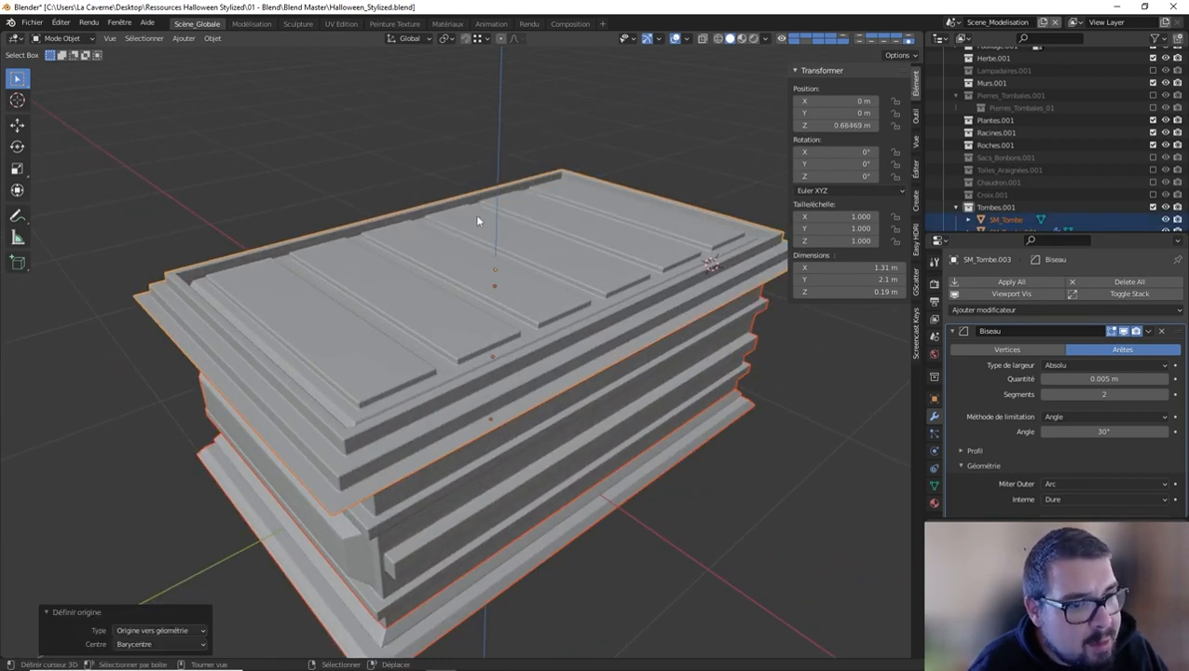
middle_click_drag(499, 241, 575, 216)
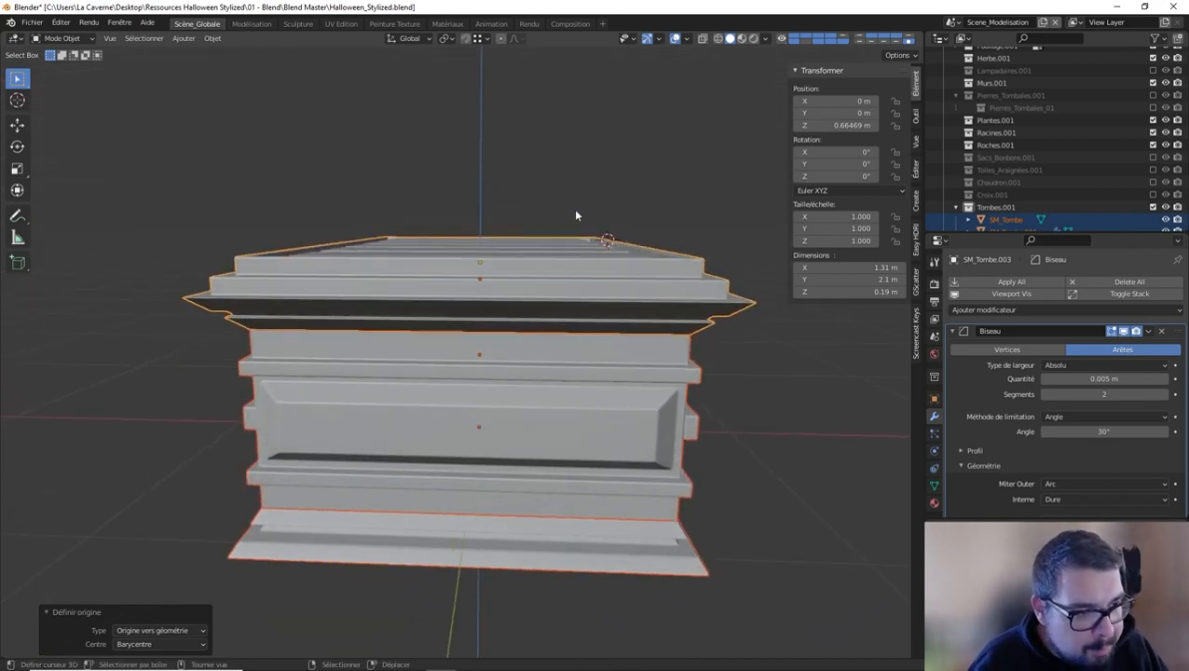
Isolate the lid in Local View, enter Edit Mode, clear the selection and switch to edge selection.
left_click(566, 284)
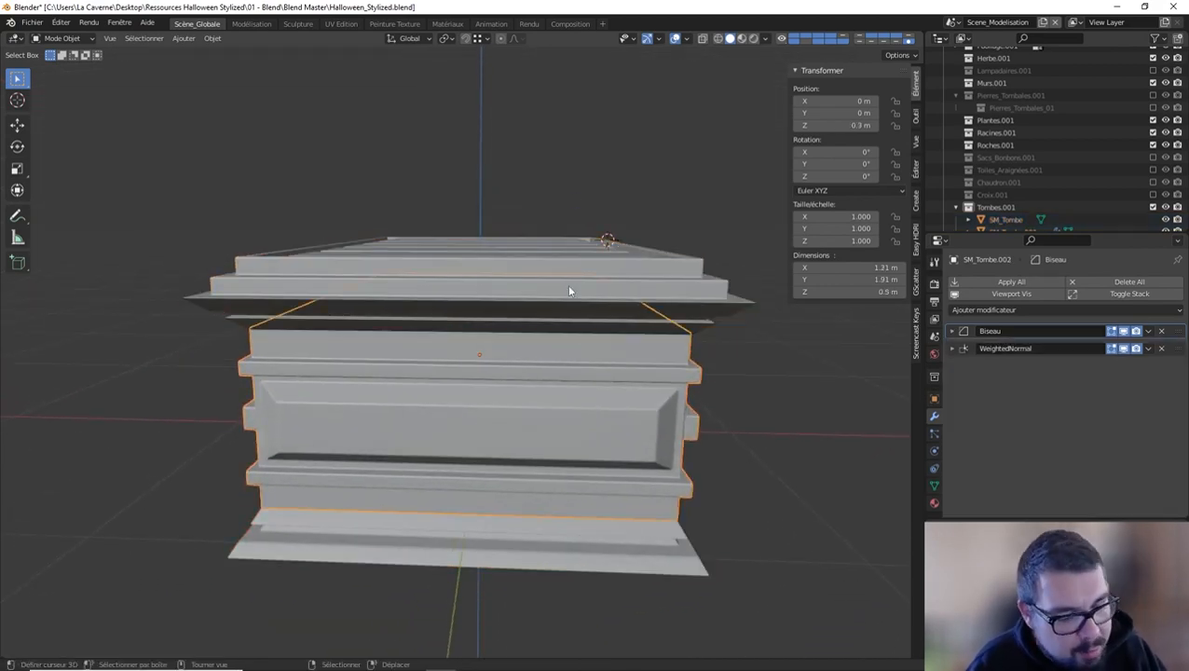
key("KP_Divide")
key("Tab")
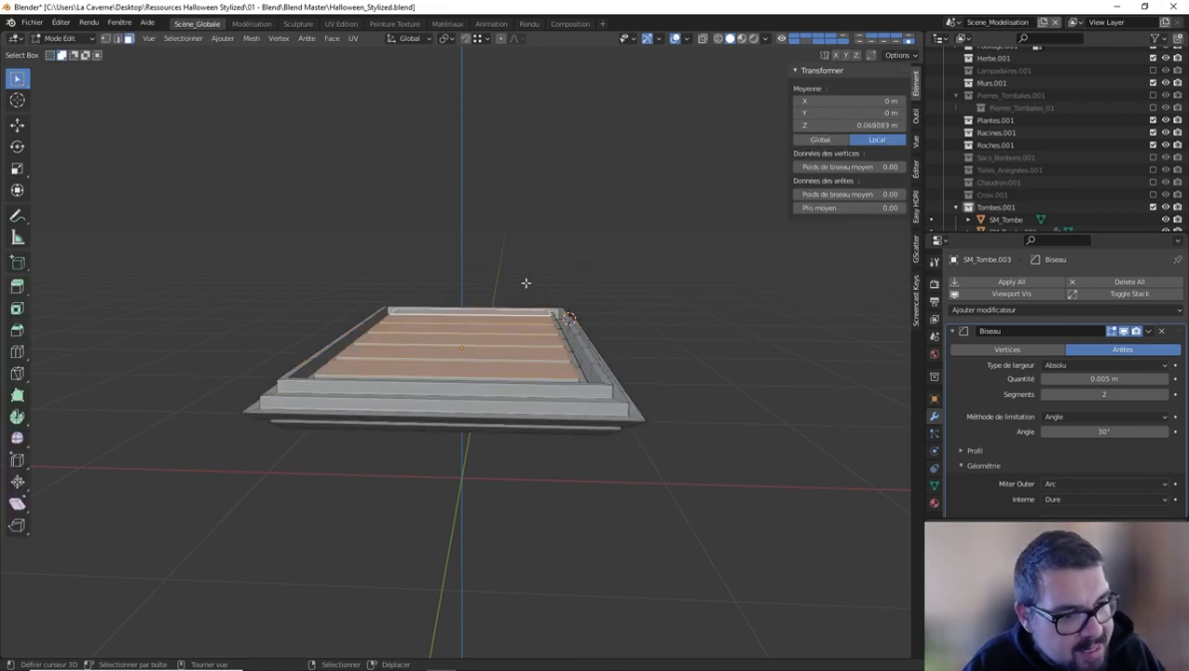
key("a")
left_click(339, 140)
left_click(118, 39)
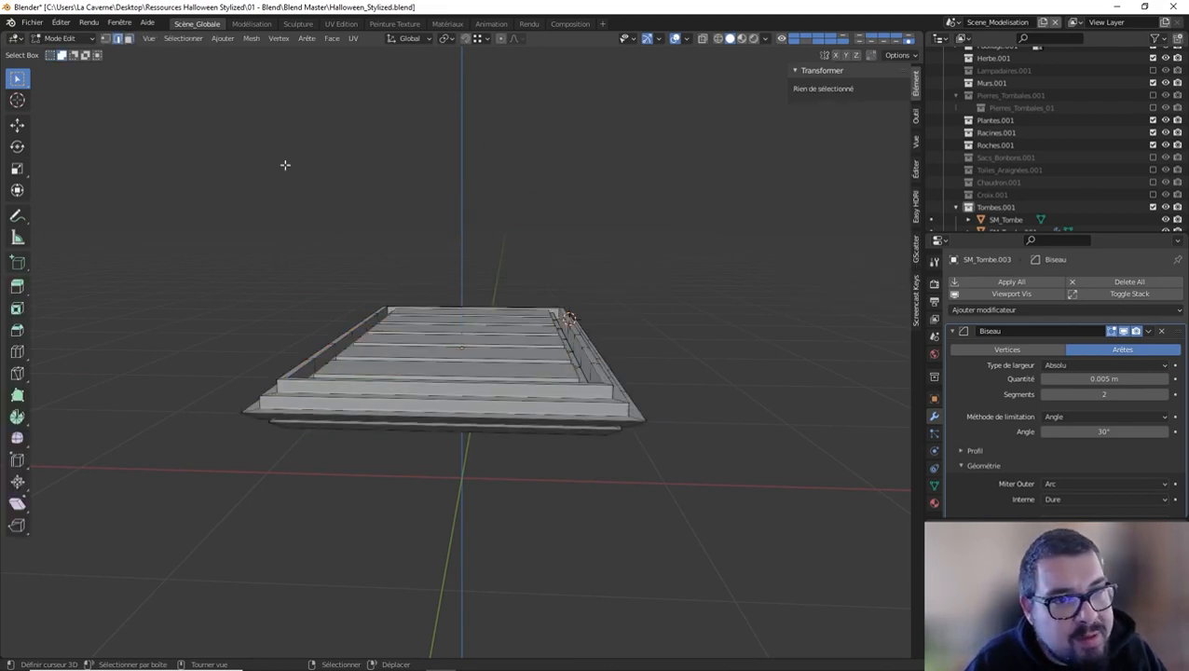
Select the six raised panel faces on the lid, grow the selection to their side walls and mark the edges as UV seams.
scroll(306, 191, "up", 4)
middle_click_drag(313, 199, 265, 106)
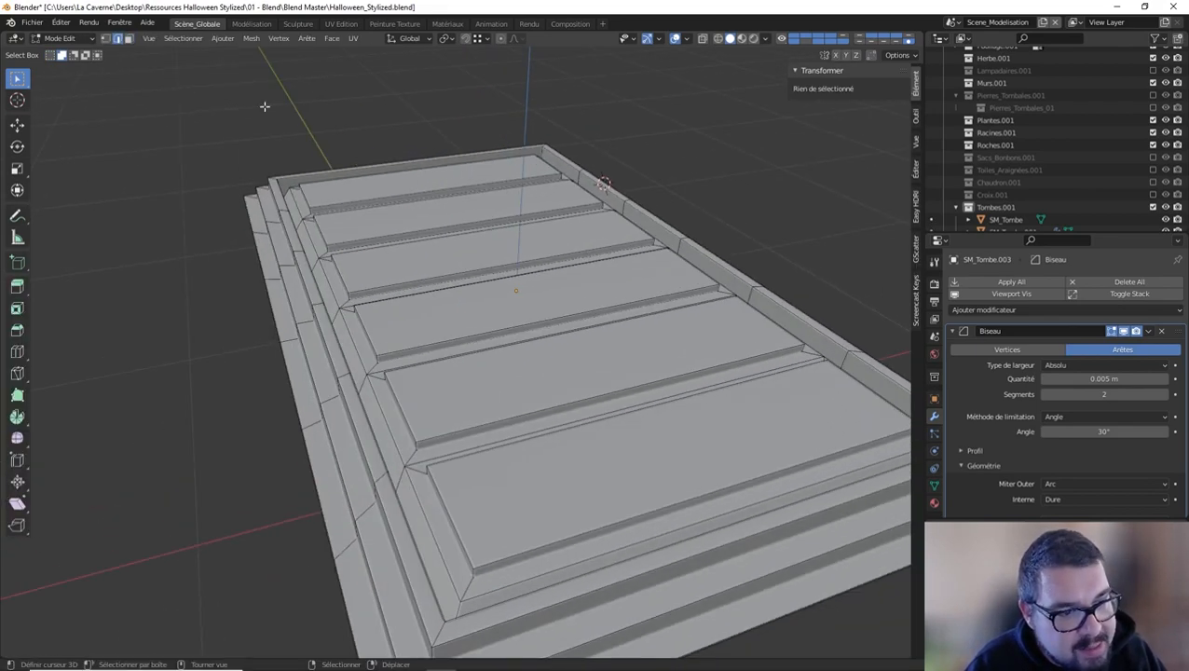
left_click(129, 38)
left_click(400, 191)
left_click(448, 210, "shift")
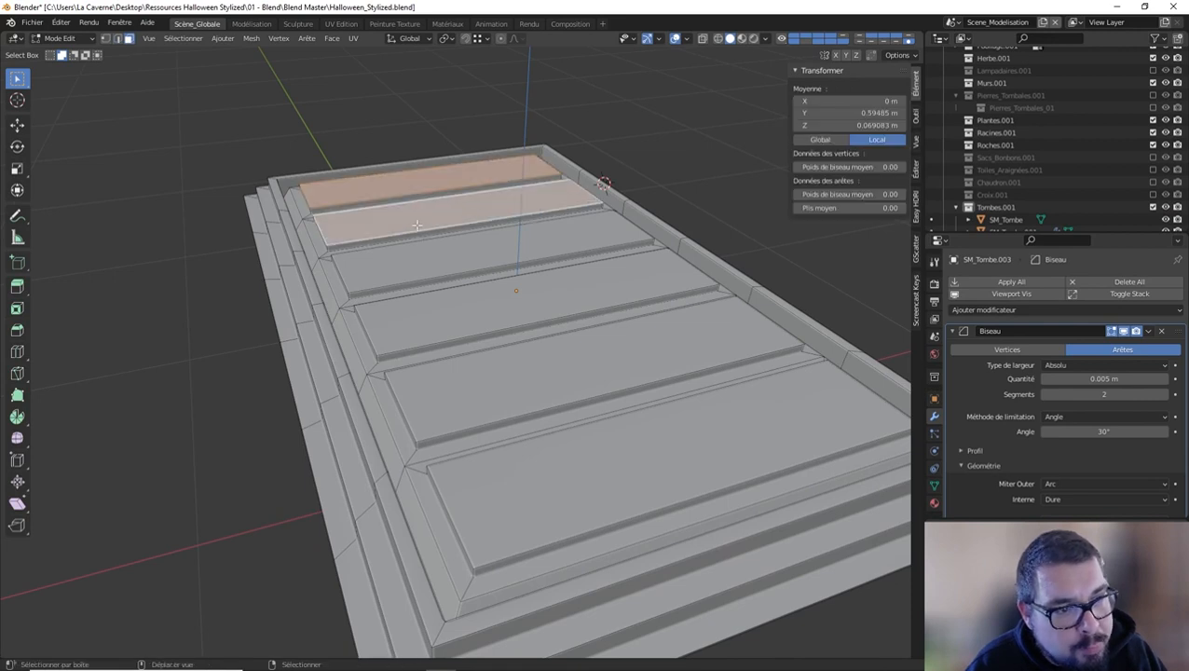
left_click(494, 264, "shift")
left_click(502, 322, "shift")
left_click(548, 370, "shift")
left_click(616, 473, "shift")
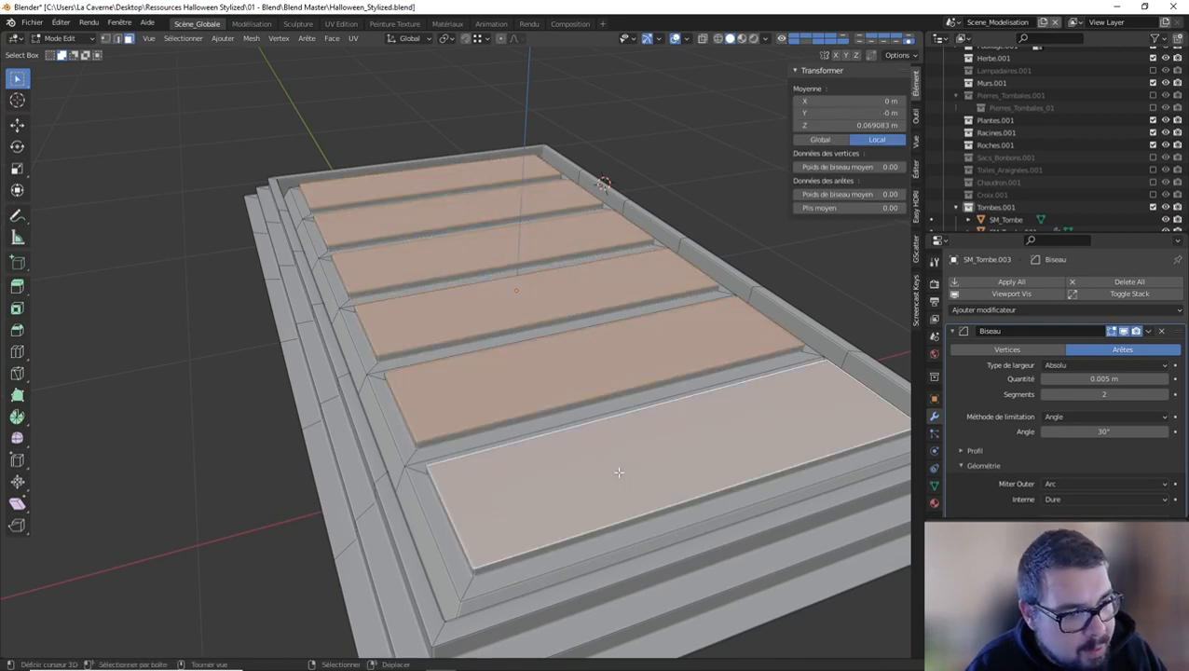
key("ctrl+KP_Add")
key("ctrl+e")
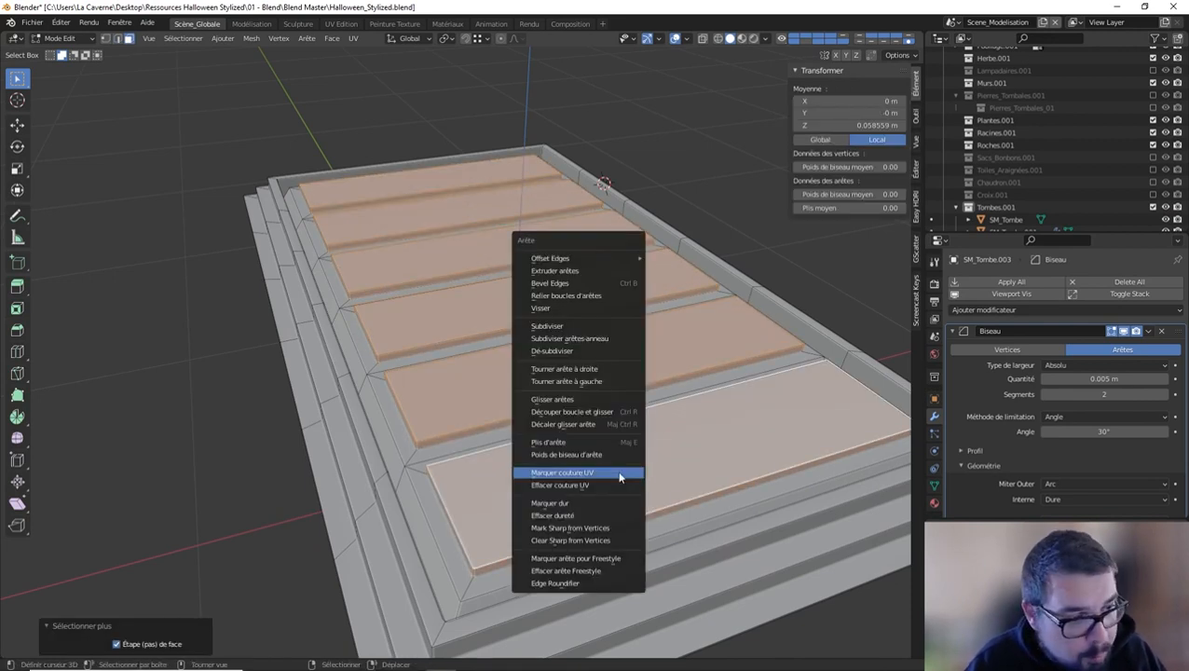
left_click(619, 473)
key("a")
left_click(559, 427)
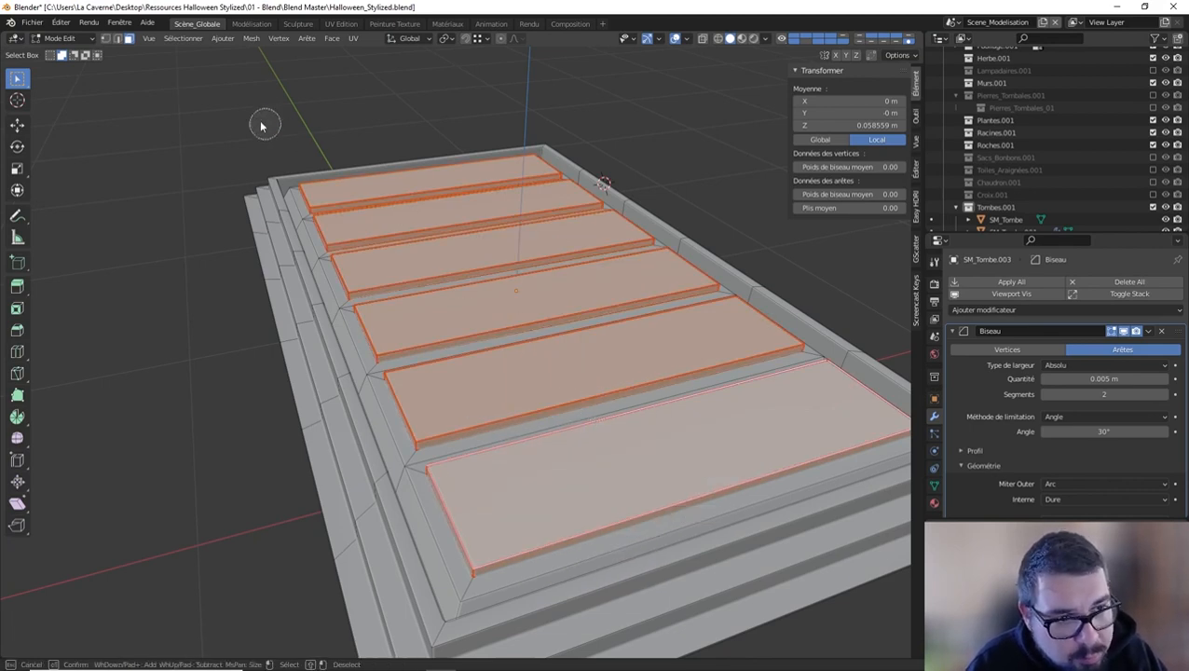
right_click(123, 43)
left_click(117, 39)
Hide the lid's modifiers in the viewport and select the edge loops bordering the recess wall.
middle_click_drag(304, 227, 332, 280)
left_click(303, 481)
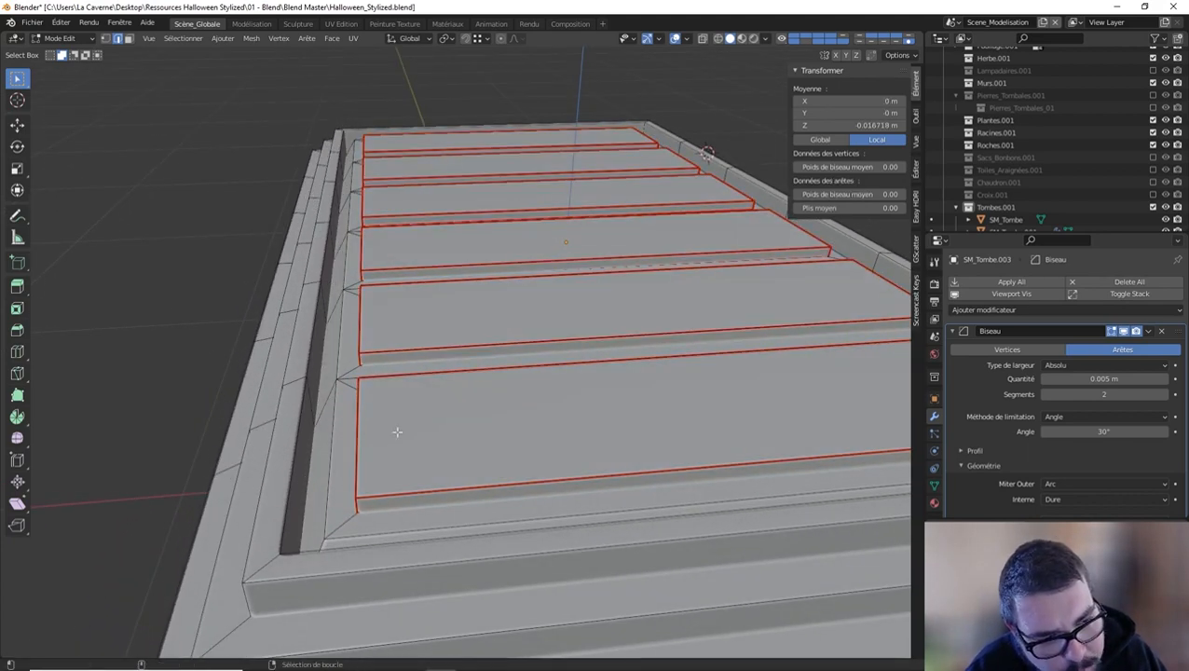
left_click(1023, 295)
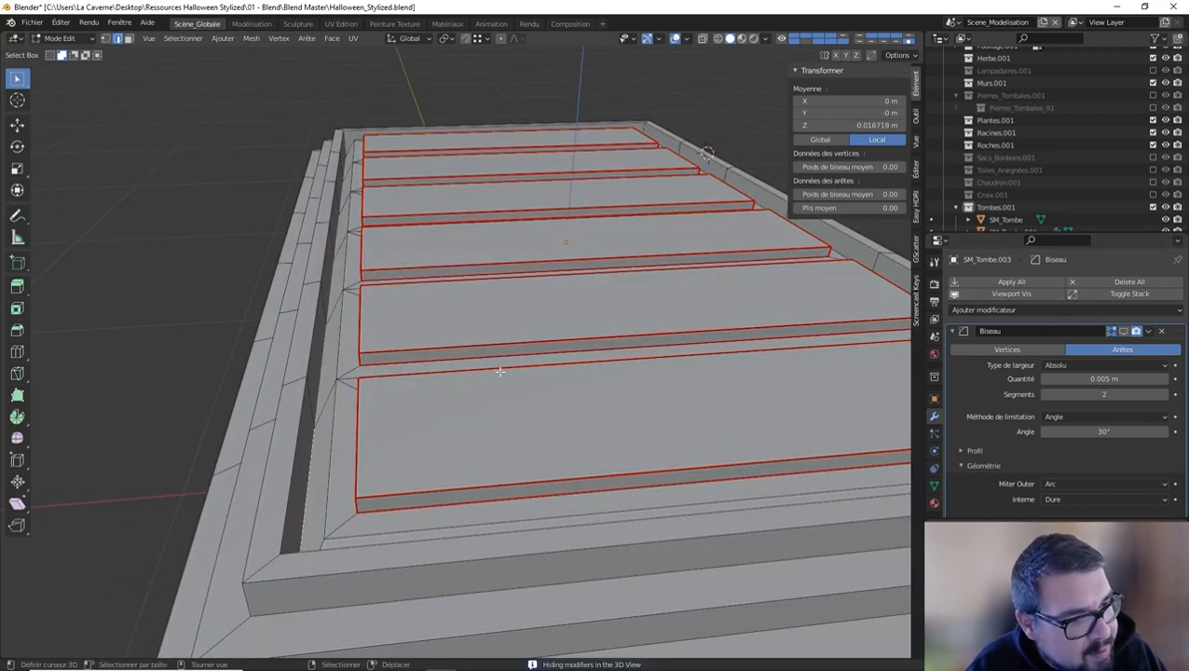
key("alt+a")
right_click(315, 446, "alt")
middle_click_drag(404, 395, 260, 290)
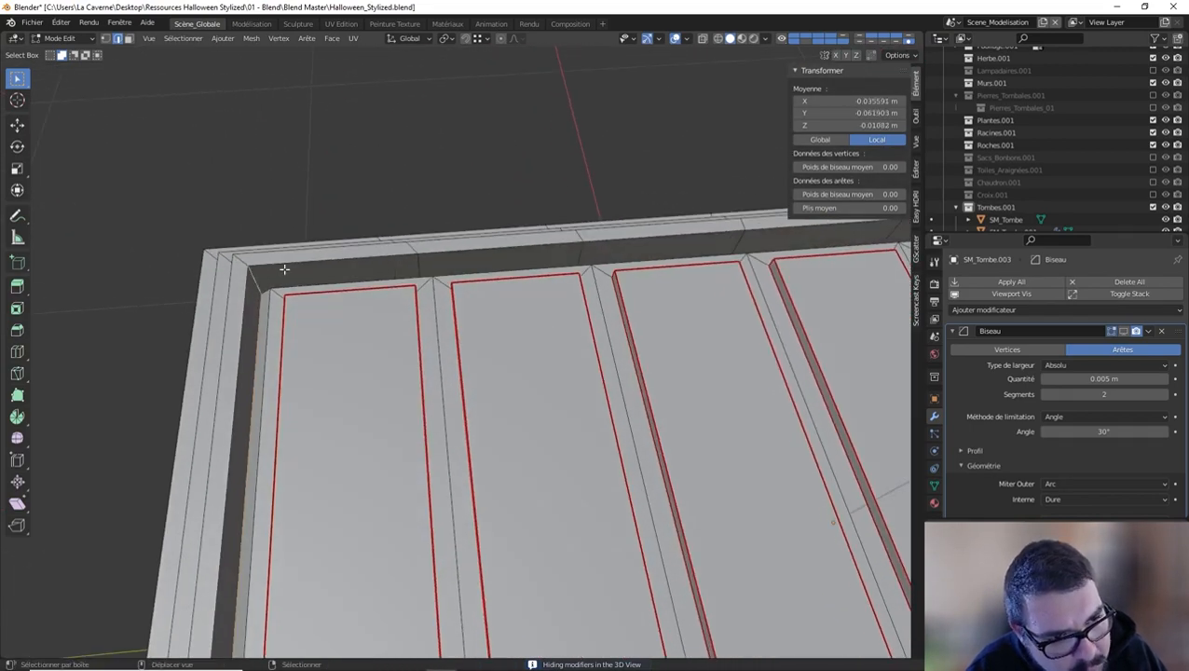
right_click(285, 267, "alt")
middle_click_drag(733, 298, 362, 382, "shift")
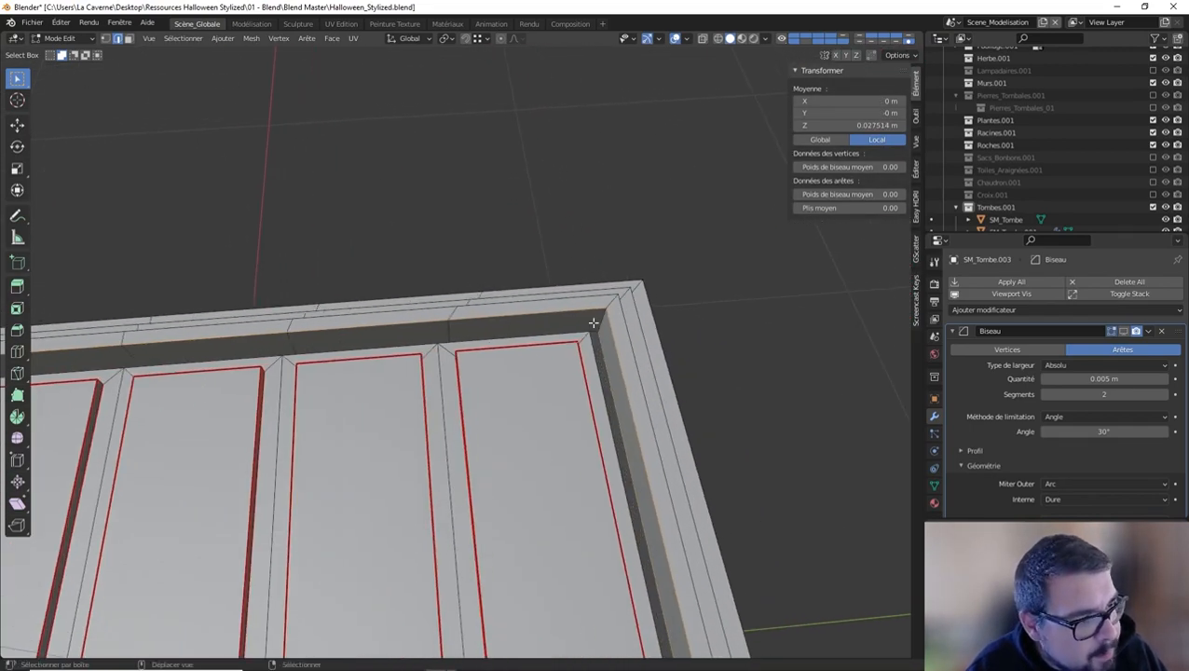
Add the remaining lower edges of the recess wall around the panels to the selection.
middle_click_drag(593, 323, 520, 486)
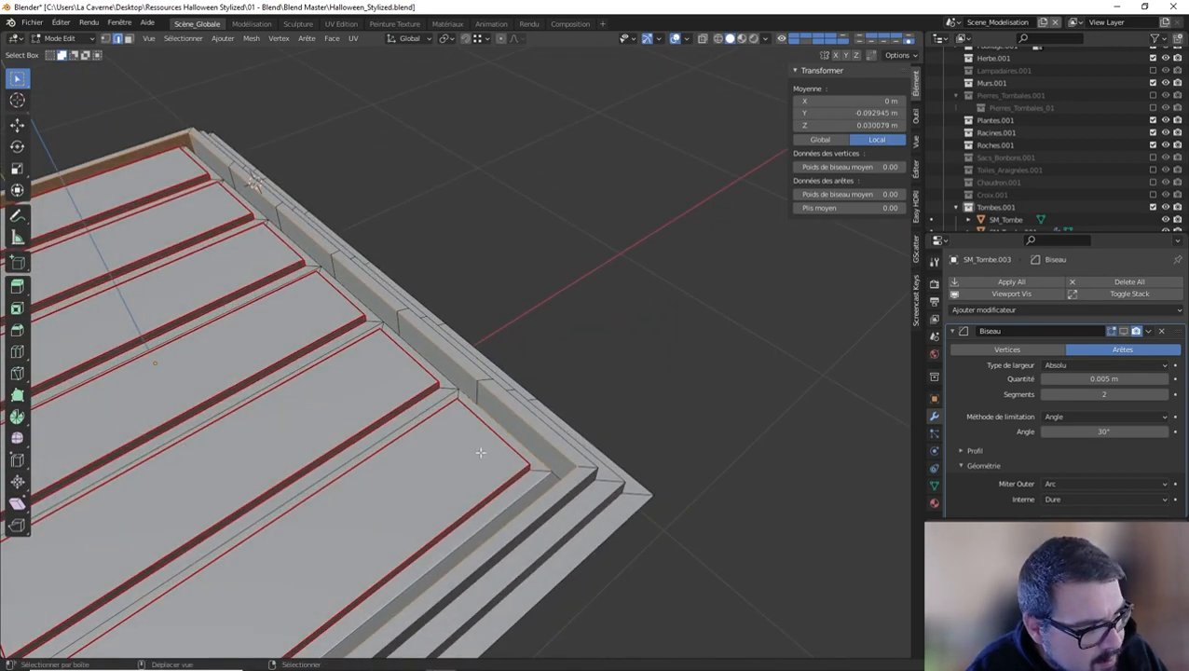
left_click(440, 372, "alt+shift")
left_click(440, 376, "alt+shift")
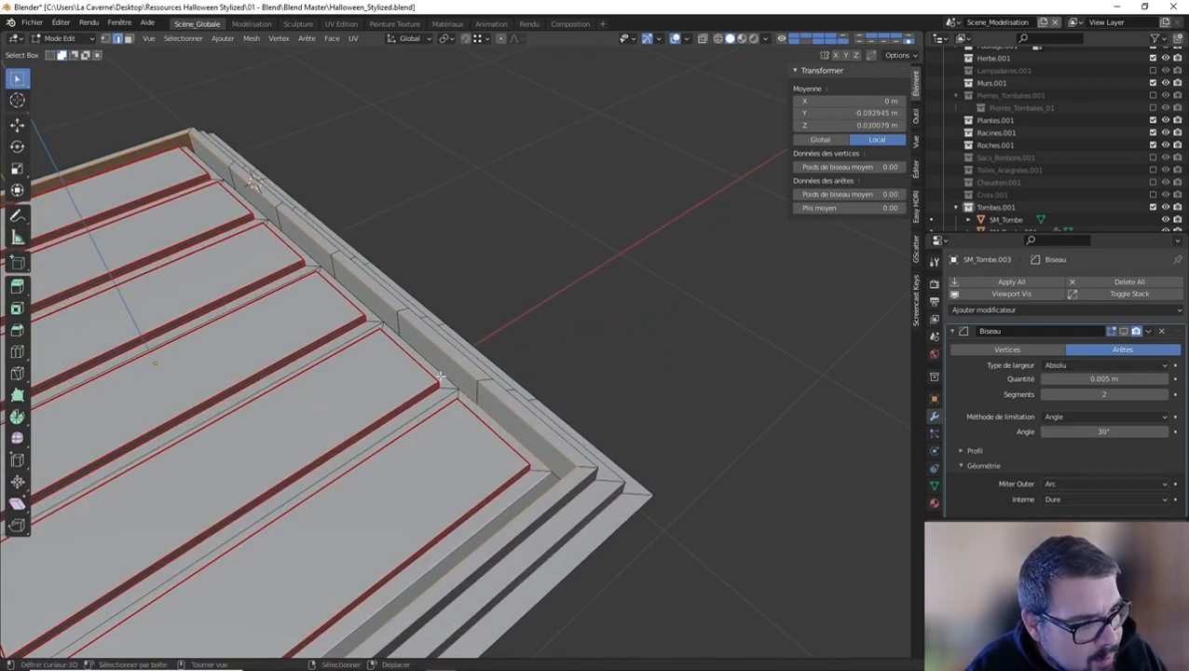
middle_click_drag(449, 374, 439, 348)
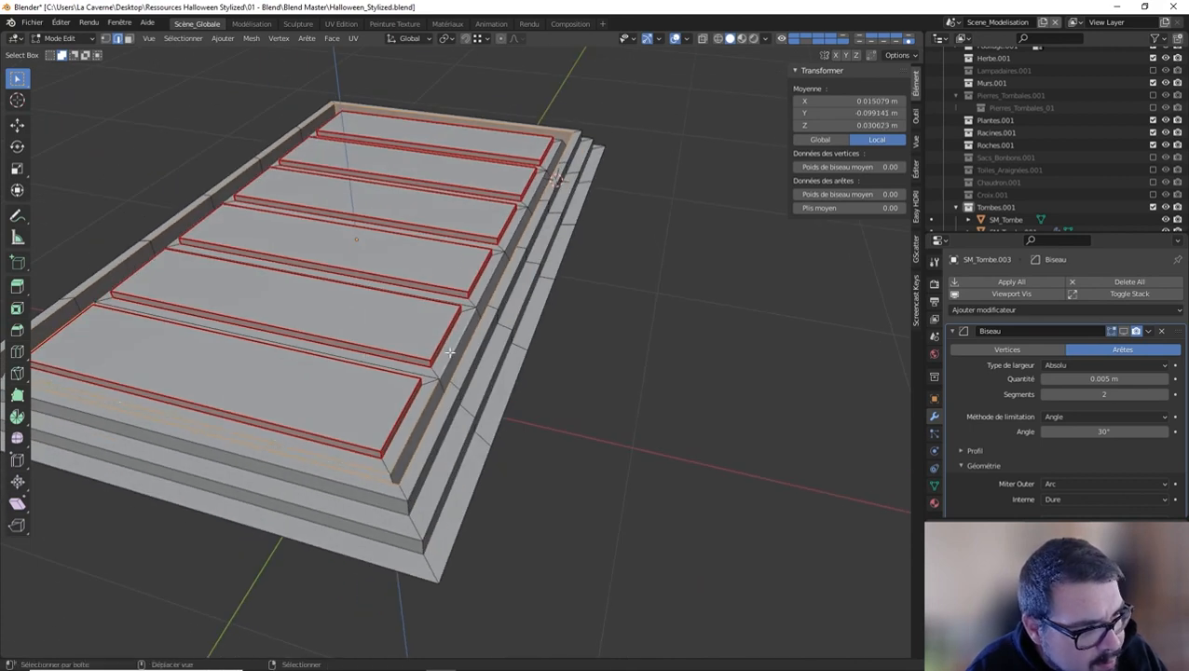
middle_click_drag(546, 242, 503, 317)
left_click(571, 278, "ctrl")
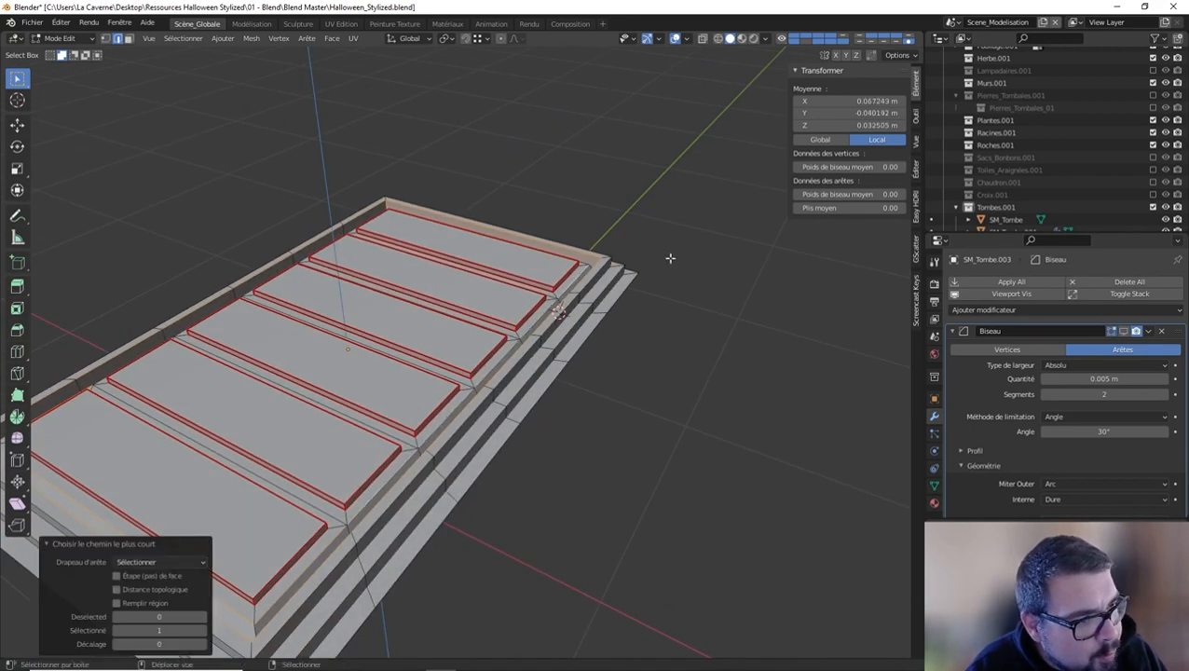
middle_click_drag(670, 258, 410, 326)
middle_click_drag(655, 366, 540, 302, "shift")
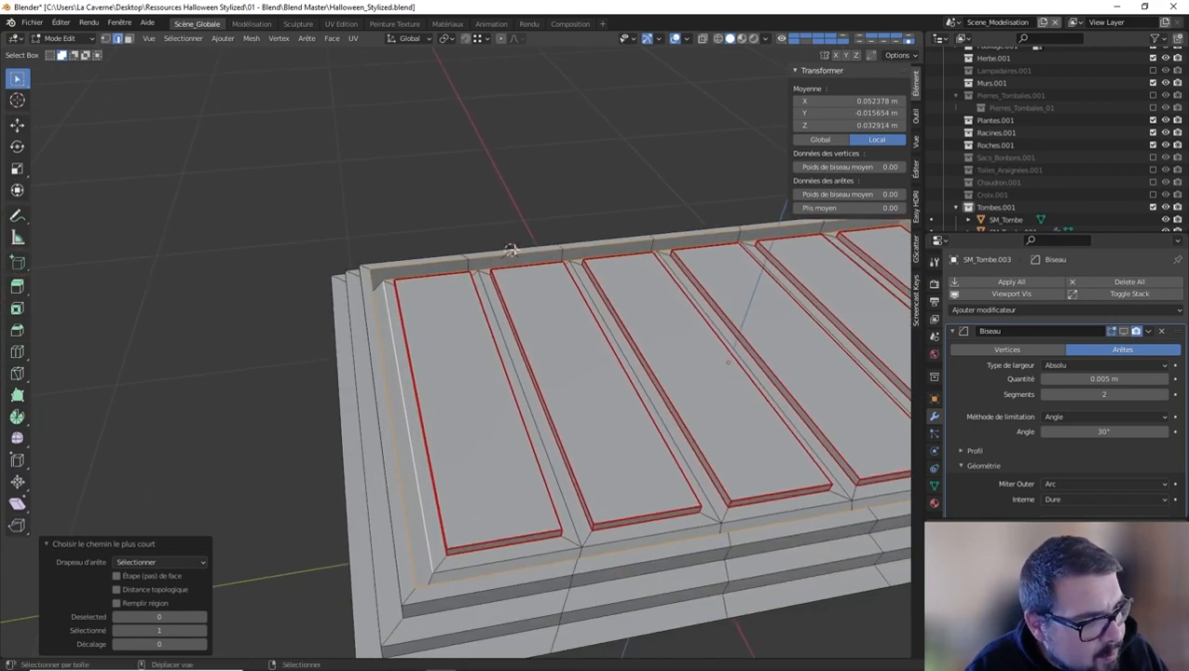
scroll(470, 550, "up", 1)
left_click(496, 616, "ctrl")
middle_click_drag(699, 526, 56, 494, "shift")
scroll(617, 523, "up", 1)
left_click(623, 458, "ctrl")
middle_click_drag(623, 458, 723, 500)
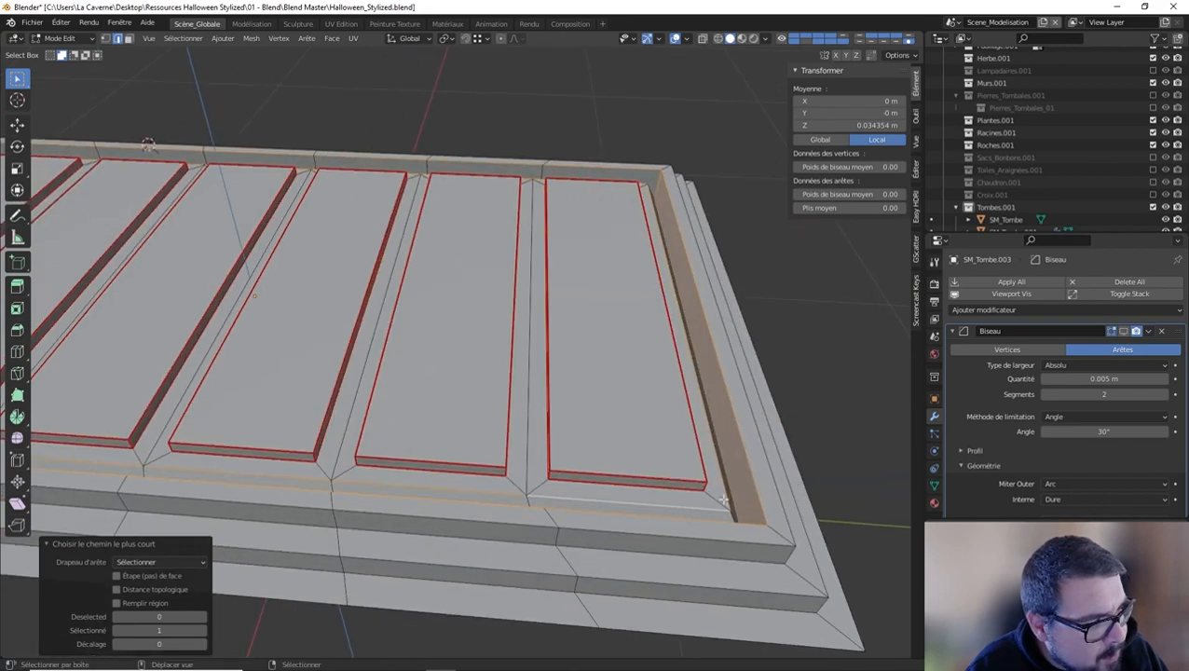
Complete the recess wall's border edge selection on the lid, mark it as UV seams and clear the selection.
left_click(729, 515, "shift")
middle_click_drag(764, 364, 698, 400)
middle_click_drag(853, 503, 679, 358, "shift")
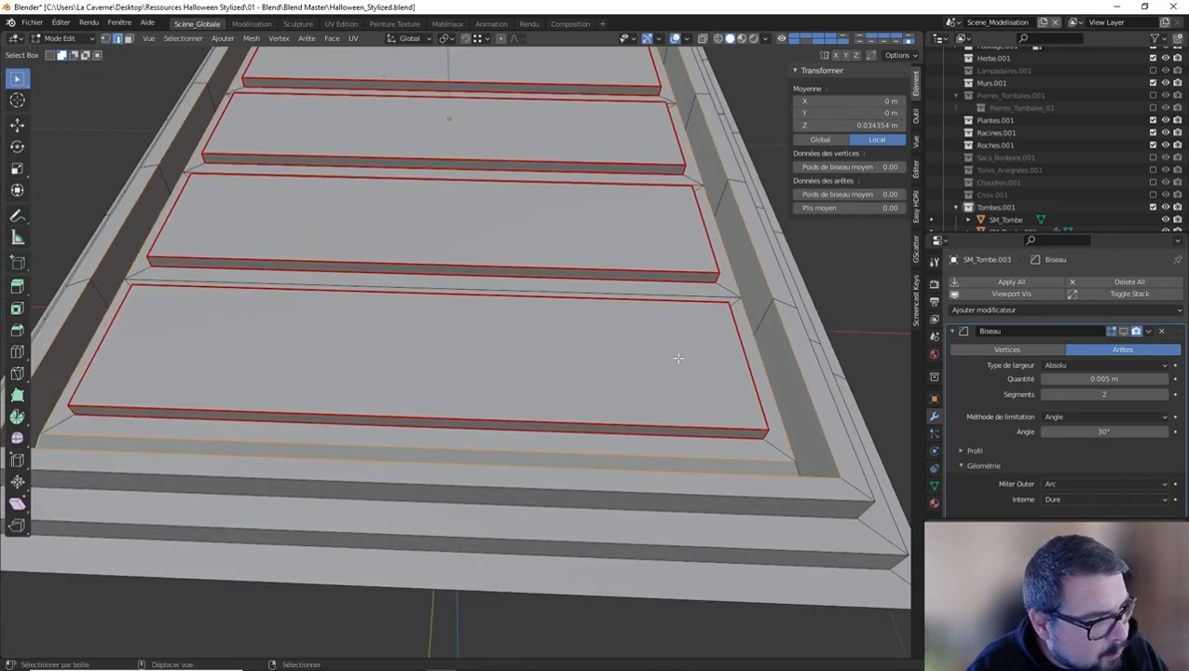
middle_click_drag(869, 470, 770, 425, "shift")
left_click(686, 428, "shift")
middle_click_drag(691, 412, 503, 410)
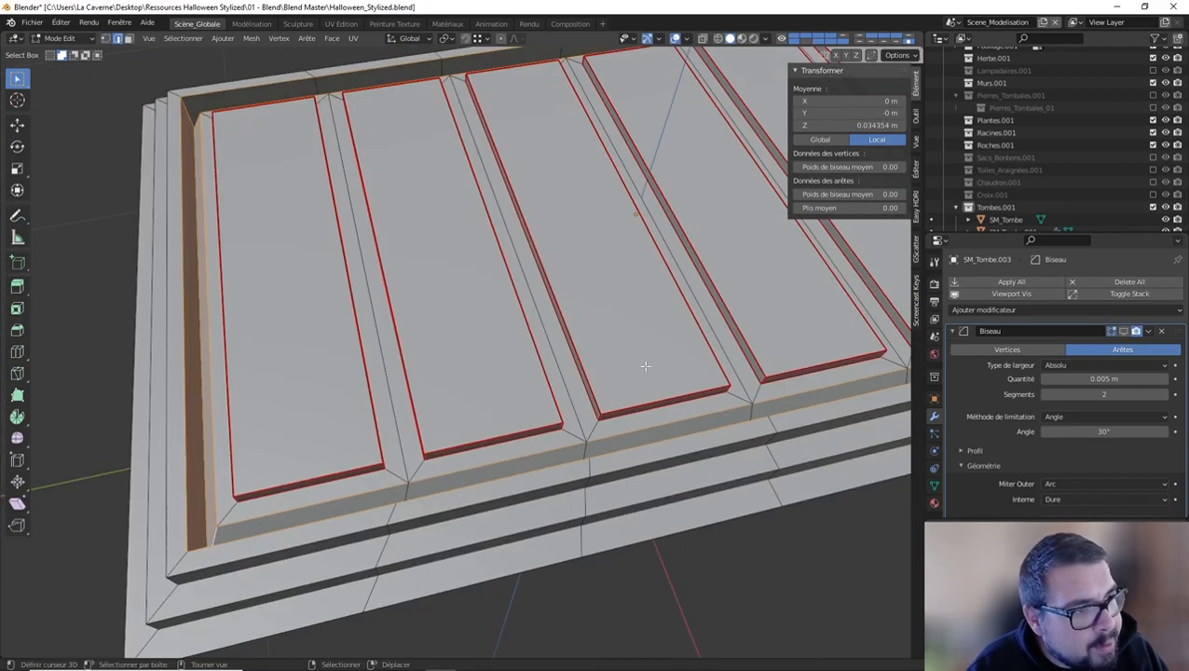
scroll(645, 392, "down", 3)
middle_click_drag(899, 382, 618, 355, "shift")
scroll(644, 406, "up", 3)
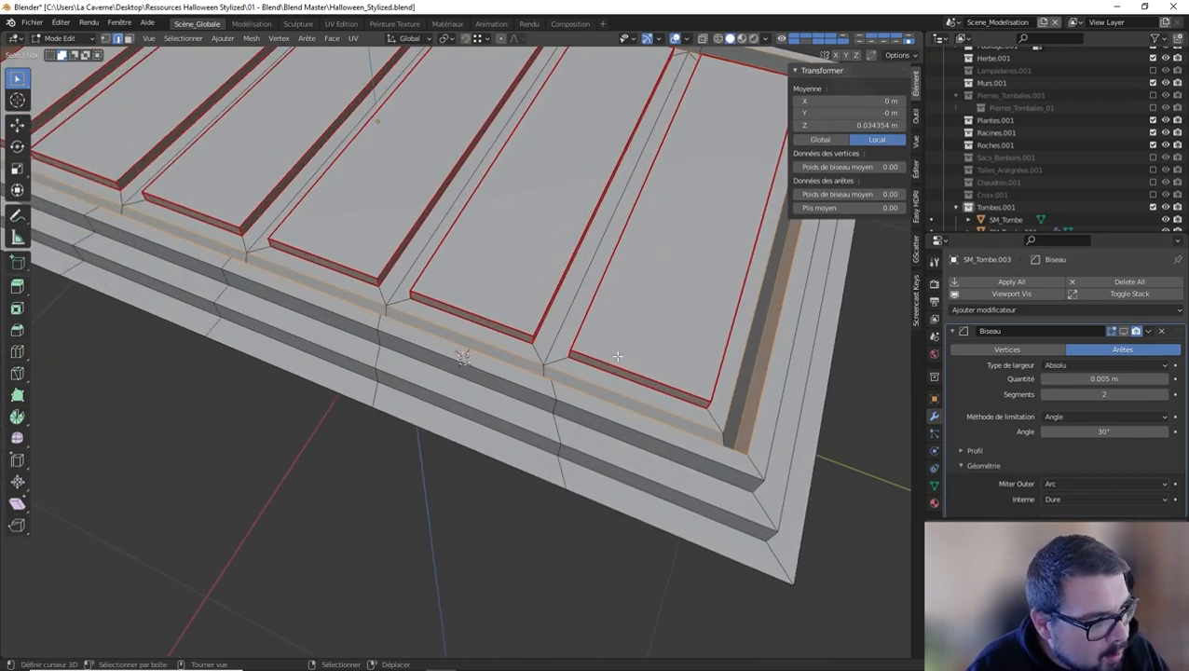
middle_click_drag(730, 408, 697, 222)
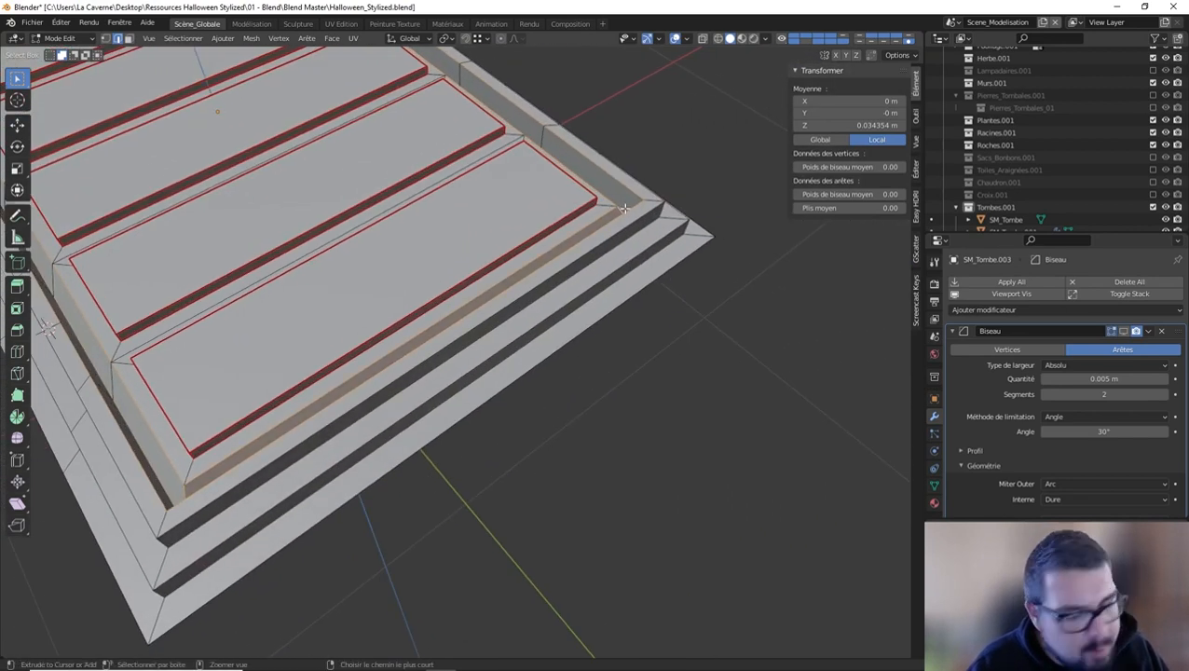
key("ctrl+e")
left_click(581, 265)
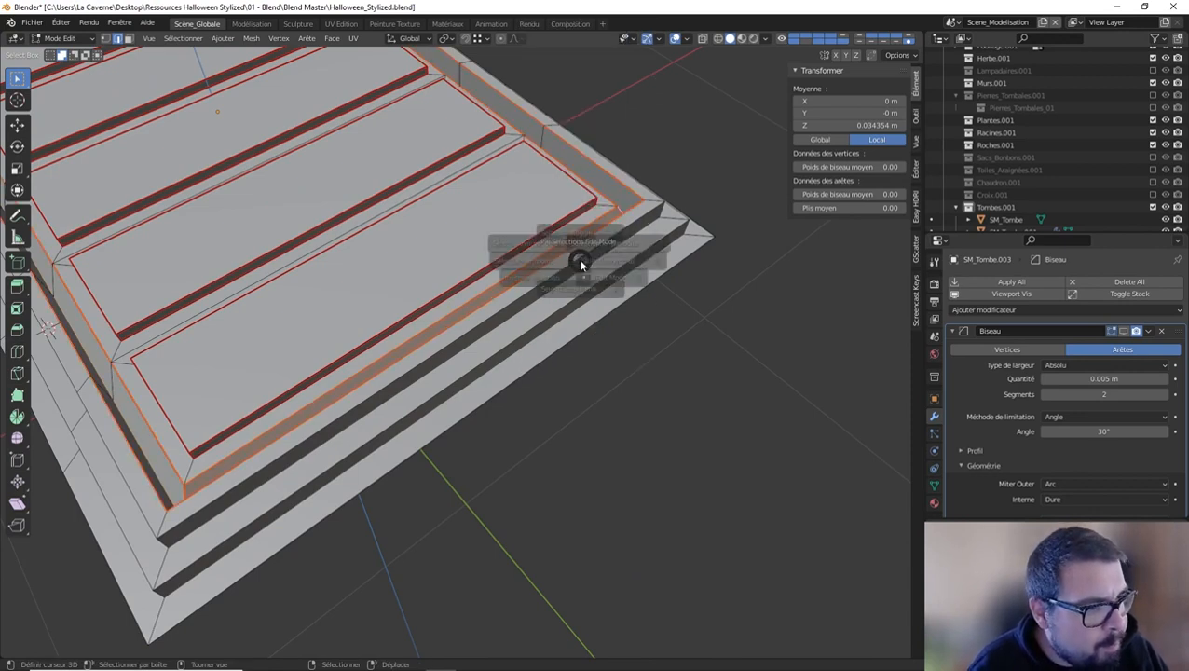
key("alt+a")
Select the face loops around the lid's outer stepped sides and underside mouldings, mark their edges as UV seams and switch to edge selection.
middle_click_drag(637, 227, 643, 169)
left_click(128, 39)
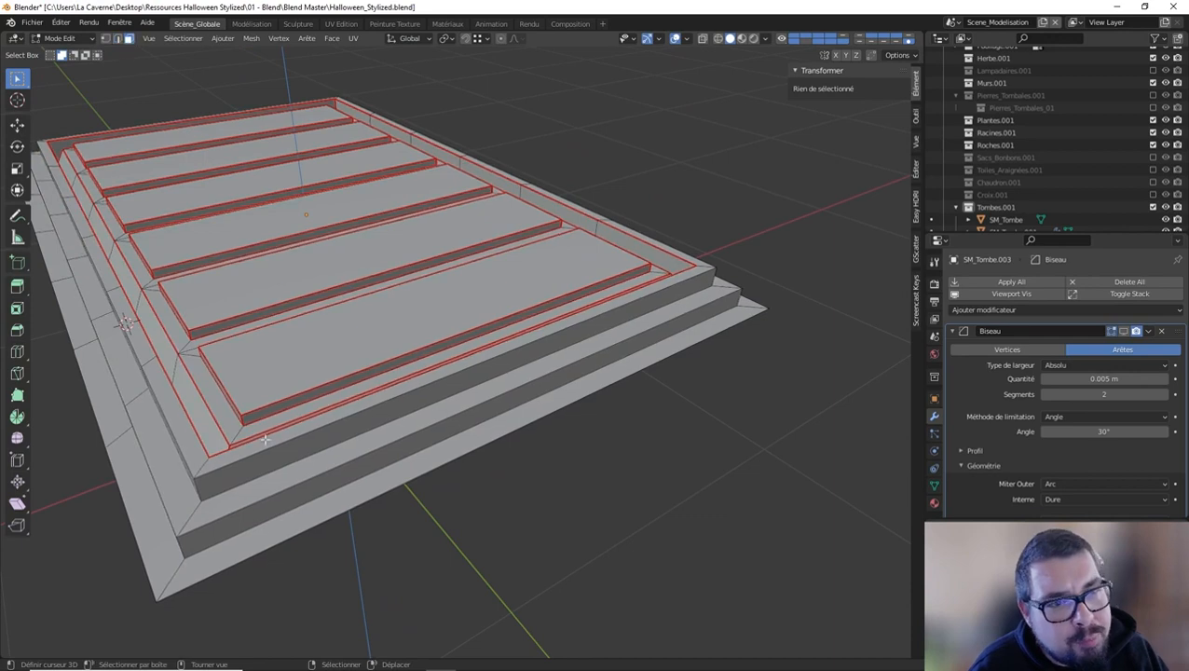
left_click(195, 482, "alt")
left_click(191, 544, "alt+shift")
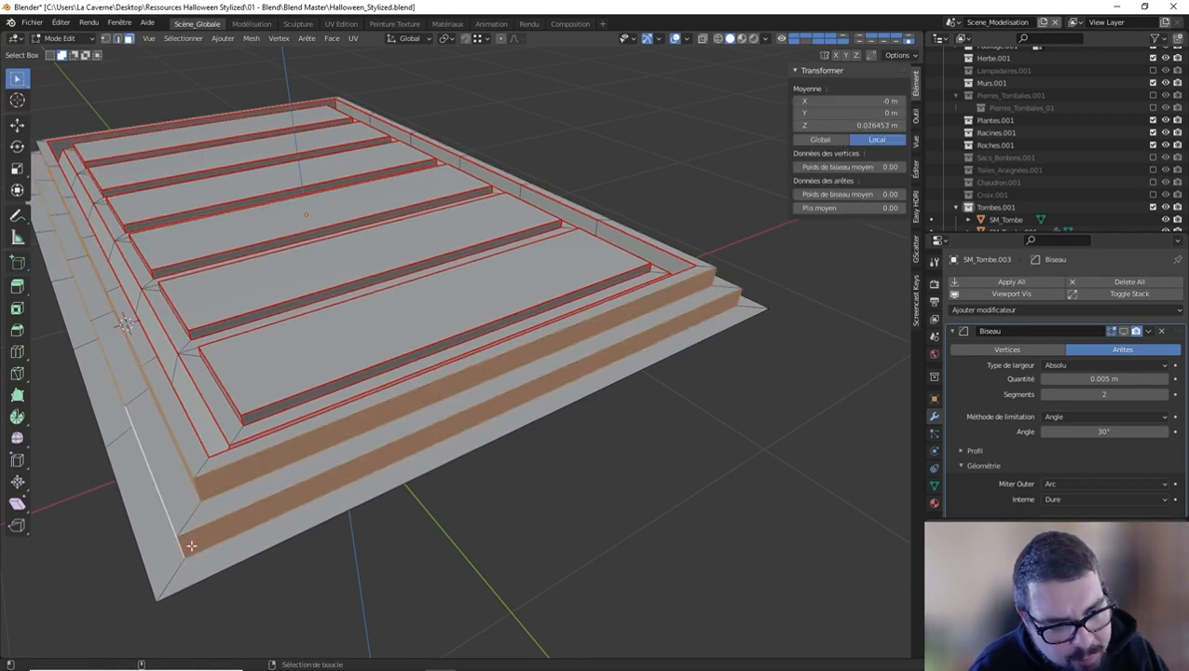
middle_click_drag(230, 555, 263, 478)
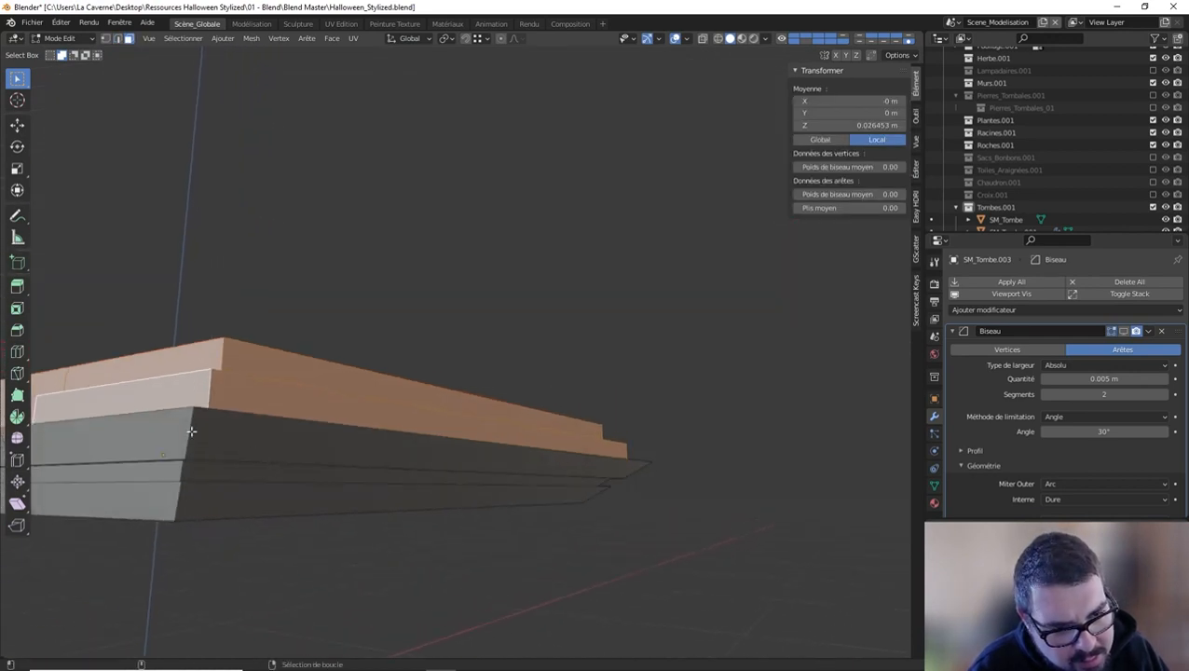
left_click(218, 443, "alt+shift")
middle_click_drag(217, 443, 327, 337)
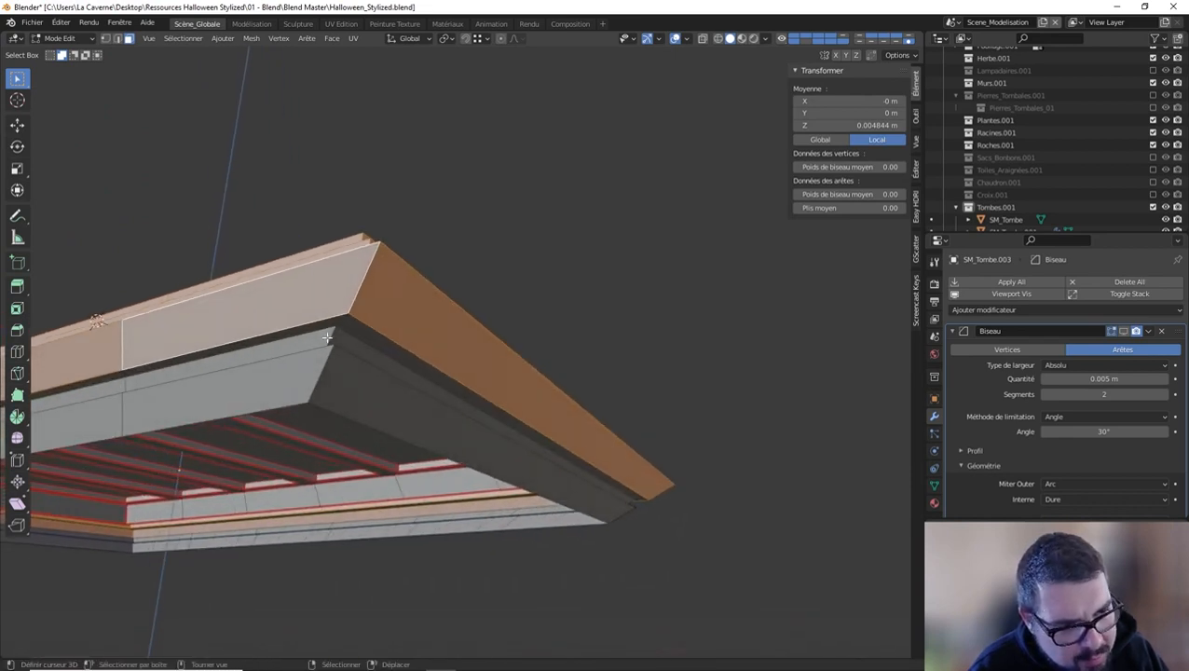
left_click(330, 336, "alt+shift")
left_click(314, 370, "alt+shift")
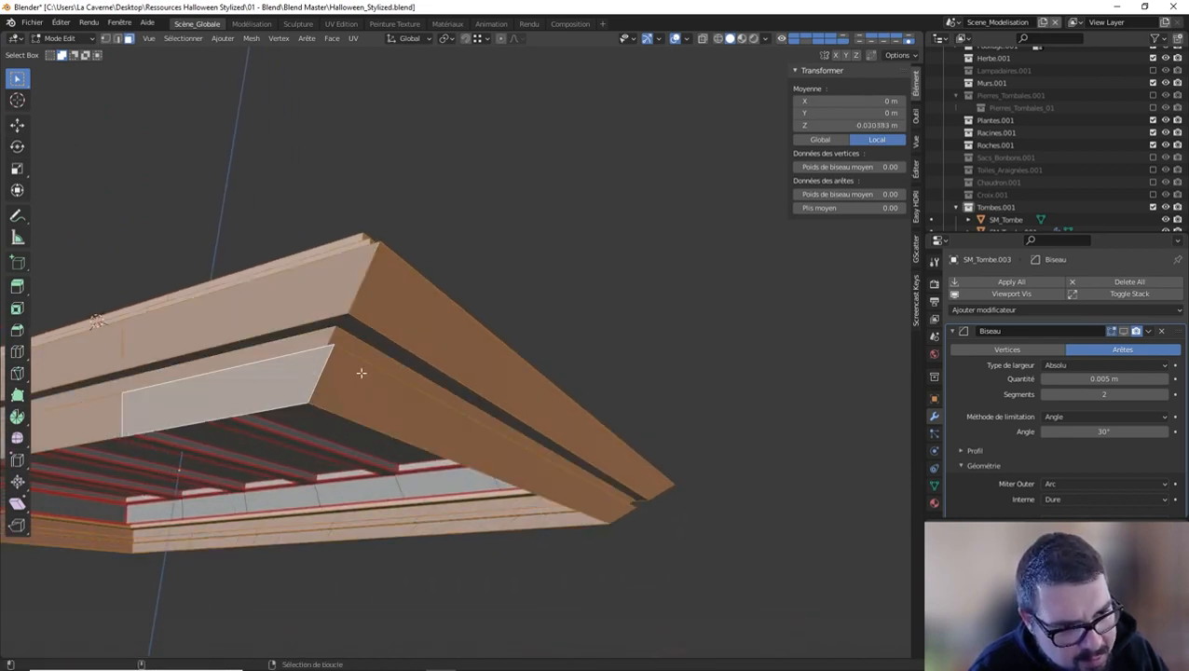
key("ctrl+e")
left_click(370, 374)
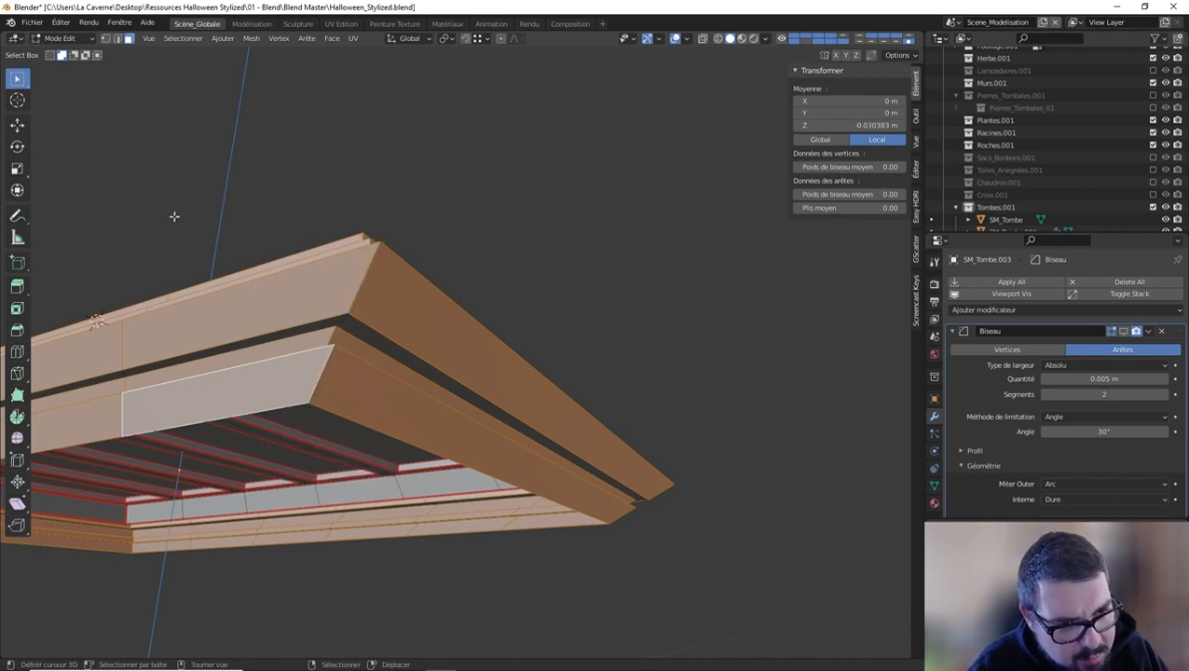
left_click(117, 39)
middle_click_drag(127, 434, 455, 475)
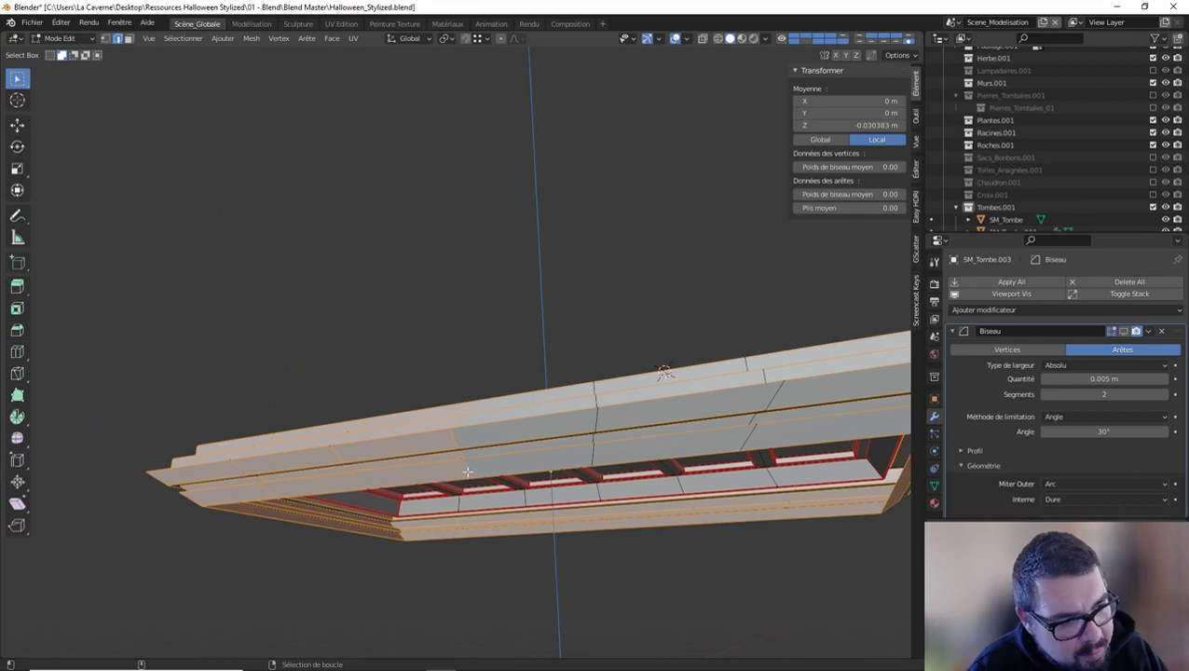
Mark the selected edges around the lid's outer sides and underside mouldings as UV seams.
middle_click_drag(246, 481, 502, 371)
key("ctrl+e")
left_click(503, 372)
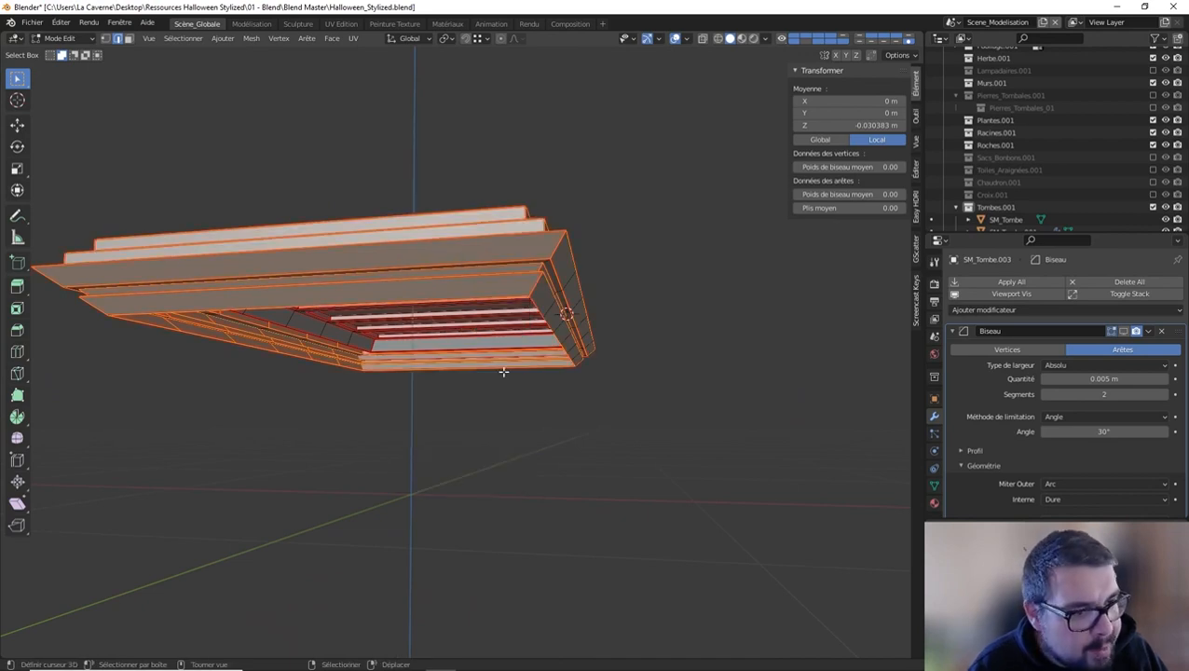
key("Tab")
key("Tab")
Select the lid's whole mesh and unwrap it in the UV Editing workspace.
key("a")
left_click(481, 290)
key("a")
left_click(467, 234)
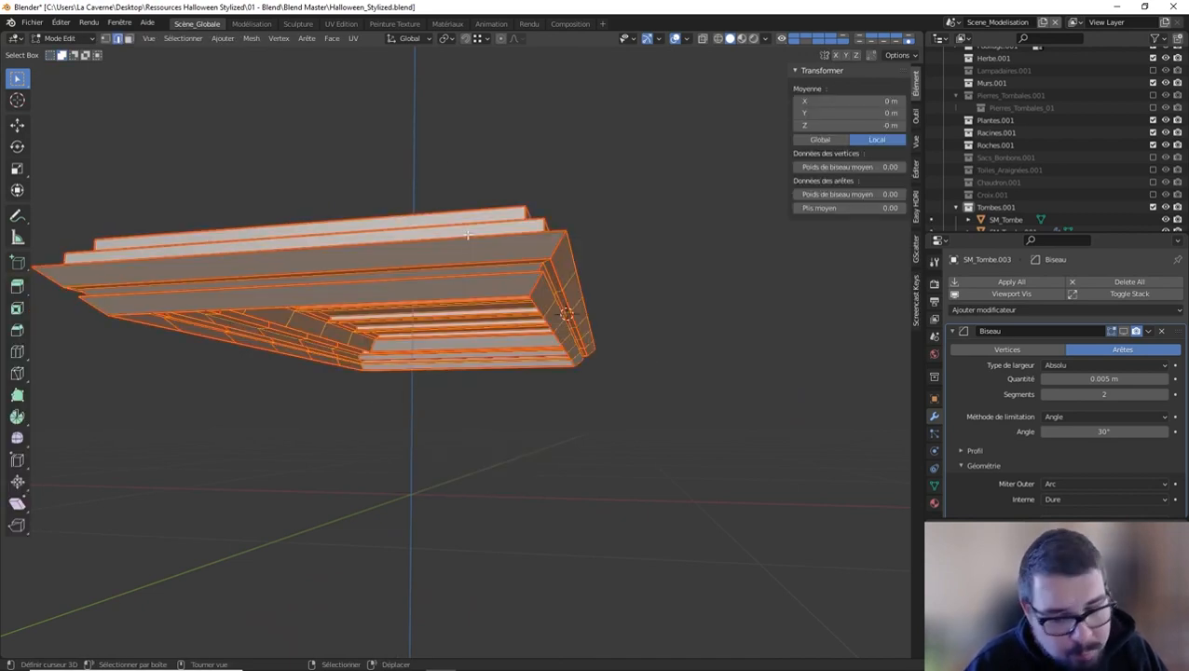
left_click(343, 24)
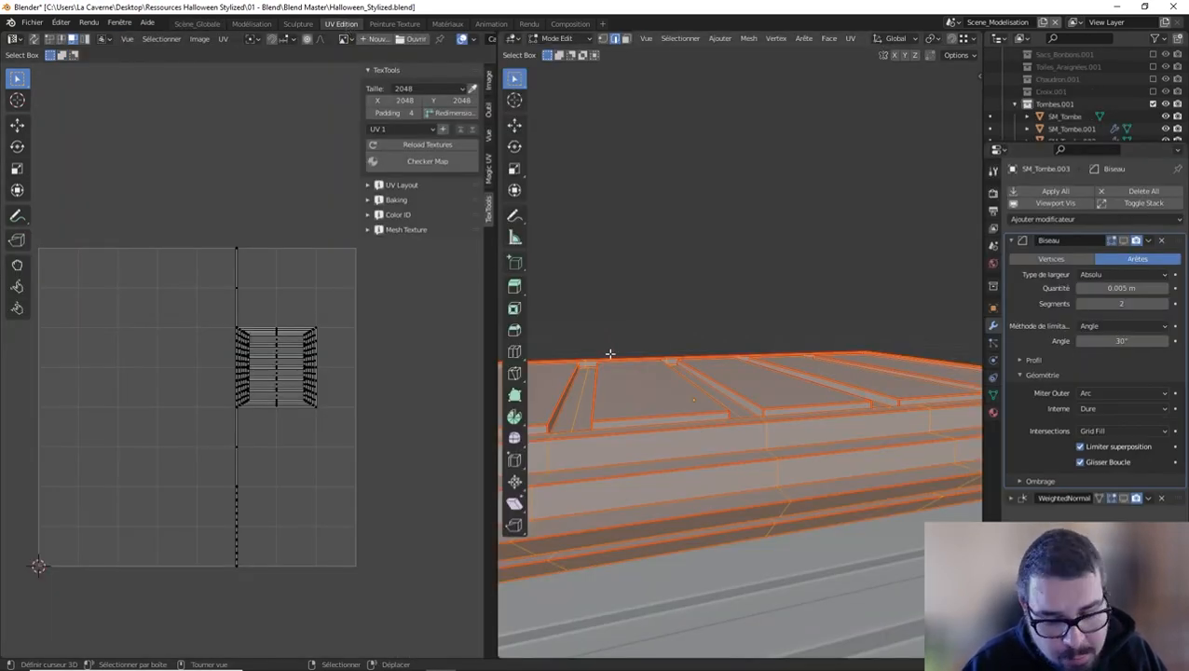
key("u")
left_click(552, 231)
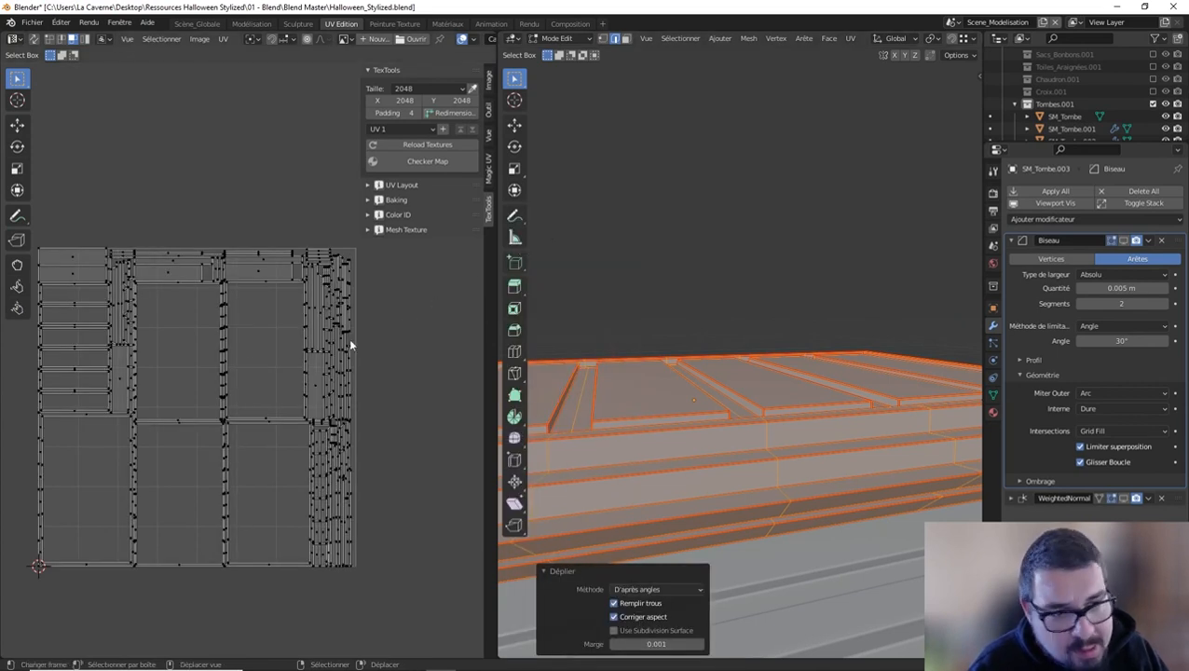
Leave the lid's edit mode and local view, then isolate the tomb's base and enter its edit mode.
key("Tab")
key("KP_Decimal")
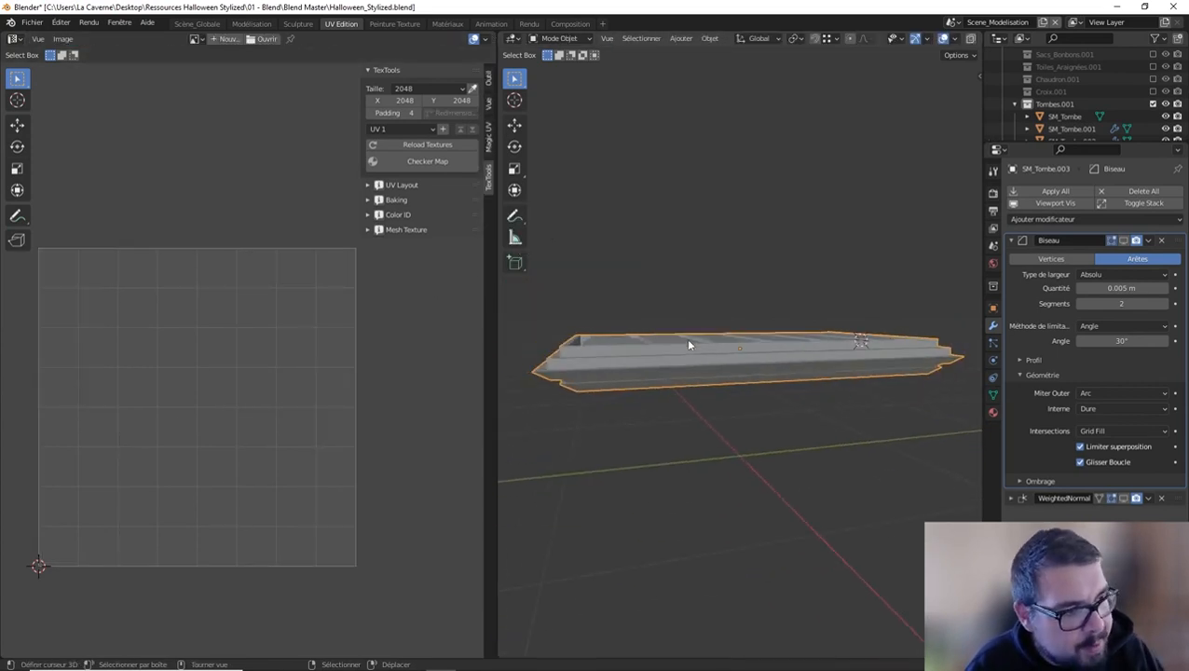
key("KP_Divide")
middle_click_drag(688, 340, 902, 201)
scroll(816, 337, "down", 5)
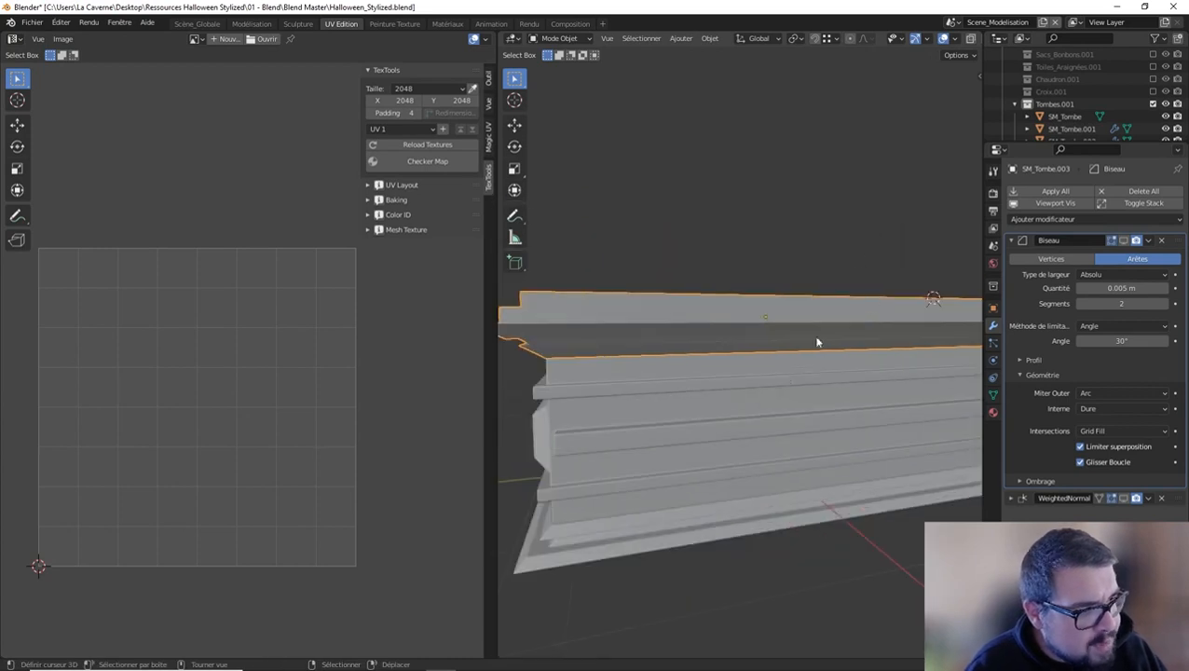
left_click(767, 378)
key("KP_Divide")
key("Tab")
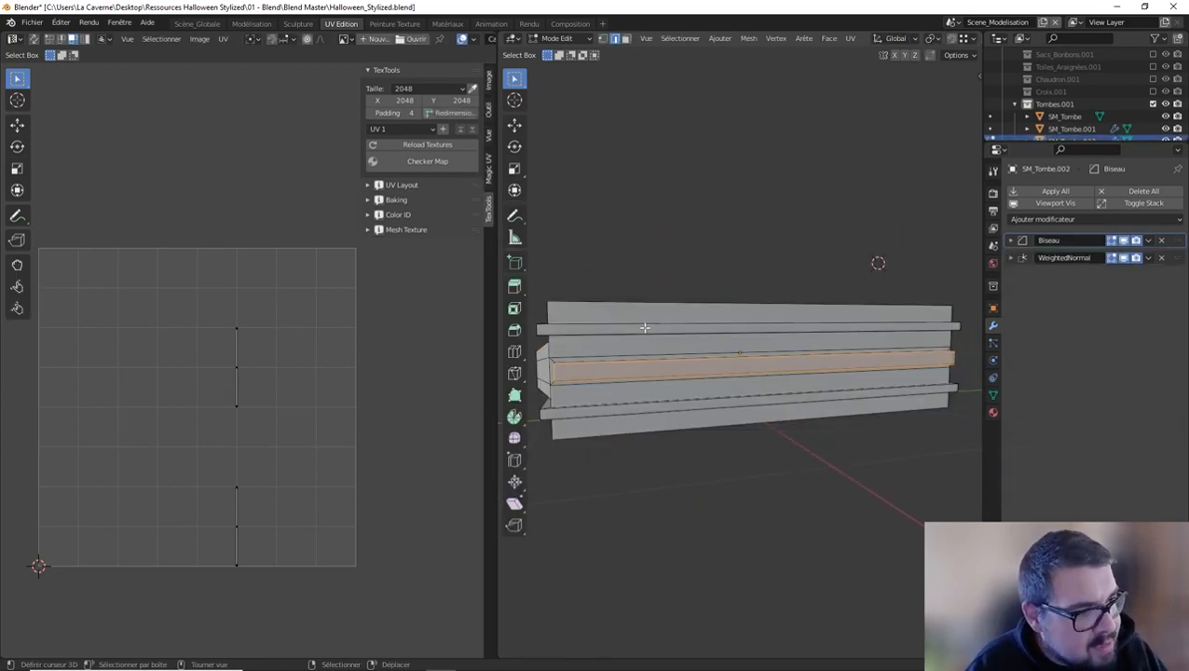
Clear the selection and select the front face of a long-side bar and the central faces of the adjacent end panel.
middle_click_drag(645, 327, 663, 353)
key("a")
left_click(655, 281)
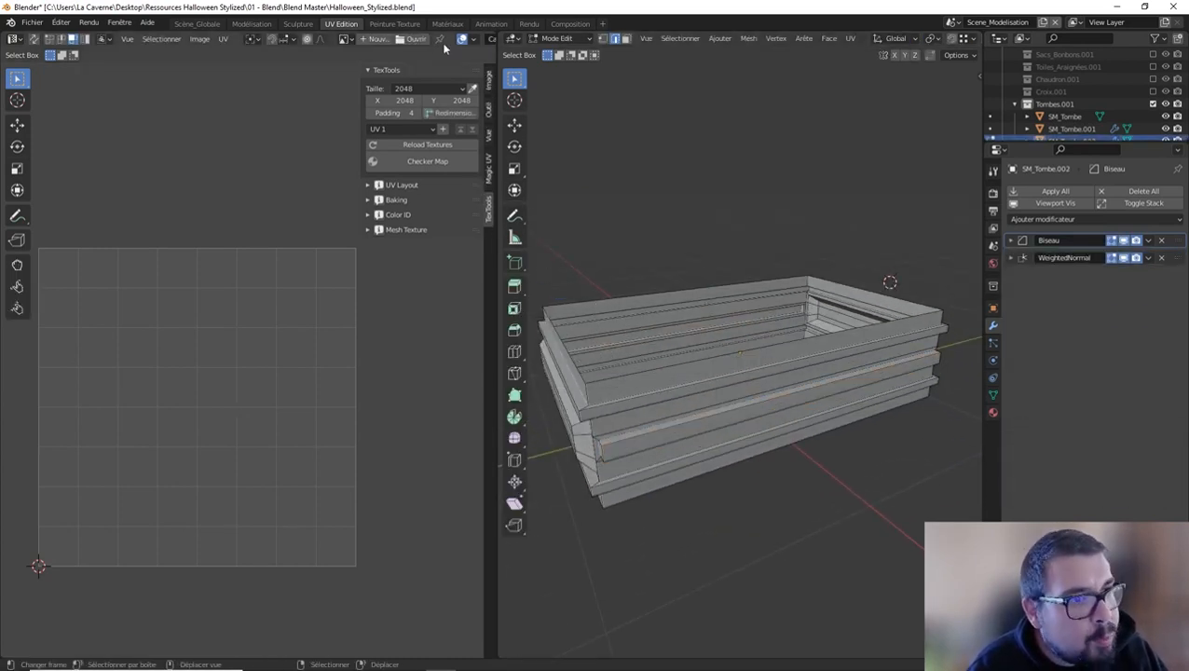
left_click(626, 39)
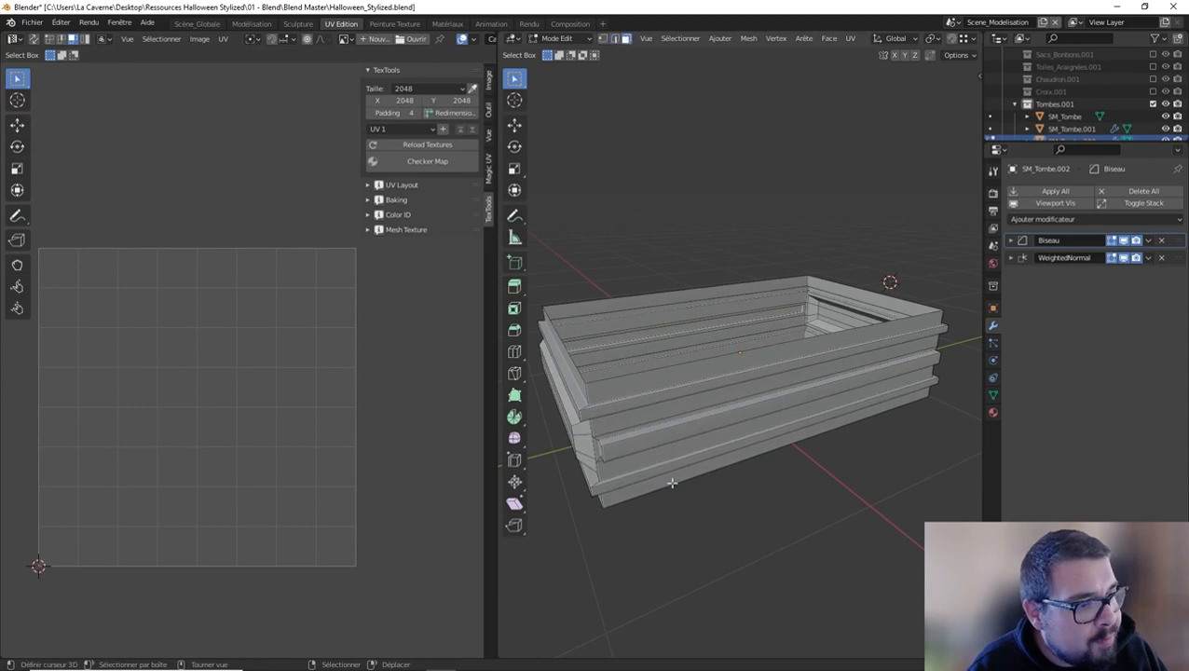
left_click(626, 450)
middle_click_drag(625, 450, 726, 422)
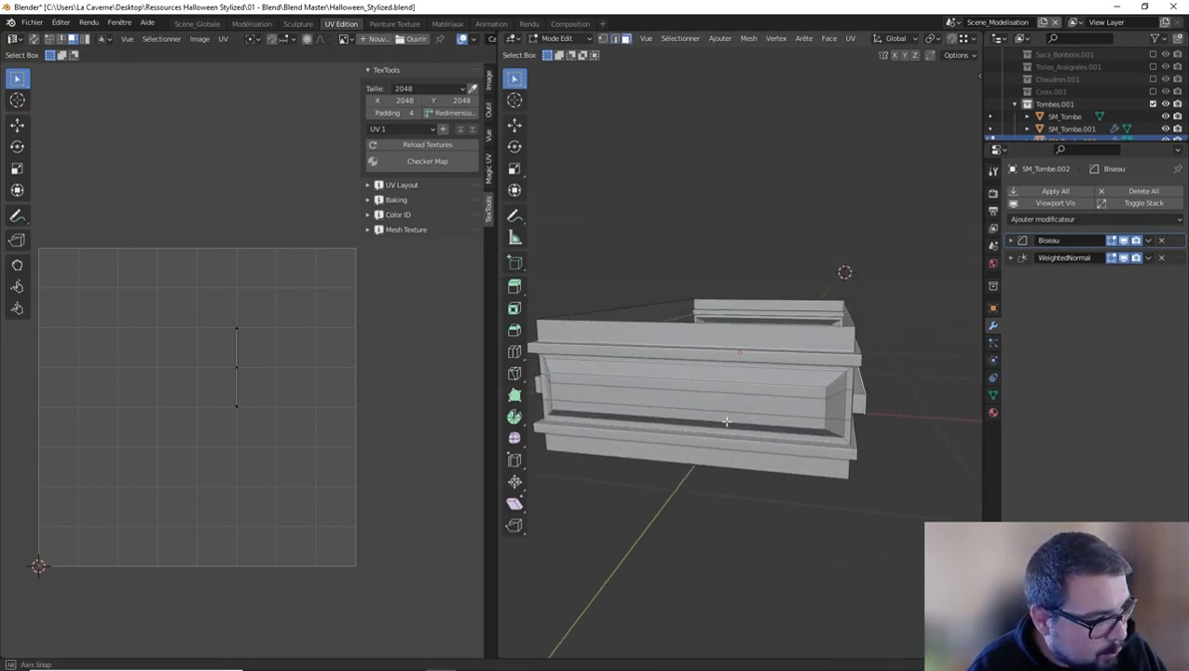
left_click(724, 386, "shift")
left_click(735, 419, "shift")
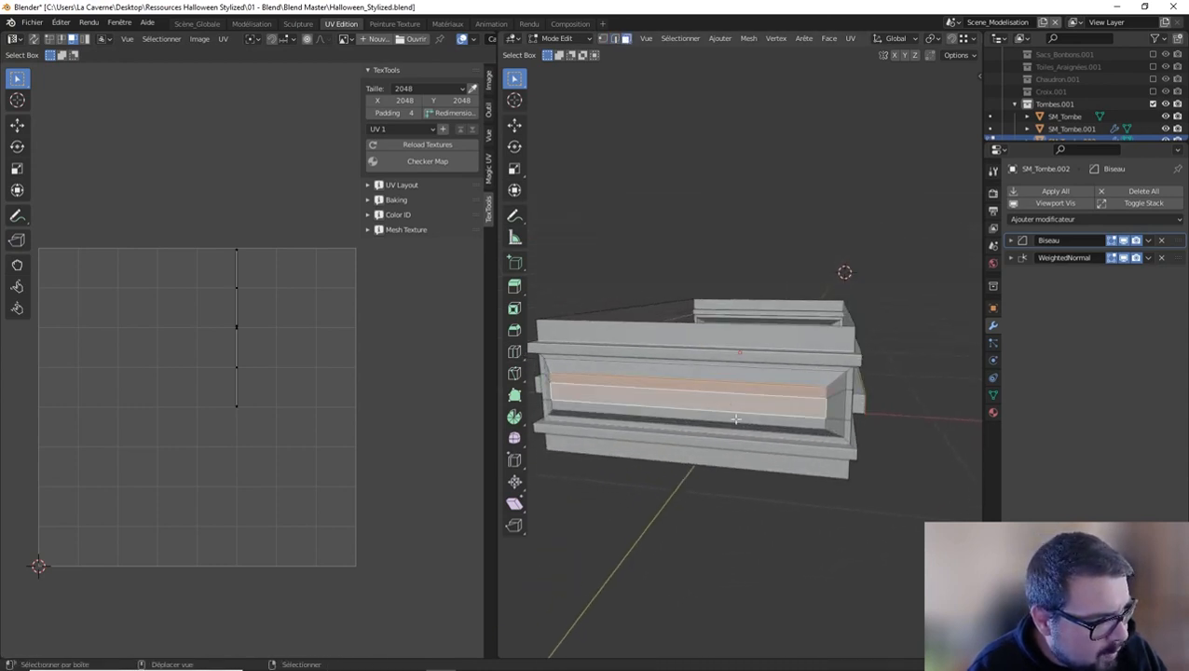
left_click(742, 422, "shift")
Add the central faces of the opposite end panel and grow the selection by one ring of faces.
middle_click_drag(742, 422, 731, 379)
left_click(724, 358, "shift")
left_click(730, 348, "shift")
left_click(735, 329, "shift")
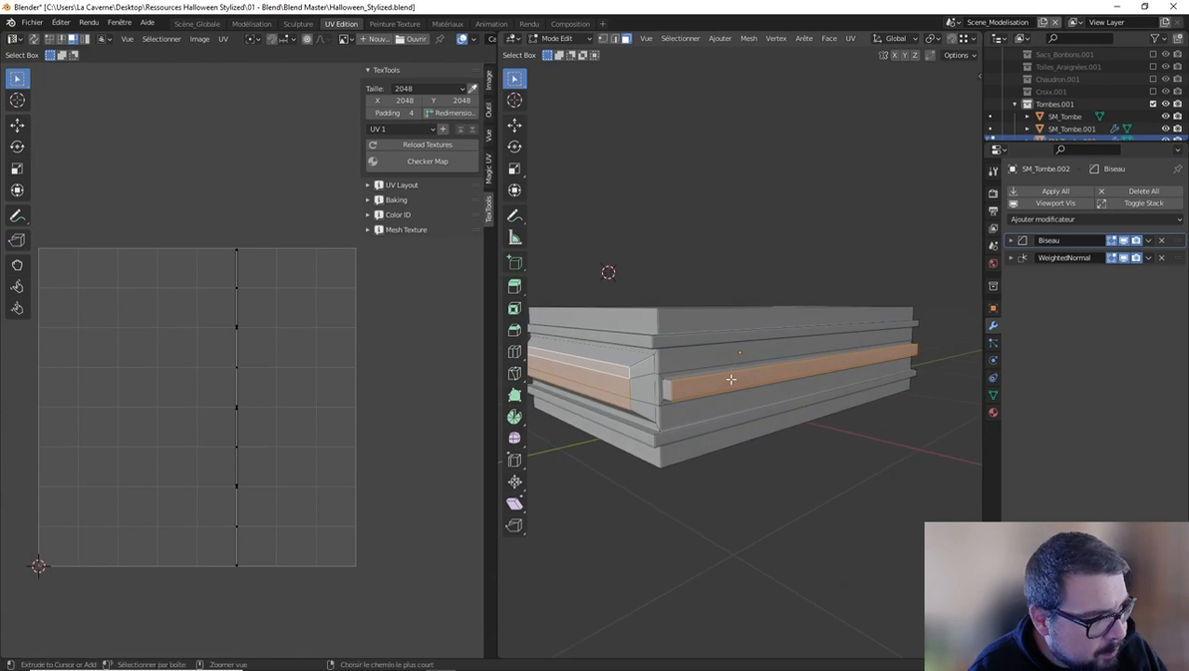
key("ctrl+KP_Add")
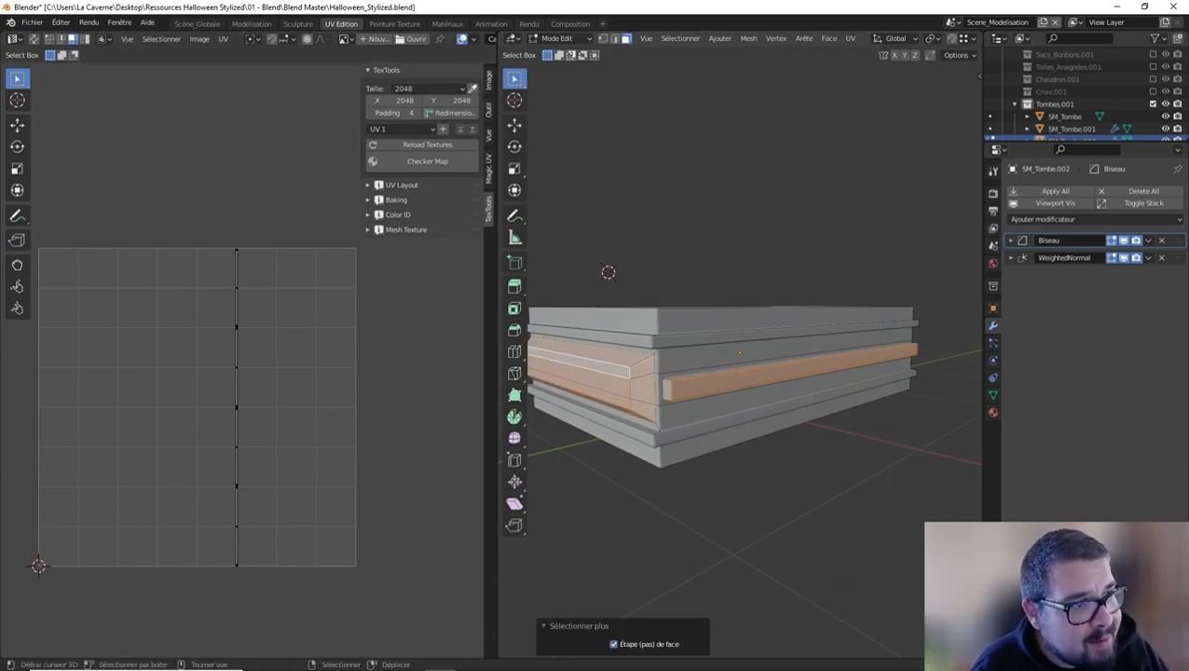
Deselect the lengthwise edges crossing the end panels, mark the remaining bar and panel edges as UV seams and clear the selection.
key("2")
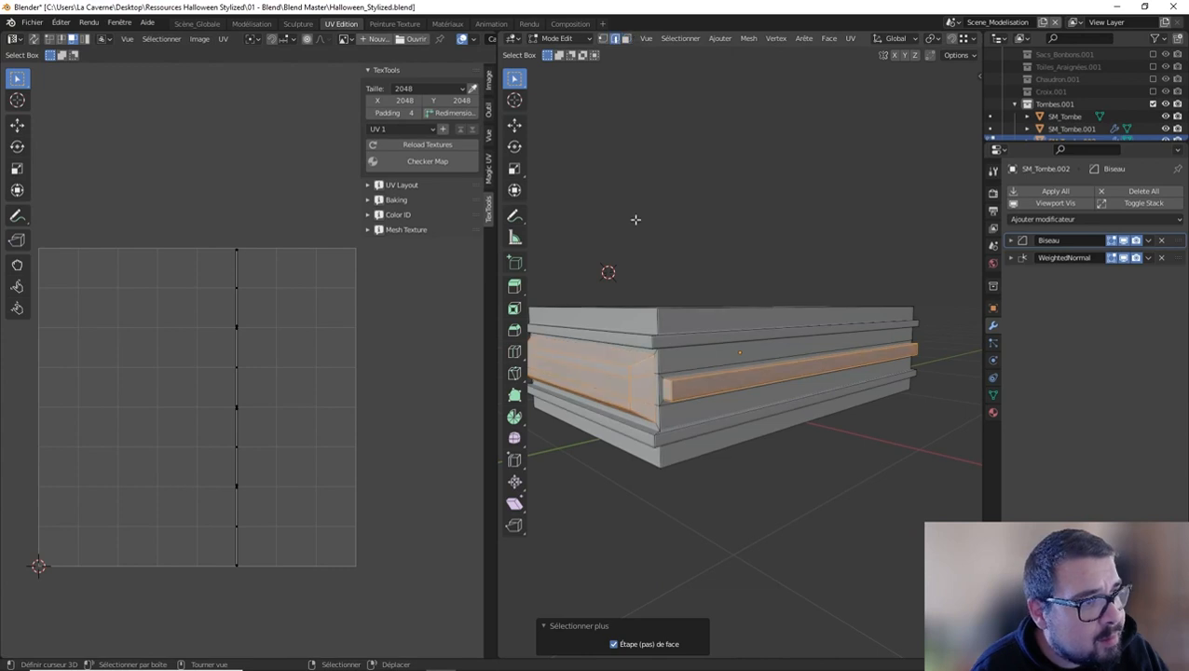
left_click(635, 377, "alt")
middle_click_drag(612, 383, 823, 377)
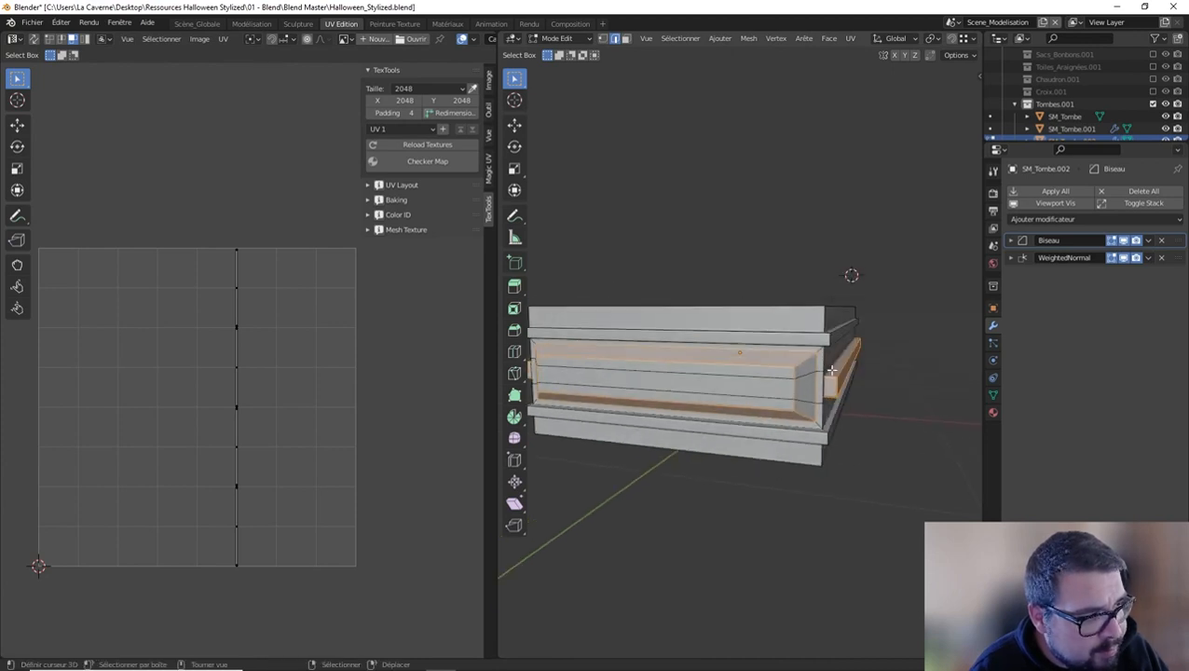
key("ctrl+e")
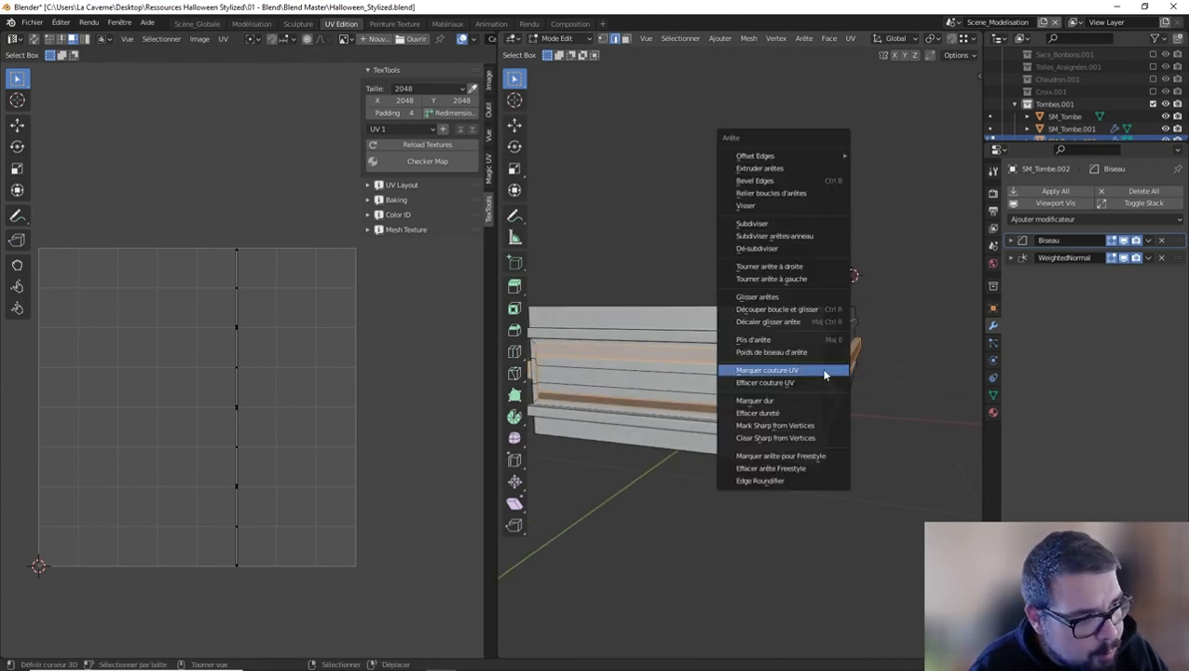
left_click(824, 374)
middle_click_drag(842, 370, 830, 375)
key("a")
left_click(818, 328)
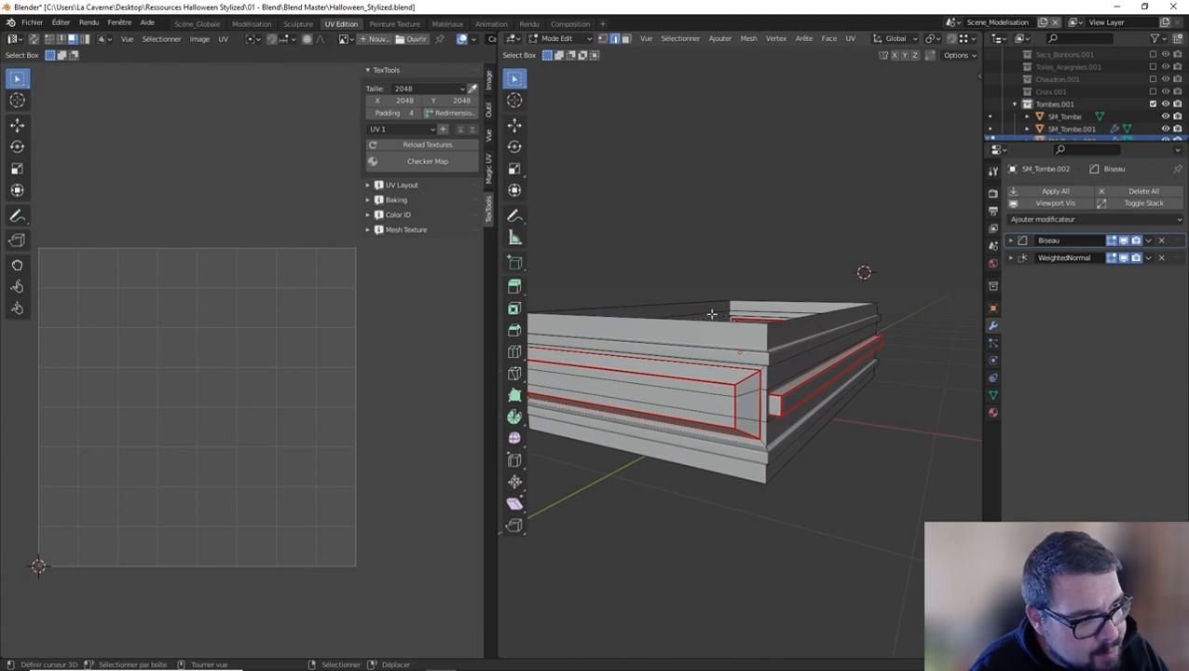
Select the face loops of the two upper bands and the two lower bands around the base.
left_click(625, 41)
left_click(772, 355, "alt")
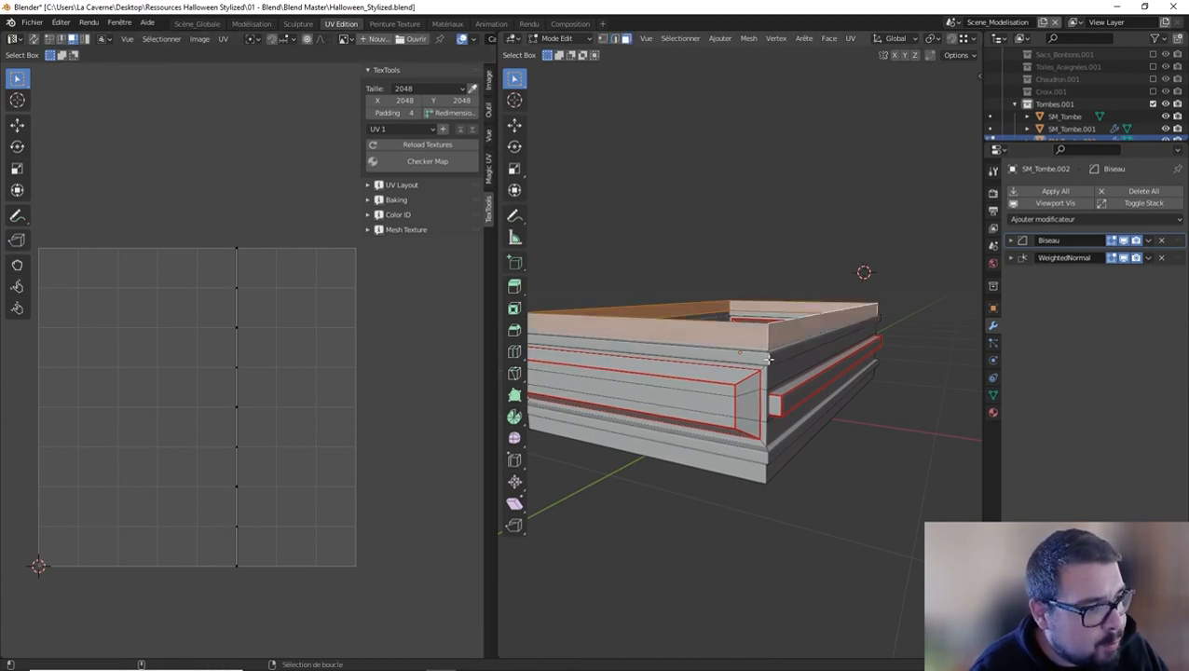
left_click(768, 358, "alt+shift")
scroll(769, 358, "up", 4)
middle_click_drag(820, 401, 770, 380)
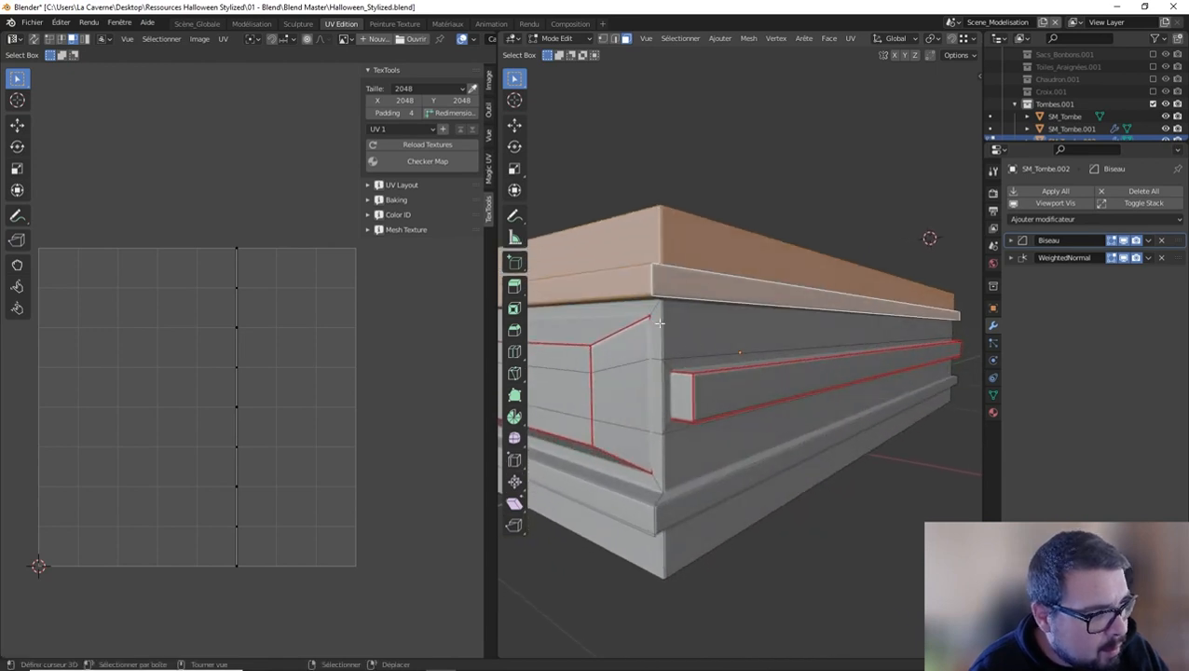
left_click(654, 522, "alt+shift")
left_click(670, 555, "alt+shift")
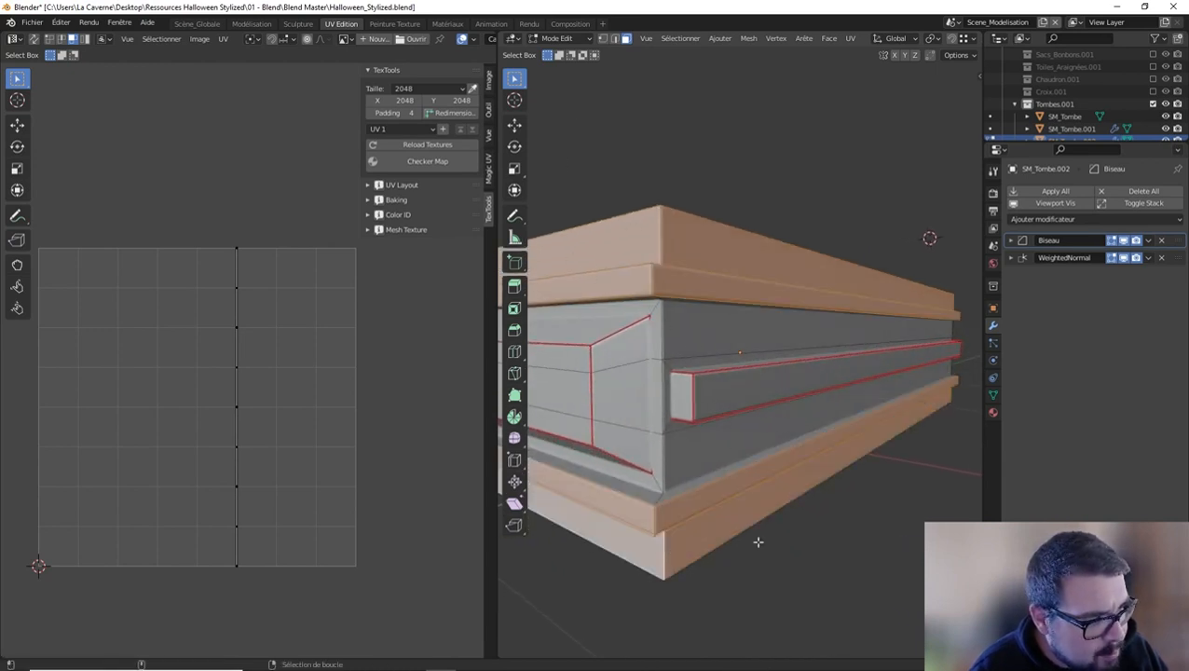
Switch to edge selection and add the vertical wall edges between the bands at two corners of the base.
left_click(615, 39)
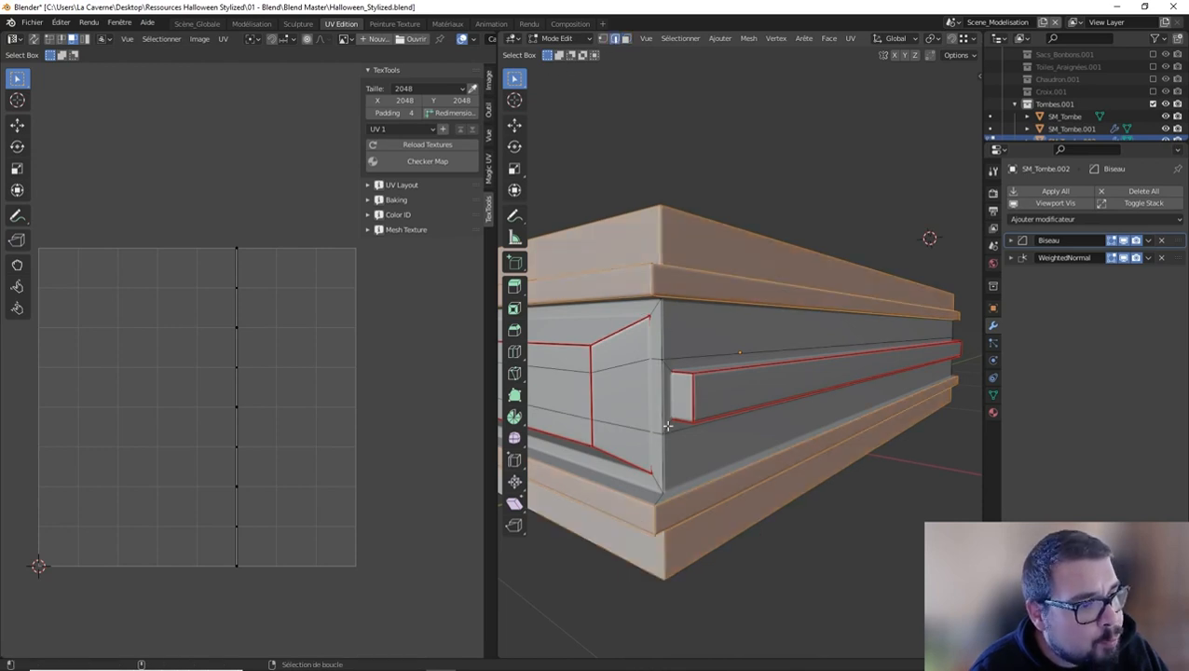
left_click(663, 322, "ctrl")
middle_click_drag(663, 322, 804, 427)
right_click(841, 440, "shift")
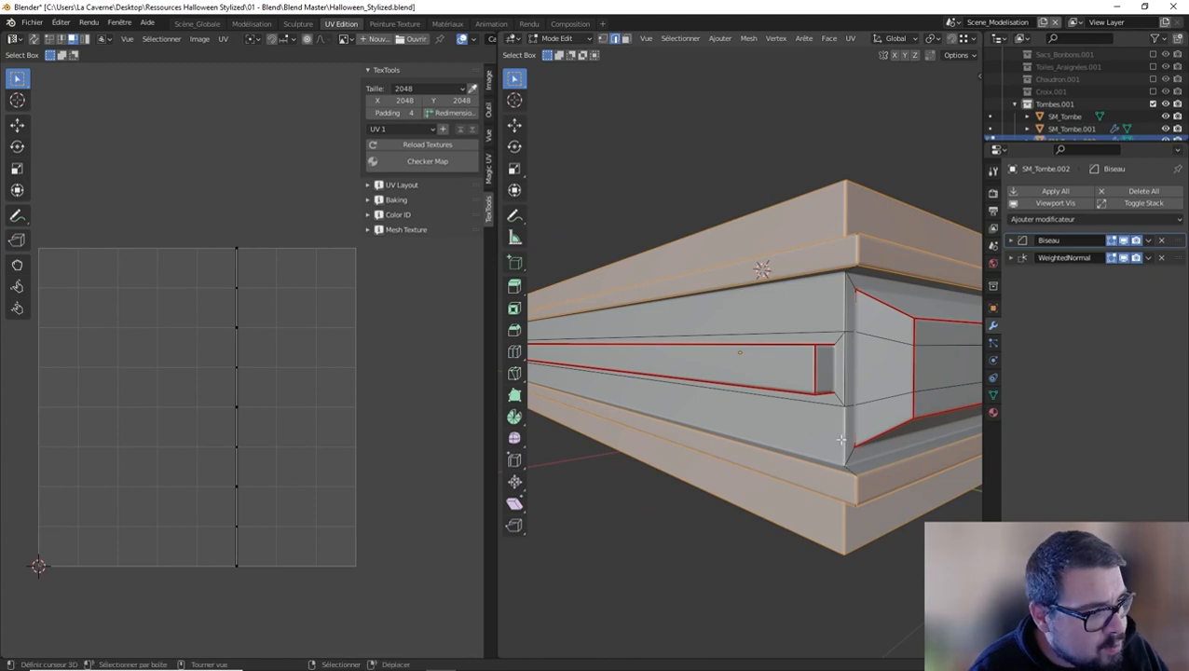
right_click(838, 286, "ctrl")
Add the vertical wall edges at the base's remaining two corners to the selection.
middle_click_drag(838, 286, 793, 429)
scroll(770, 404, "down", 3)
right_click(689, 420, "shift")
right_click(692, 365, "ctrl")
scroll(681, 434, "up", 3)
right_click(647, 473, "shift")
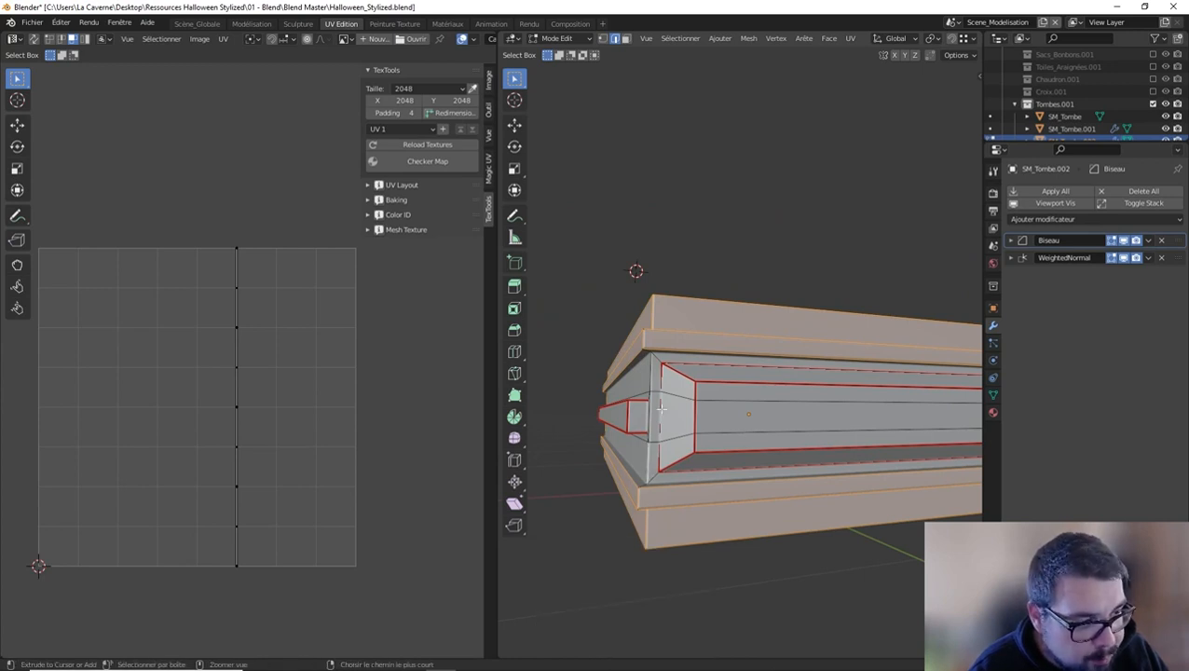
right_click(657, 369, "ctrl")
middle_click_drag(657, 369, 665, 346)
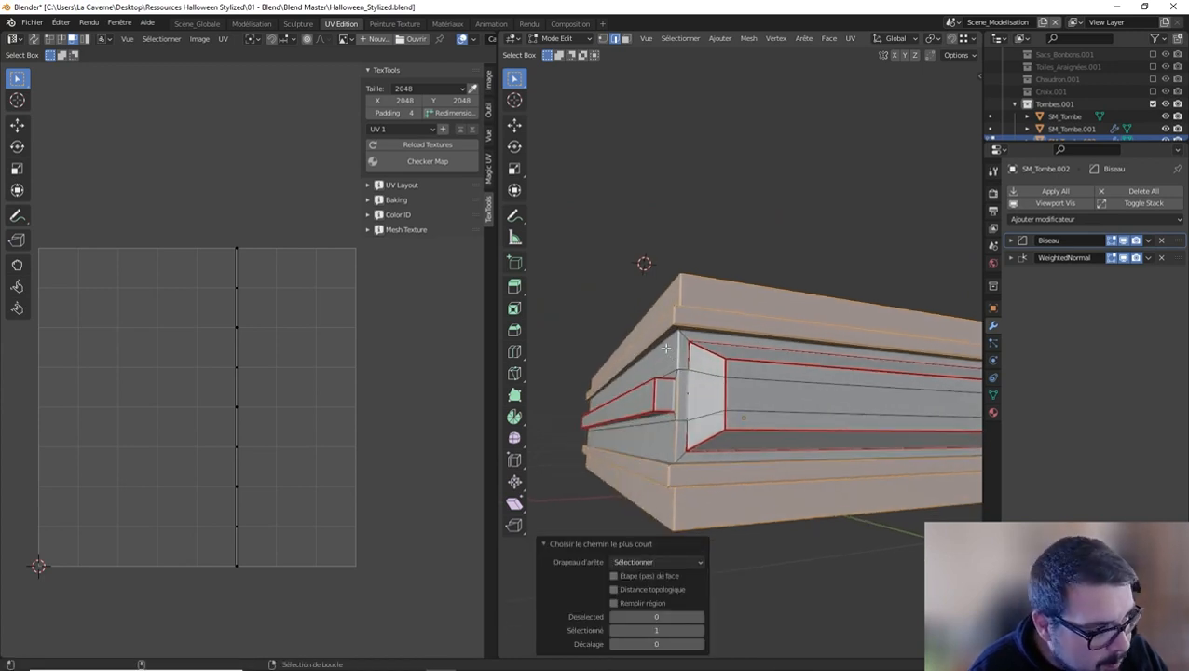
Hide the base's modifiers in the viewport and add the edge loops bordering the walls beneath the upper mouldings and above the lower ones.
right_click(666, 344, "alt+shift")
left_click(1055, 202)
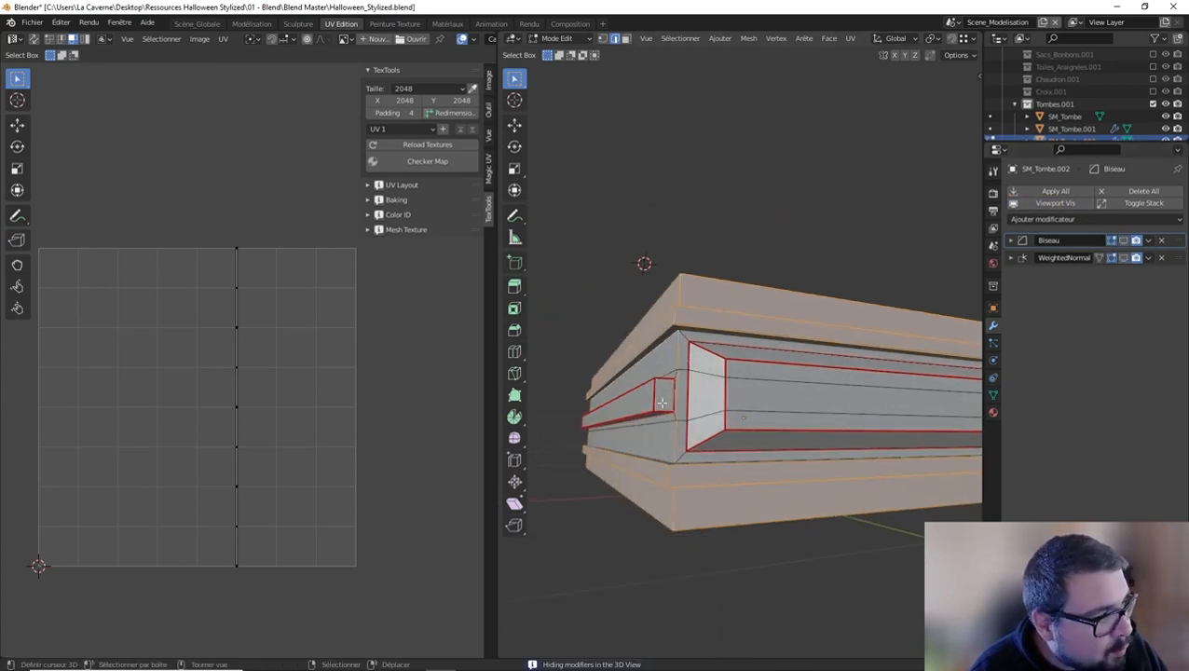
scroll(684, 343, "up", 2)
middle_click_drag(599, 375, 833, 300)
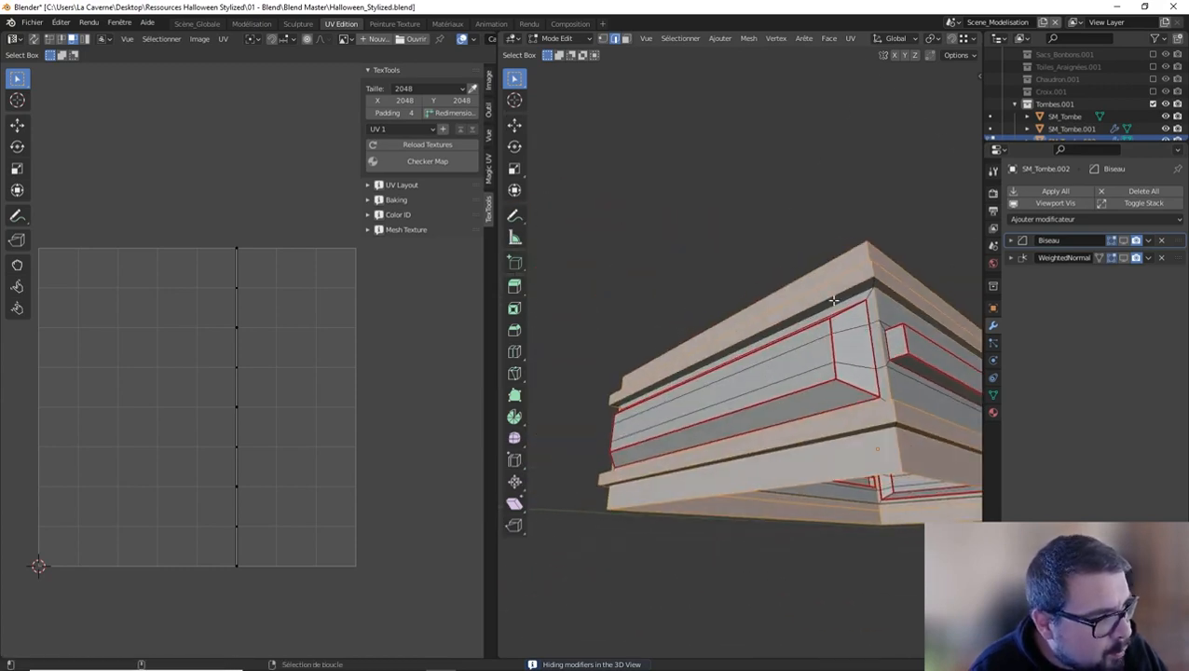
middle_click_drag(622, 400, 747, 486)
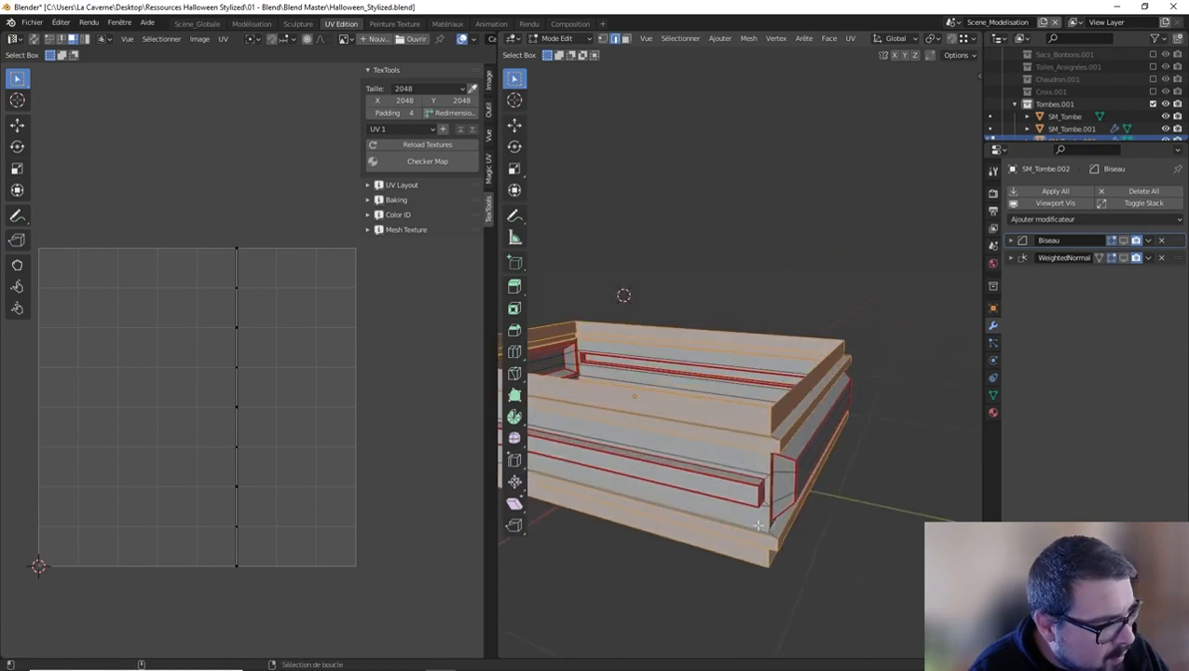
middle_click_drag(622, 535, 807, 411)
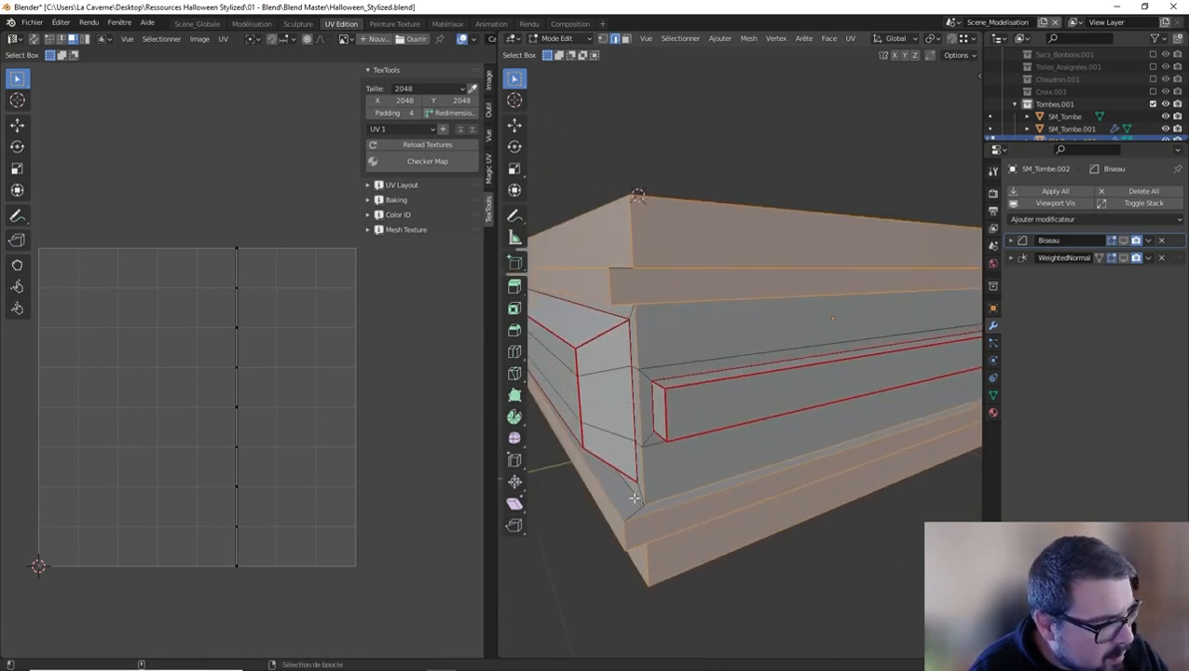
middle_click_drag(634, 498, 811, 410)
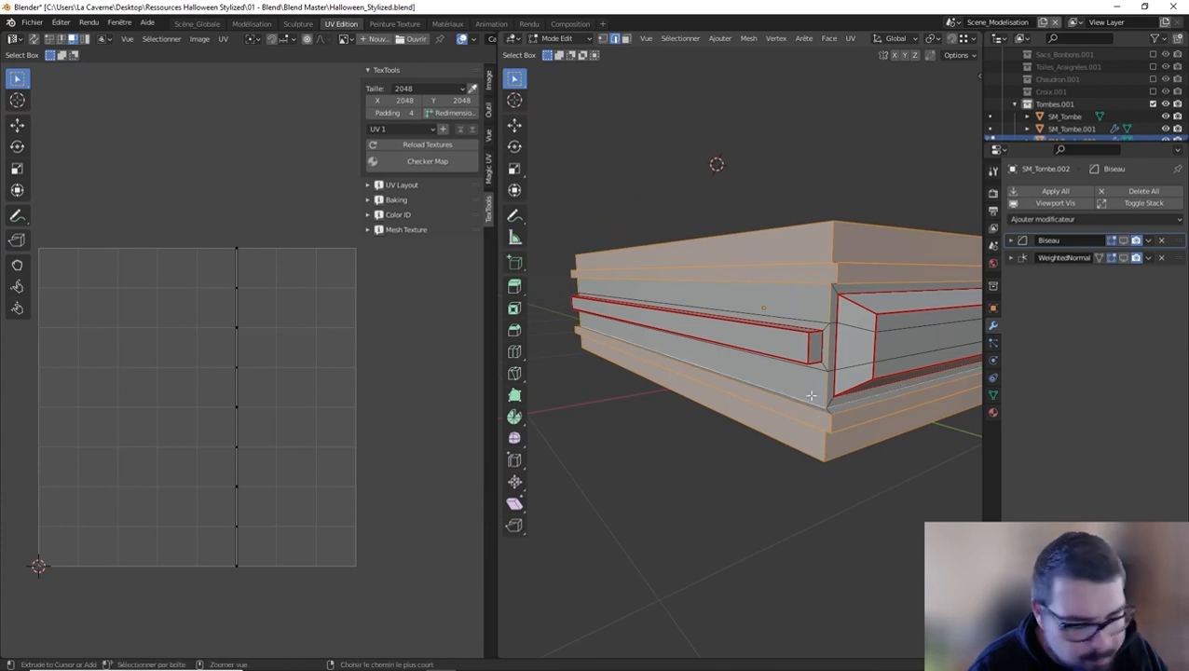
Mark the selected band, corner and wall border edges of the base as UV seams.
key("ctrl+e")
left_click(810, 395)
key("a")
left_click(786, 342)
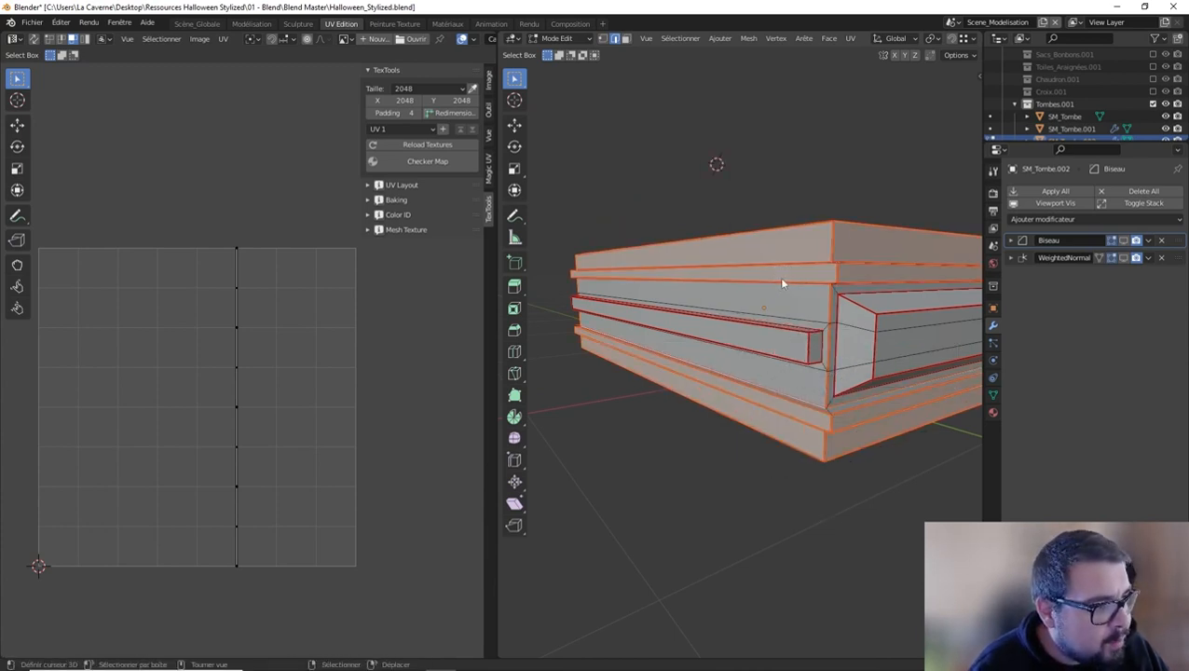
Select the base's entire mesh and unwrap it.
key("a")
left_click(773, 222)
key("a")
left_click(776, 174)
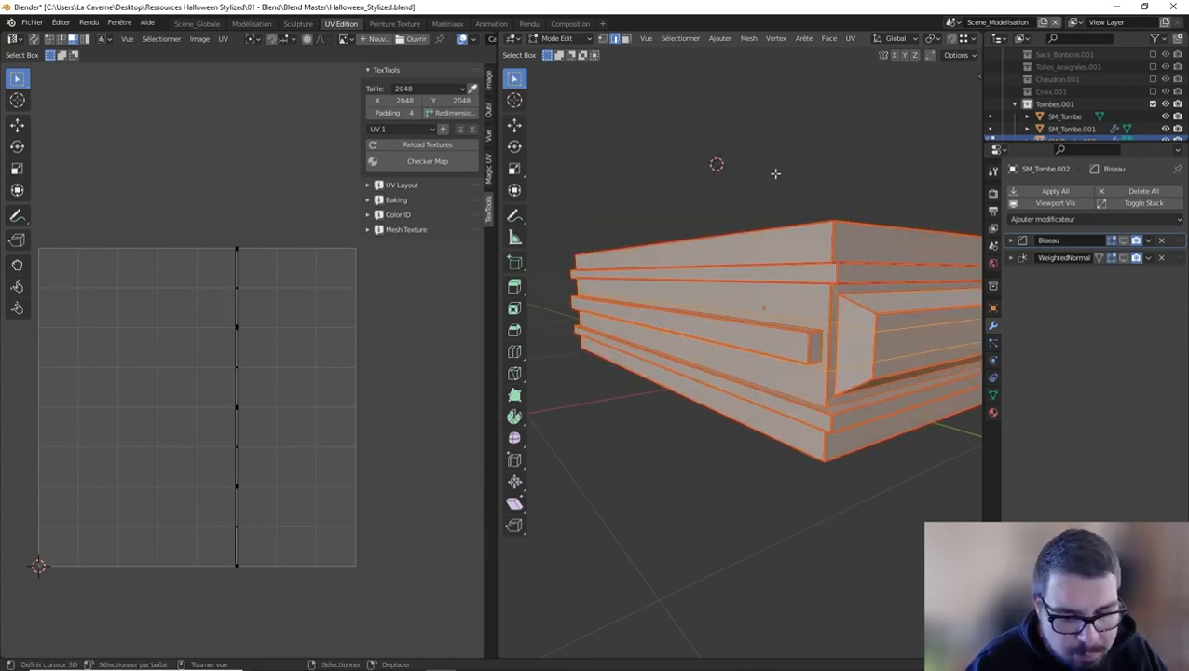
key("u")
left_click(775, 173)
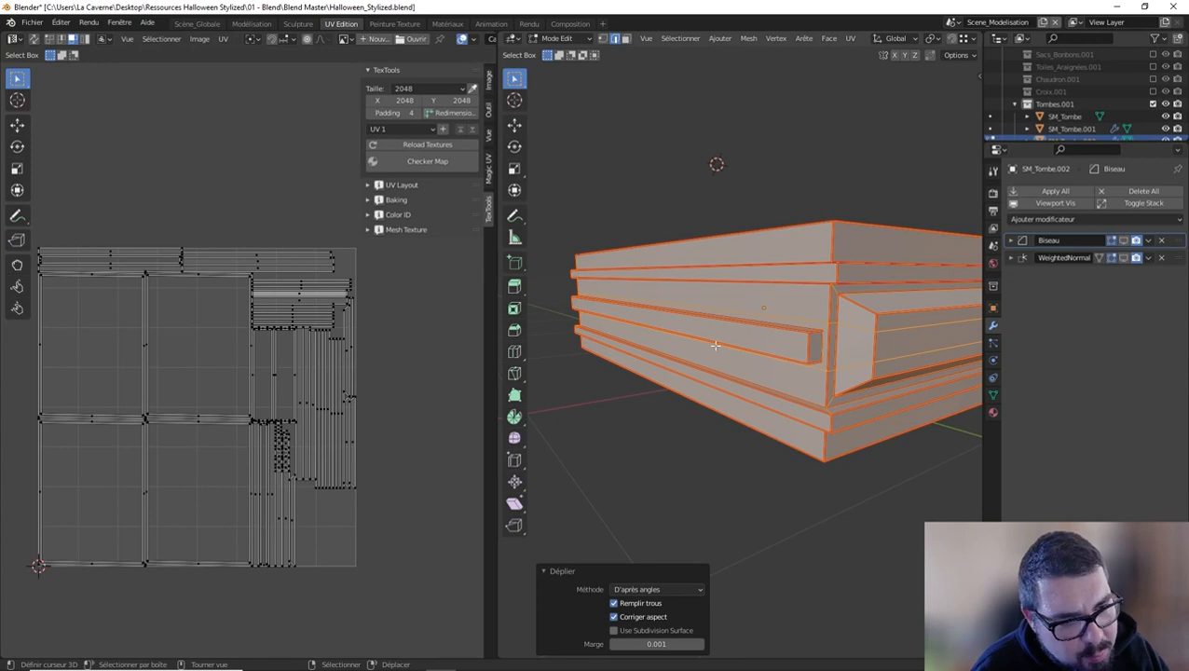
Check the base's seams with the mesh deselected, then reselect everything and examine the unwrapped UV layout.
key("Tab")
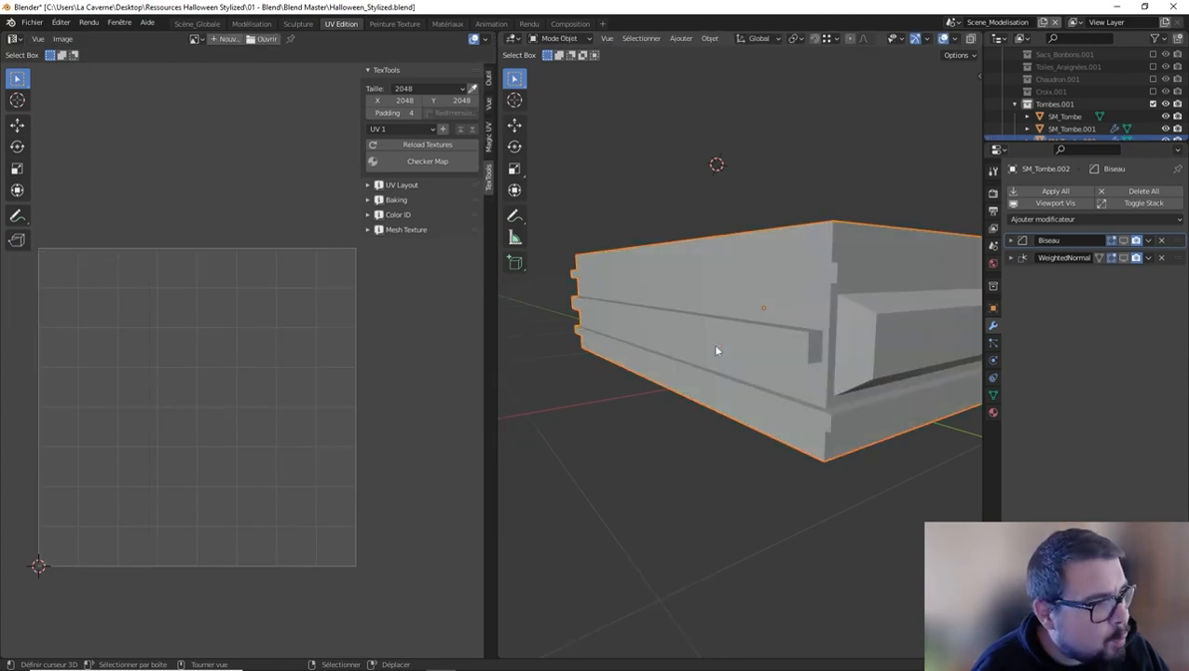
key("Tab")
key("a")
left_click(709, 286)
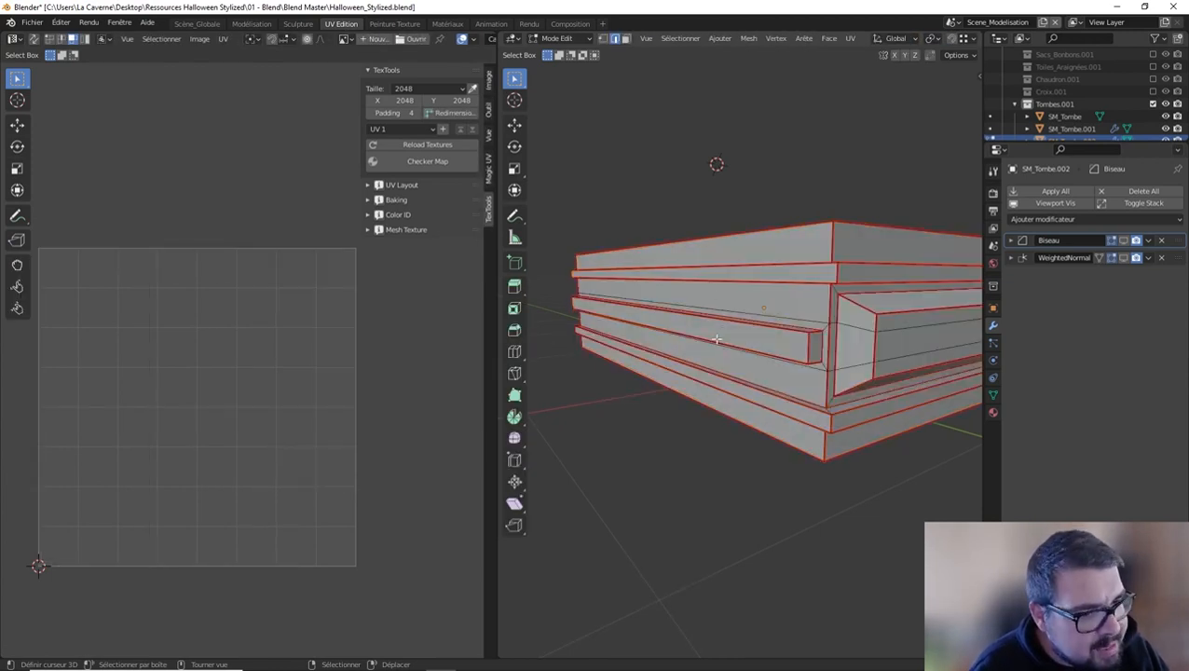
key("a")
left_click(714, 274)
middle_click_drag(773, 375, 736, 447)
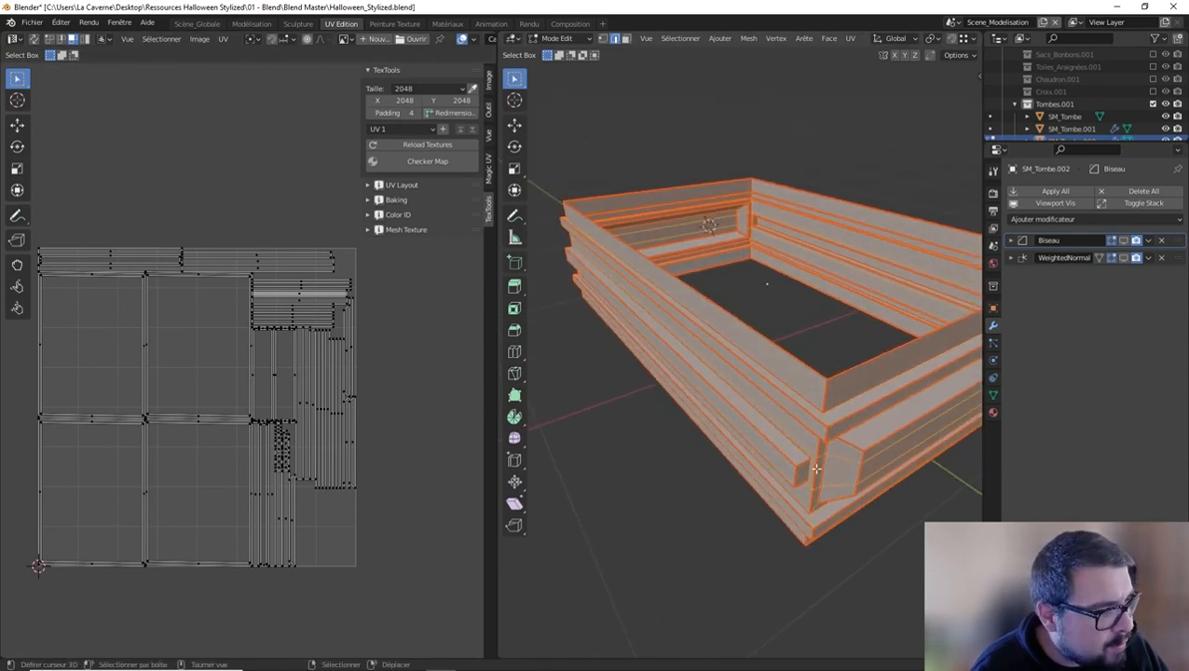
Select the vertical edge path down the first outer corner of the base and mark it as a UV seam.
left_click(827, 396)
middle_click_drag(828, 396, 813, 327)
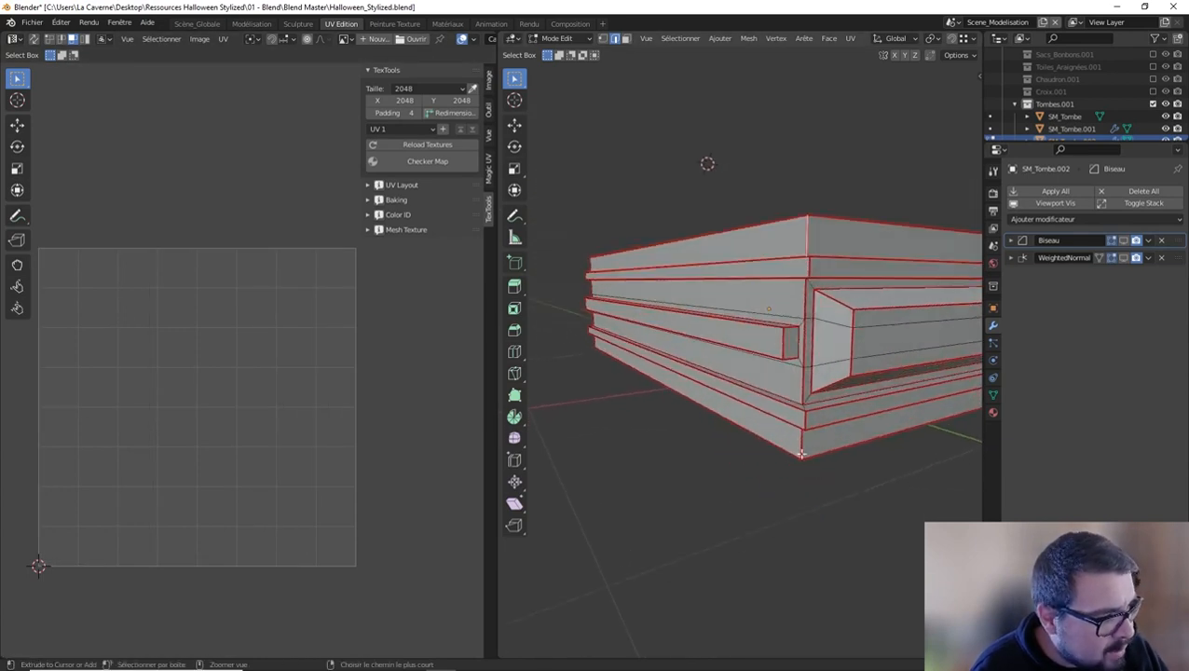
left_click(805, 445, "ctrl")
middle_click_drag(902, 470, 932, 475)
scroll(929, 472, "up", 2)
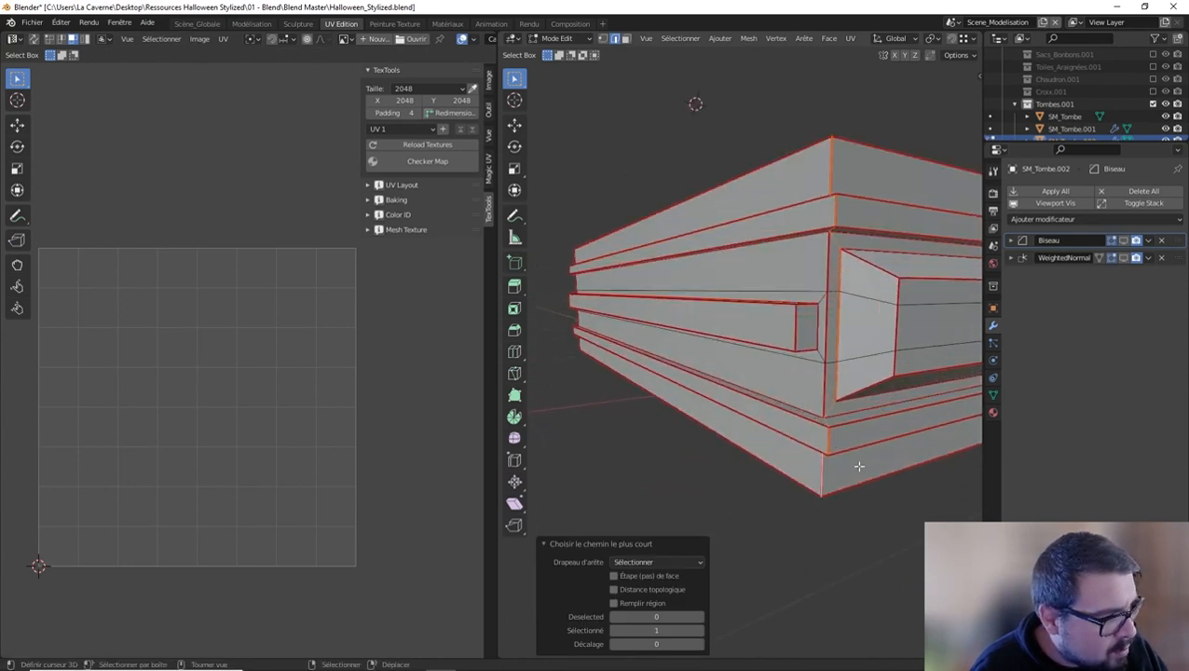
right_click(835, 408, "shift")
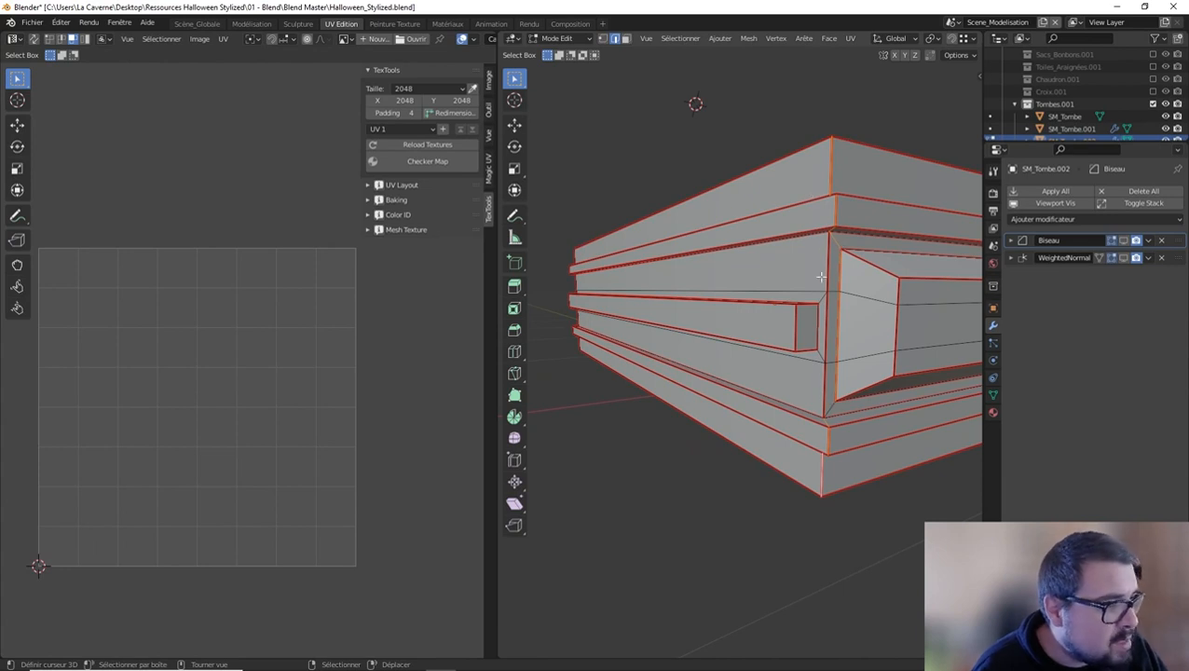
left_click(837, 174)
left_click(830, 459, "ctrl")
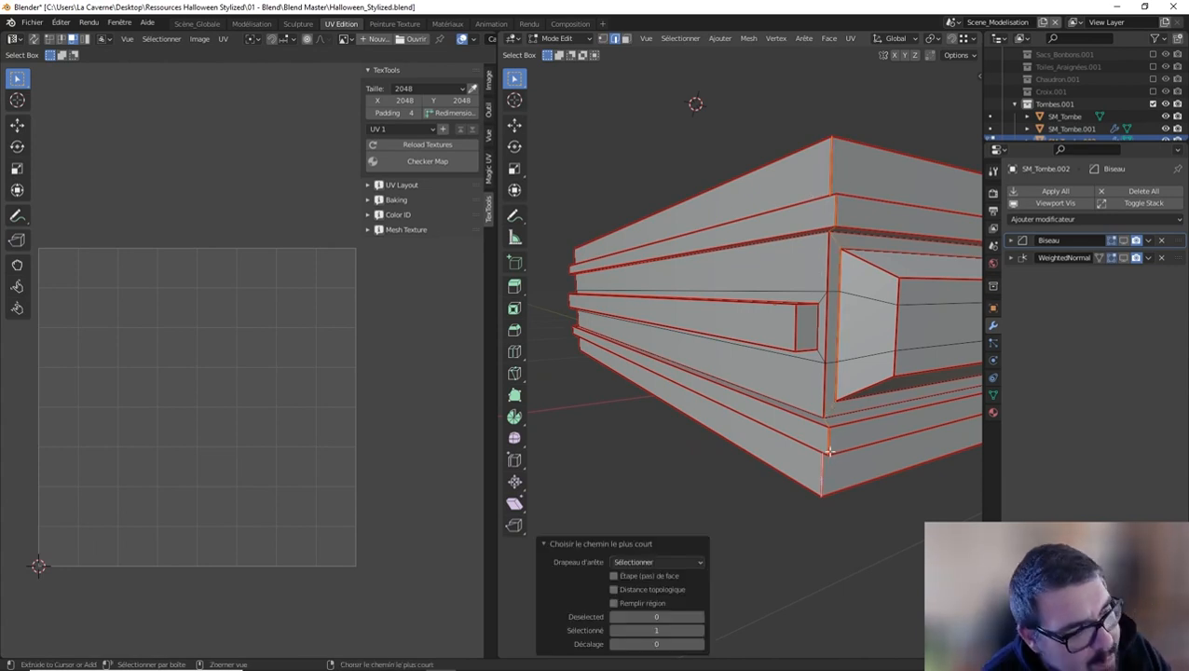
right_click(828, 444)
left_click(828, 444)
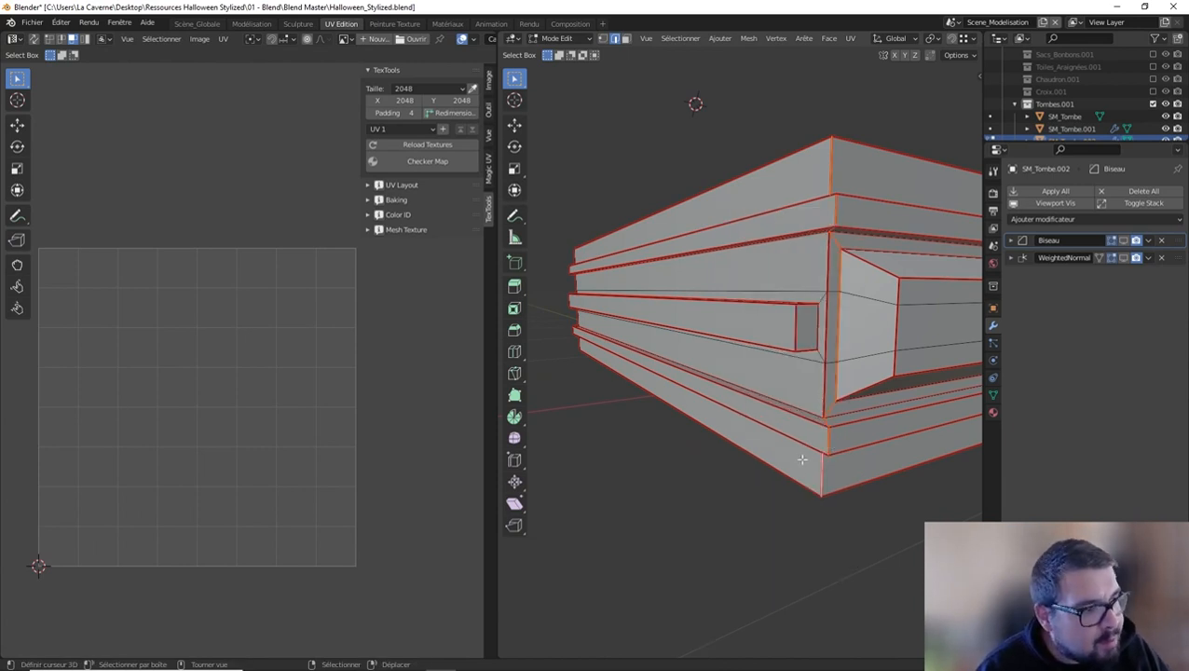
Mark the vertical edge paths down the base's remaining outer corners as UV seams.
middle_click_drag(799, 457, 762, 432)
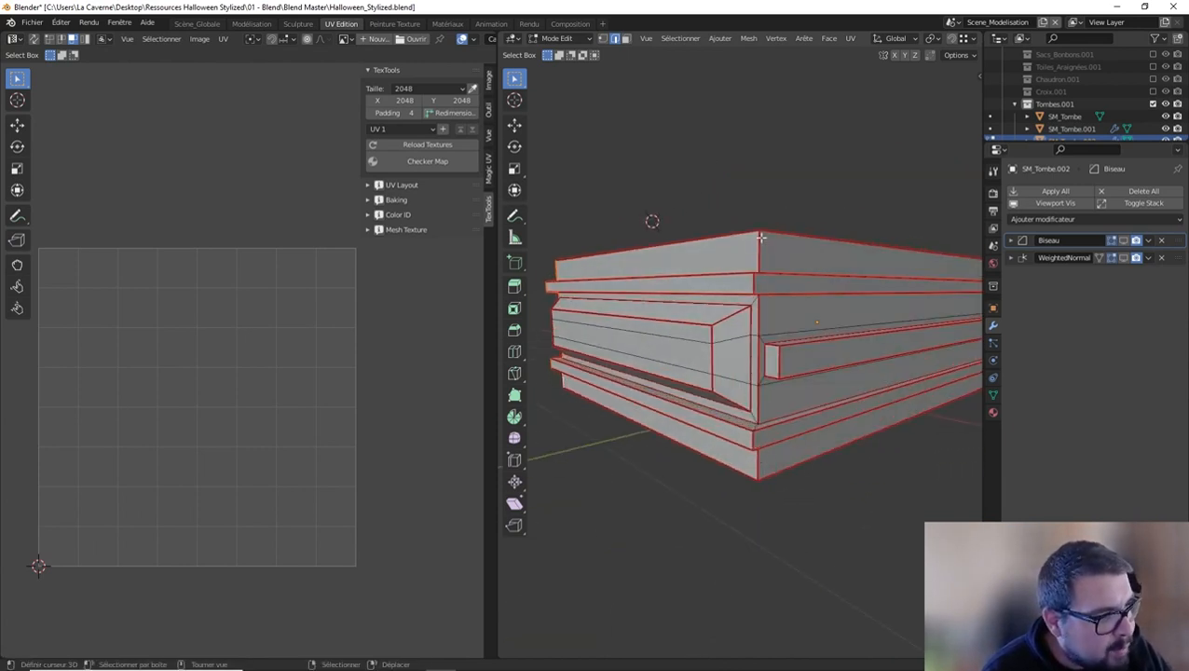
left_click(759, 453, "ctrl")
right_click(770, 449)
left_click(772, 450)
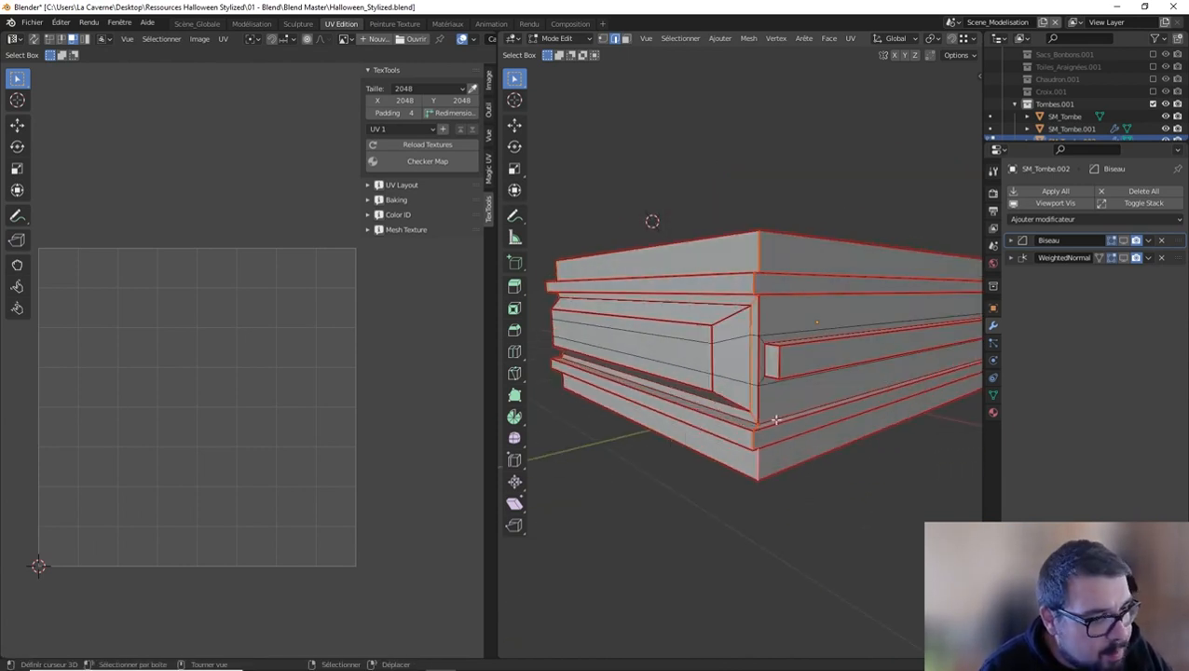
middle_click_drag(775, 420, 702, 366)
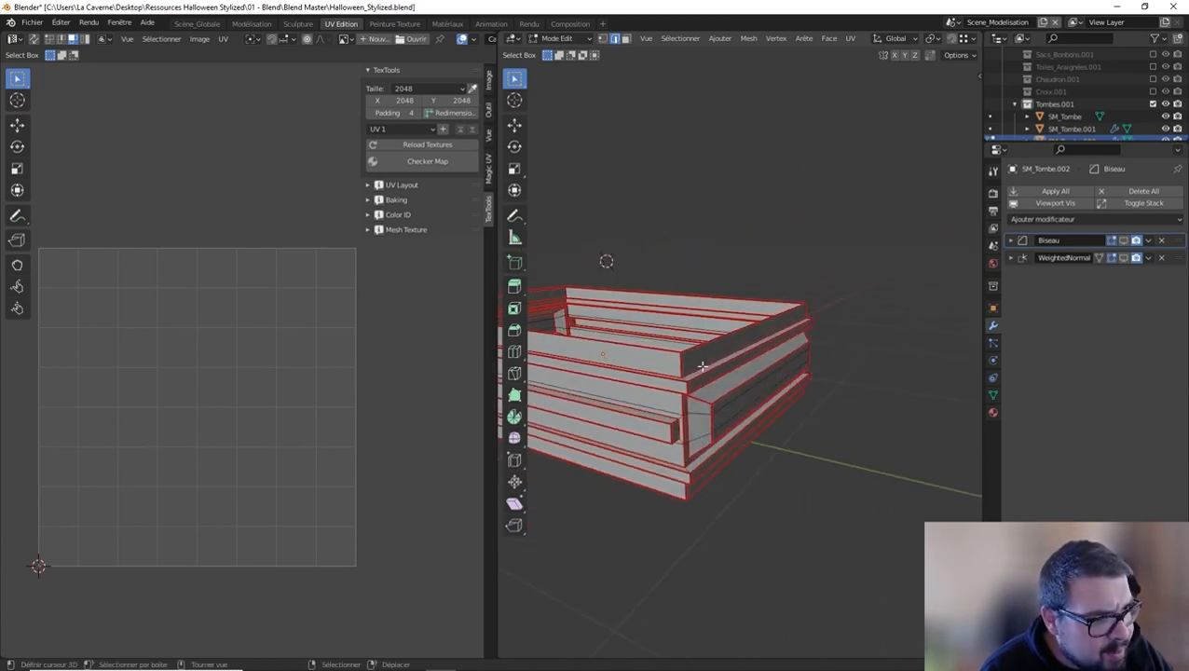
left_click(694, 486, "ctrl")
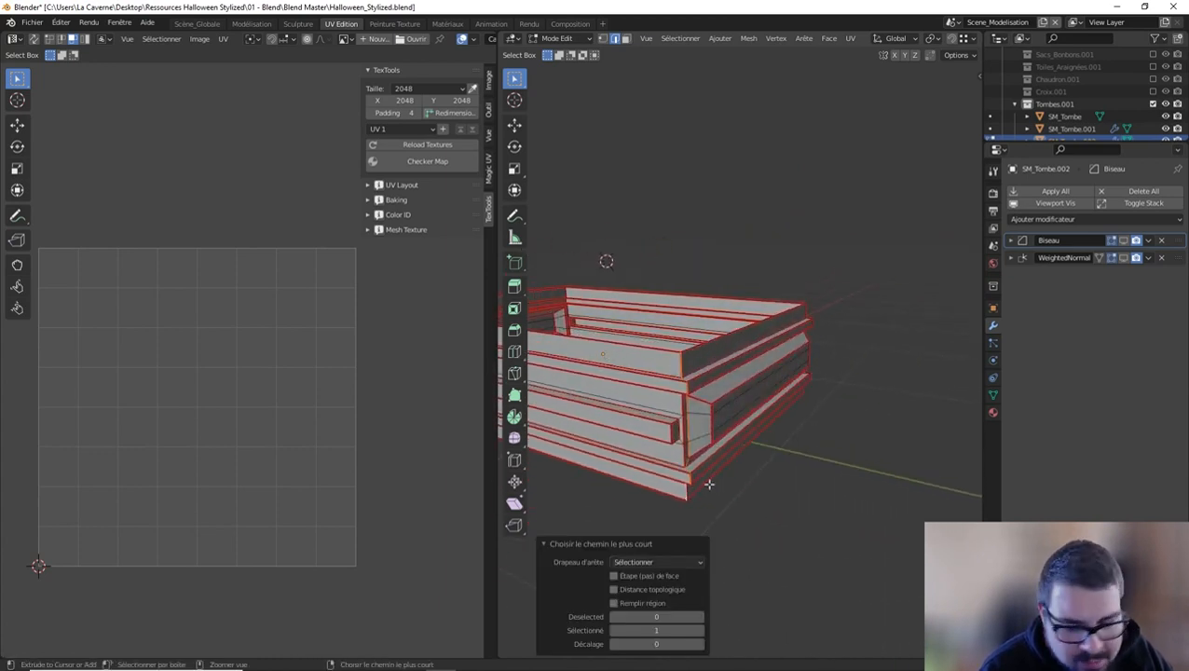
right_click(709, 484)
left_click(711, 486)
middle_click_drag(711, 486, 817, 340)
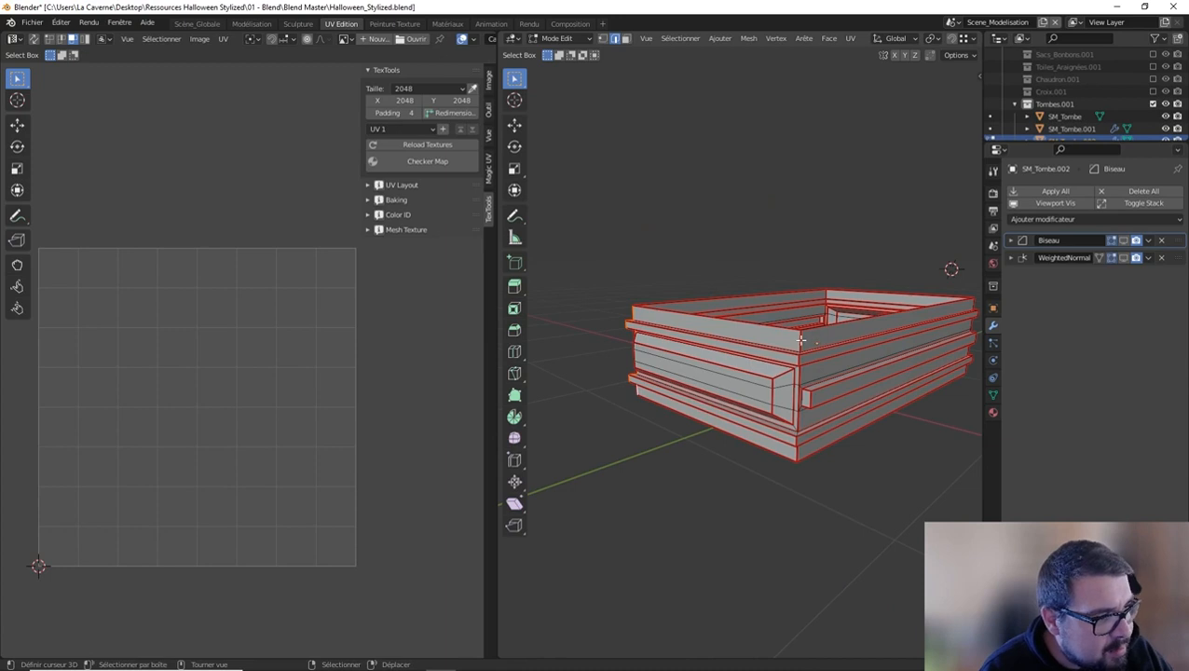
left_click(795, 459, "ctrl")
right_click(797, 460)
left_click(798, 462)
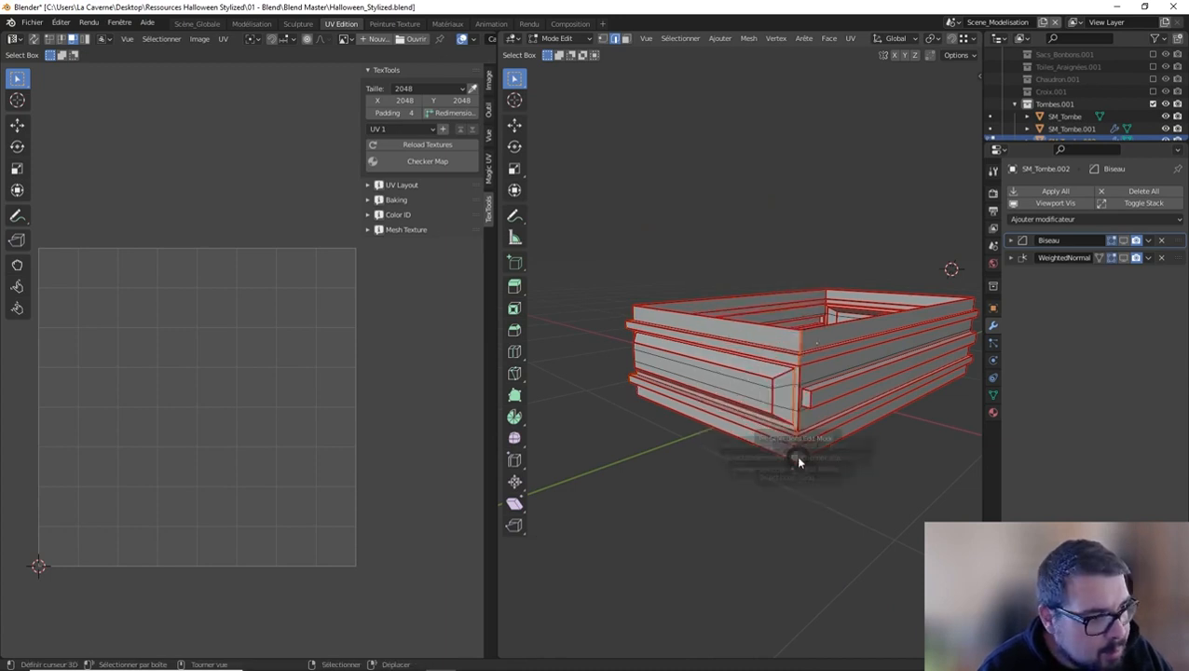
Unwrap the base's entire mesh, pack all its UV islands and leave Edit Mode.
key("a")
key("u")
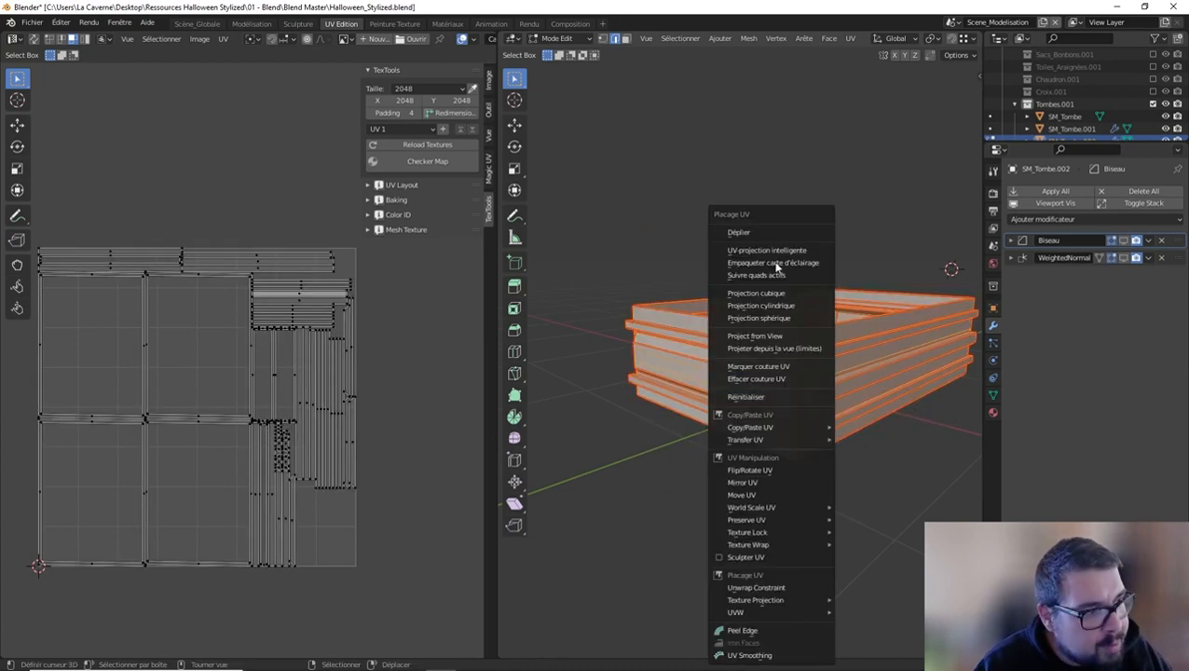
left_click(769, 231)
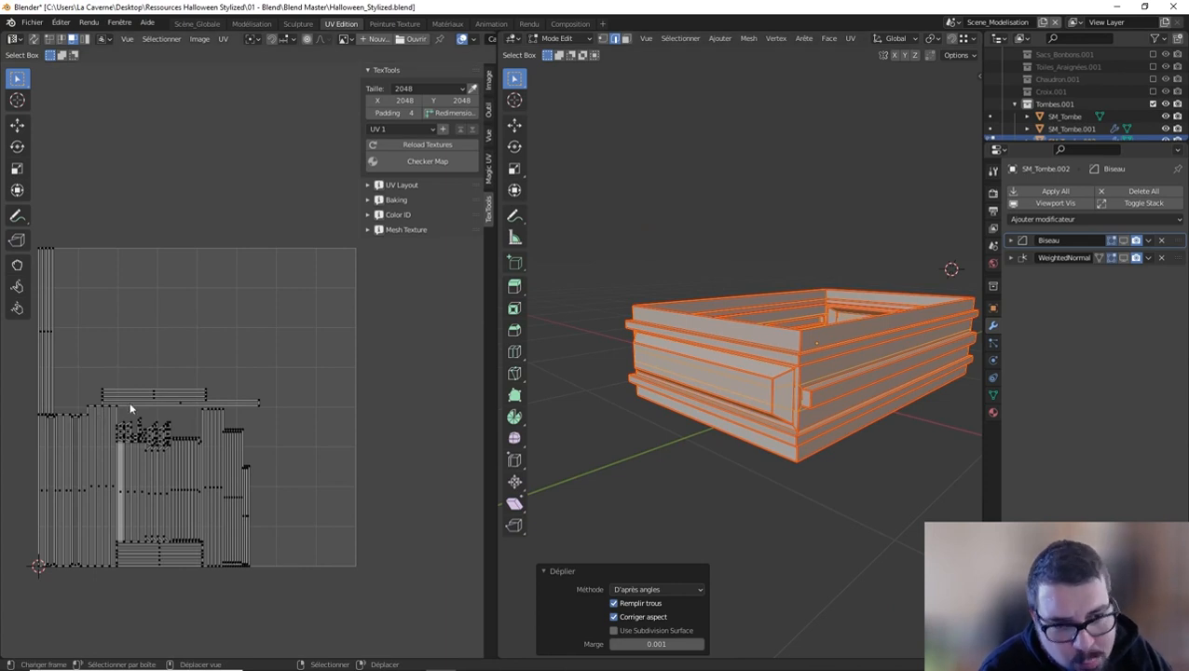
key("a")
key("ctrl+p")
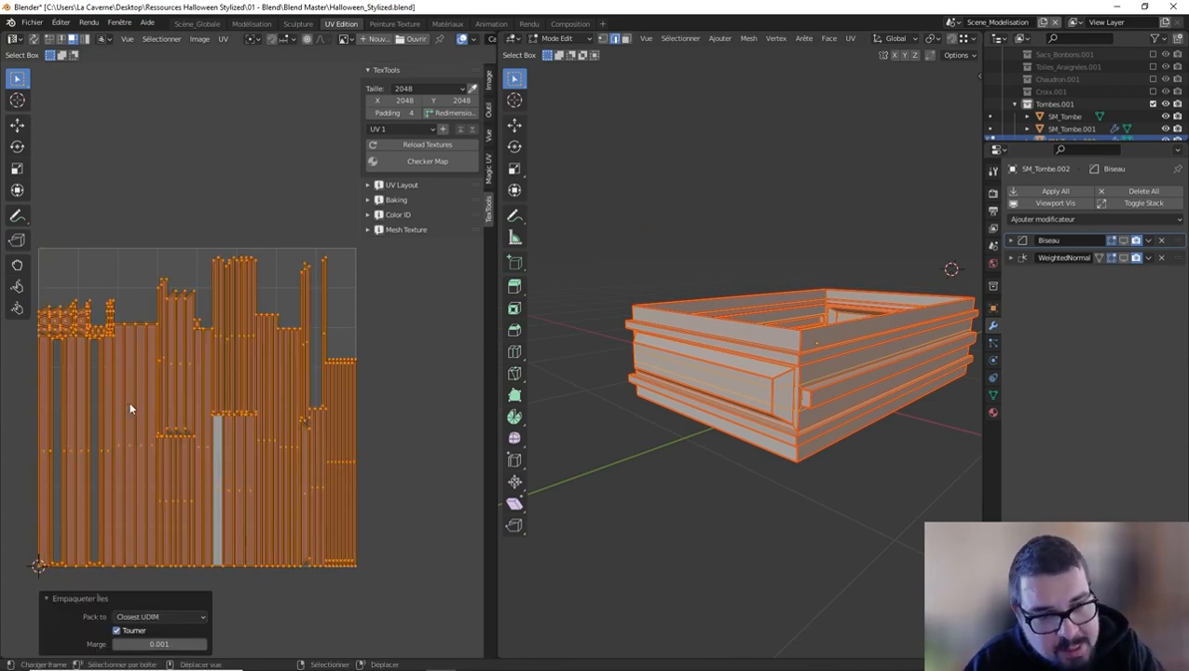
key("Tab")
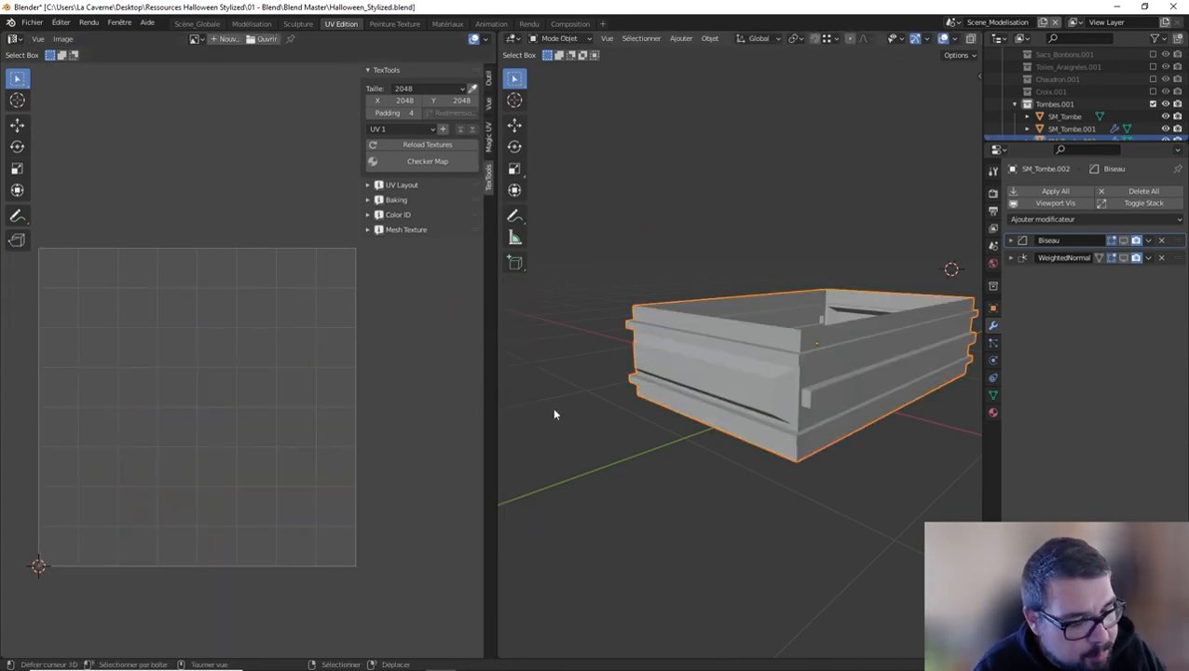
Select SM_Tombe.003, the stepped slab with raised panels, frame it and enter Edit Mode with its mesh deselected.
scroll(559, 405, "up", 5)
left_click(685, 311)
key("KP_Decimal")
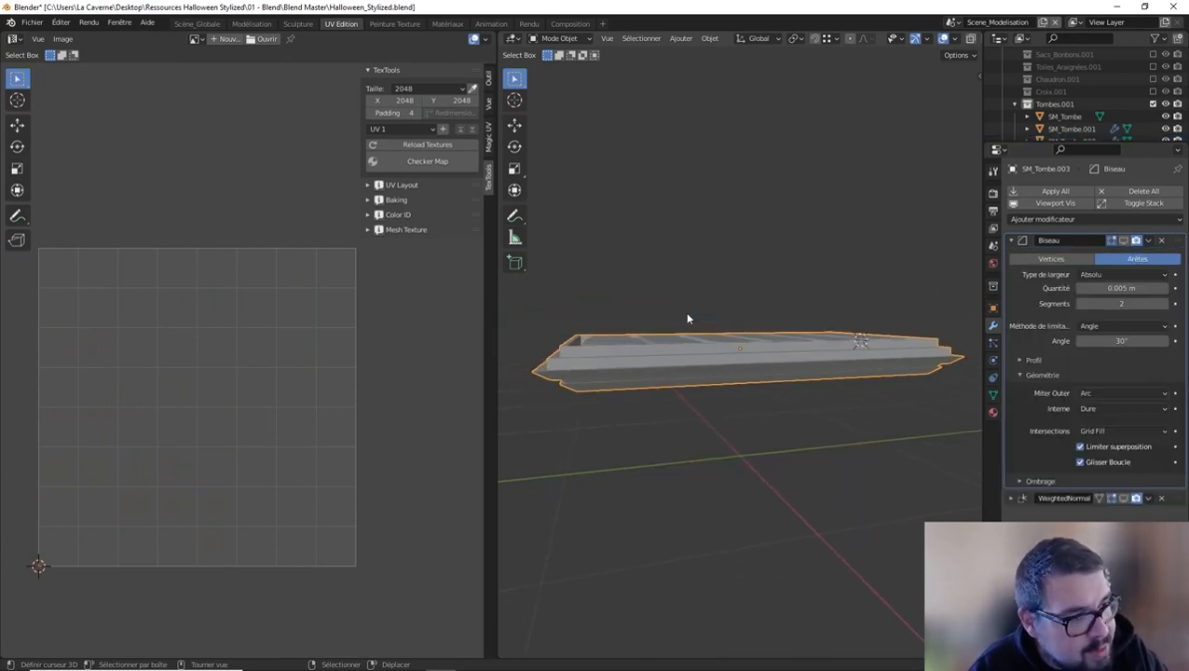
key("Tab")
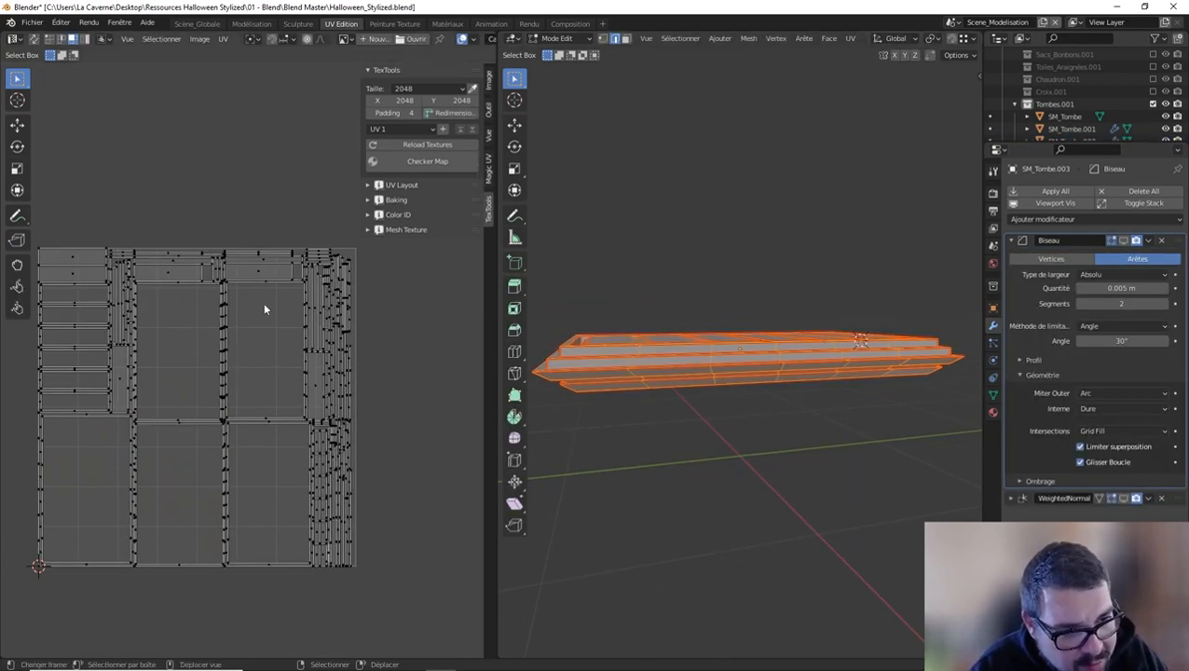
middle_click_drag(652, 438, 795, 407)
key("alt+a")
Select the corner edges running down the slab's stepped sides and mark them as UV seams.
left_click(710, 486, "ctrl")
key("ctrl+z")
middle_click_drag(817, 347, 806, 425)
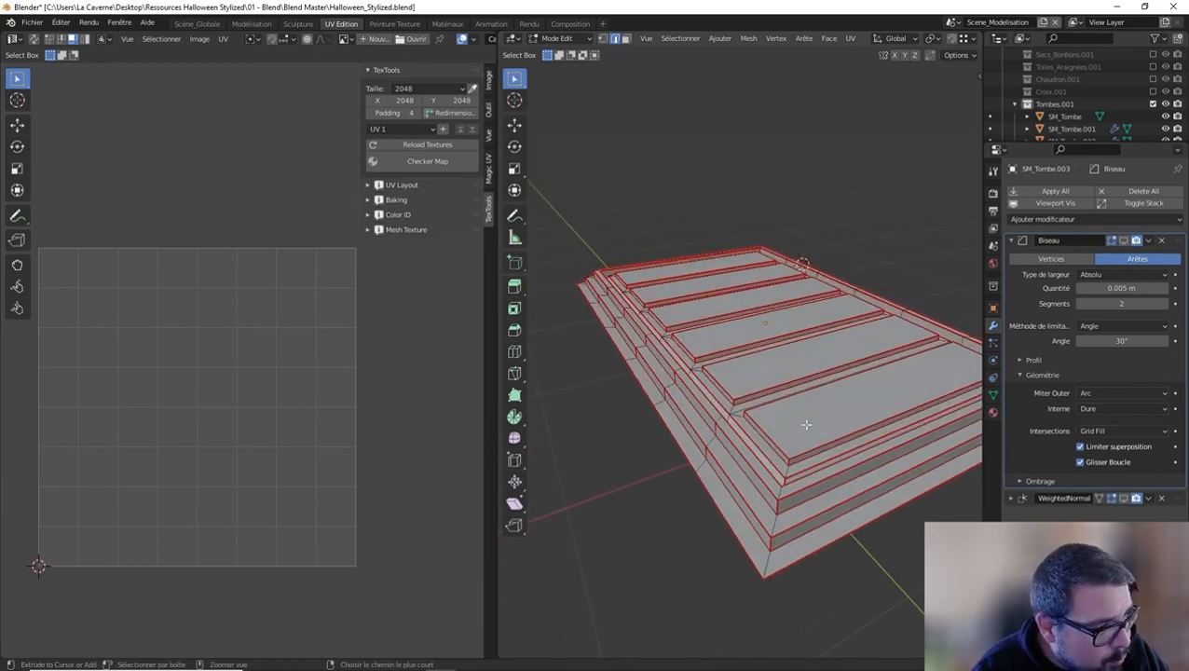
left_click(787, 473, "ctrl")
middle_click_drag(788, 473, 816, 268)
key("ctrl+z")
left_click(777, 362, "ctrl")
left_click(779, 369, "ctrl")
left_click(846, 187)
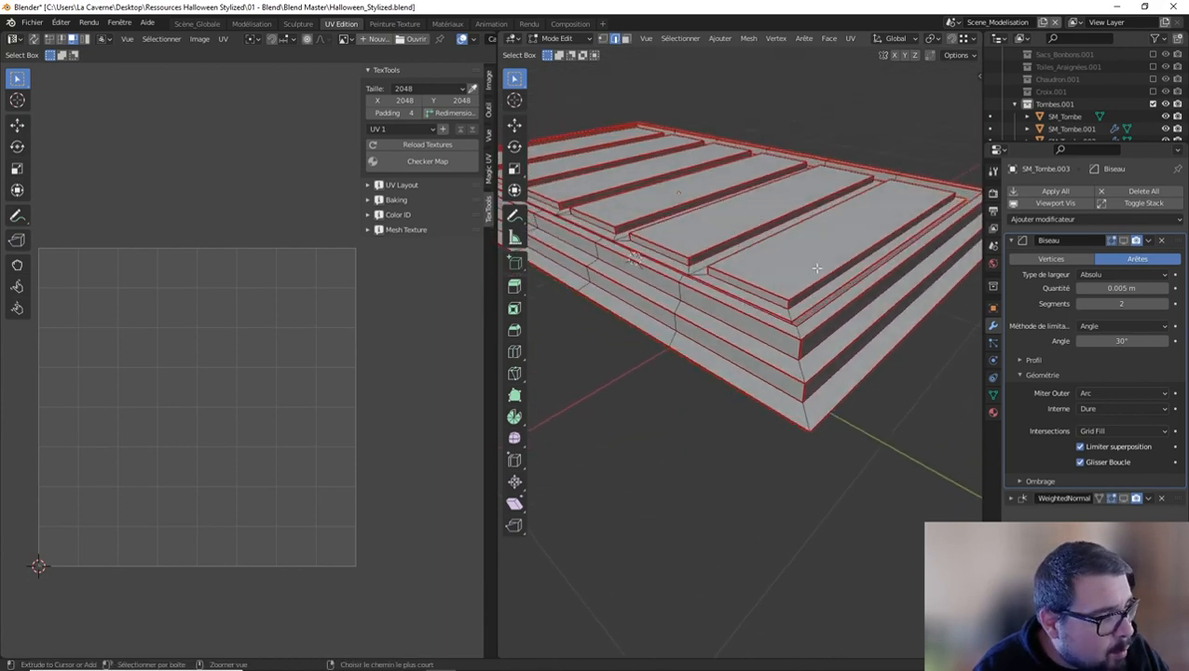
right_click(792, 314, "ctrl")
key("ctrl+e")
left_click(807, 306)
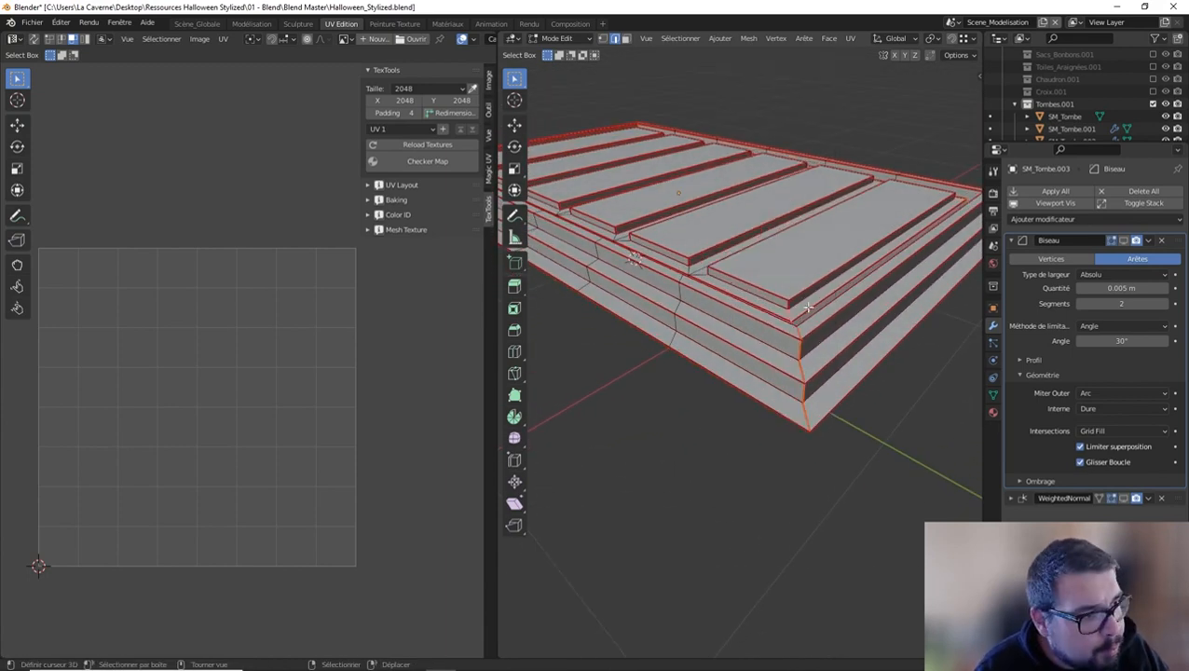
Unwrap the slab's entire mesh and select the ladder-shaped UV island to inspect it.
key("a")
left_click(807, 238)
key("u")
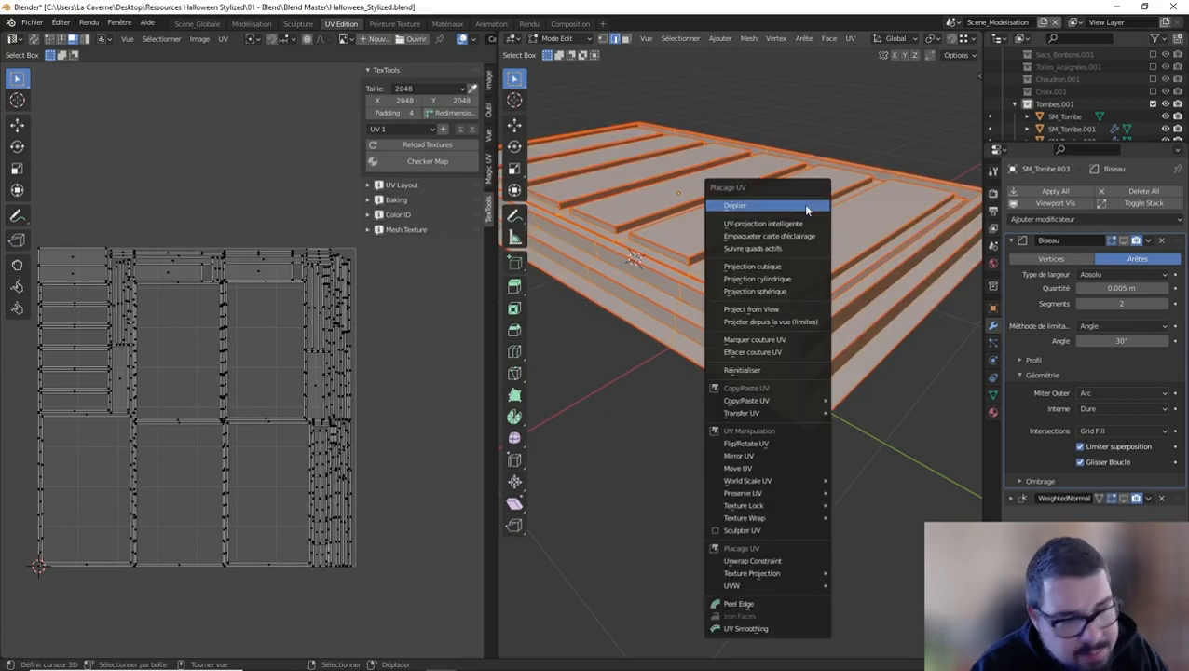
left_click(802, 203)
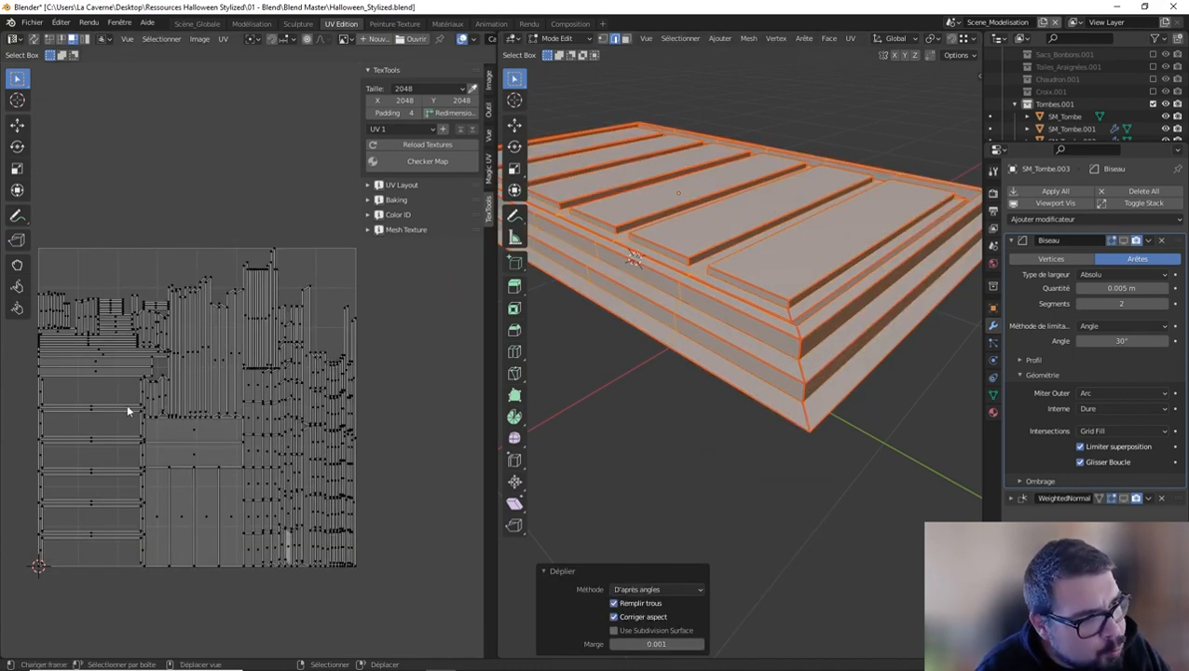
key("a")
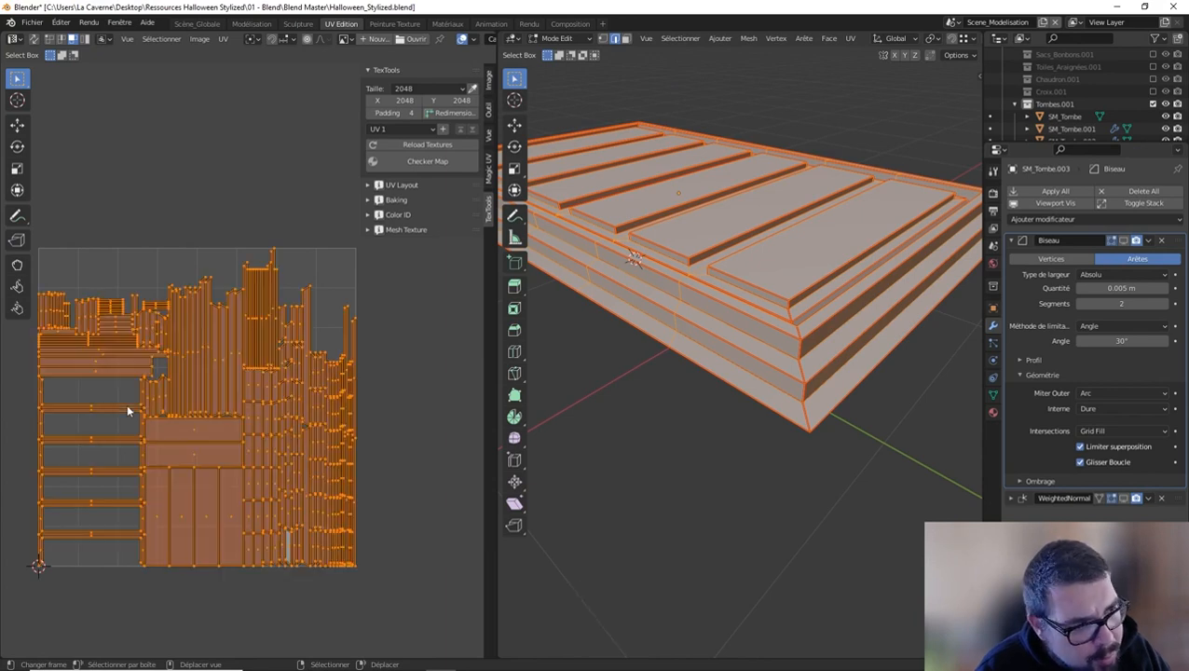
key("alt+a")
key("l")
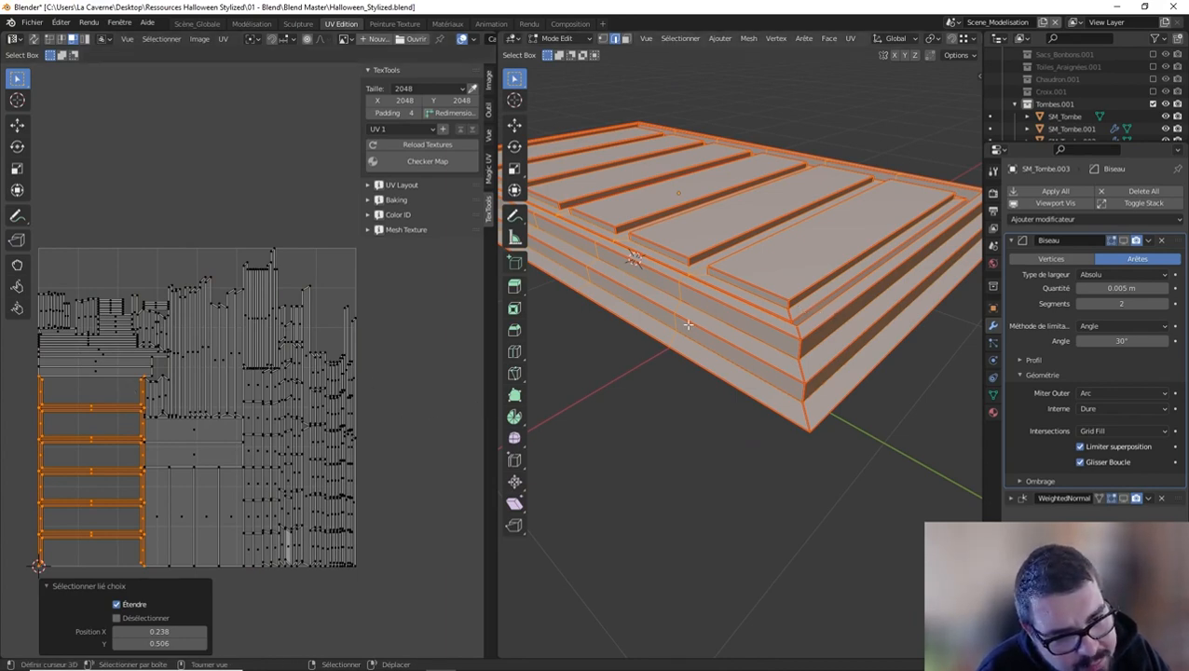
Deselect the mesh and mark the edge loops along the grooves between the raised panels as UV seams.
scroll(715, 349, "up", 3)
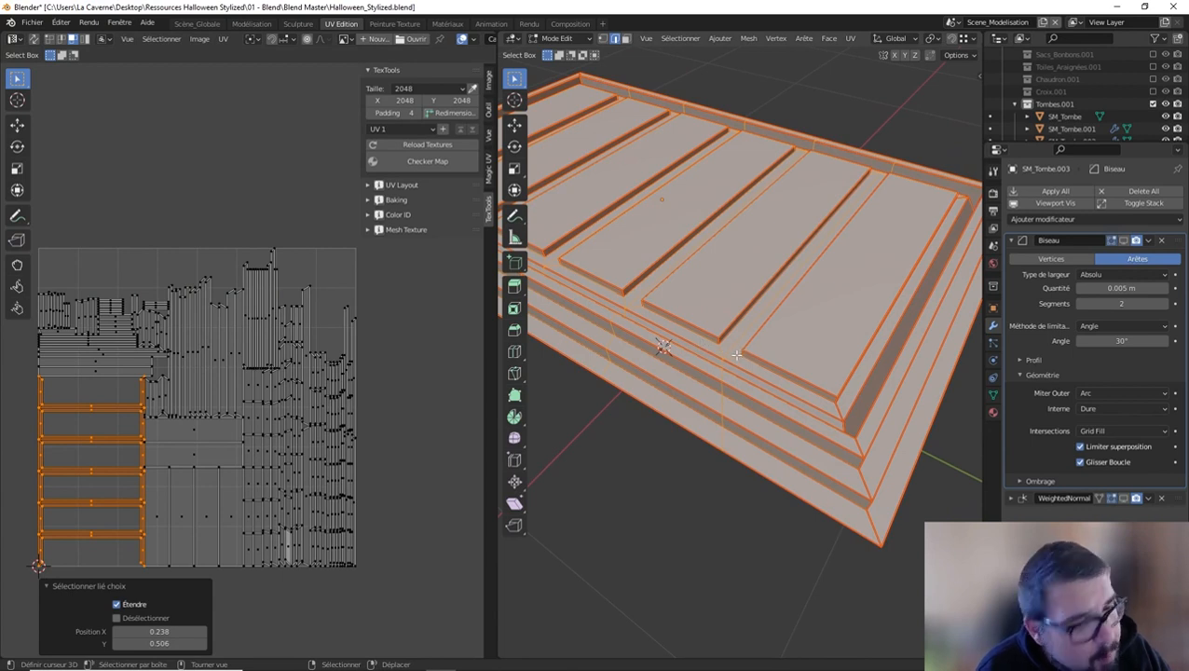
middle_click_drag(733, 360, 794, 430)
key("a")
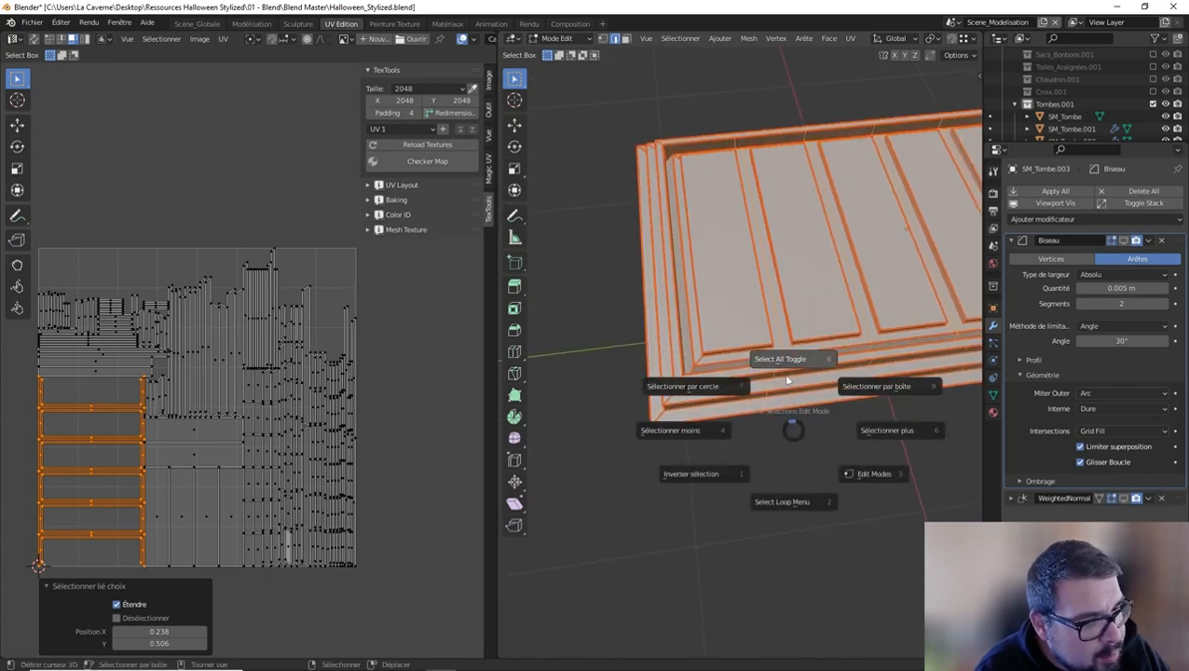
left_click(785, 370)
middle_click_drag(825, 369, 762, 347)
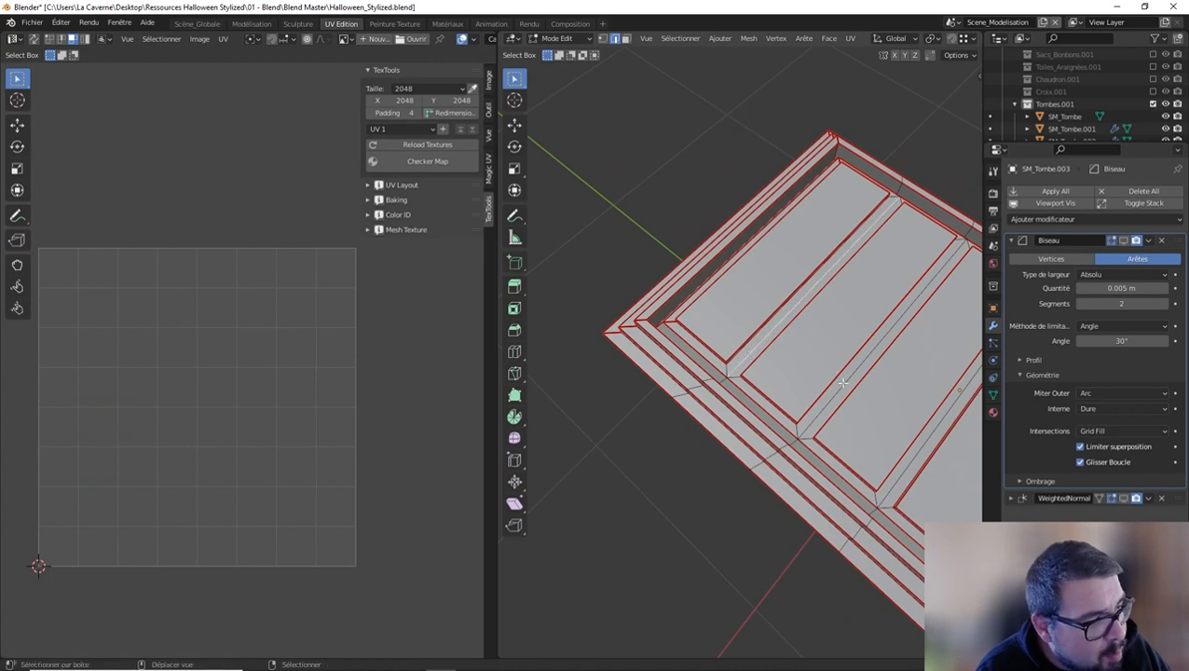
middle_click_drag(841, 384, 789, 382, "shift")
left_click(798, 387, "alt")
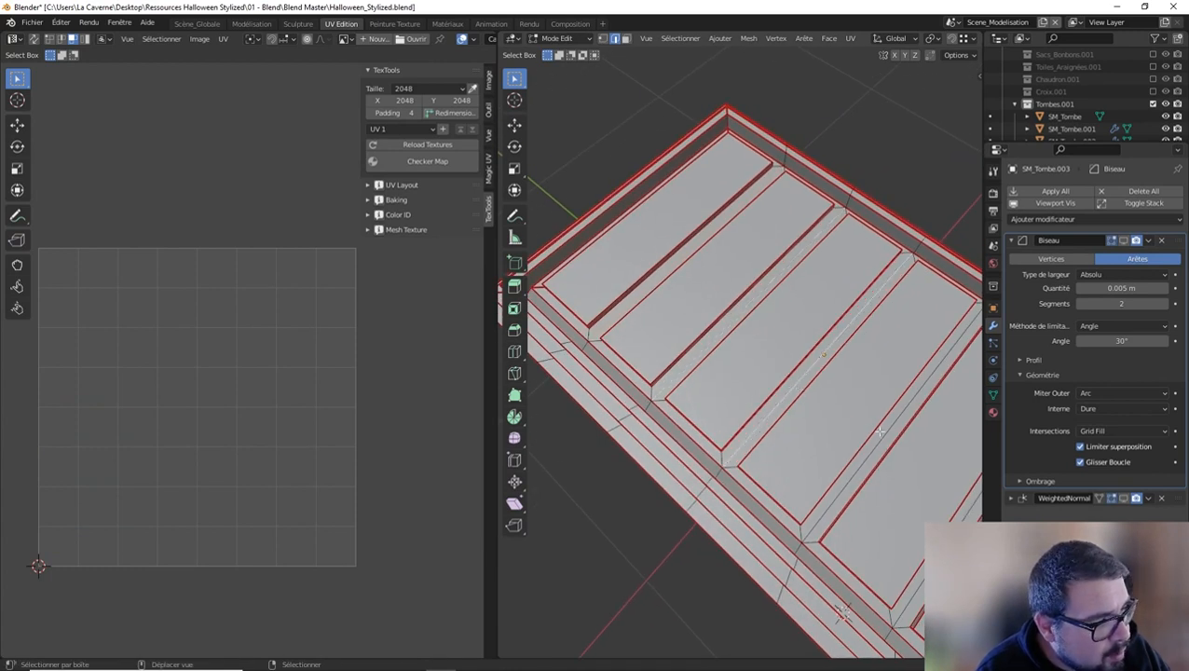
left_click(864, 459, "alt+shift")
middle_click_drag(864, 458, 700, 378, "shift")
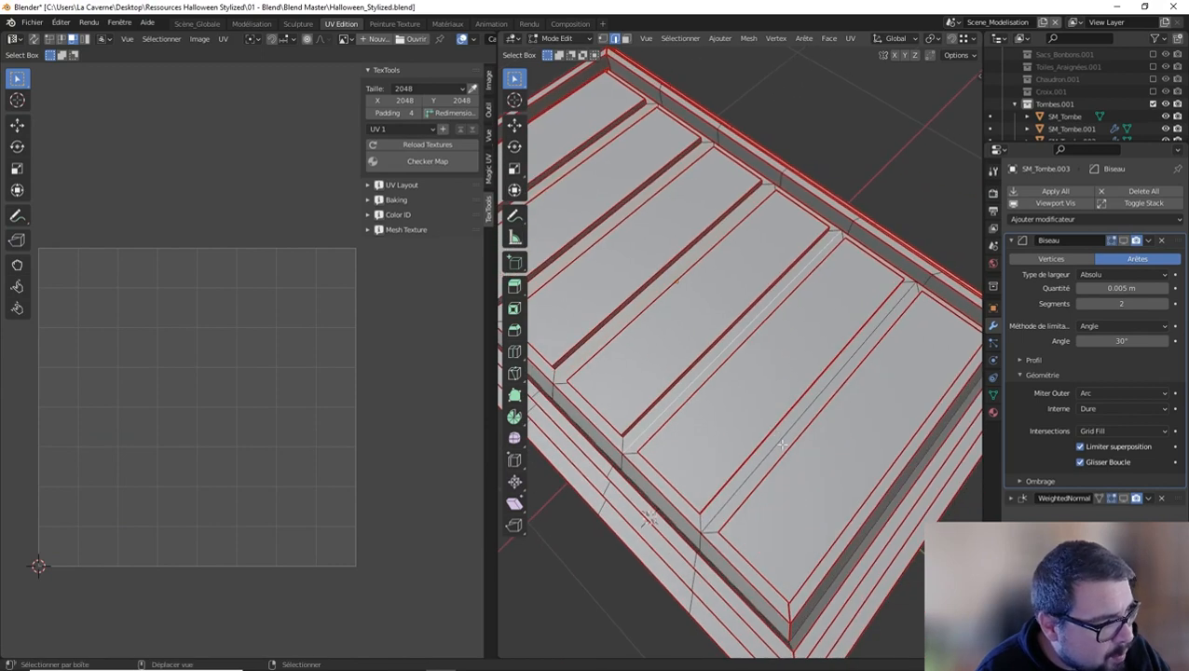
left_click(792, 429, "alt+shift")
right_click(814, 450)
left_click(826, 452)
Select the slab's entire mesh and unwrap it again with the groove seams.
key("a")
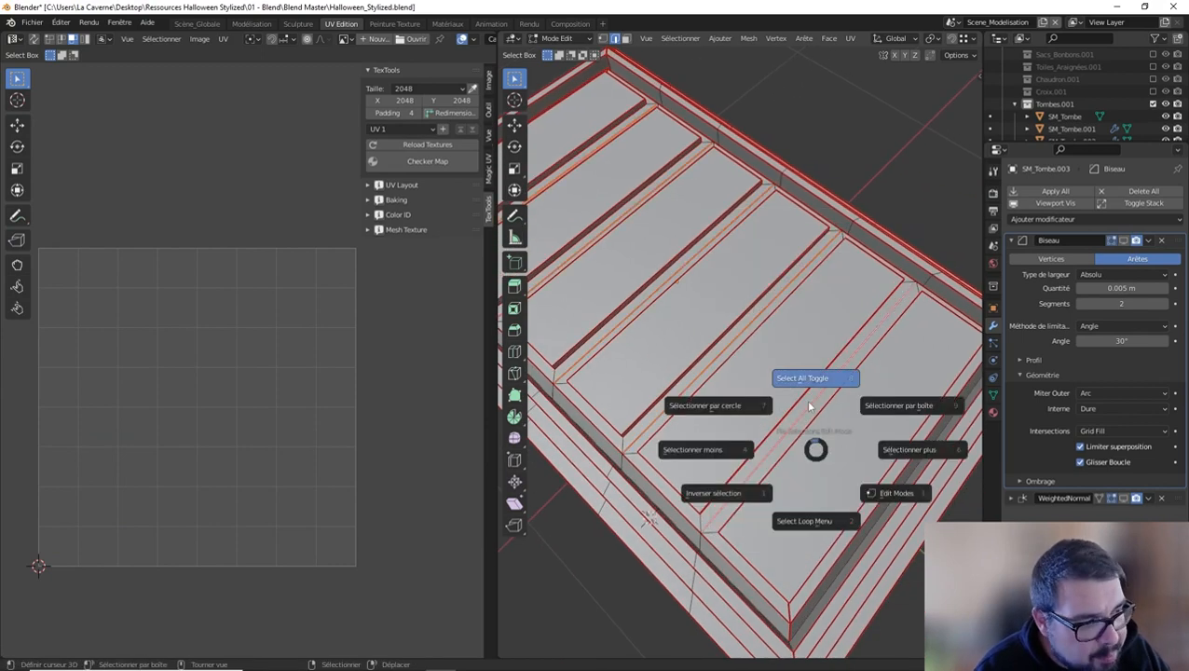
left_click(794, 350)
key("u")
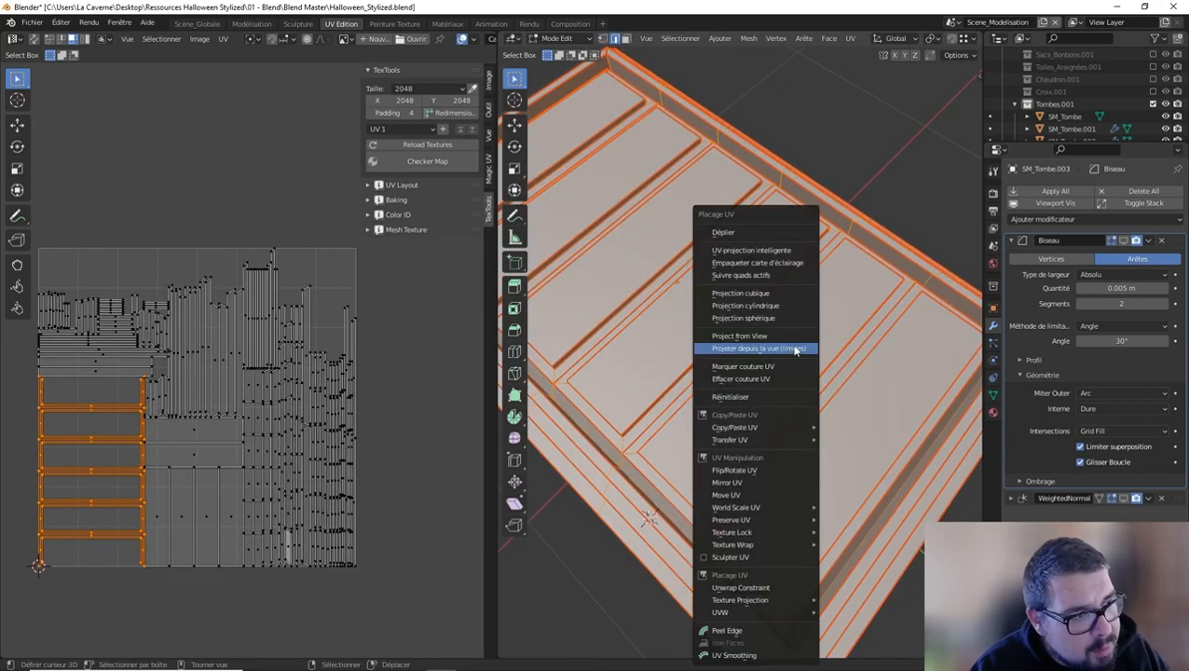
left_click(726, 232)
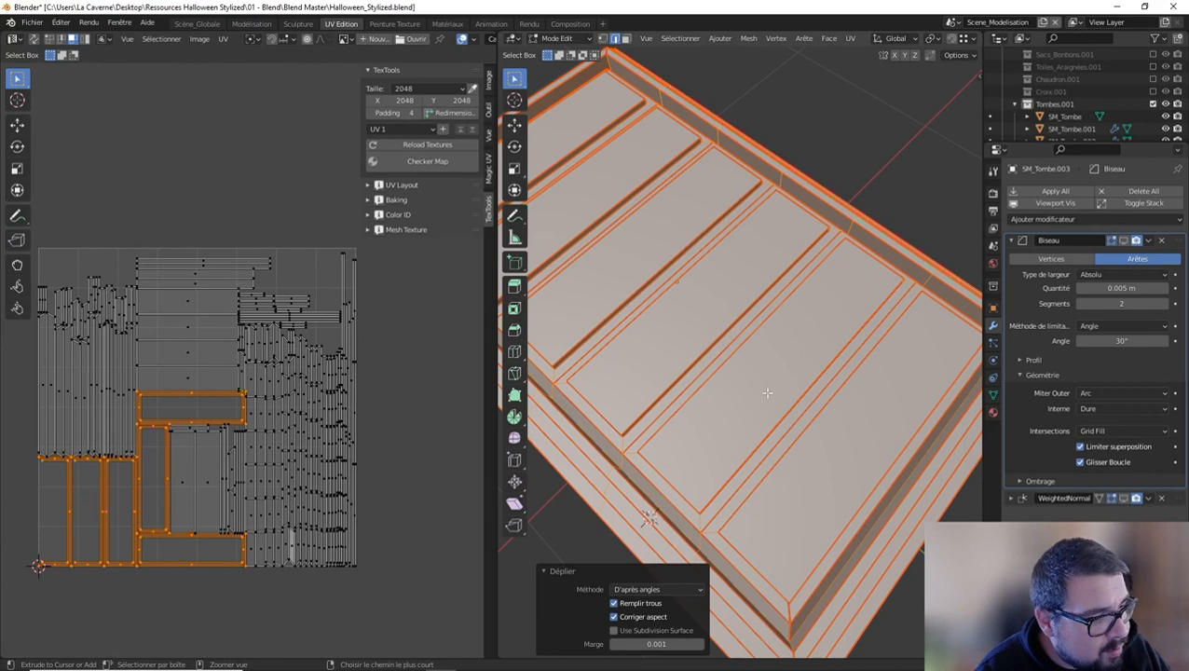
Select the slab's raised panel faces, grow the selection twice to include their surrounding bevels, and mark its edges as UV seams.
key("alt+a")
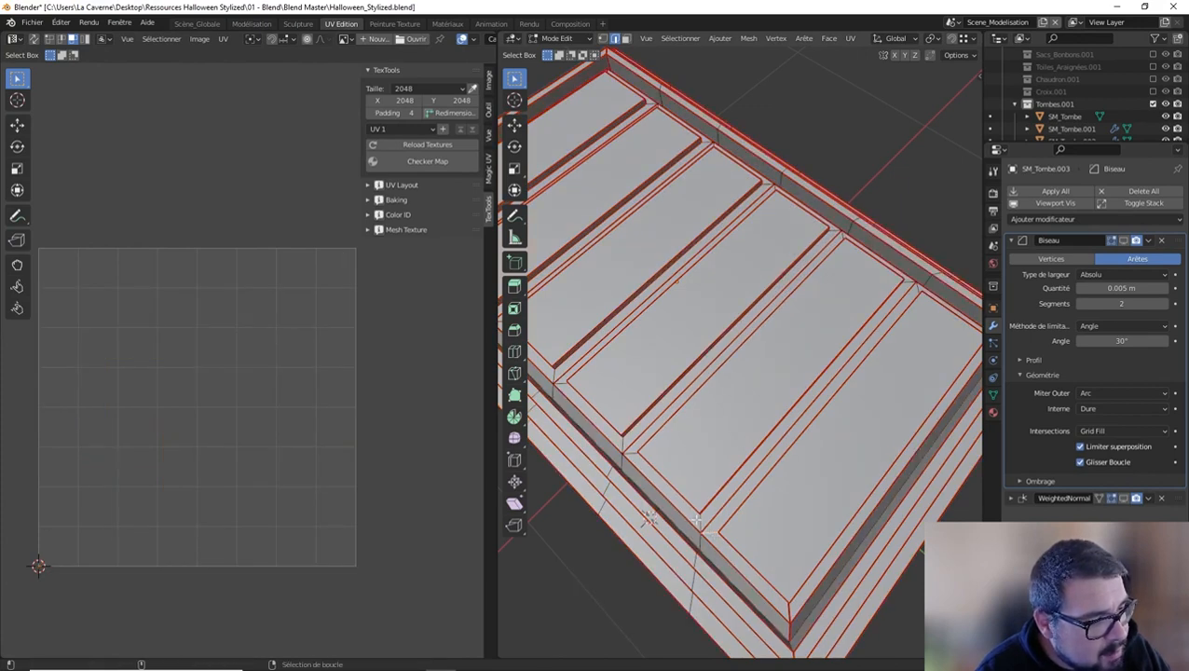
left_click(627, 39)
left_click(848, 438)
left_click(768, 372, "shift")
left_click(697, 312, "shift")
left_click(621, 259, "shift")
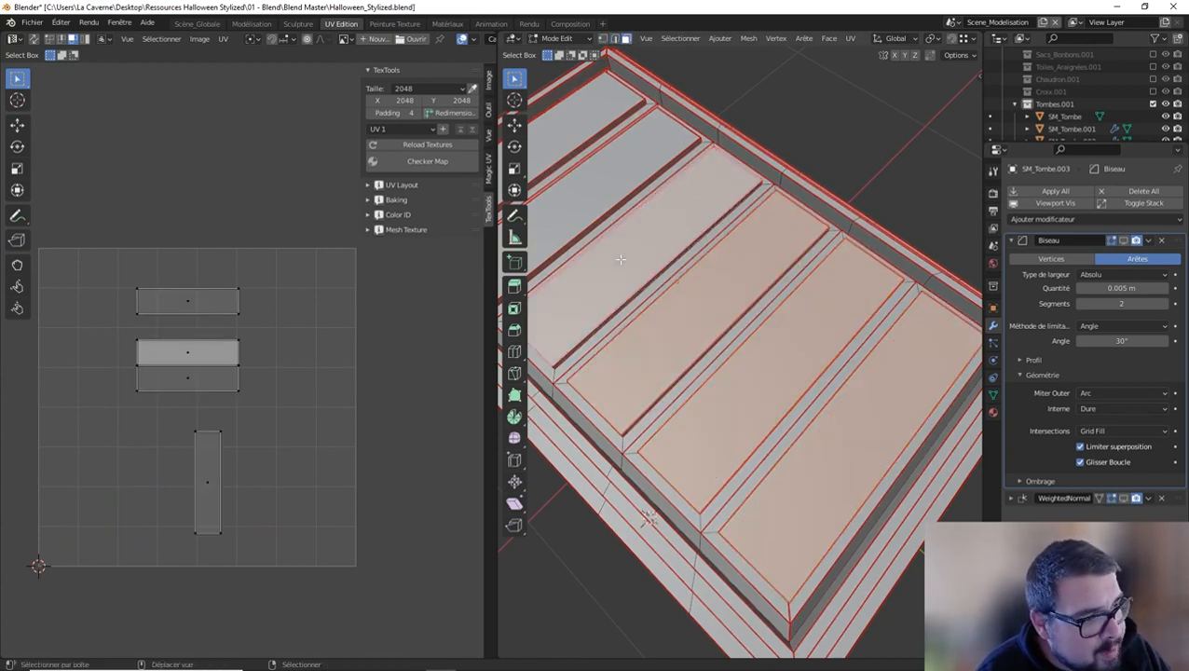
middle_click_drag(620, 259, 812, 294, "shift")
left_click(810, 295, "shift")
left_click(747, 246, "shift")
key("ctrl+KP_Add")
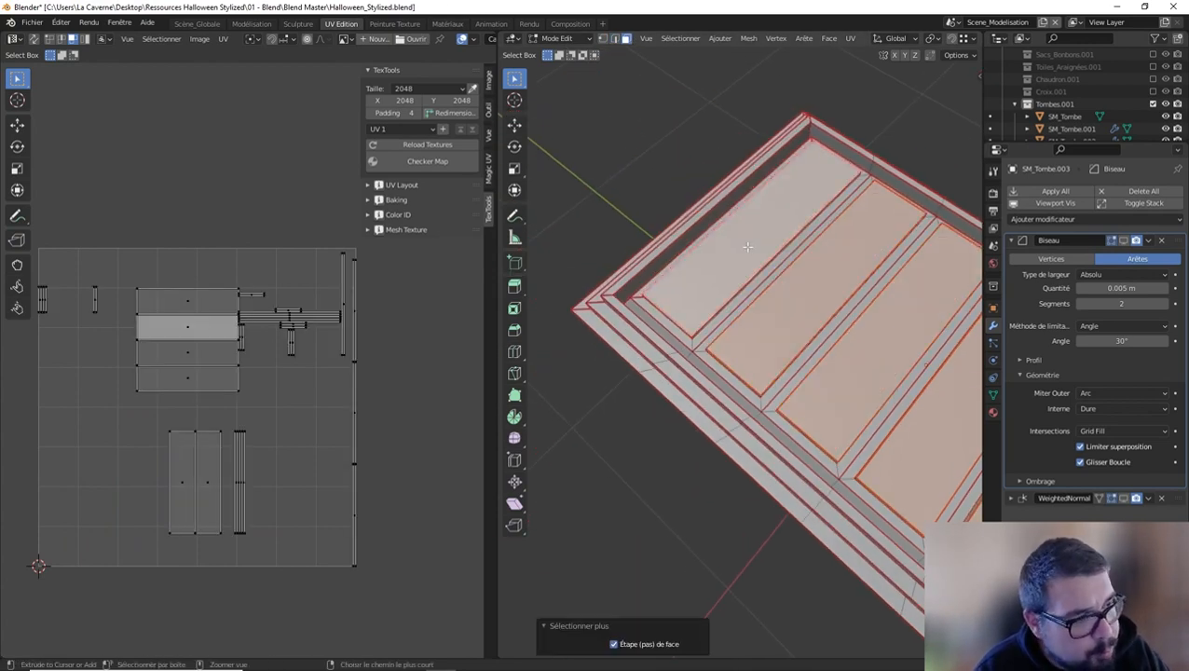
key("ctrl+KP_Add")
key("ctrl+e")
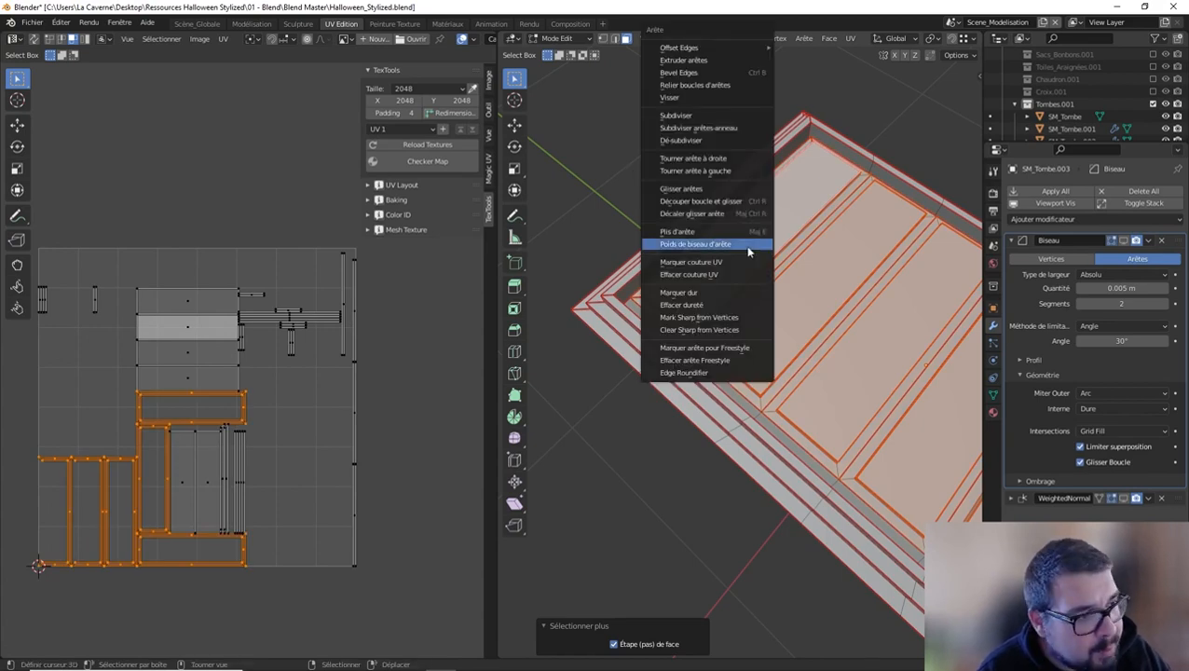
left_click(732, 265)
Select the slab's entire mesh, unwrap it again and pack its UV islands, then return to Object Mode.
key("a")
key("a")
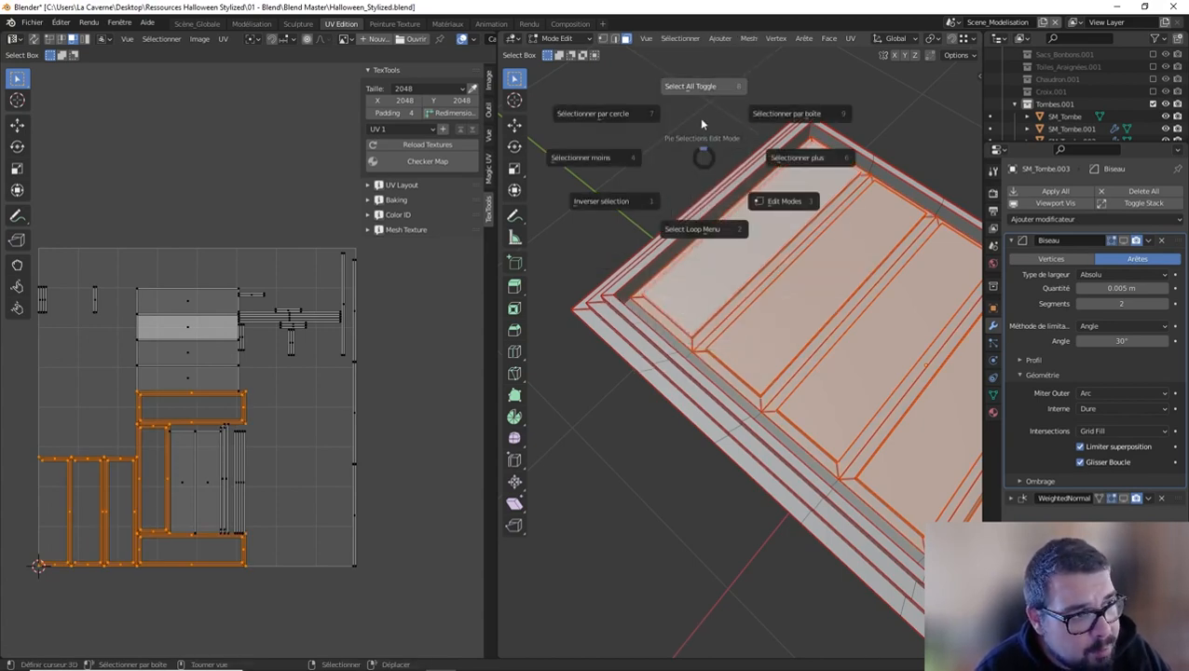
left_click(702, 123)
key("a")
left_click(701, 119)
key("u")
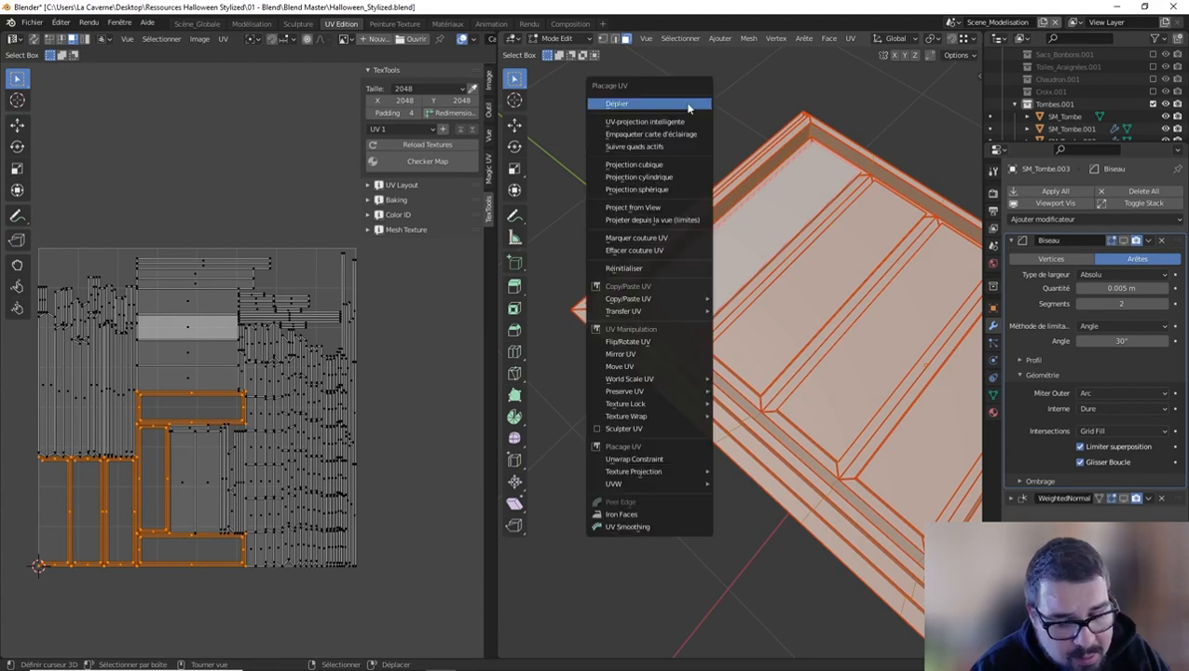
left_click(689, 109)
key("a")
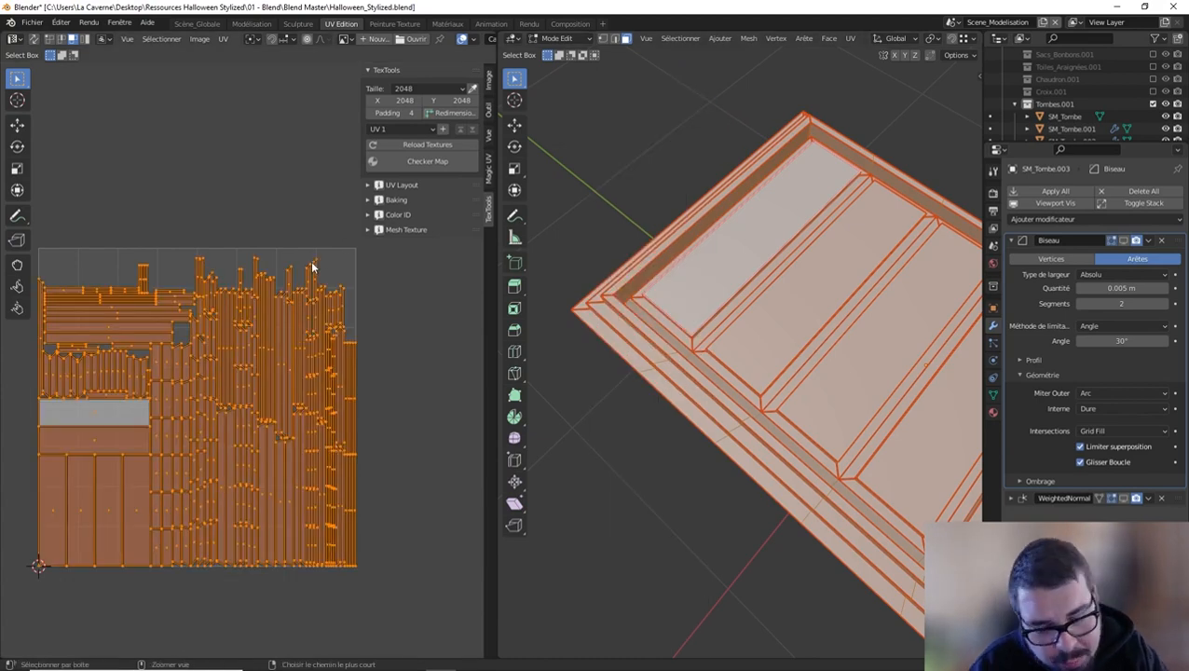
key("ctrl+p")
key("Tab")
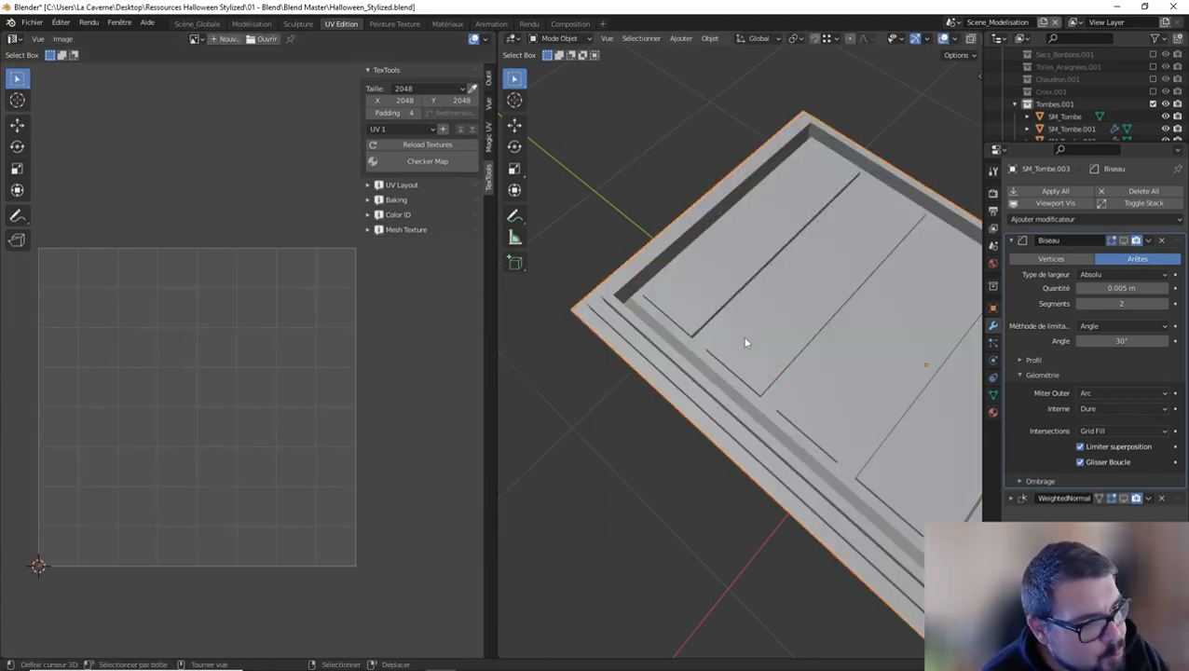
Isolate the tomb's bottom plinth, select its entire mesh and mark all its edges as UV seams.
middle_click_drag(744, 343, 708, 345)
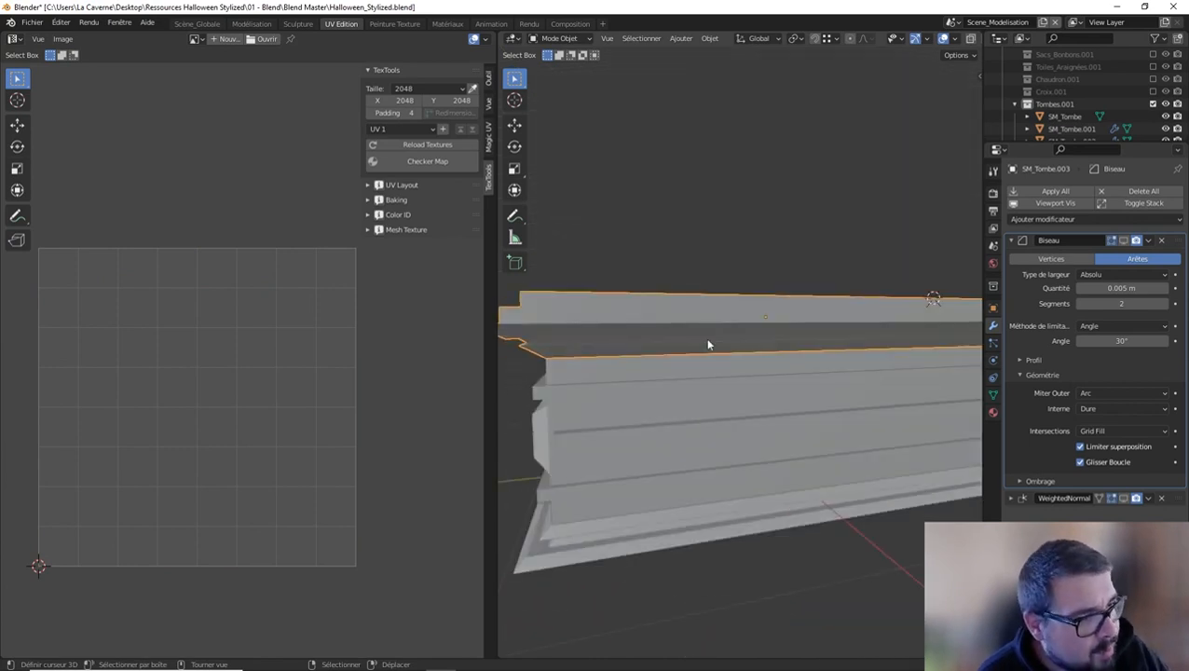
left_click(669, 514)
key("KP_Divide")
key("Tab")
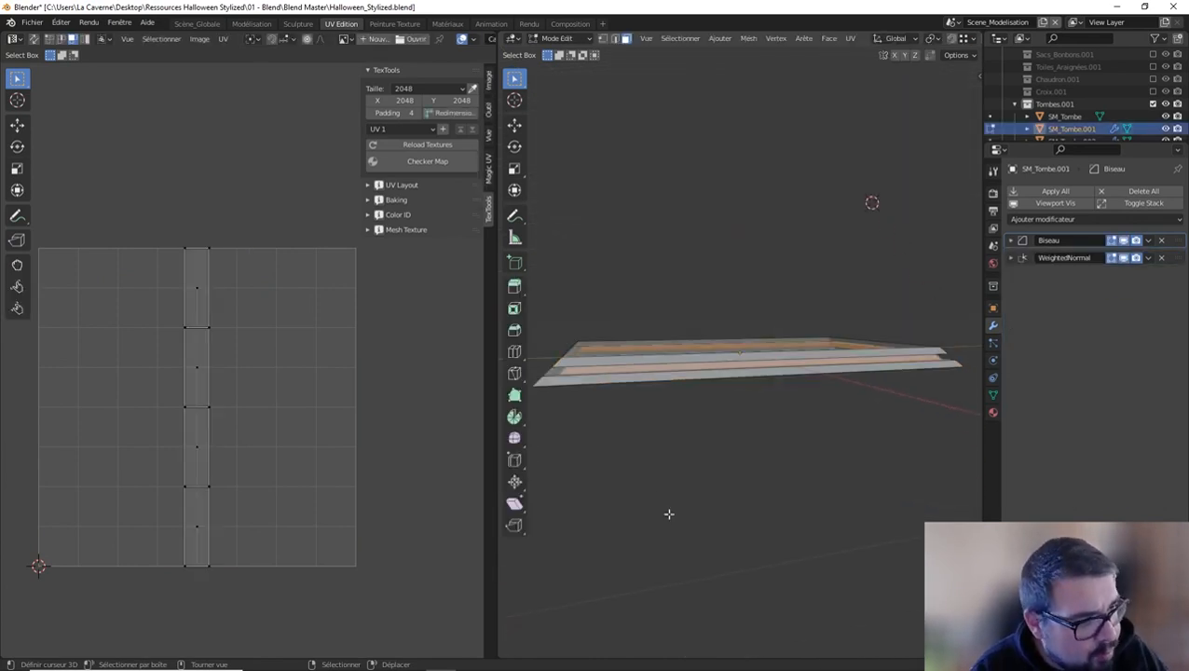
middle_click_drag(658, 490, 682, 531)
key("a")
left_click(681, 469)
key("a")
left_click(679, 403)
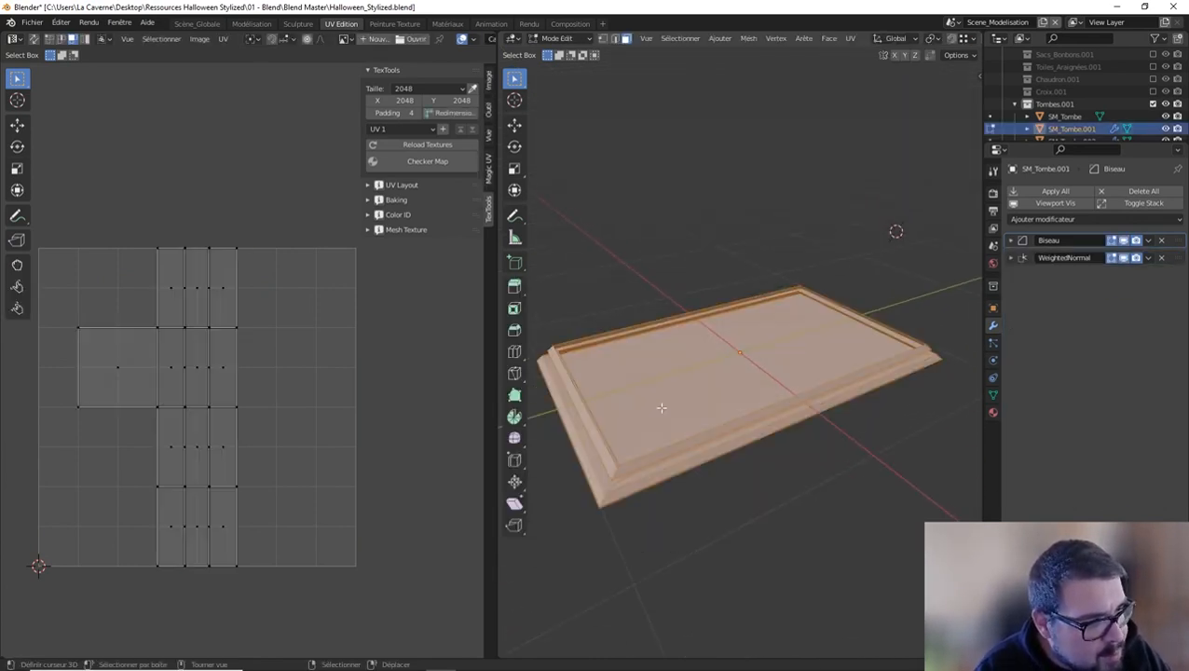
middle_click_drag(662, 407, 683, 347)
key("ctrl+e")
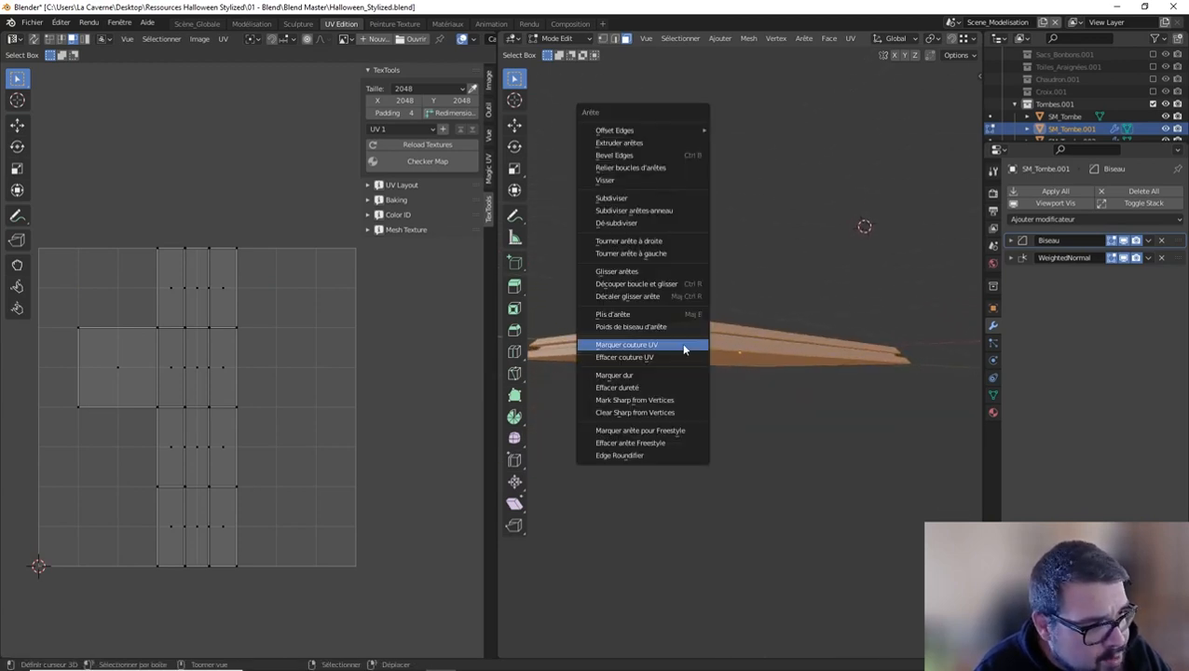
left_click(684, 347)
Unwrap the plinth's mesh and return to Object Mode with the whole tomb shown.
key("u")
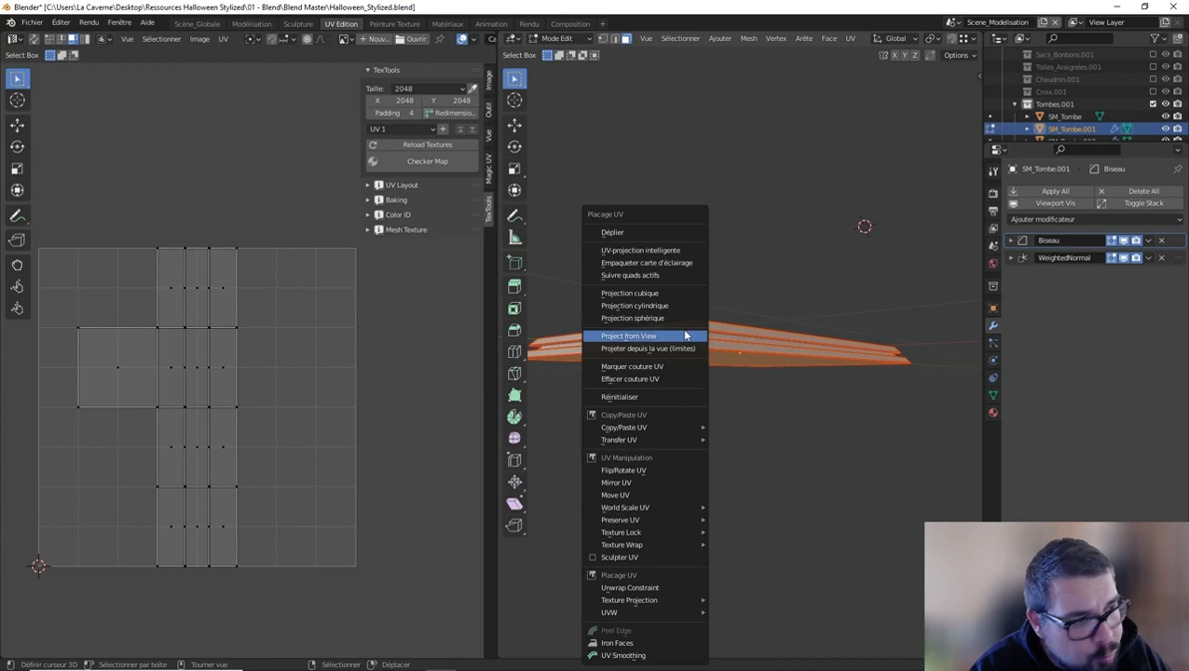
left_click(644, 234)
key("Tab")
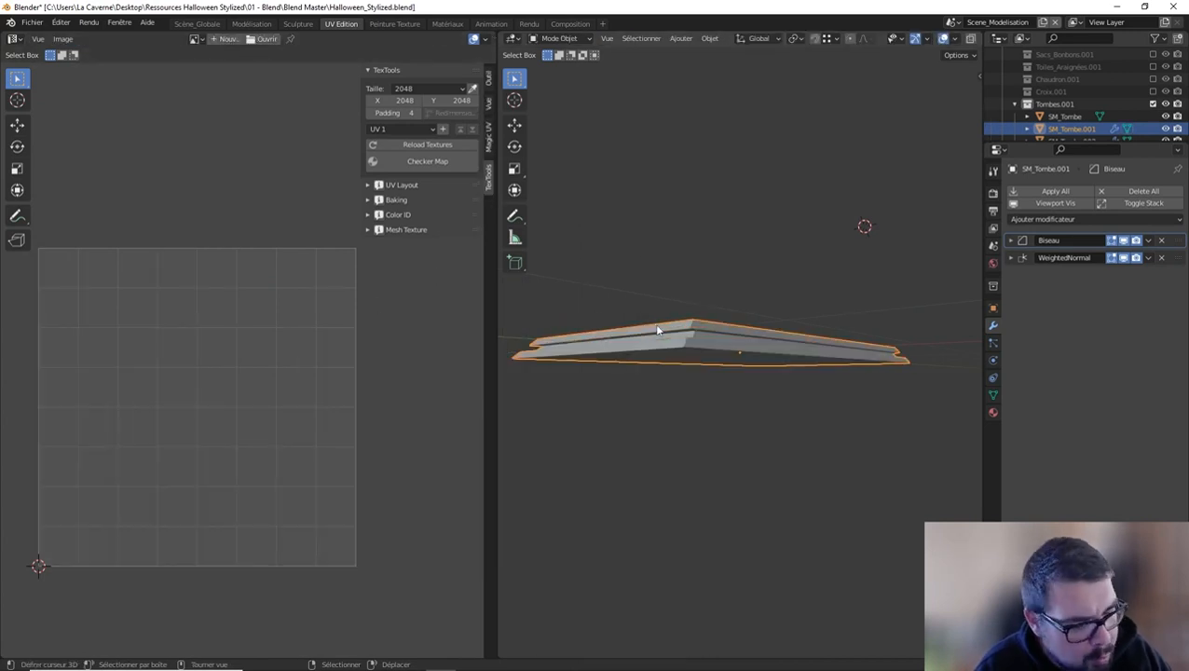
scroll(654, 323, "up", 5)
middle_click_drag(657, 330, 745, 403)
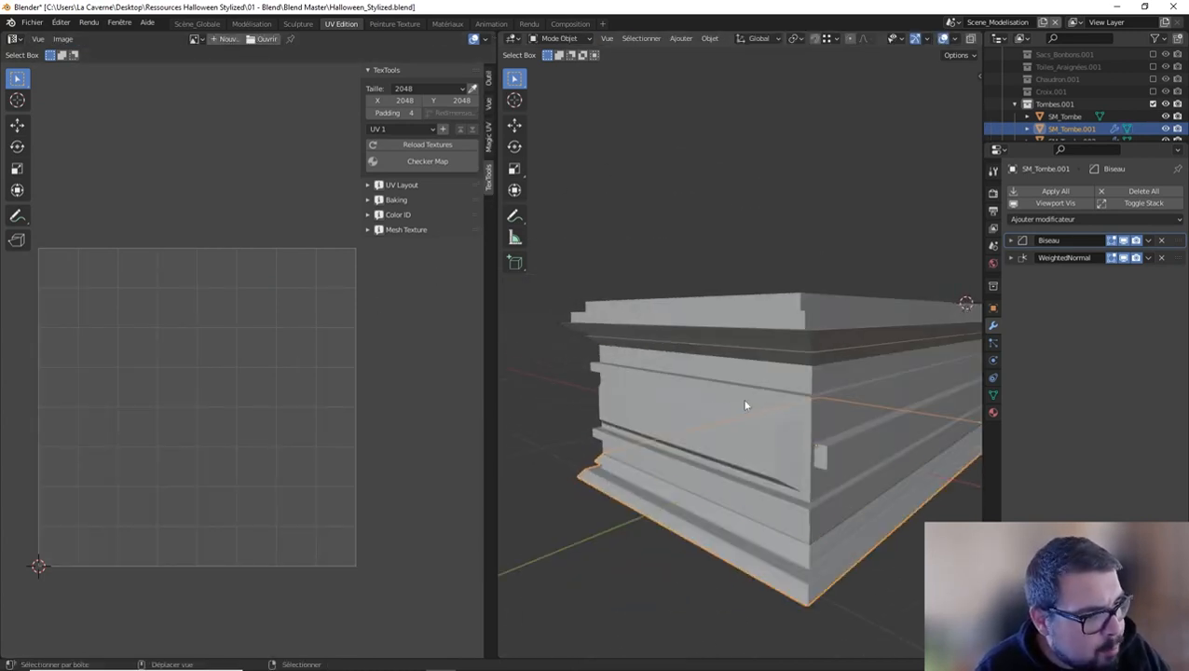
Select all three tomb parts with the slab active and enable the viewport display of their modifiers.
left_click(775, 328)
left_click(1070, 204)
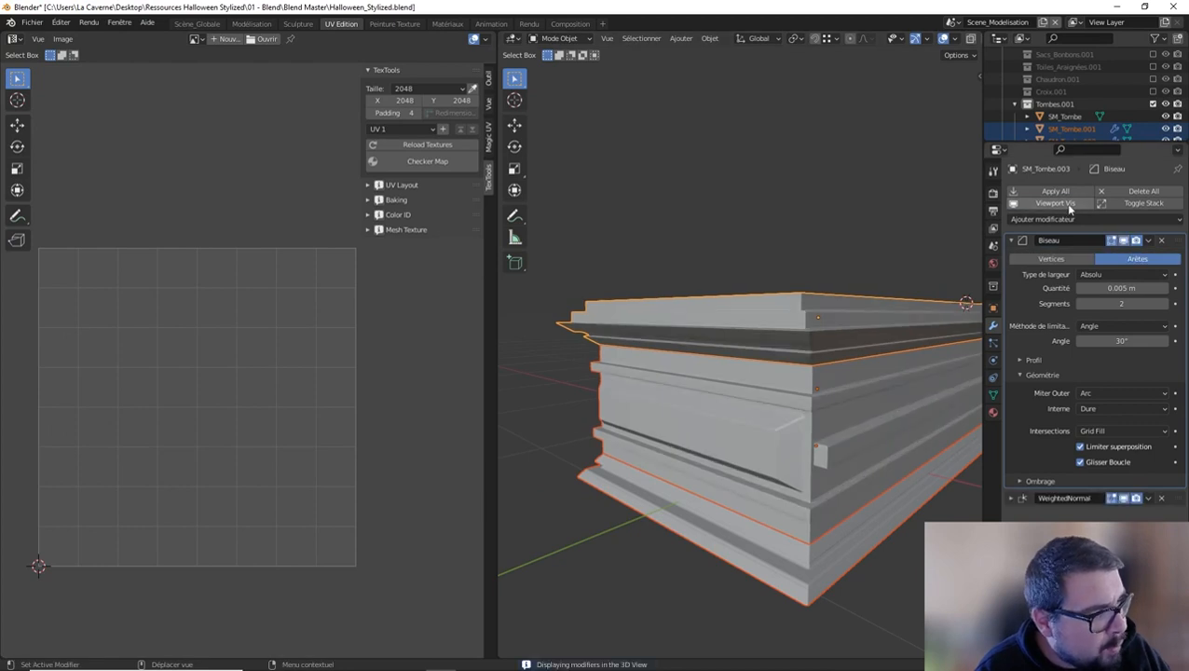
left_click(1069, 204)
left_click(1070, 204)
scroll(861, 277, "down", 2)
Unwrap the full meshes of all three tomb parts together and pack their UV islands into one layout.
key("Tab")
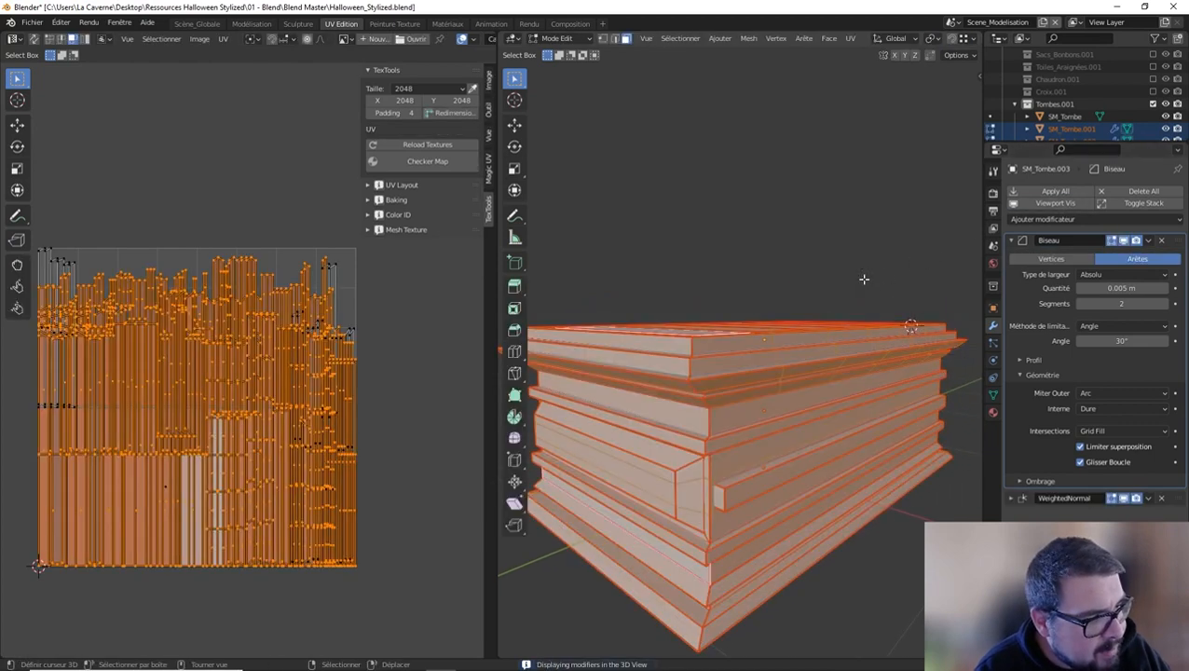
key("a")
left_click(860, 185)
key("u")
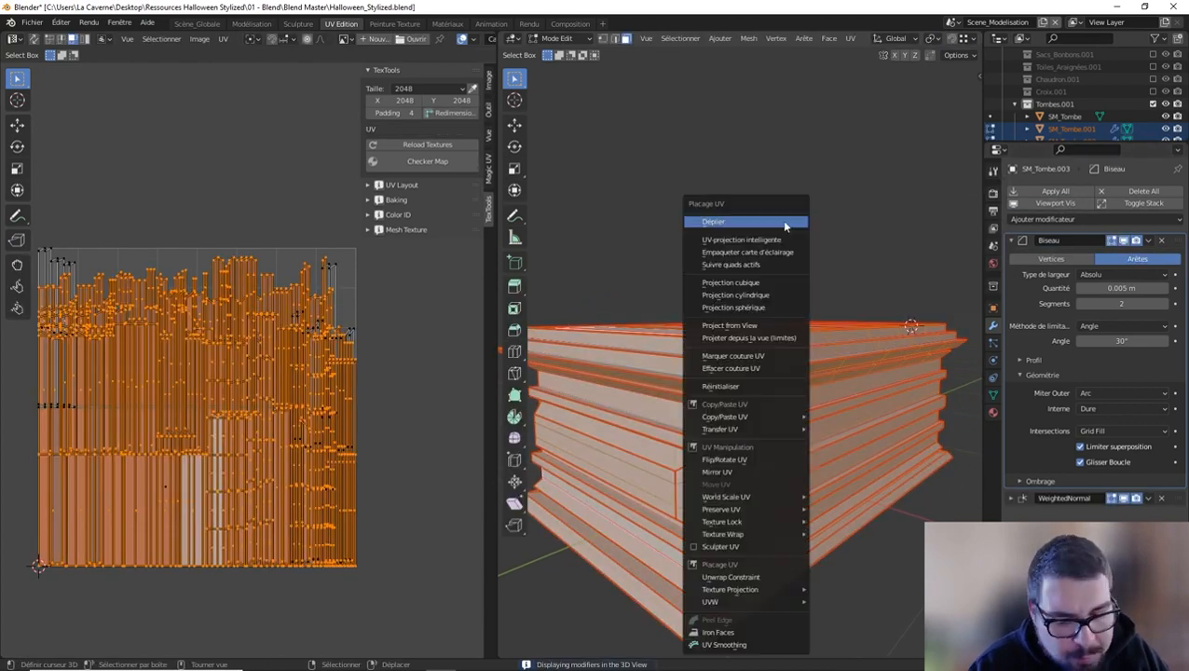
left_click(781, 219)
left_click(248, 263)
key("a")
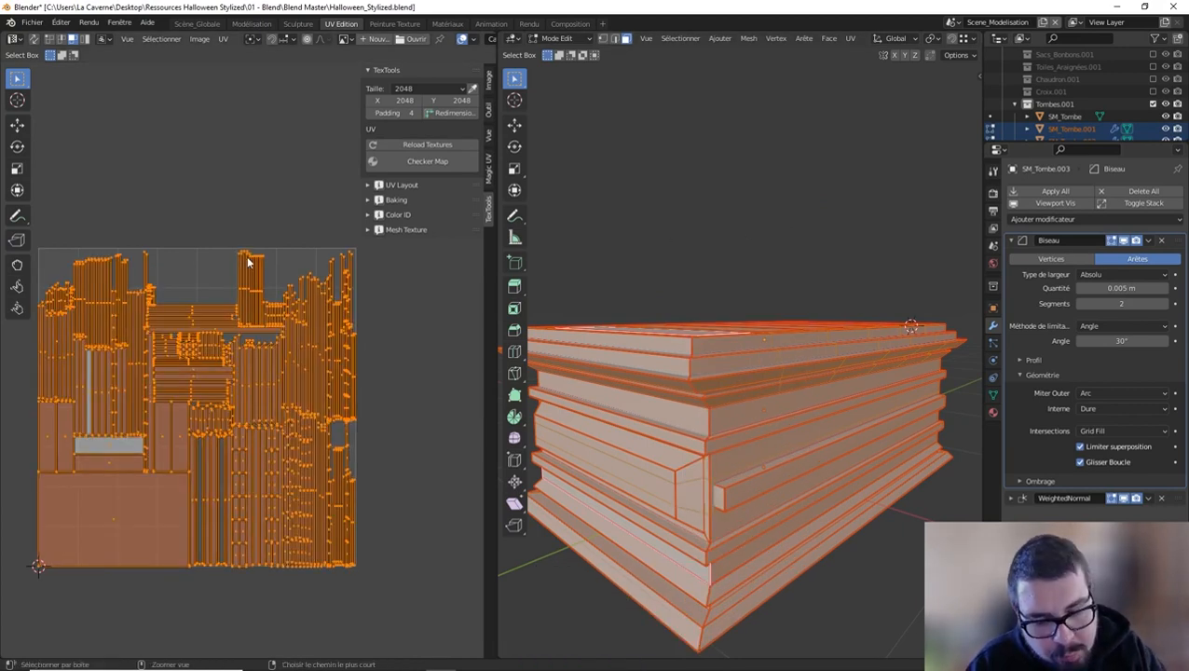
key("ctrl+p")
key("Tab")
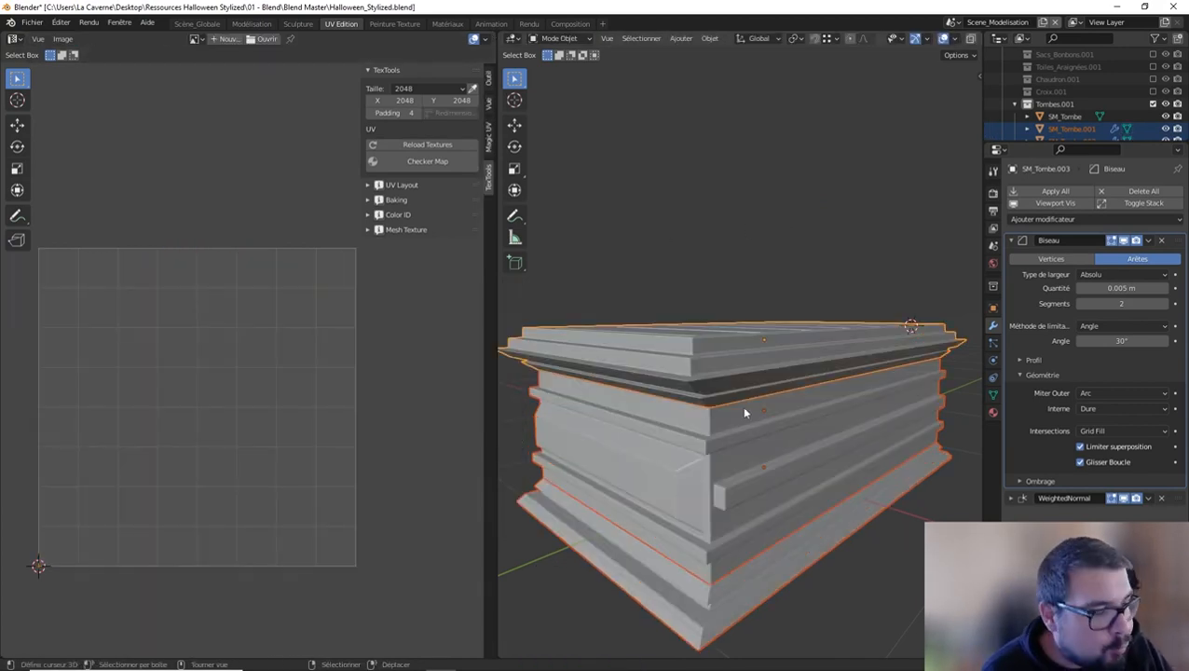
Create a new material on the slab and name it M_Tombe.
left_click(994, 412)
left_click(1063, 244)
double_click(1069, 243)
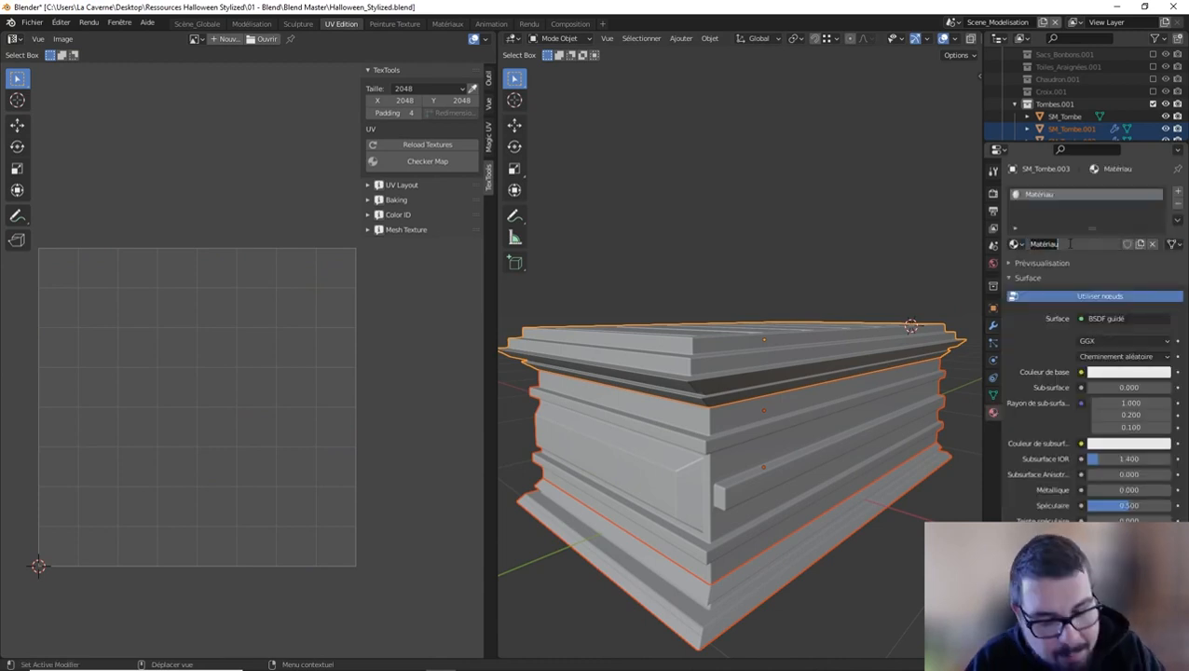
type("M_Tombe")
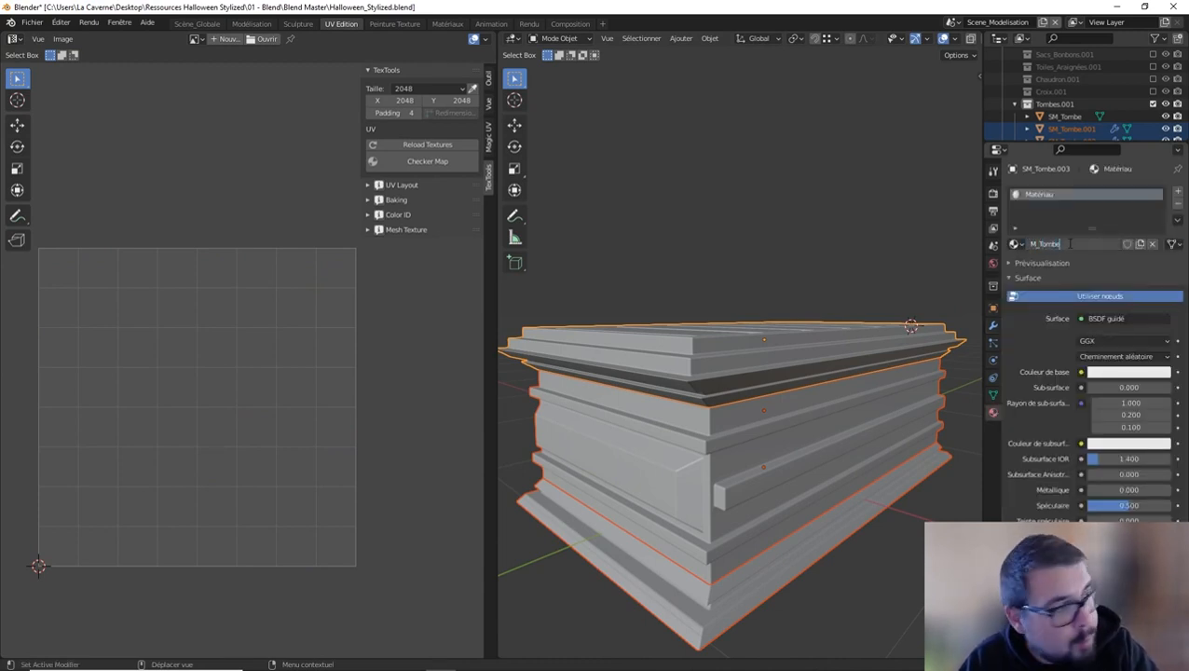
key("Return")
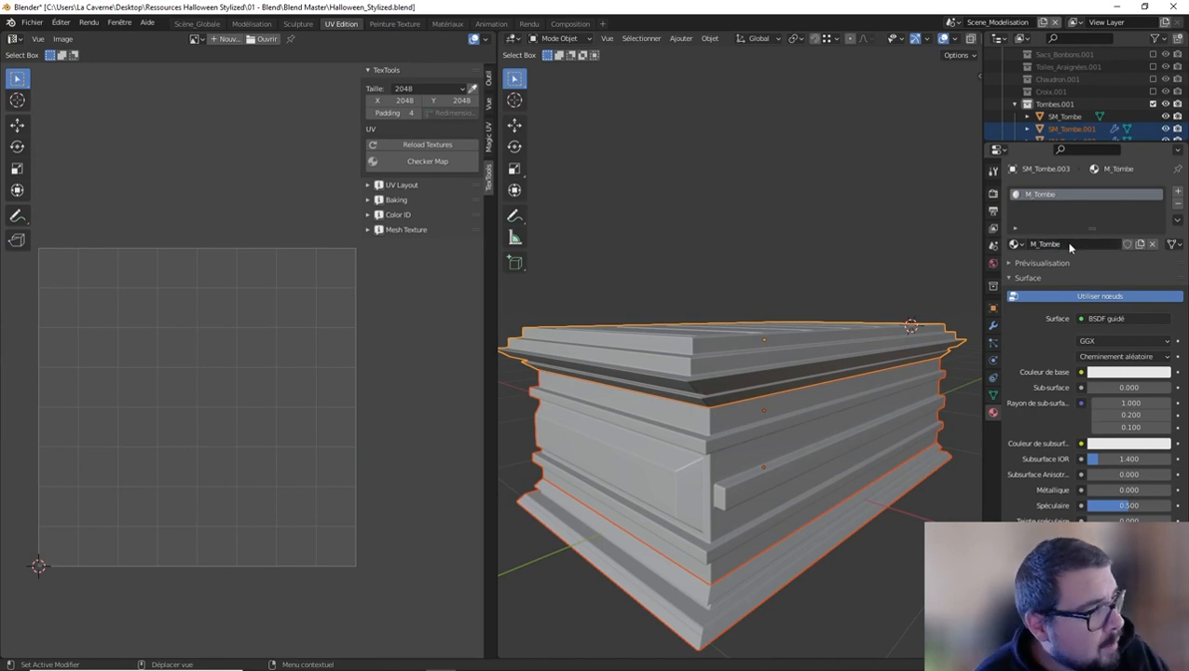
Delete the leftover SM_Tombe object from the Tombes.001 collection.
left_click(1070, 119)
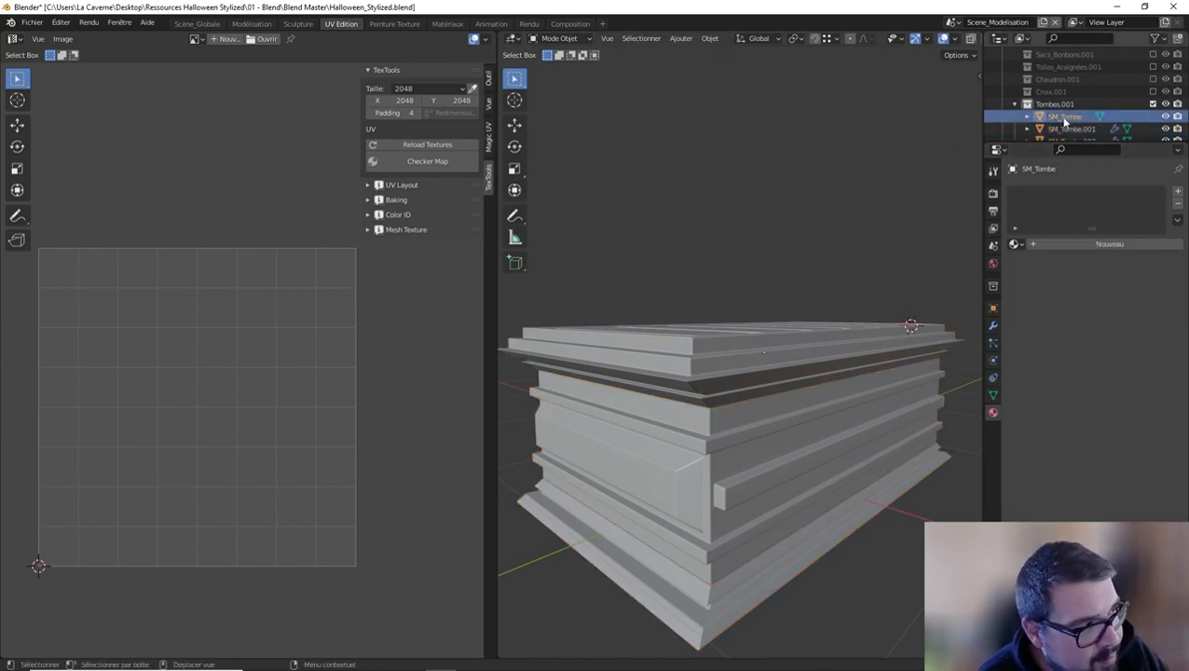
key("x")
left_click(789, 169)
Check the materials of SM_Tombe.002 and SM_Tombe.003, and inspect the latter's mesh and modifiers.
left_click(1086, 119)
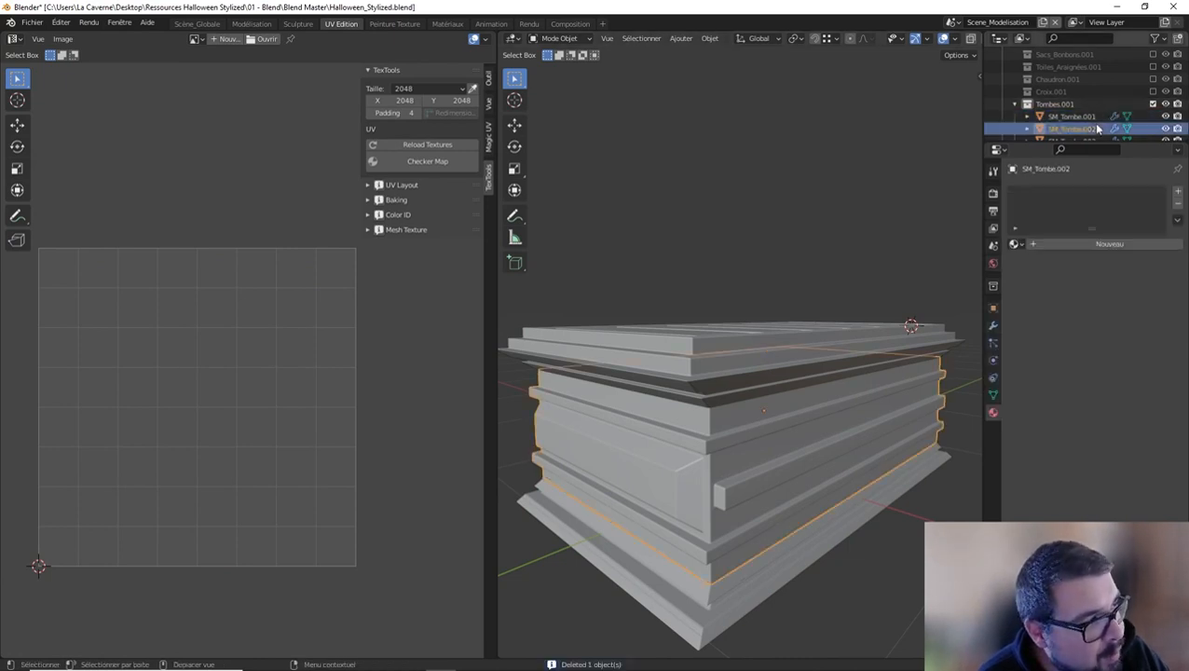
left_click(1088, 118)
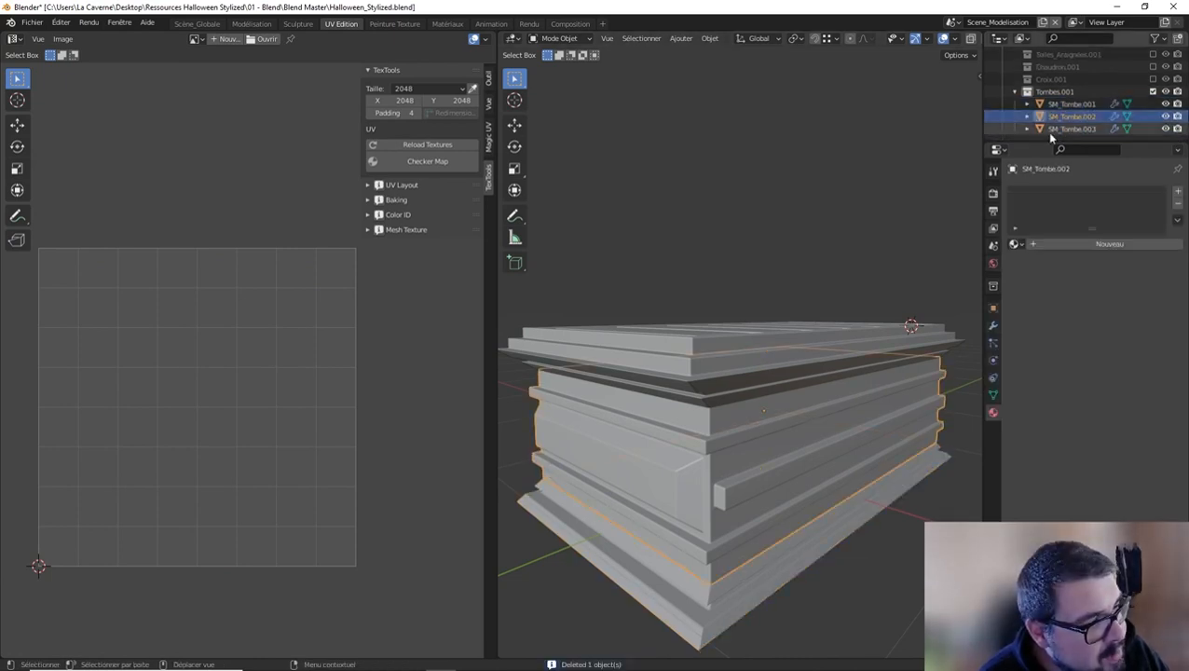
left_click(1081, 129)
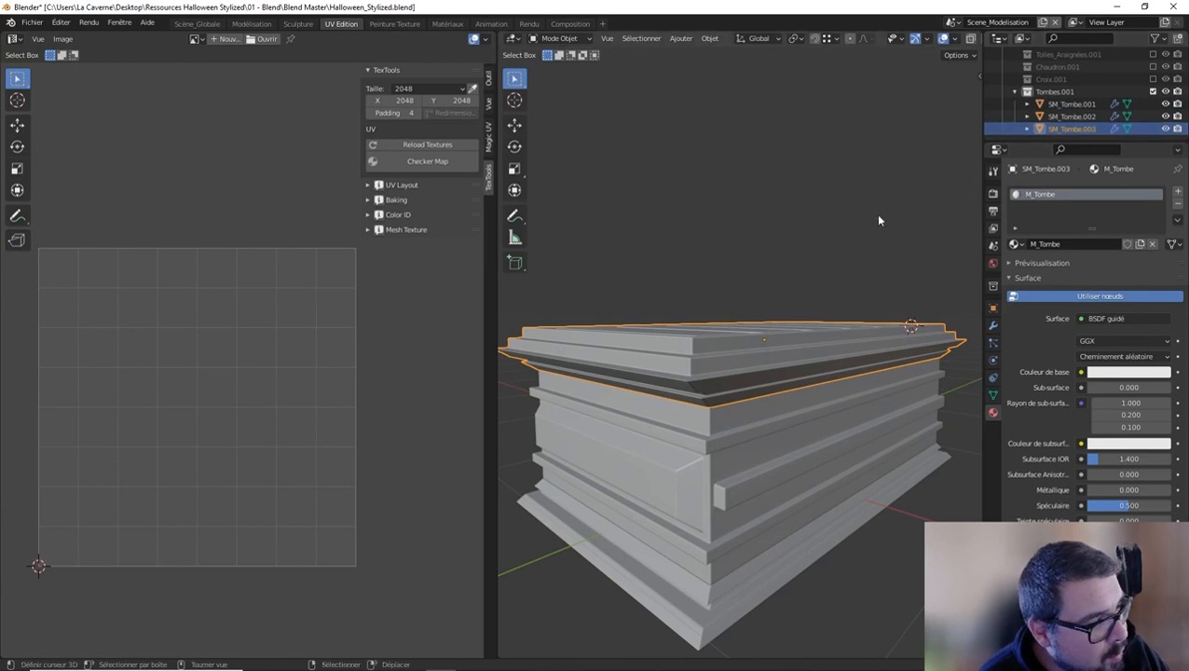
key("Tab")
key("Tab")
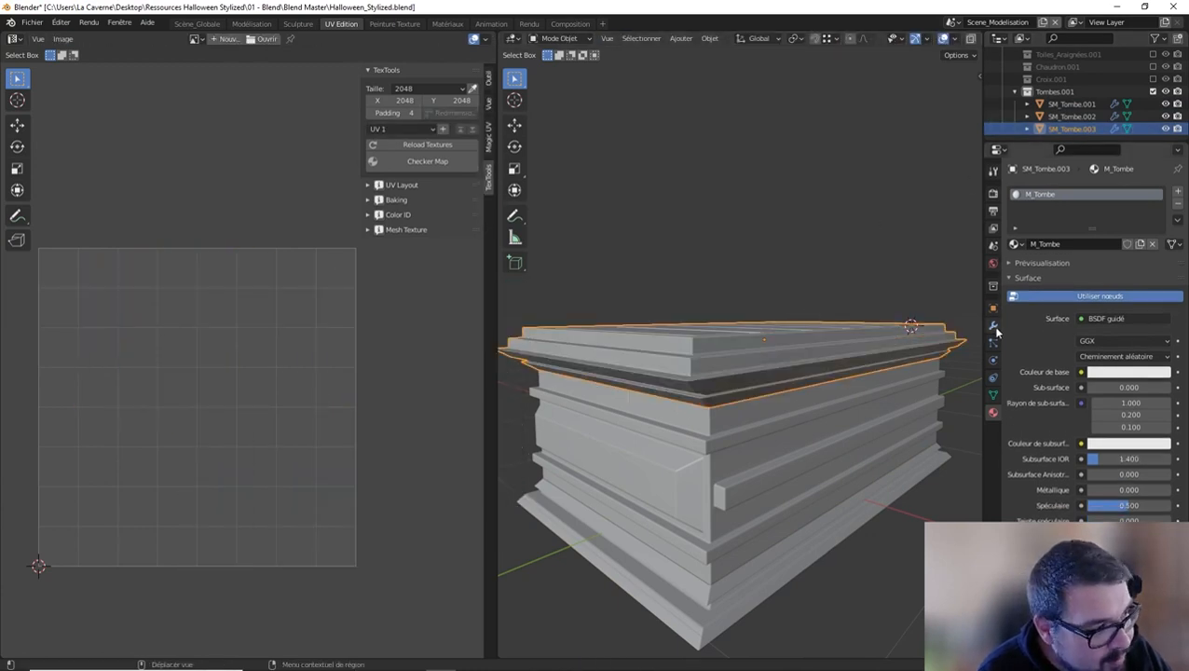
left_click(993, 325)
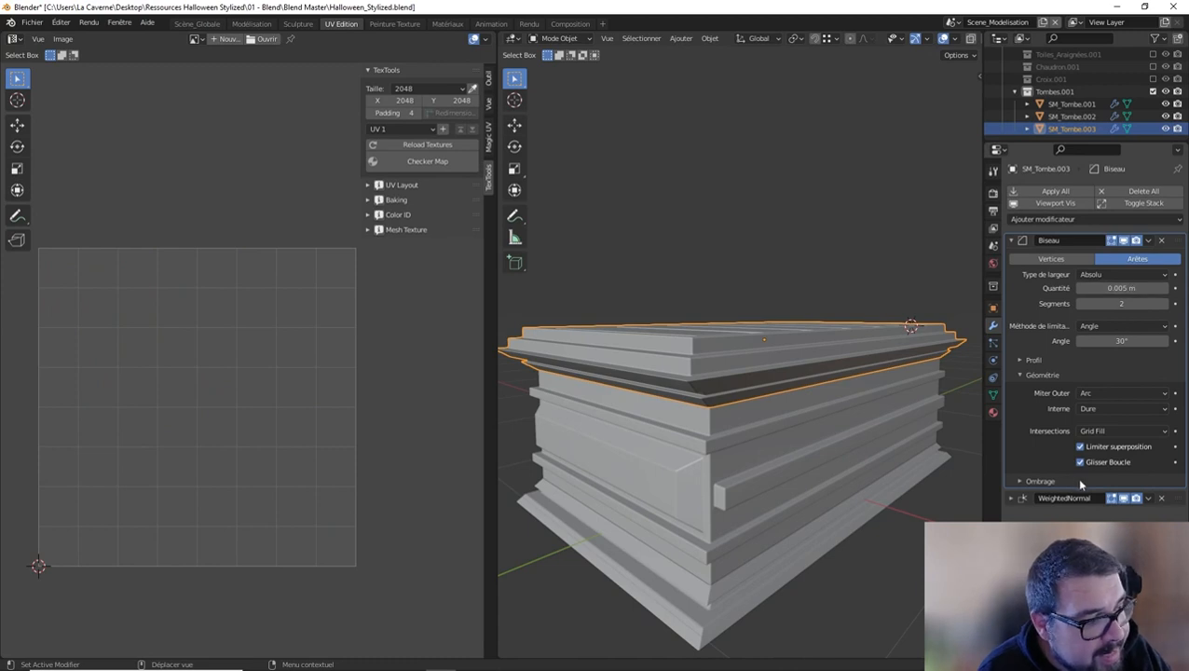
Select SM_Tombe.001, SM_Tombe.002 and SM_Tombe.003 with SM_Tombe.001 active and join them into one object.
left_click(1072, 103)
left_click(1074, 127, "shift")
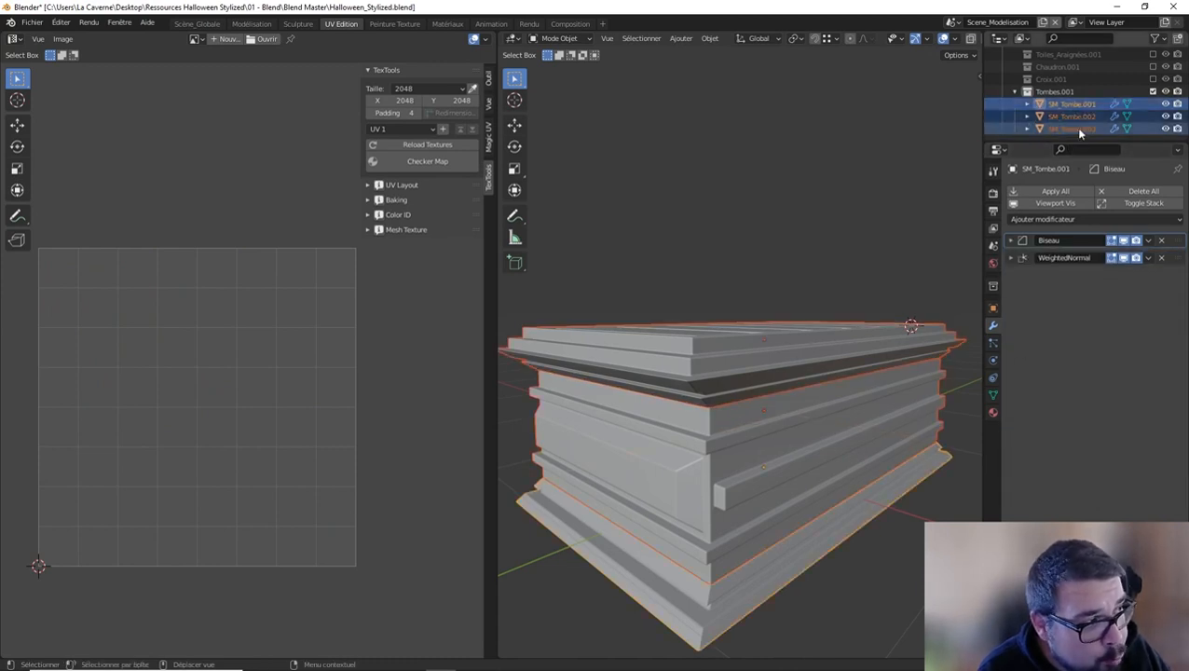
key("ctrl+h")
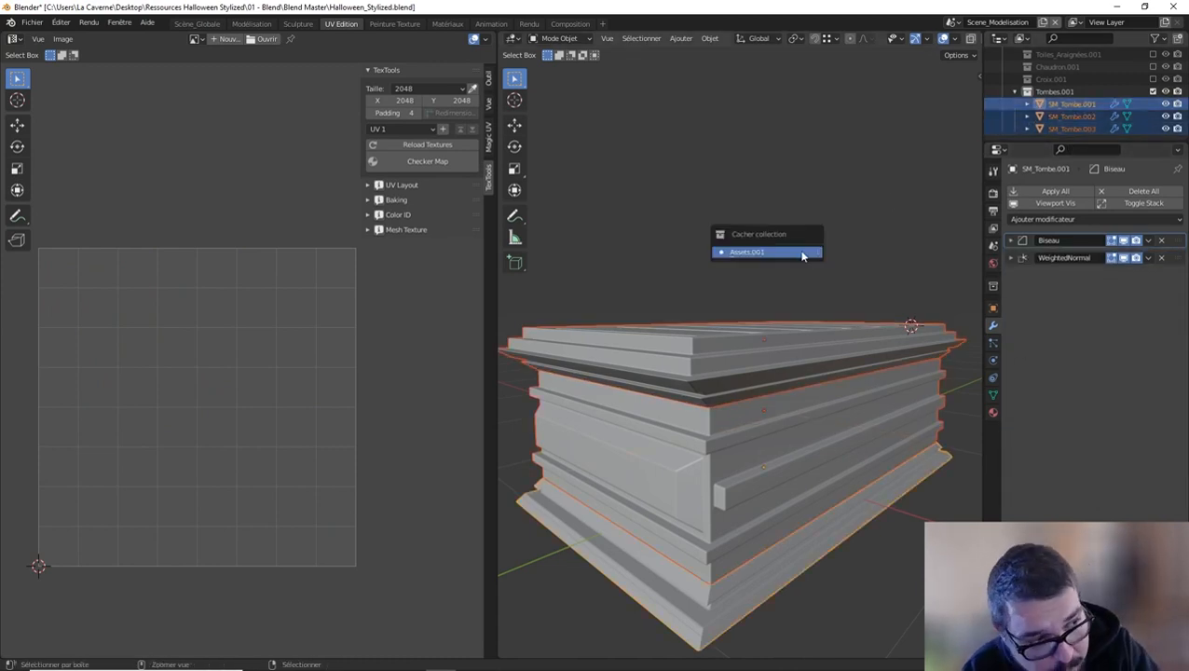
key("ctrl+j")
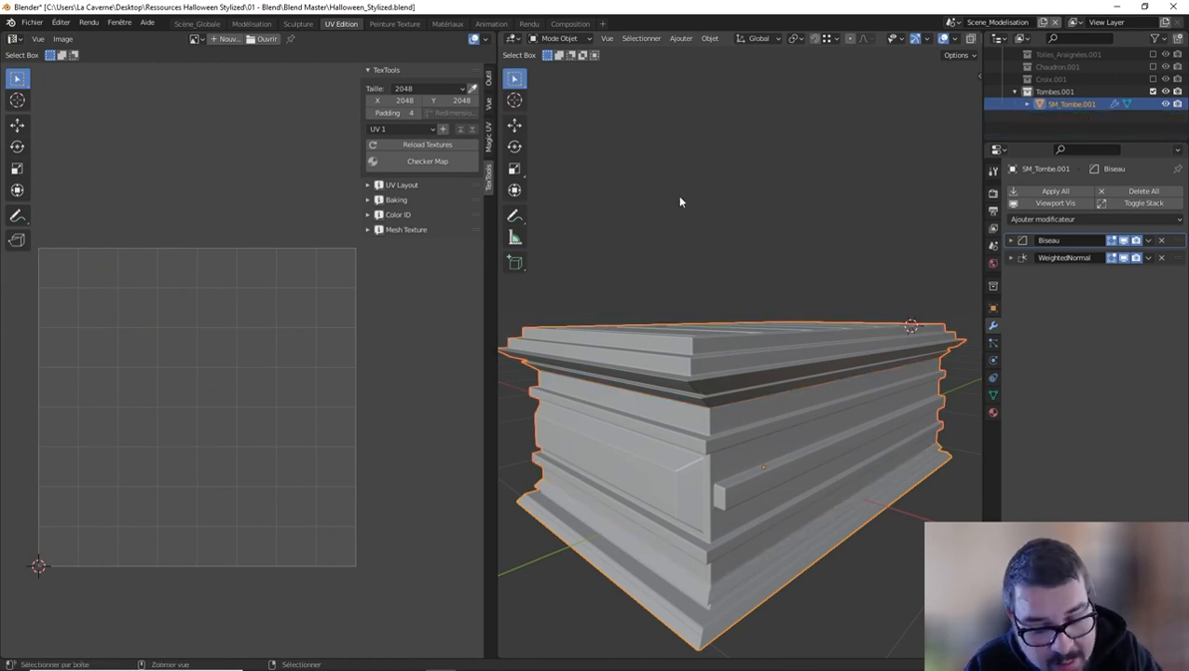
Set the joined tomb's origin to its geometry.
key("q")
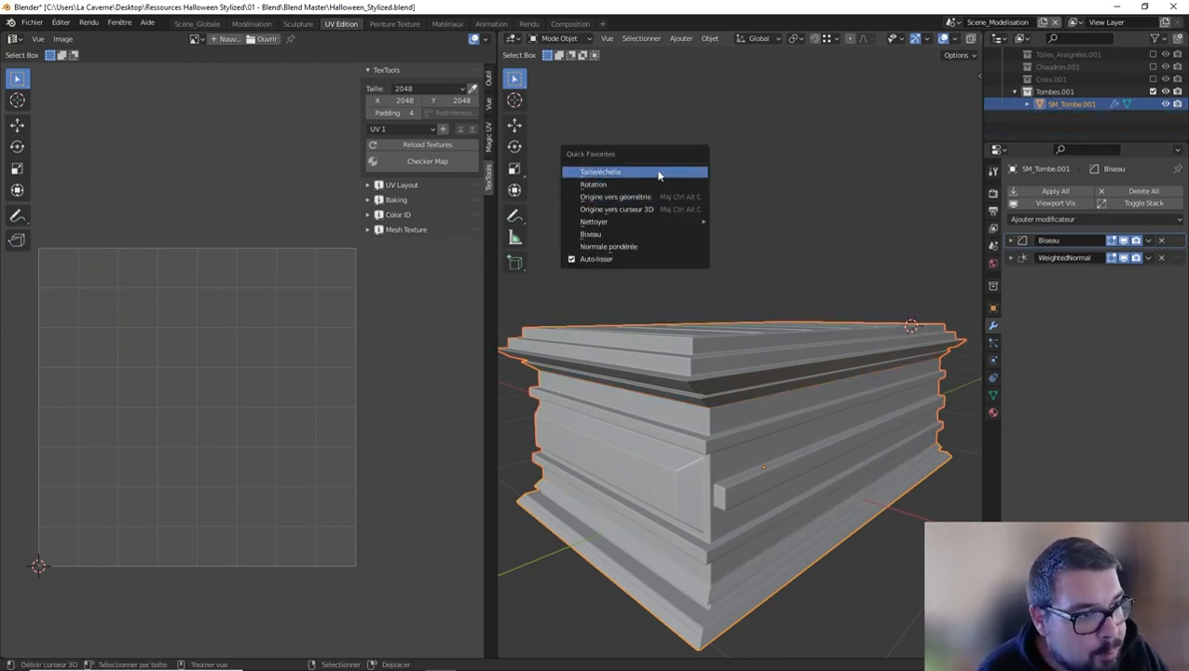
left_click(613, 194)
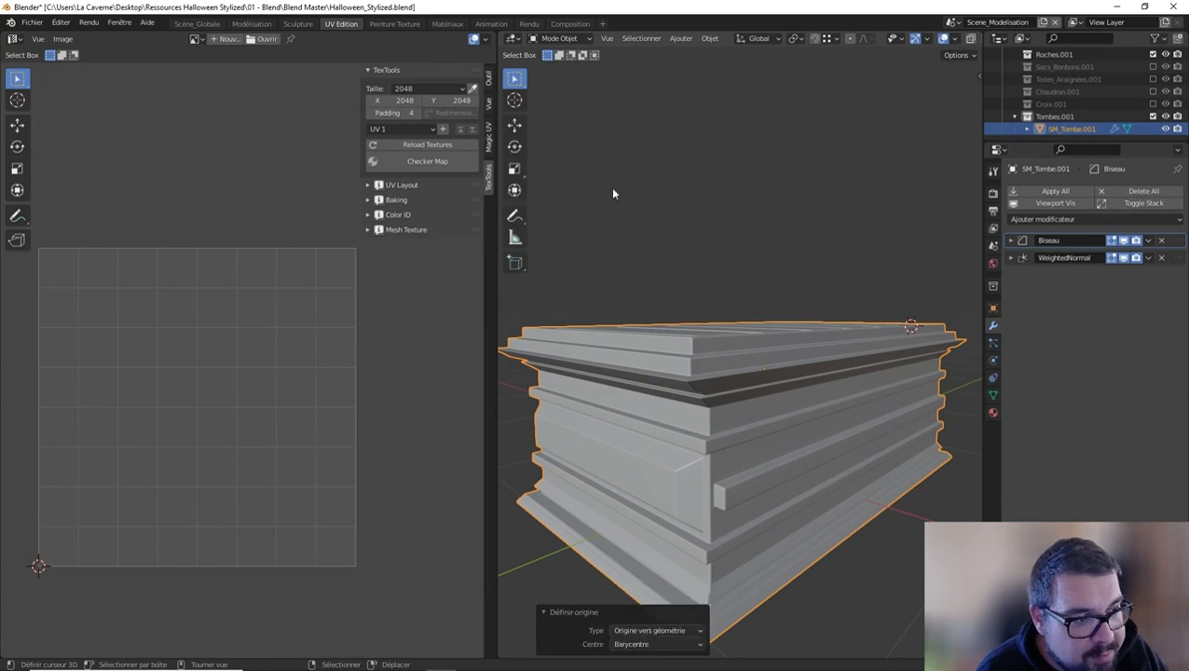
key("KP_1")
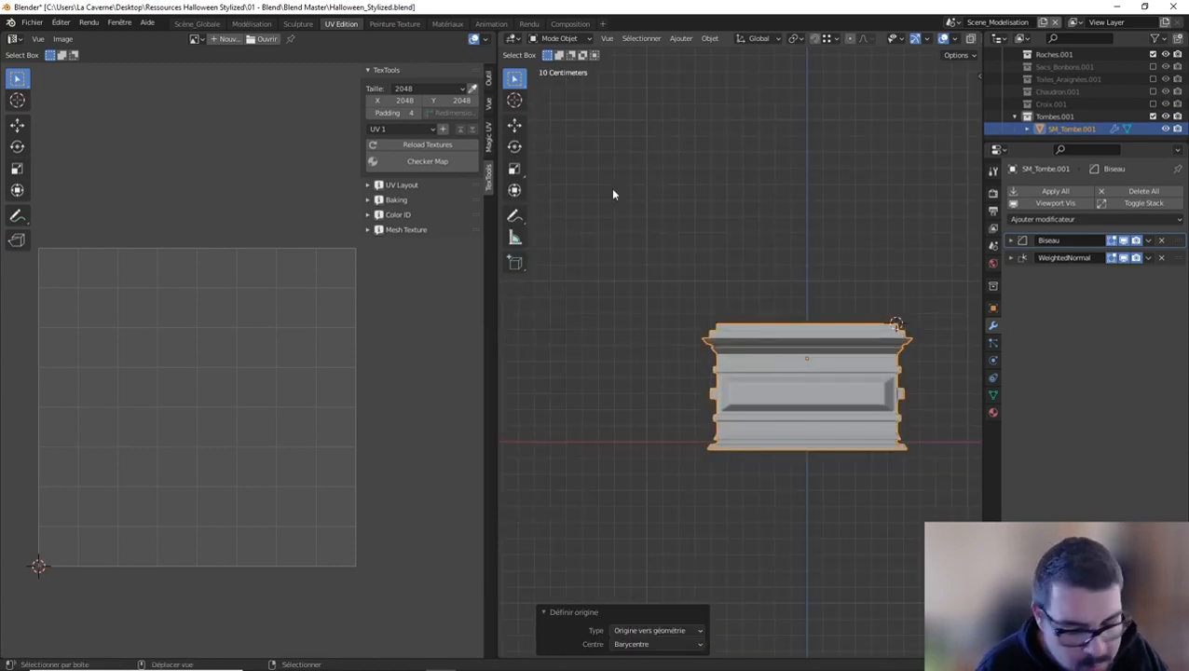
Move the joined tomb up along Z so its base rests on the ground plane, and apply its rotation.
key("KP_Decimal")
key("g")
key("z")
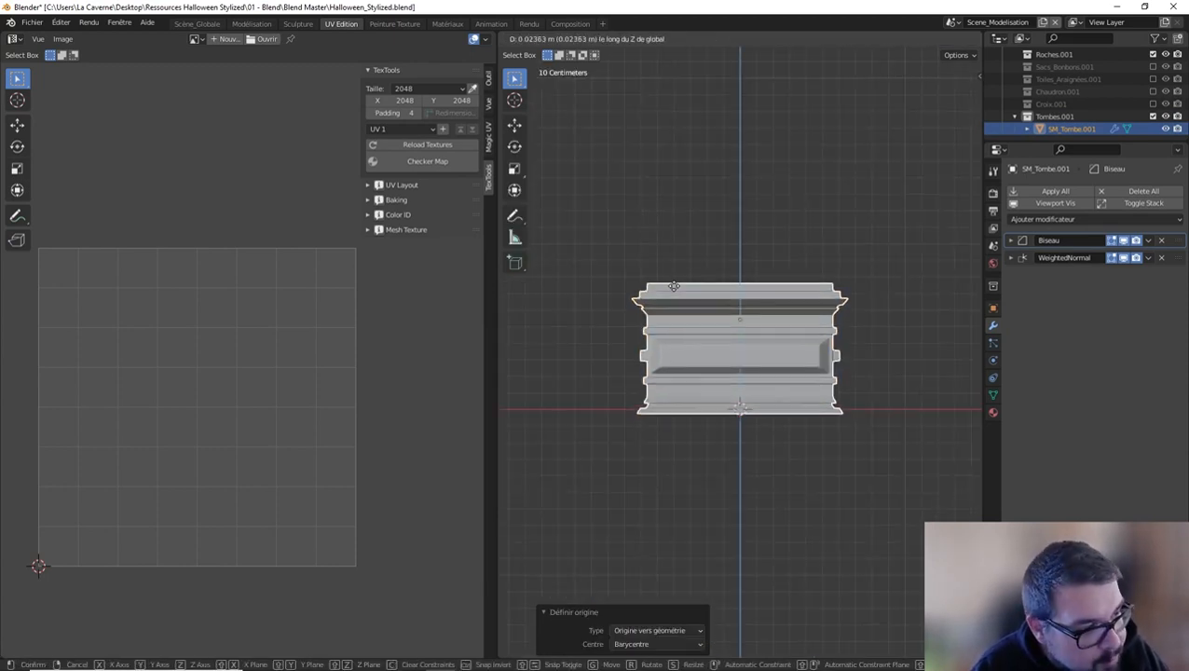
left_click(667, 235)
key("q")
left_click(699, 259)
key("q")
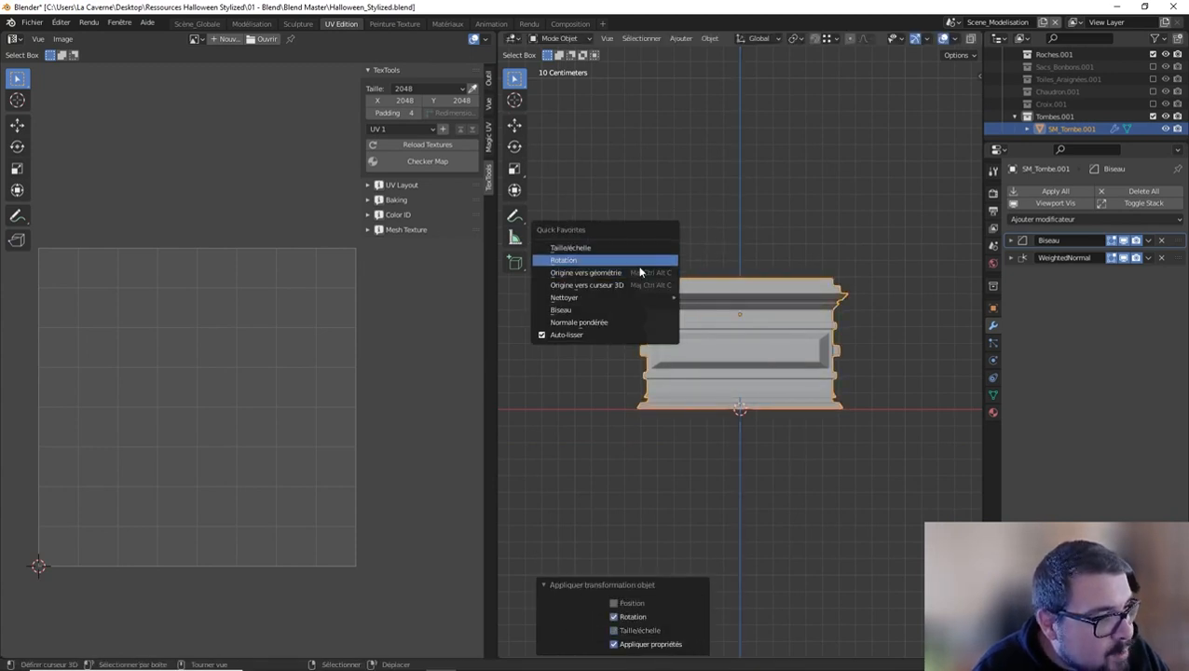
left_click(640, 272)
Unwrap all of the tomb's faces with the angle-based method and pack the UV islands.
key("Tab")
key("alt+a")
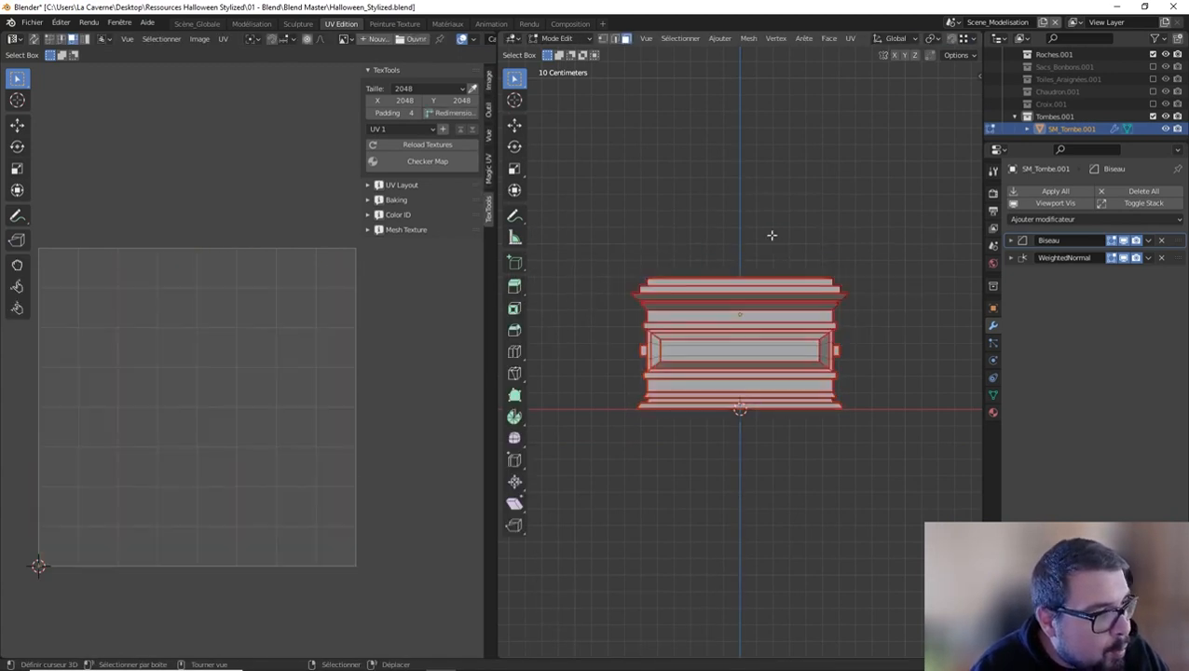
key("a")
key("u")
left_click(761, 178)
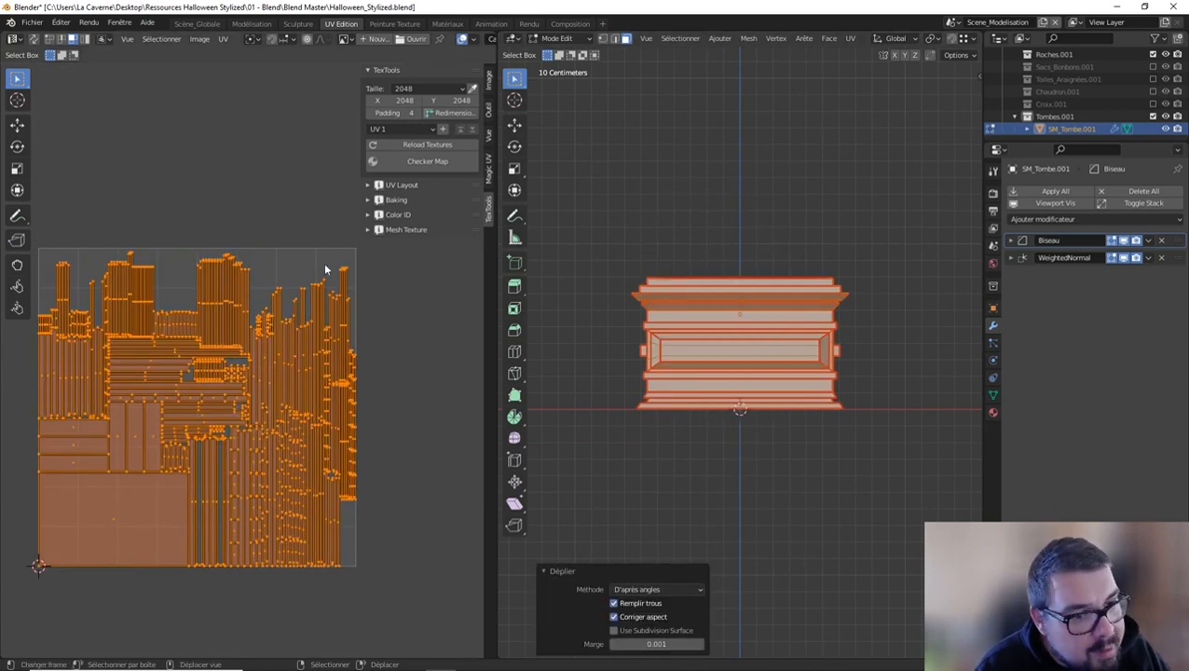
key("ctrl+p")
key("Tab")
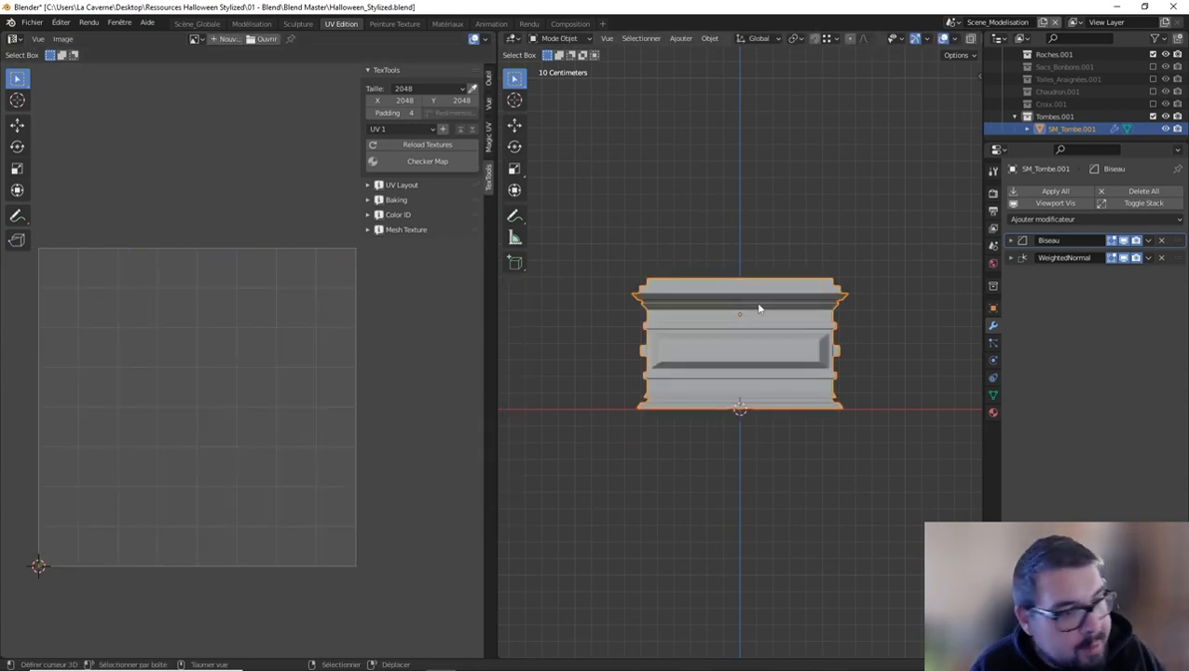
Check the tomb's material slot and rename the object to SM_Tombe.
left_click(992, 412)
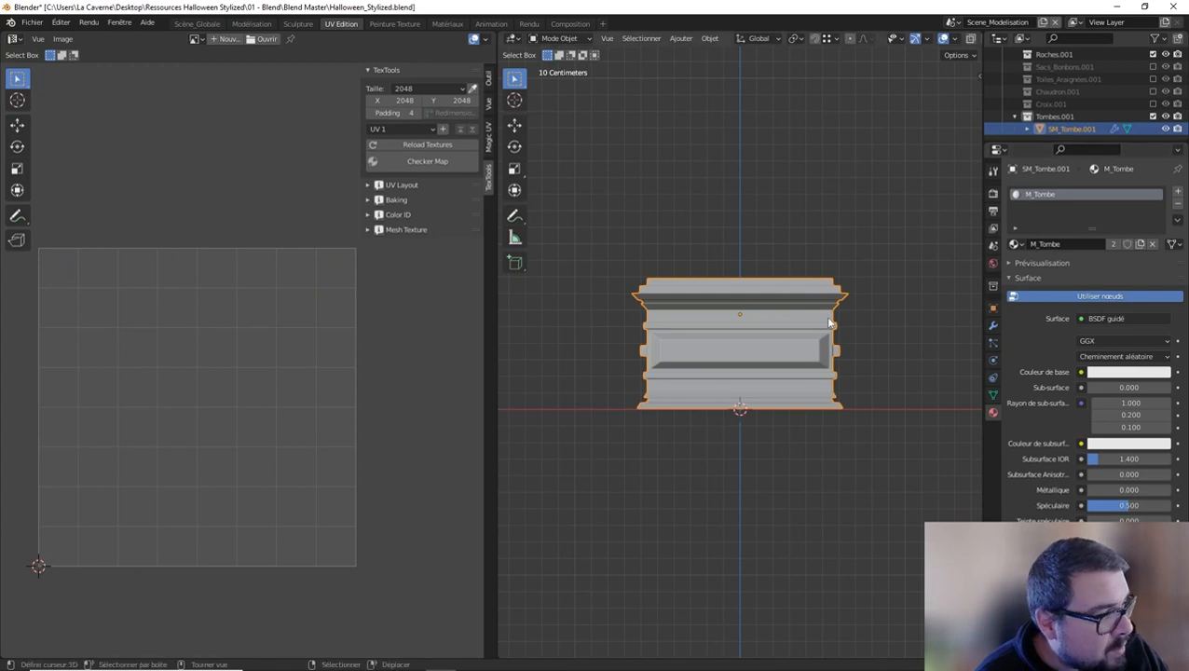
middle_click_drag(792, 308, 808, 358)
double_click(1071, 128)
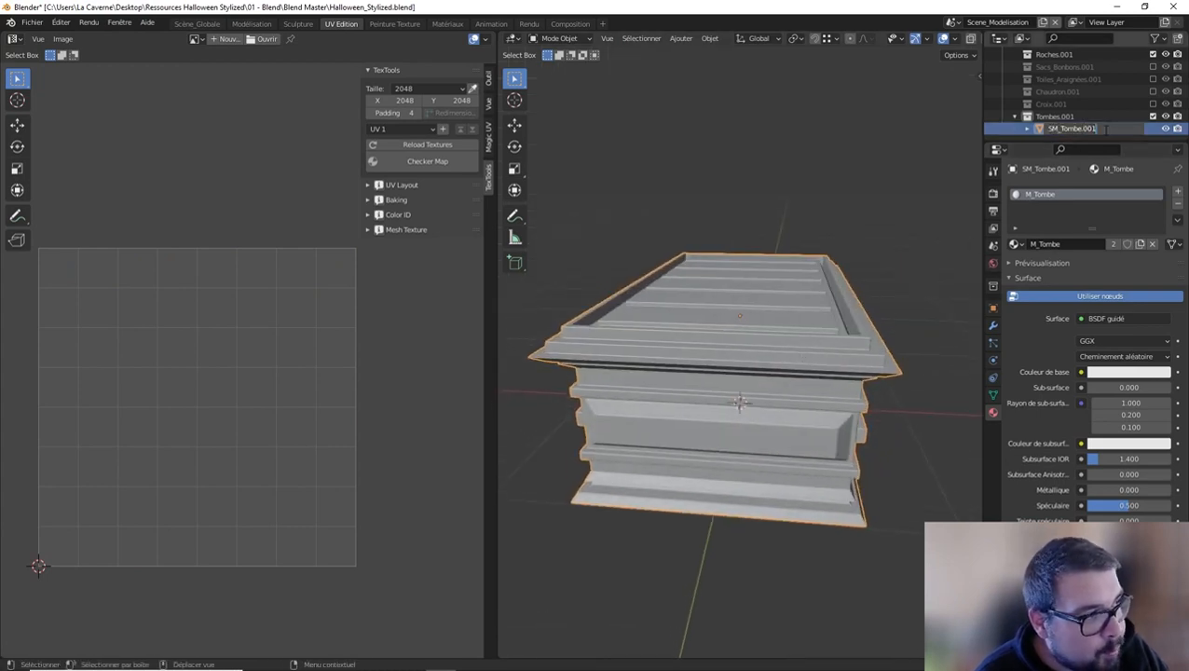
key("Return")
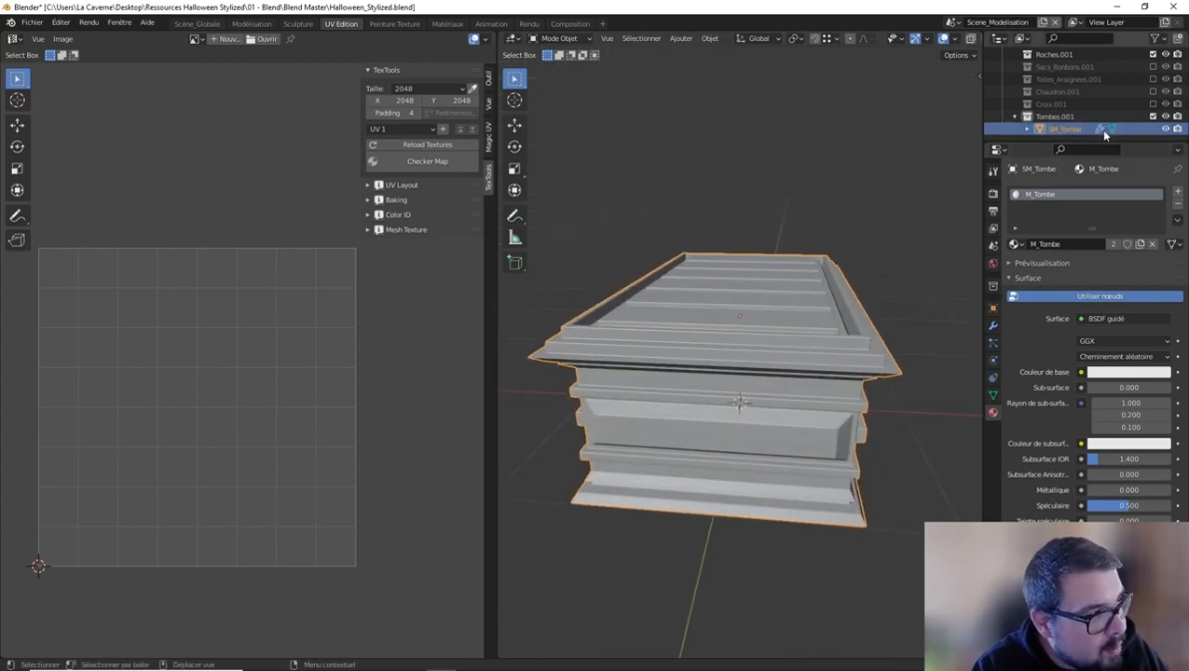
middle_click_drag(867, 245, 767, 300)
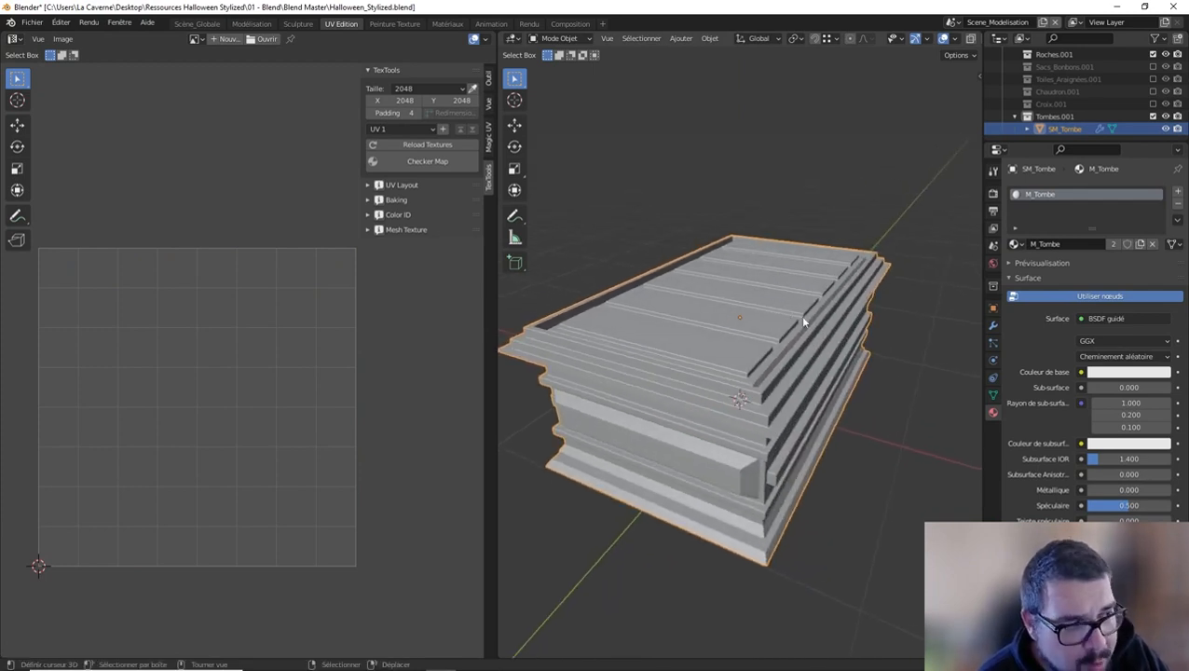
Export the selected tomb as SM_TombeUE_low.fbx in the Export folder, using a saved FBX export preset.
left_click(31, 21)
mouse_move(81, 202)
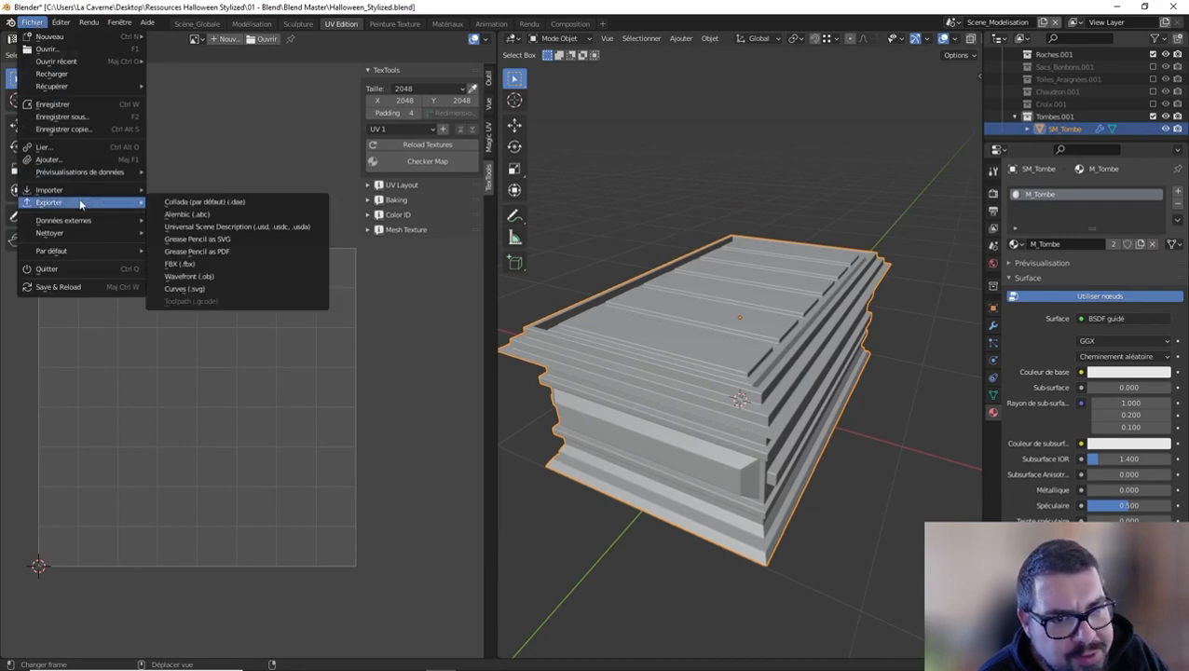
left_click(179, 265)
left_click(545, 510)
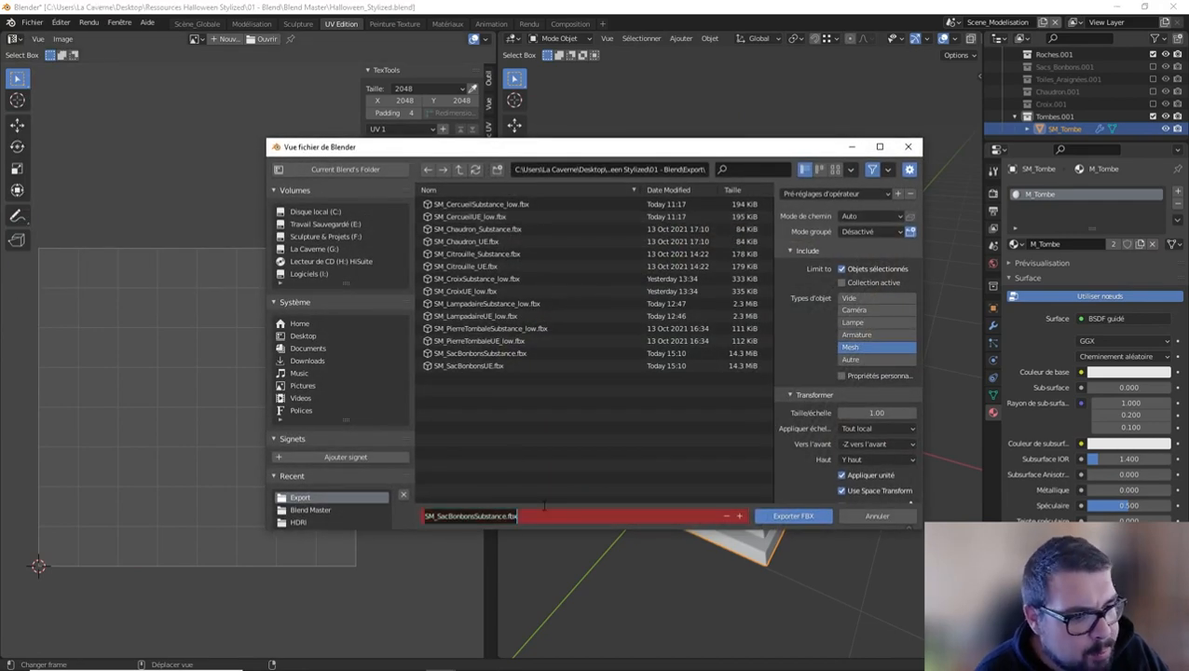
type("SM_Tom")
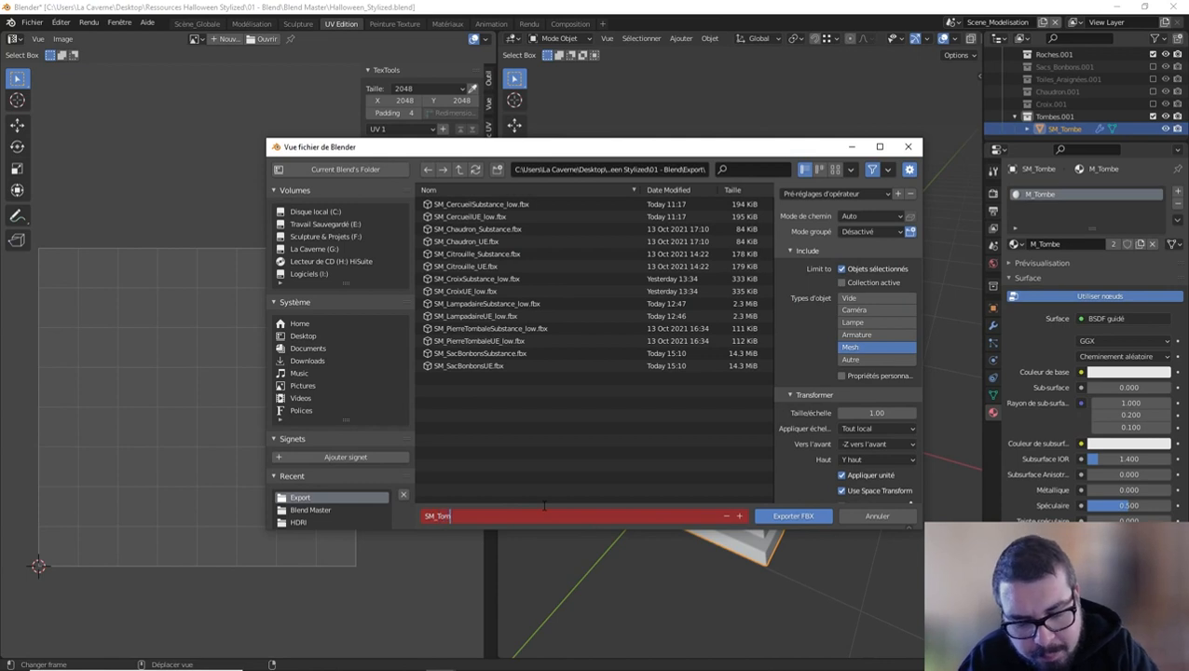
type("beUE_lo")
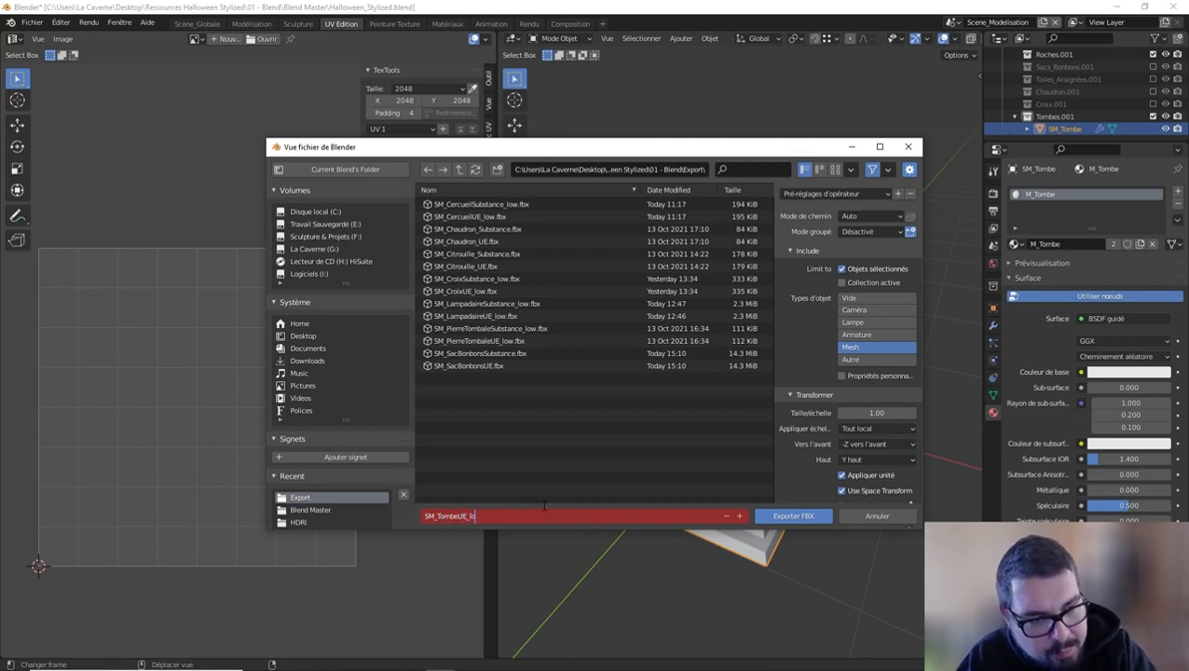
type("w")
key("Return")
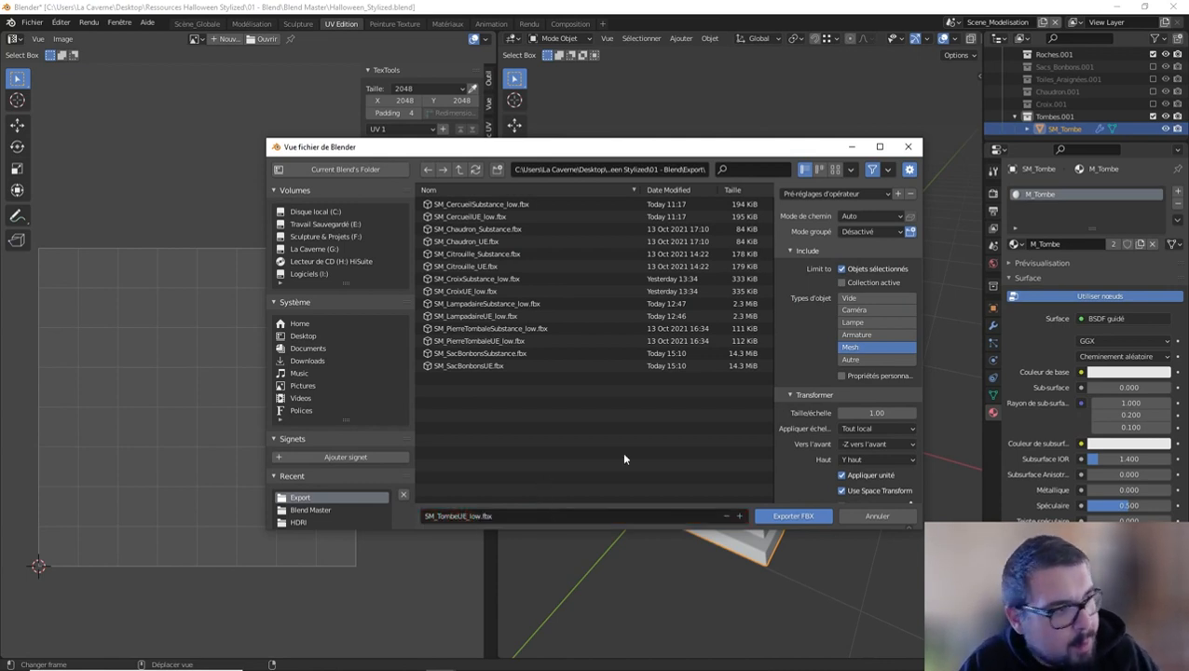
left_click(852, 194)
left_click(820, 226)
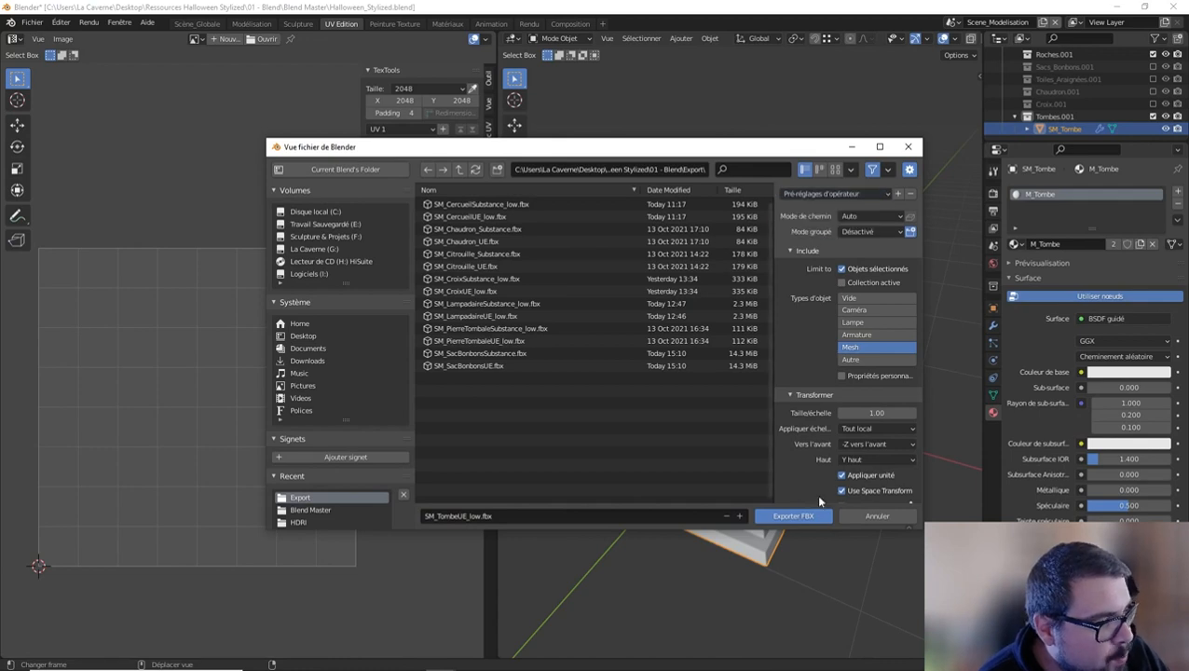
left_click(799, 515)
Start a second FBX export of the tomb with the file name SM_TombeSubstance_low.fbx.
left_click(32, 22)
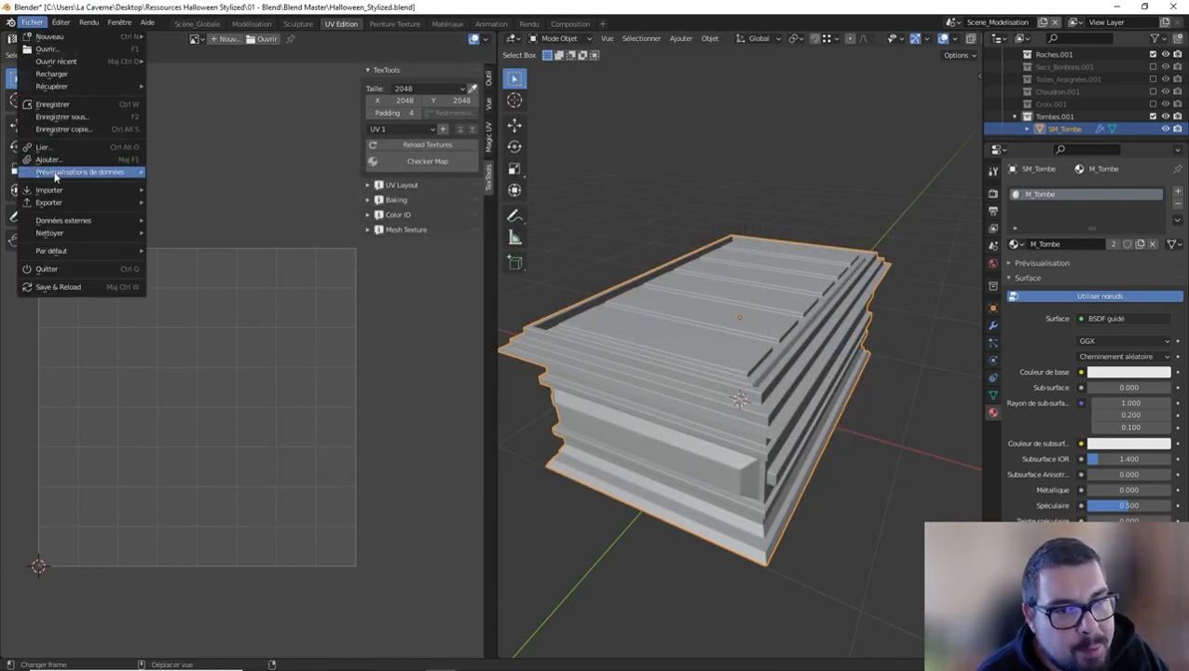
mouse_move(56, 202)
left_click(179, 263)
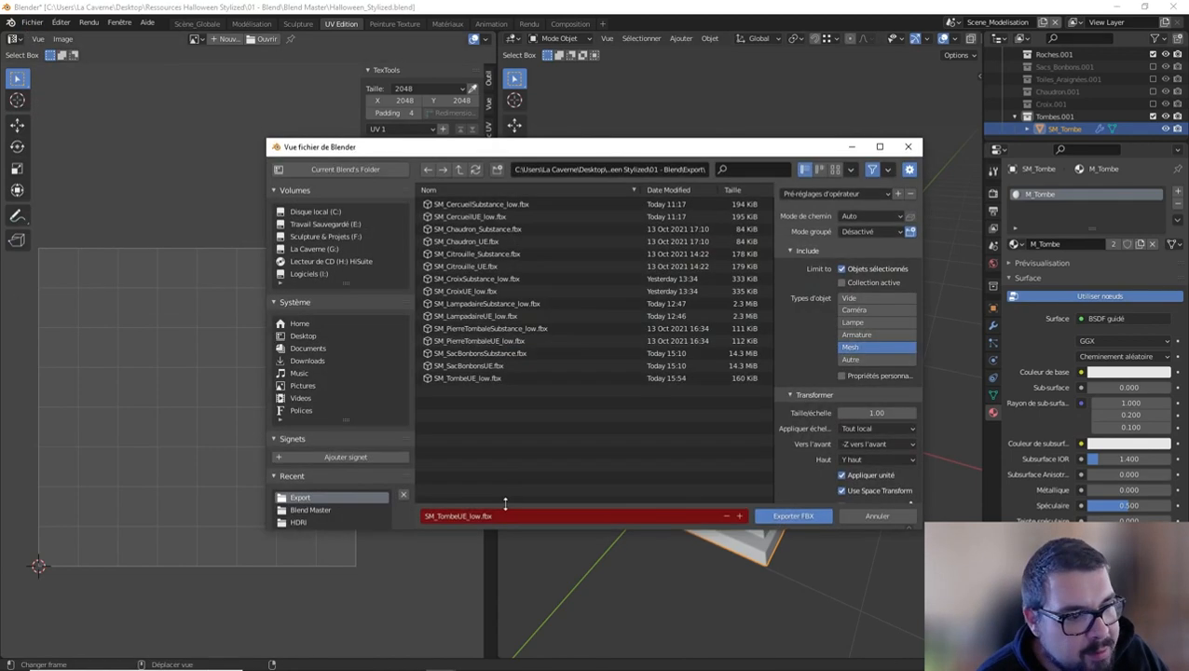
left_click(470, 518)
left_click(466, 516)
key("BackSpace")
key("BackSpace")
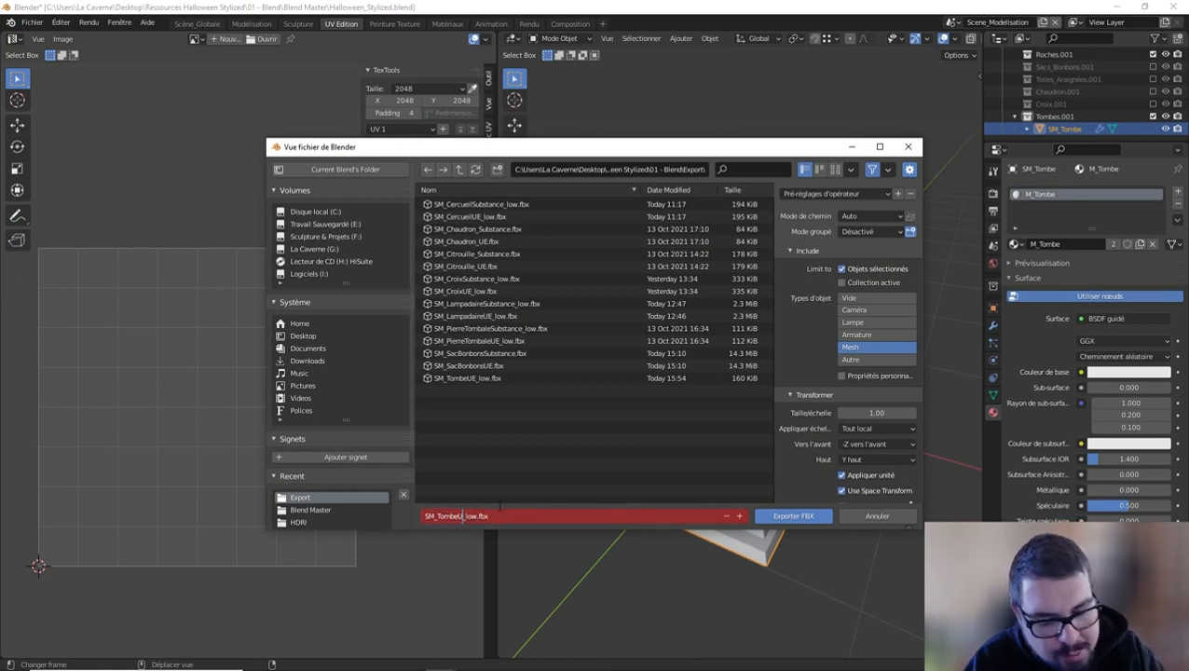
type("Su")
key("BackSpace")
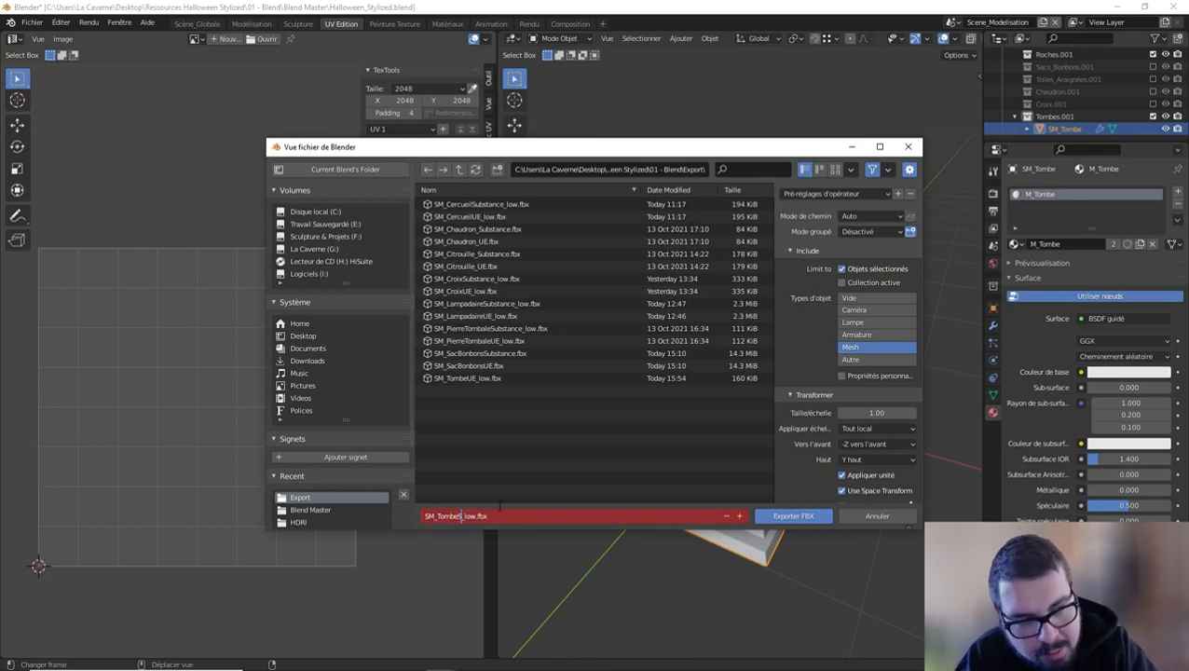
type("ubstance")
key("Return")
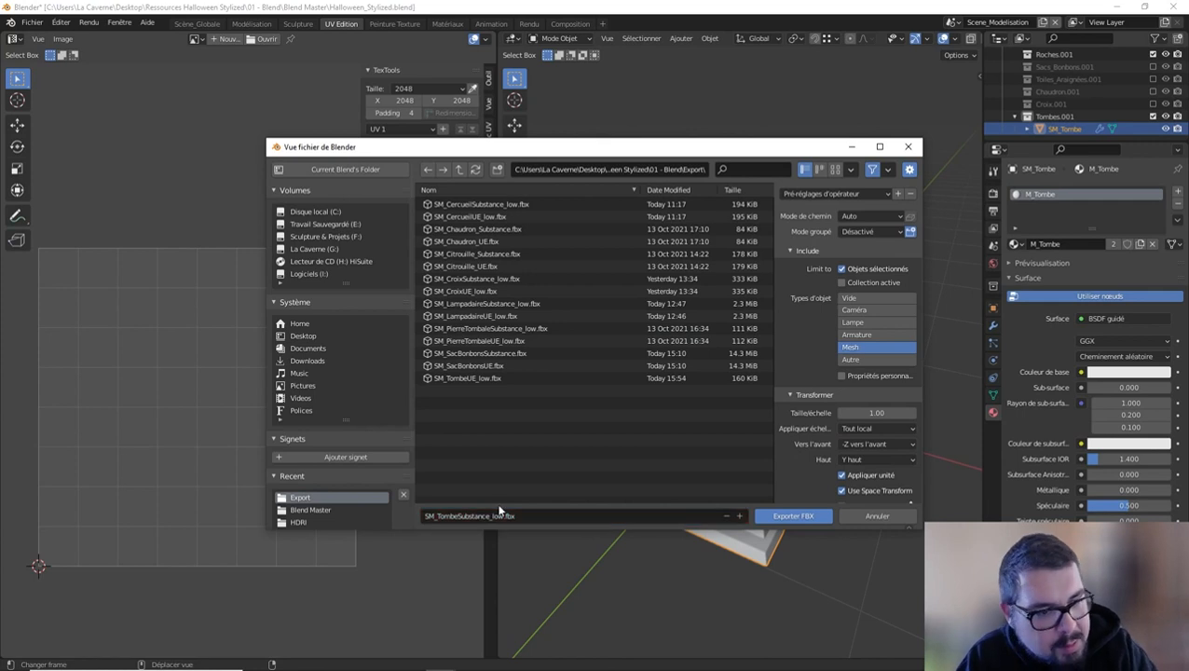
Set the FBX geometry smoothing to normals only.
scroll(820, 423, "down", 2)
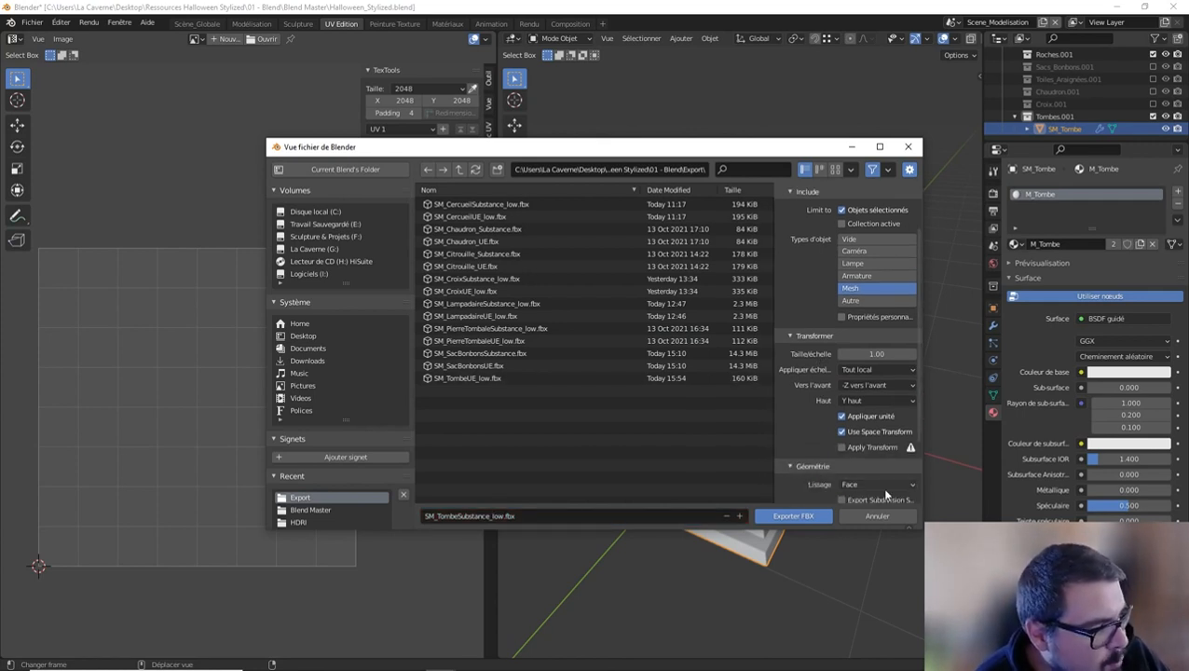
left_click(885, 484)
left_click(861, 470)
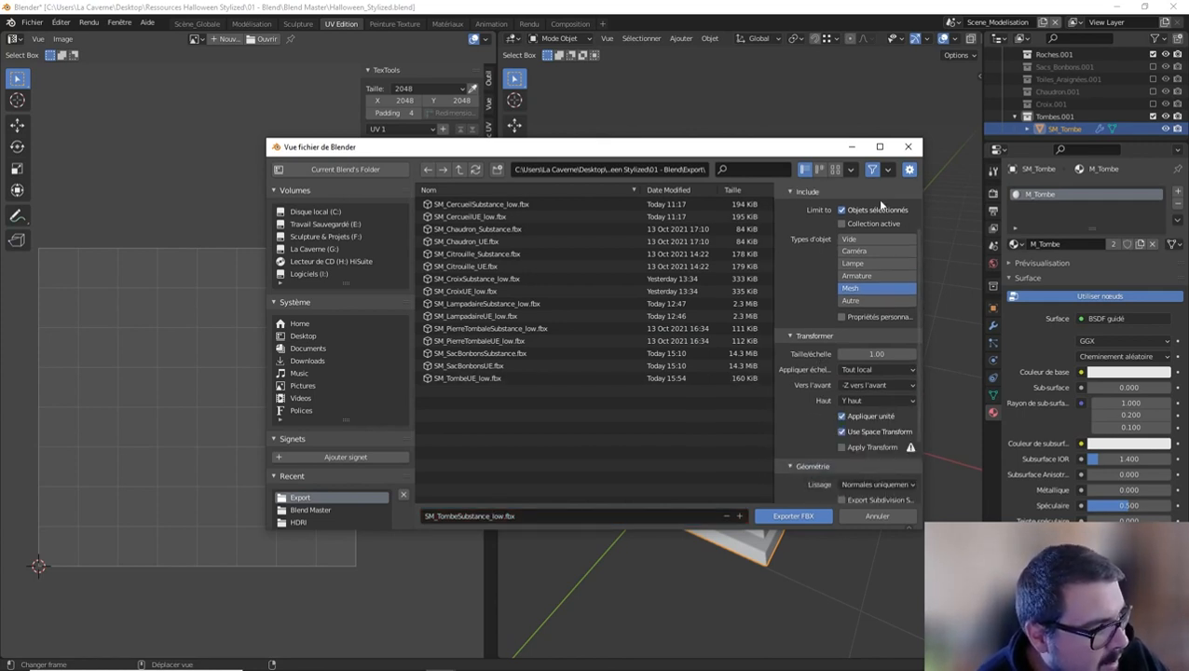
Save the export settings as an operator preset named Export_Substance and export the Substance FBX file.
scroll(880, 205, "up", 2)
left_click(890, 197)
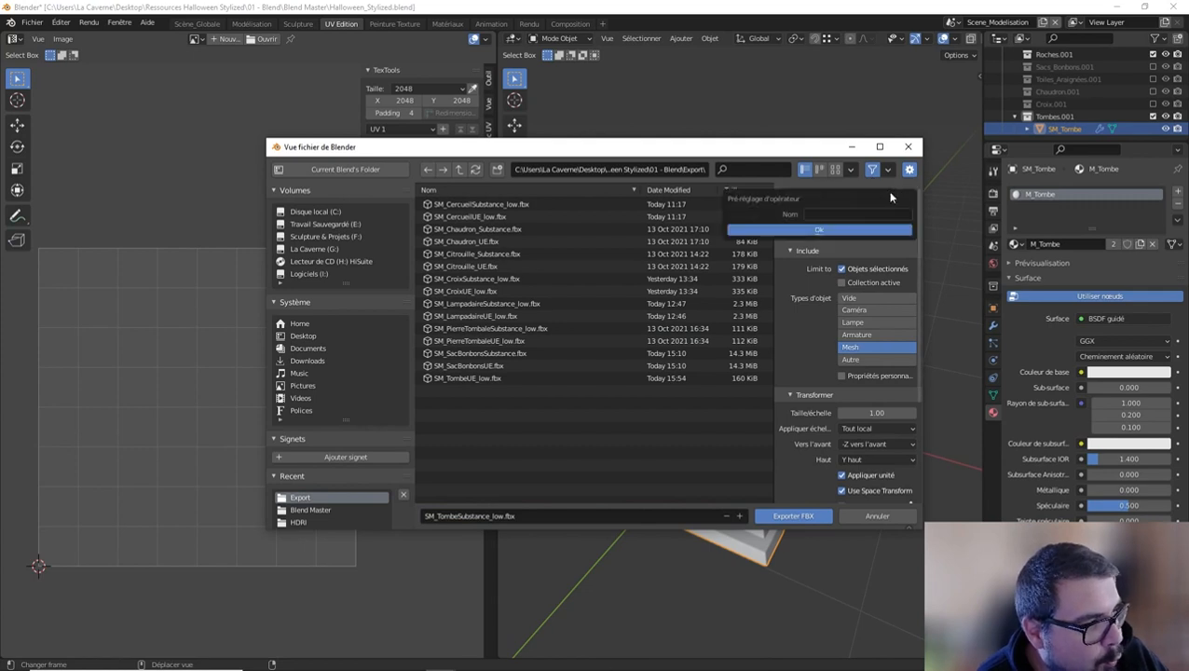
left_click(853, 214)
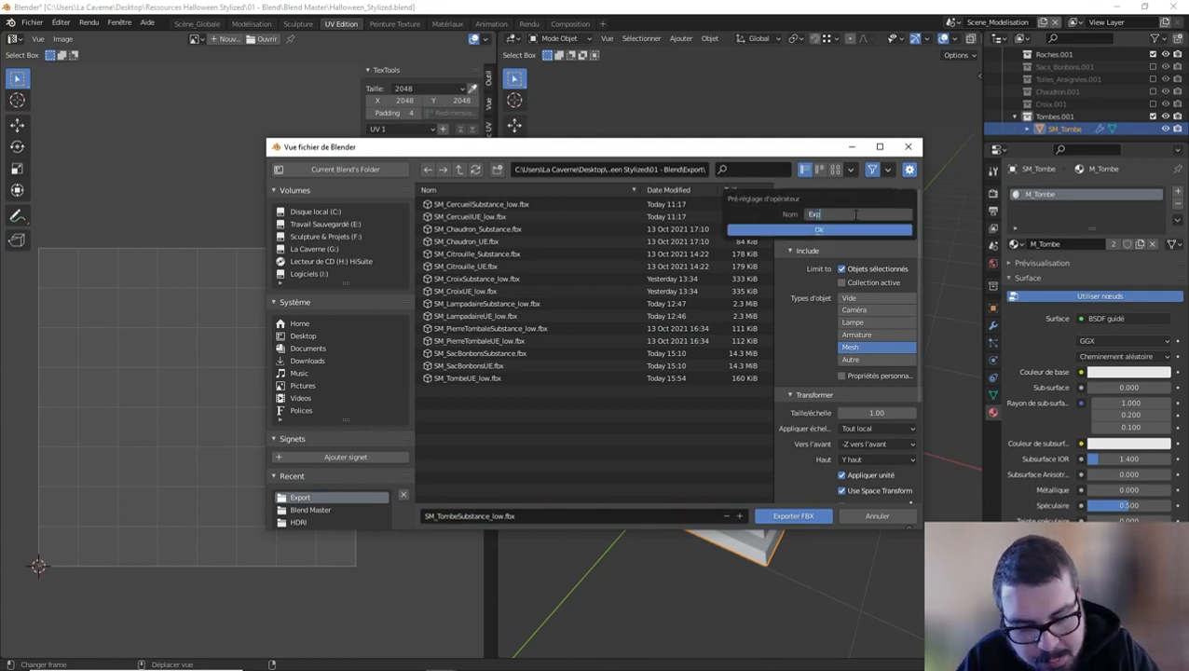
type("Export_Substance")
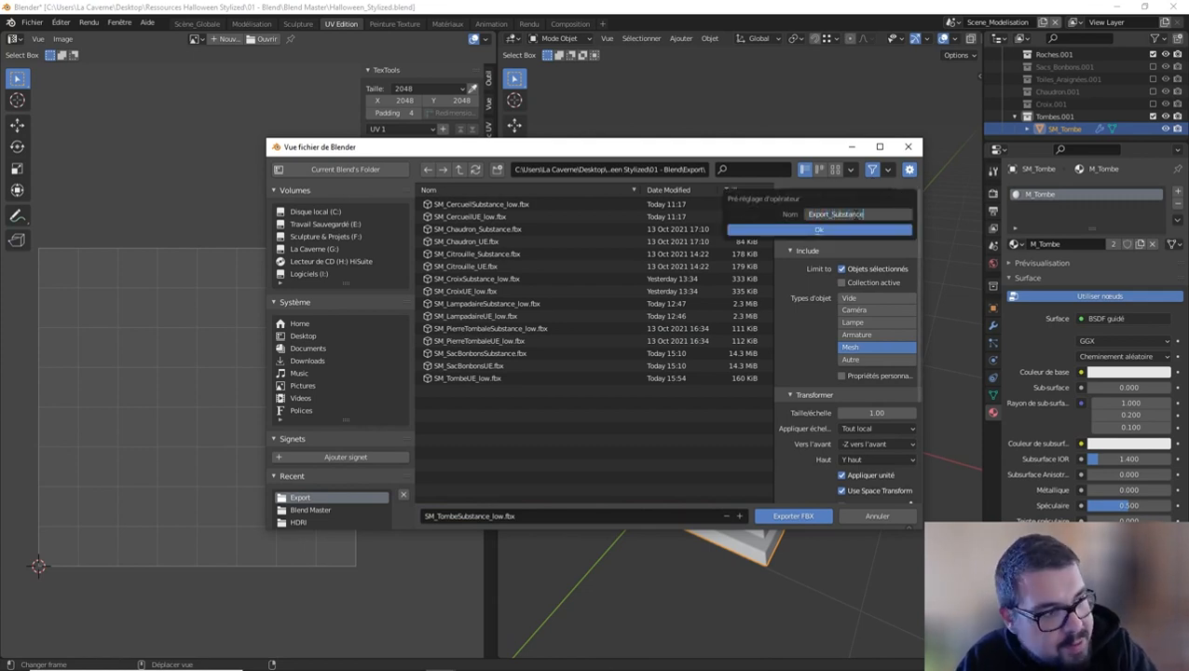
key("Return")
left_click(838, 229)
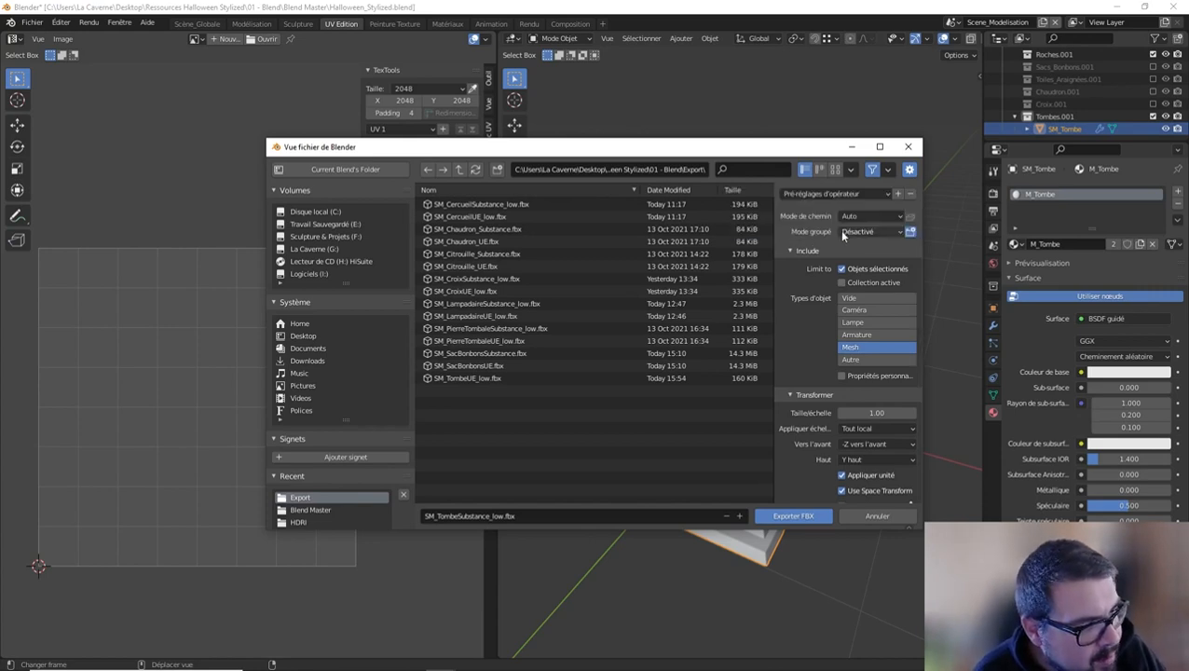
left_click(792, 516)
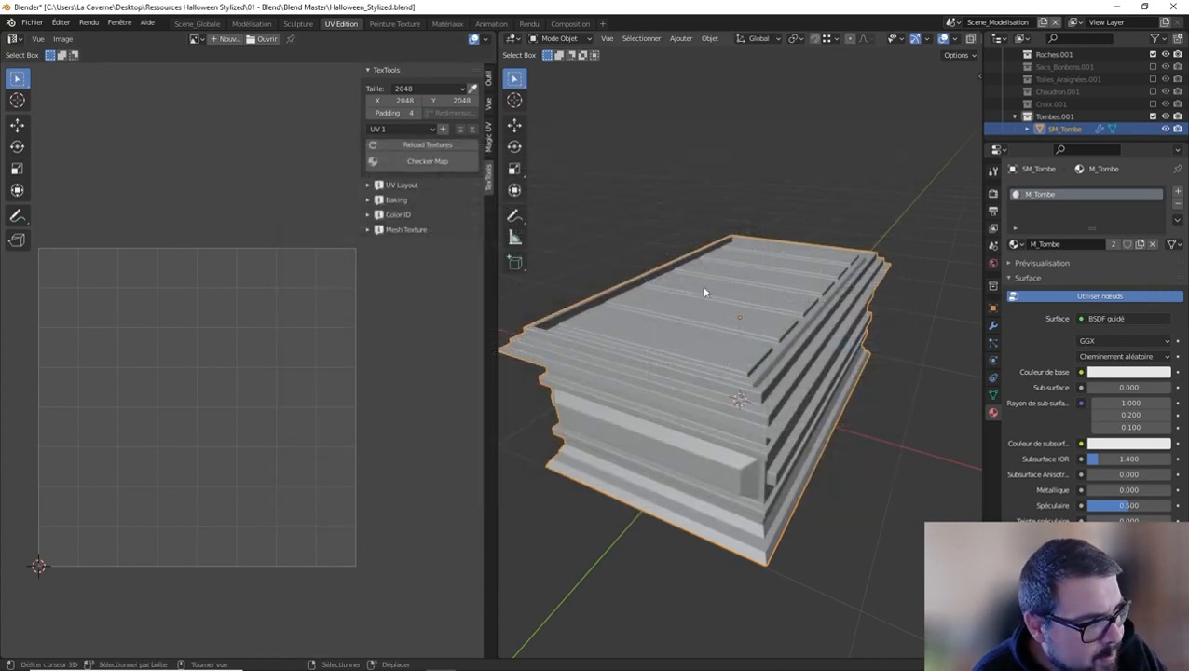
Exclude the Tombes.001 collection from the view layer and collapse the Fooliage.001 collection in the outliner.
scroll(1090, 67, "up", 1)
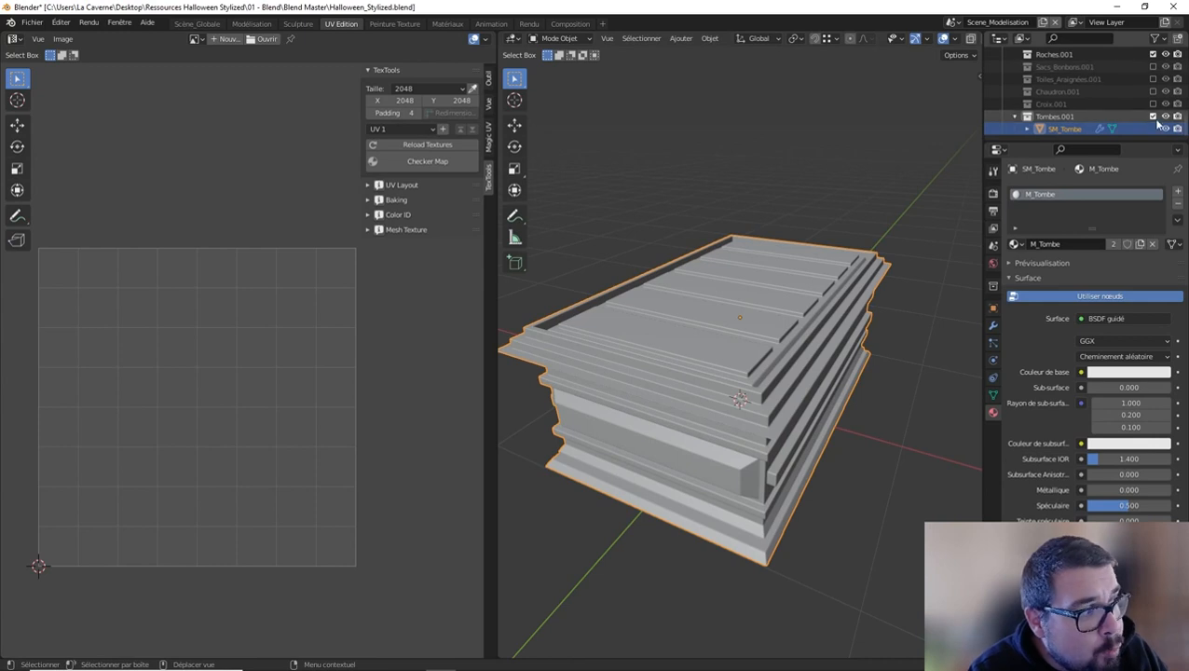
left_click(1152, 126)
scroll(1081, 98, "up", 5)
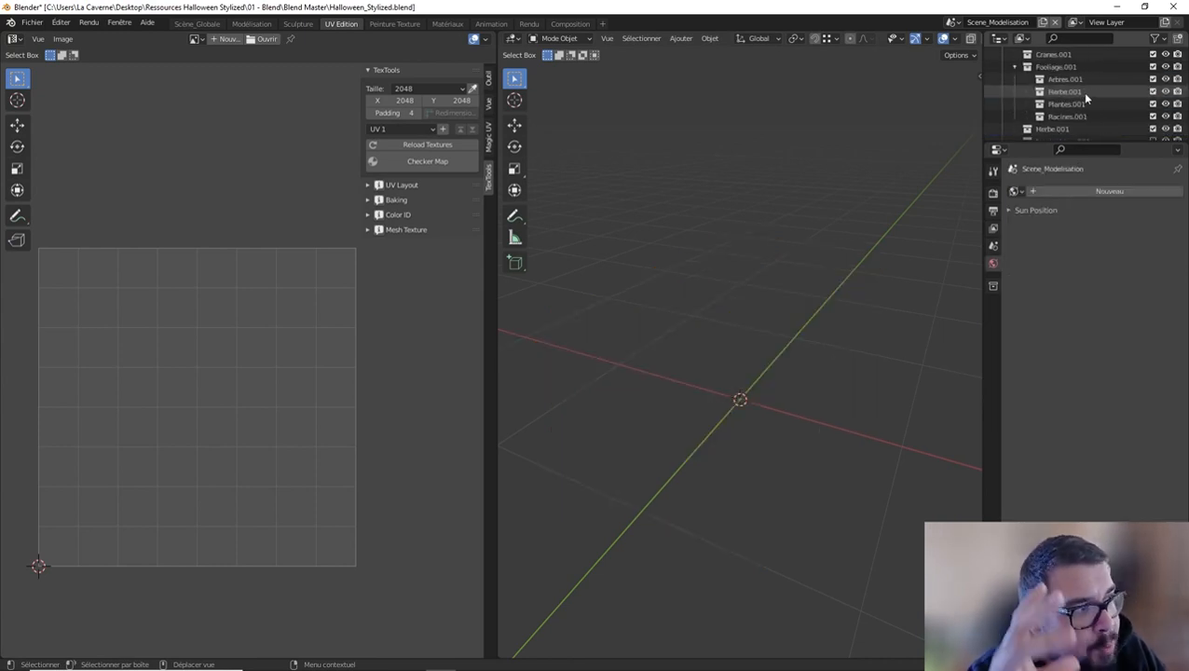
scroll(1086, 94, "up", 4)
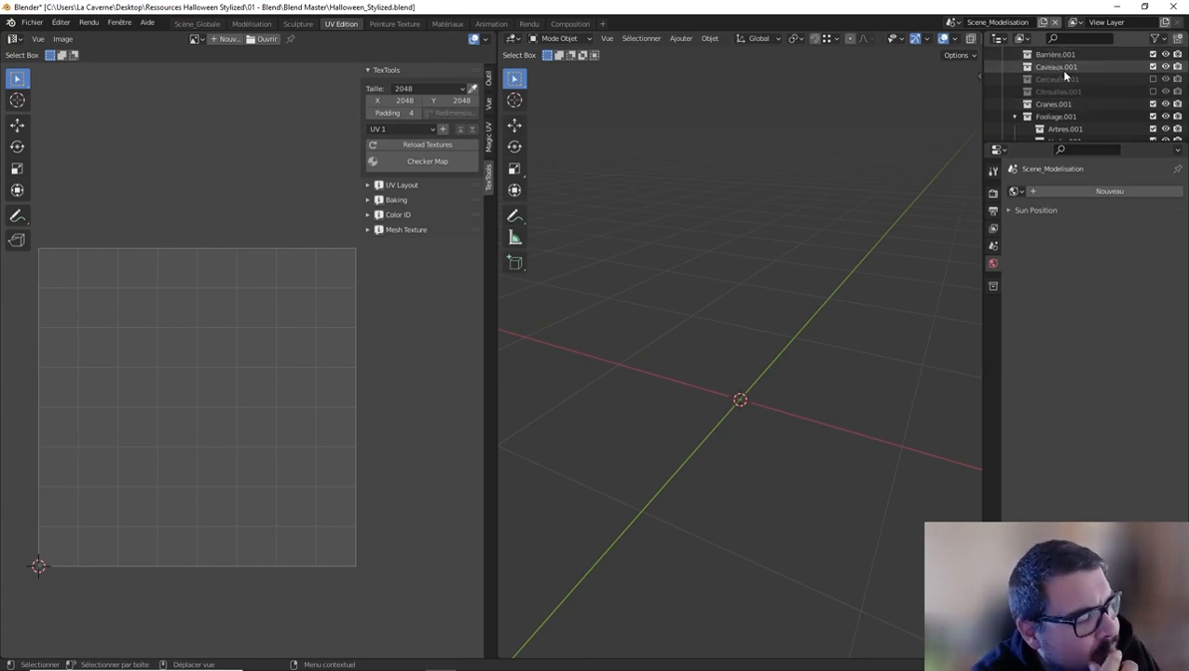
scroll(1064, 75, "down", 2)
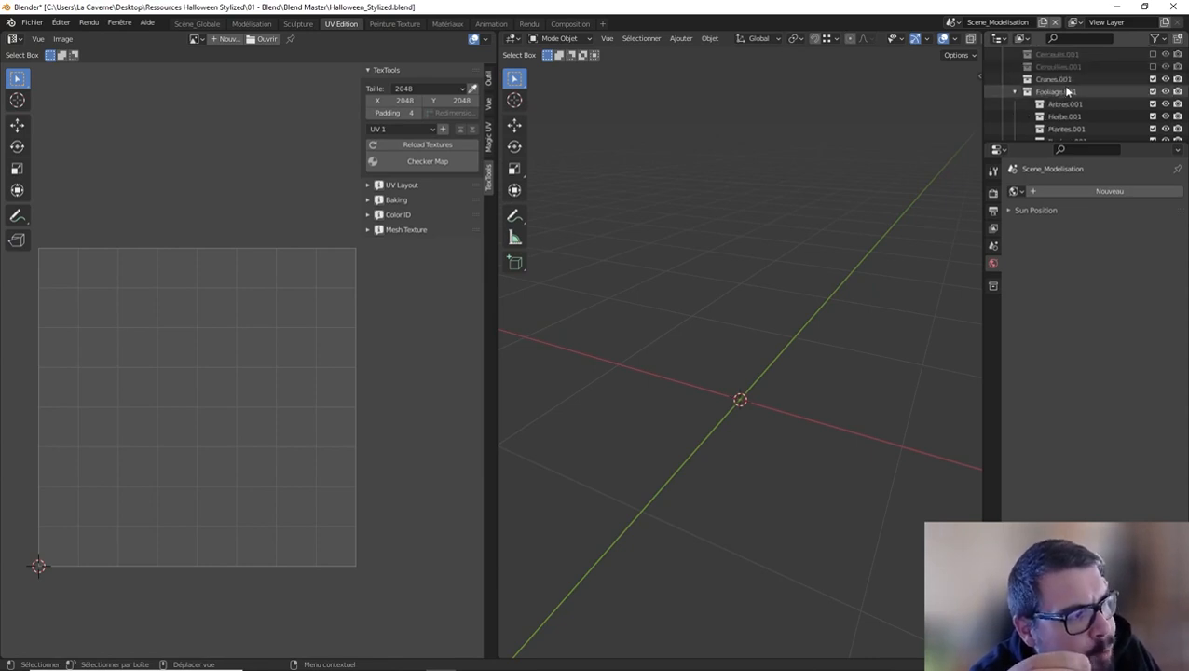
left_click(1014, 92)
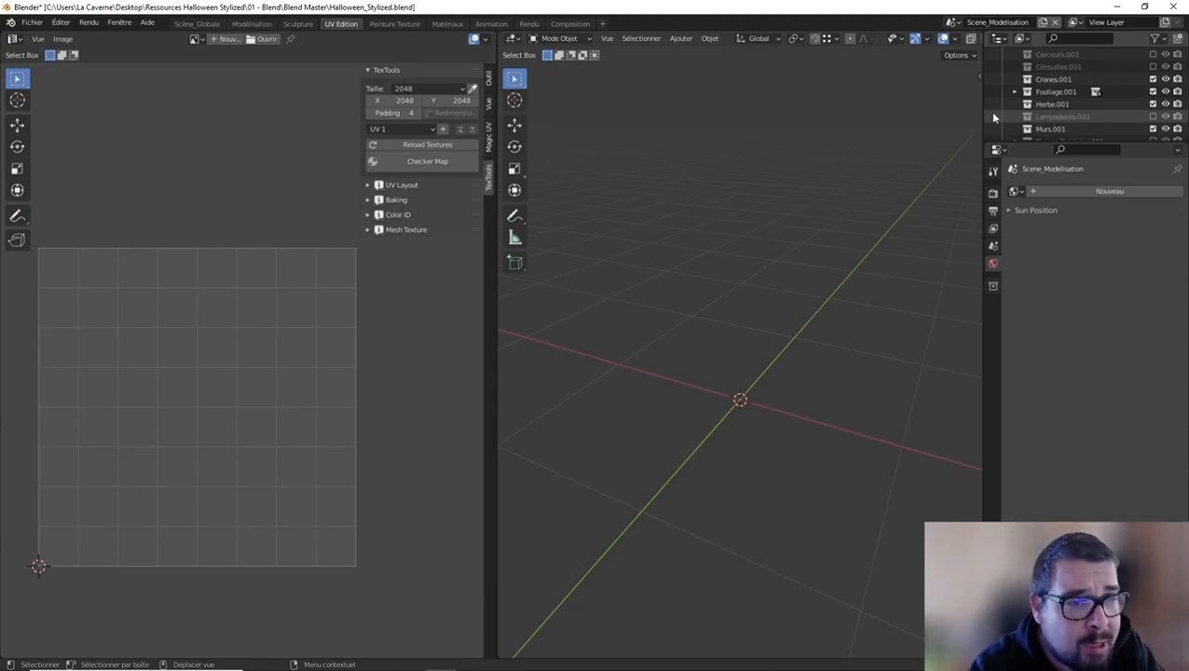